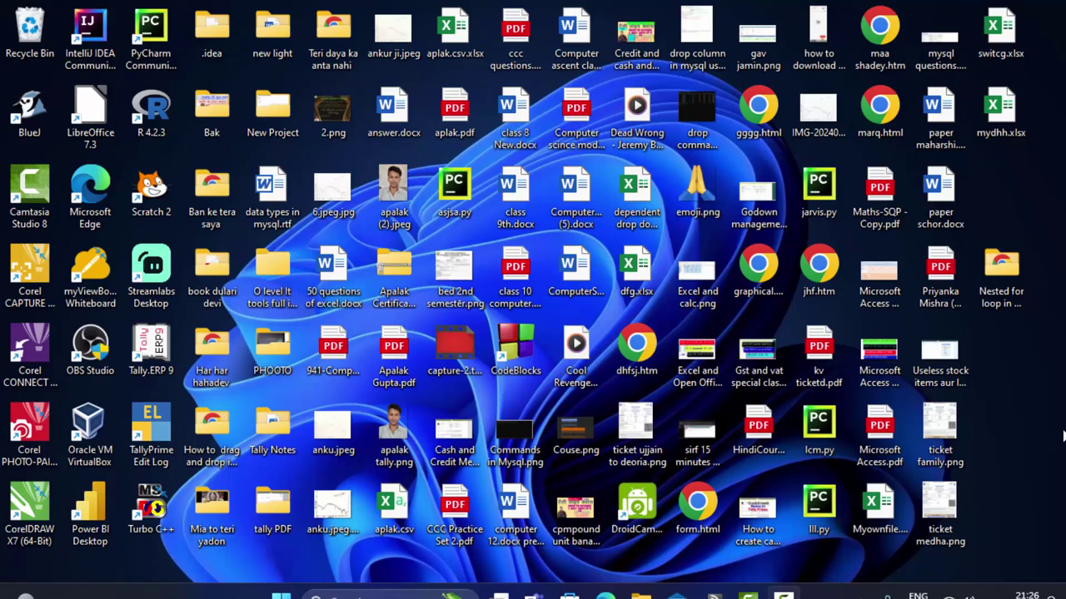
Refresh the desktop three times from its right-click menu.
right_click(1063, 418)
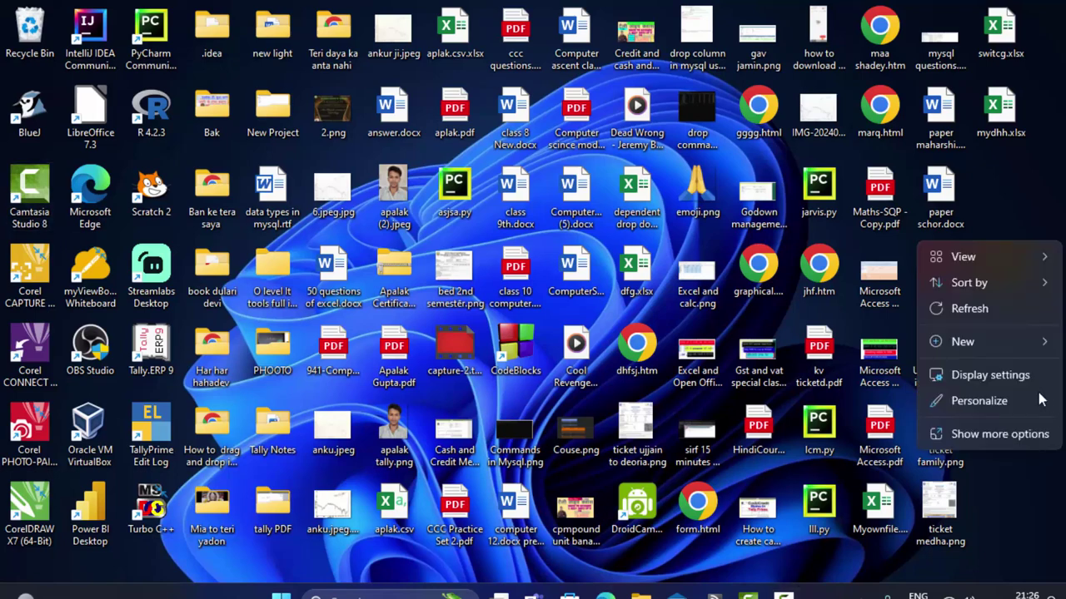
left_click(990, 313)
right_click(1060, 458)
left_click(992, 369)
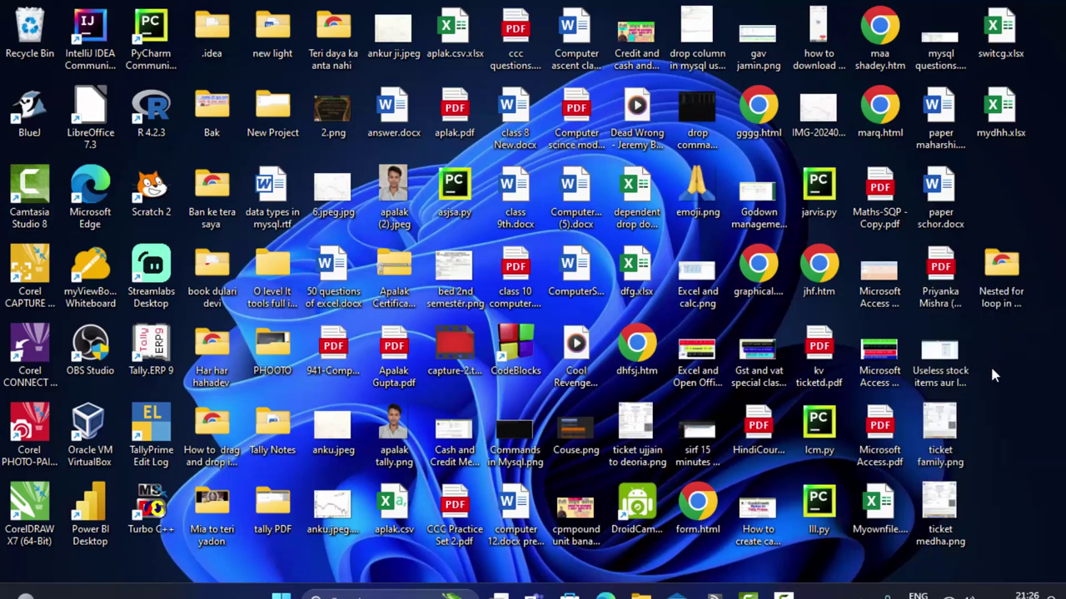
right_click(1038, 422)
left_click(958, 313)
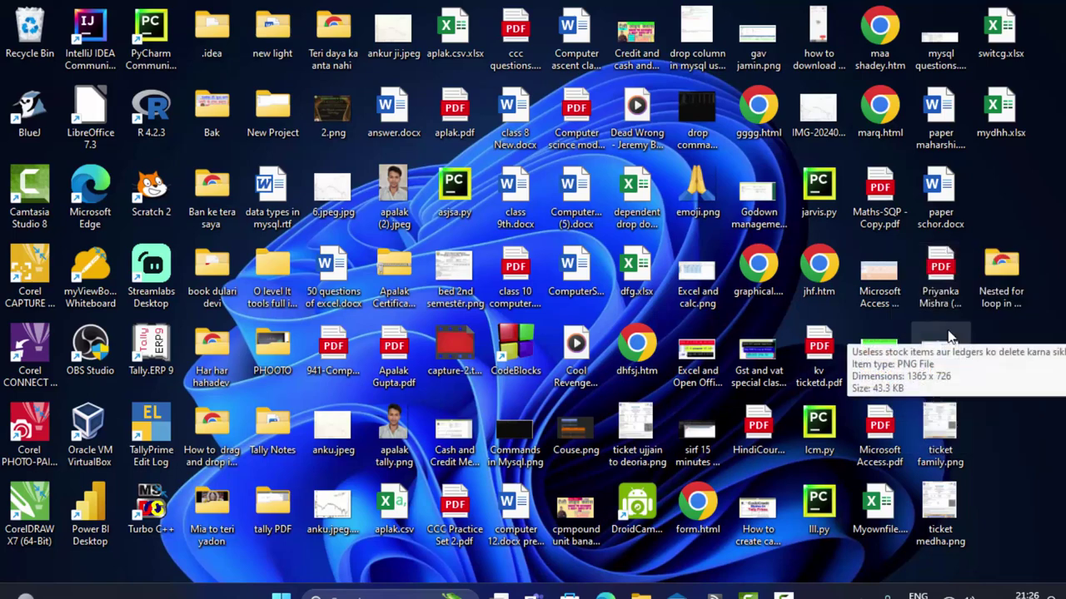
Search for 'acce' and launch Microsoft Access.
left_click(281, 596)
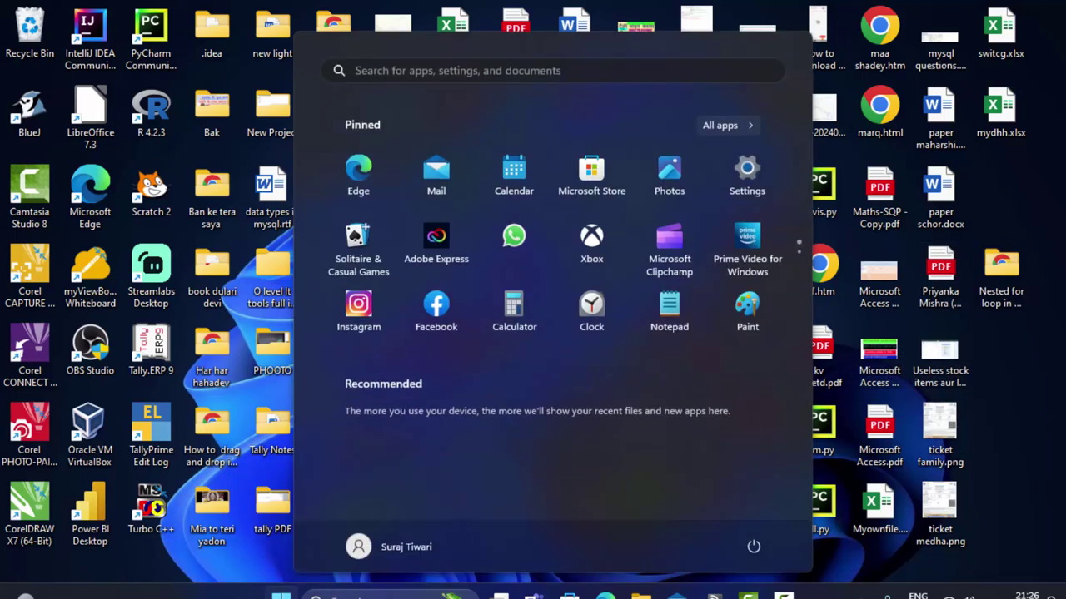
type("acce")
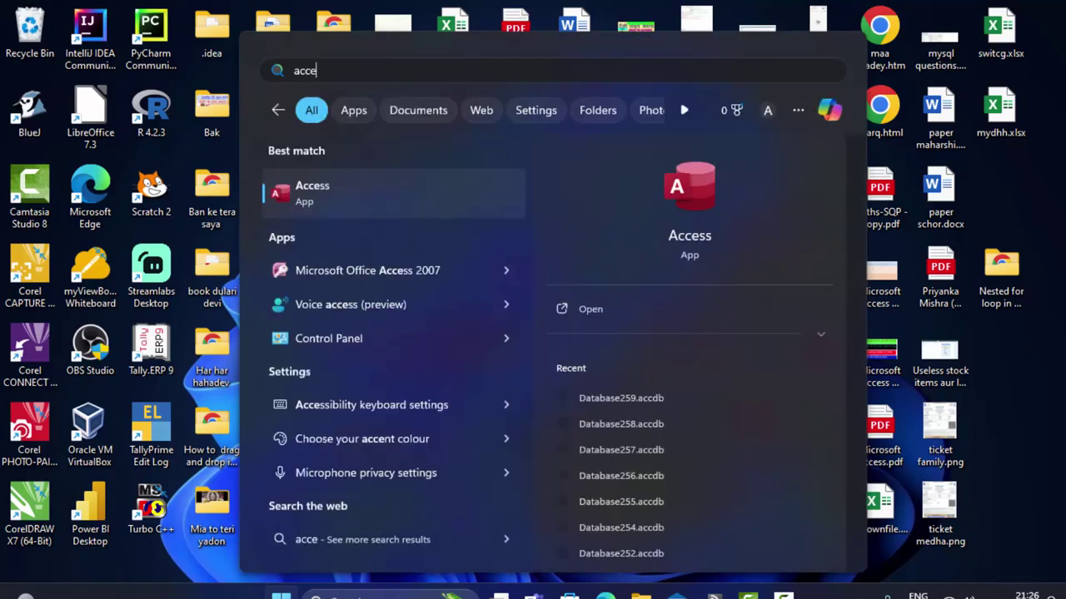
left_click(330, 179)
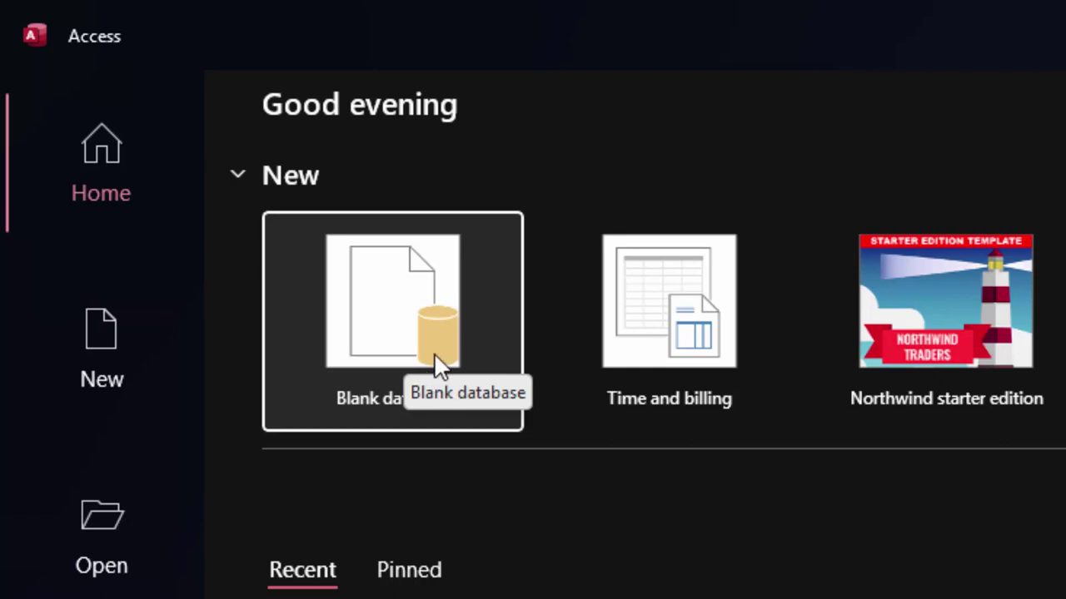
Create the blank database Database260.accdb and switch Table1 toward Design view.
left_click(362, 333)
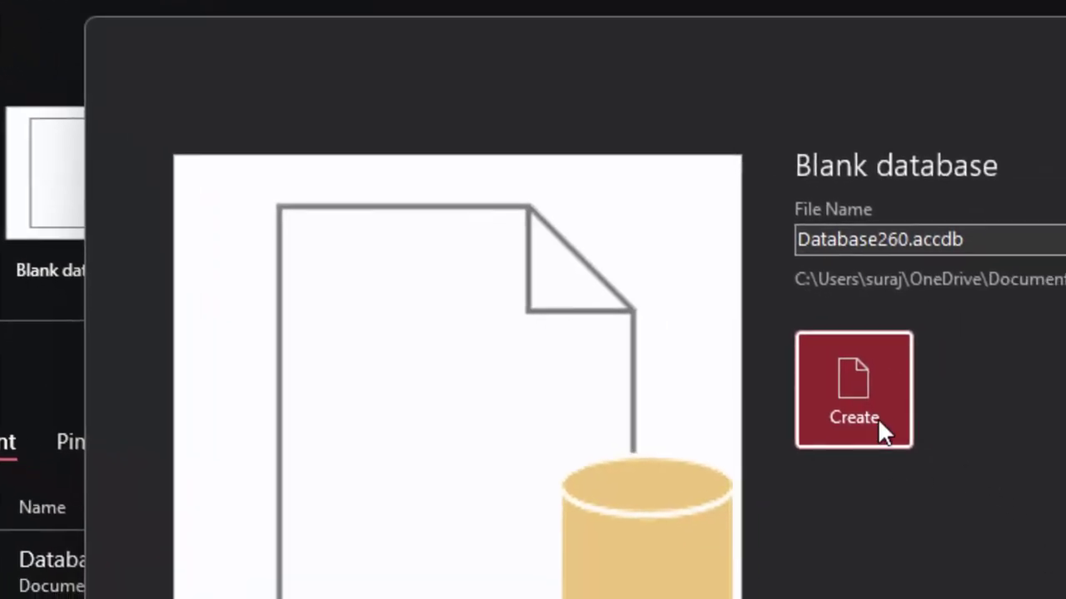
triple_click(908, 239)
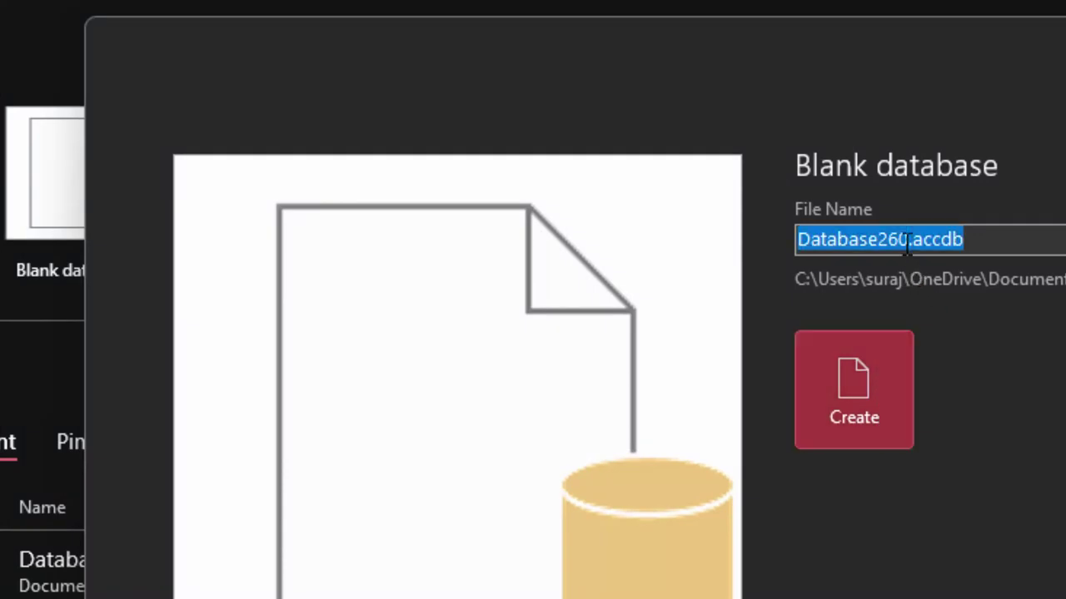
left_click(870, 370)
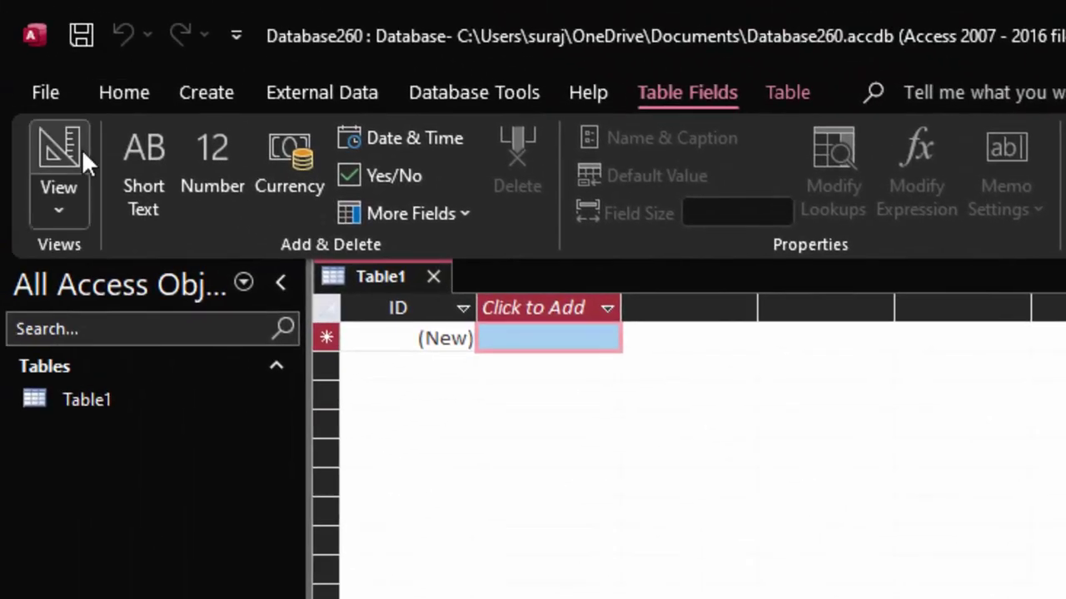
left_click(78, 150)
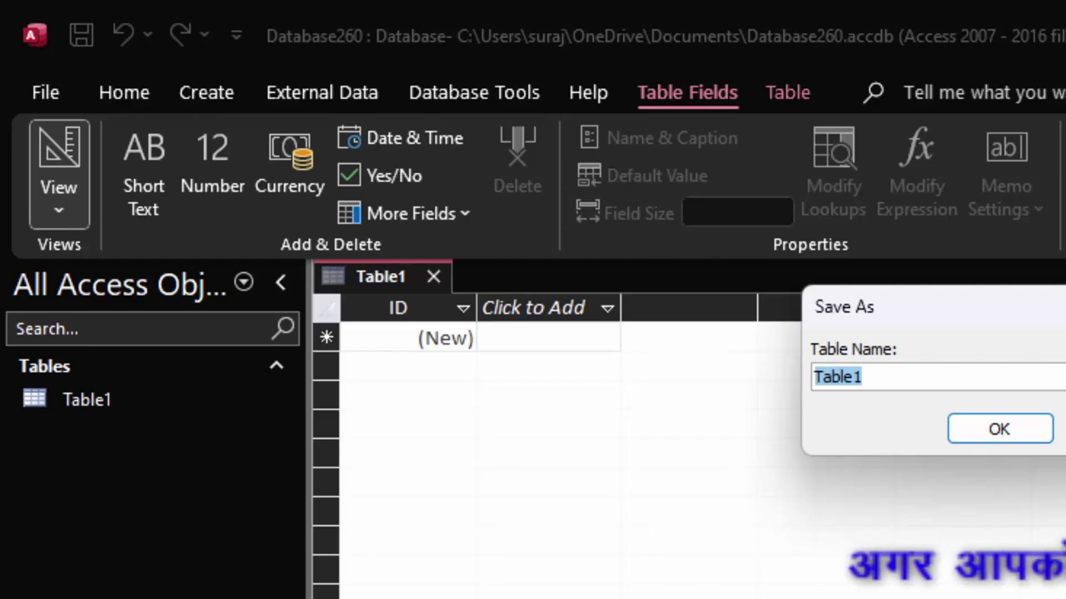
Name the table RegistrationT, fixing the typo, and open it in Design view.
type("Re")
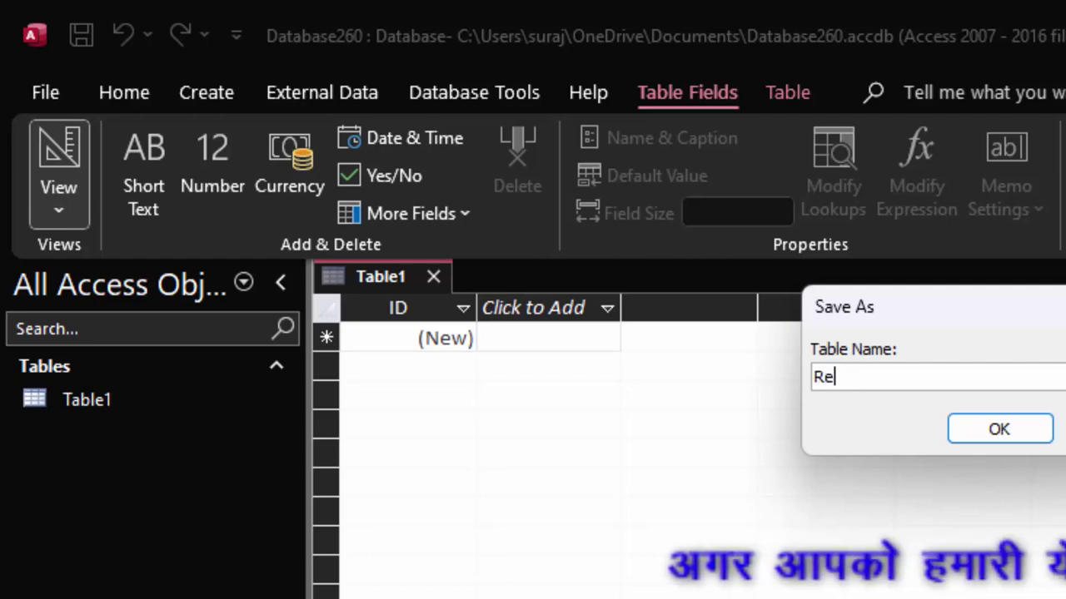
type("gistra")
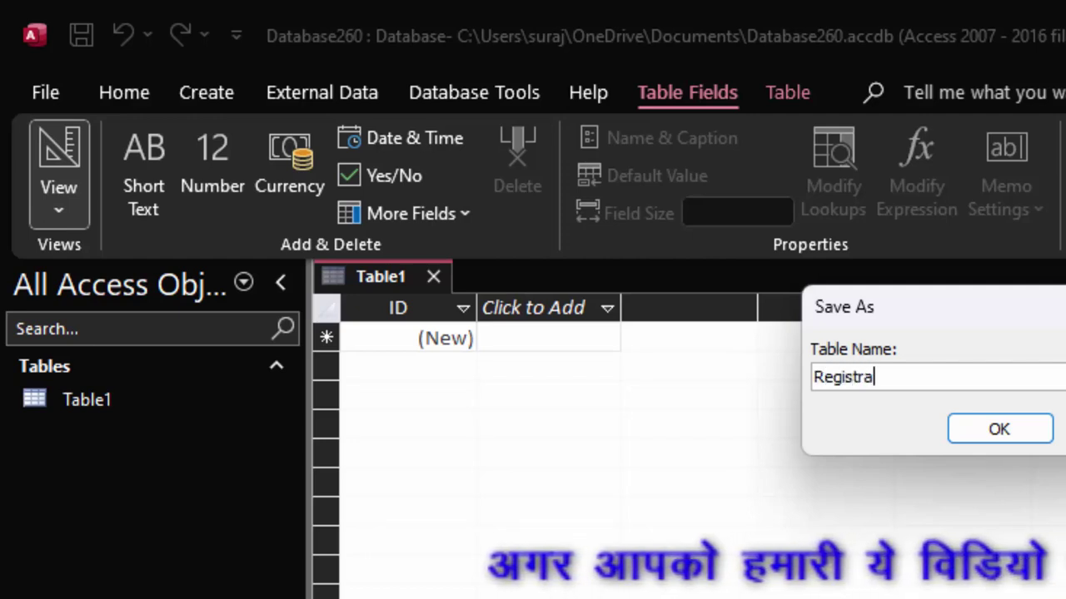
type("in")
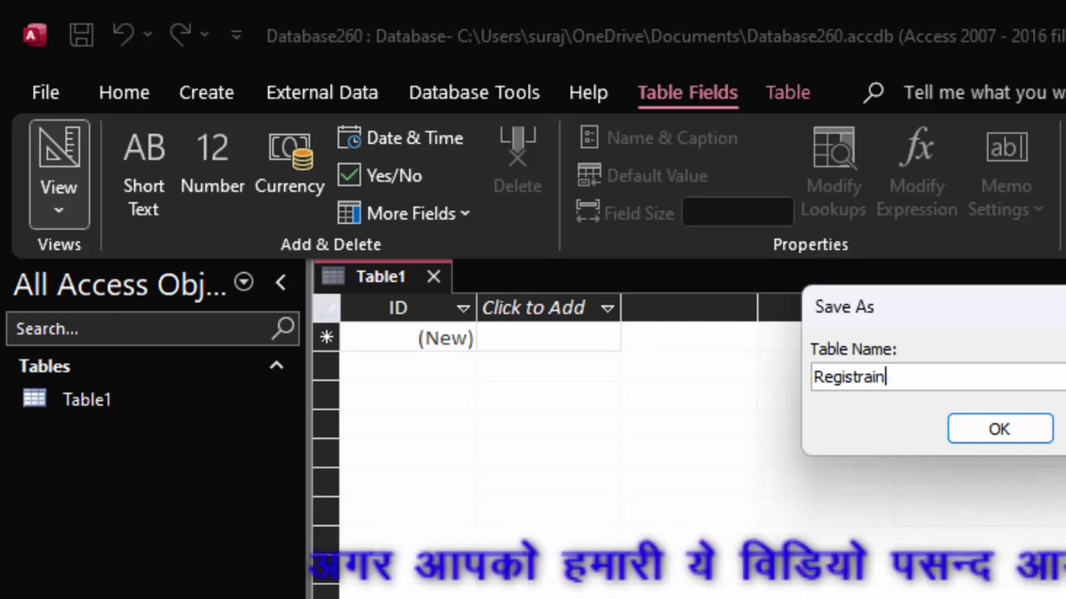
type("T")
key("BackSpace")
key("BackSpace")
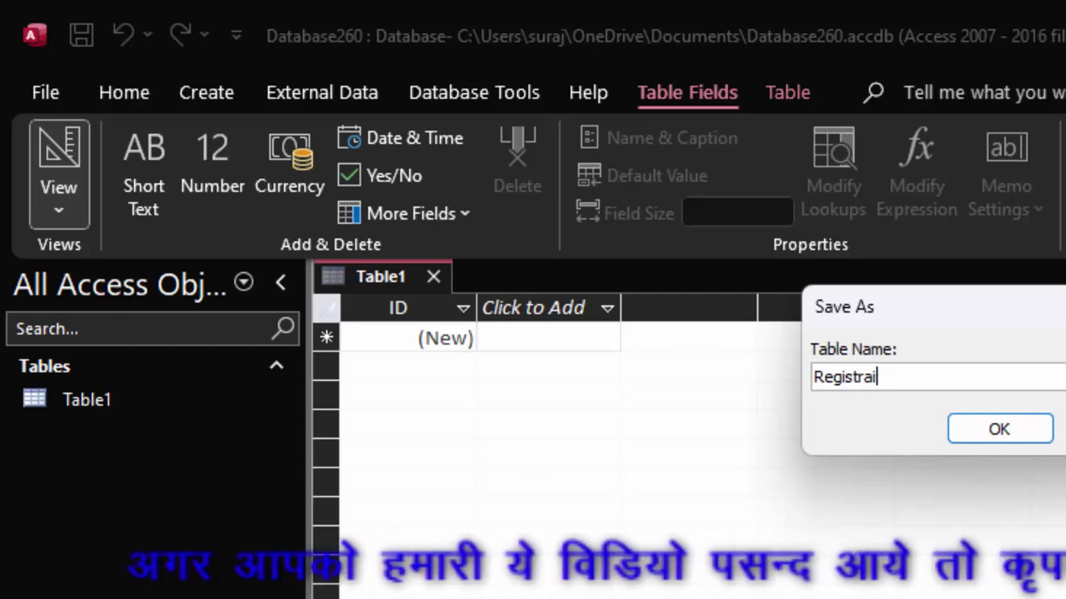
key("BackSpace")
type("t")
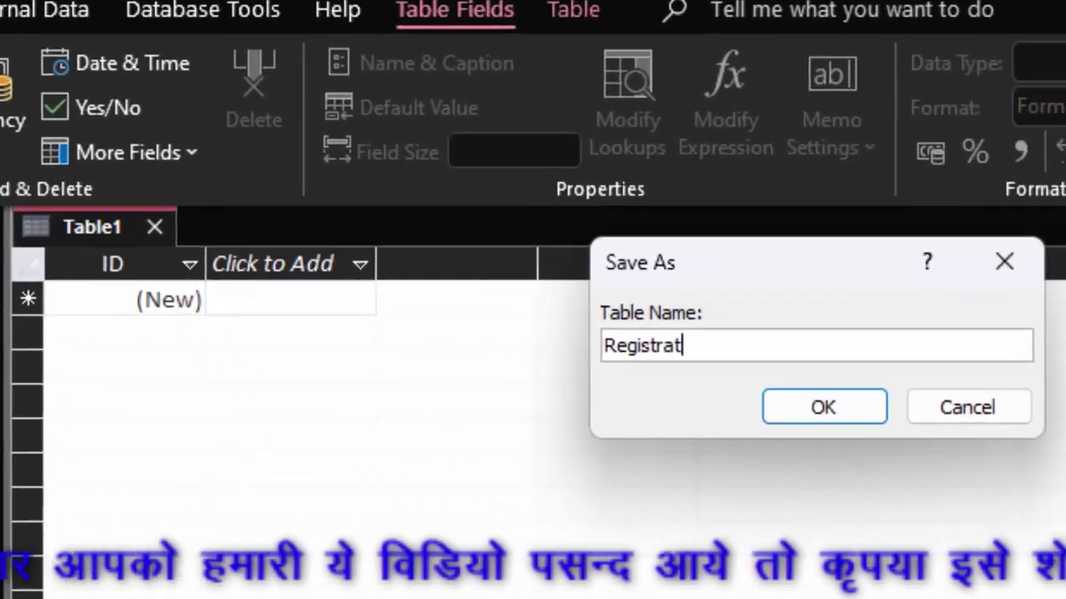
type("ionT")
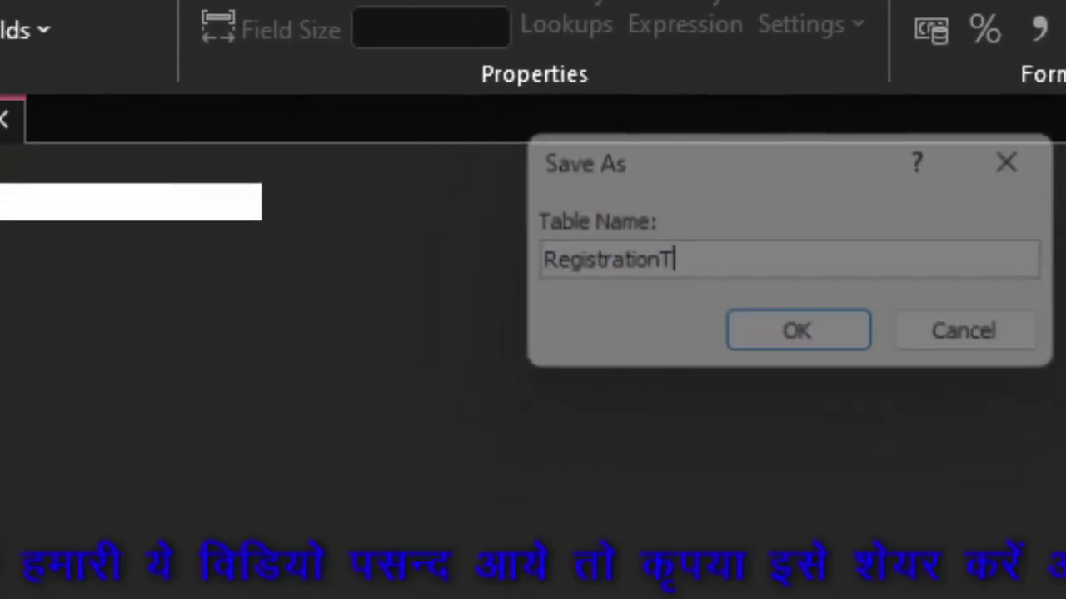
key("Return")
Rename the ID field to Registration_id with a Short Text data type.
left_click(235, 162)
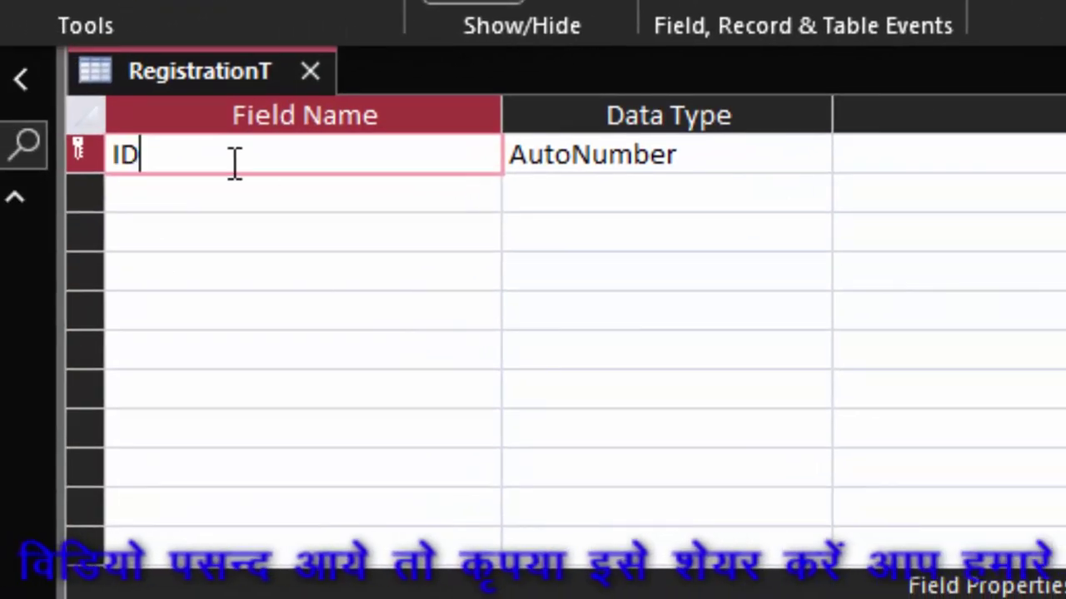
left_click_drag(234, 163, 80, 152)
key("BackSpace")
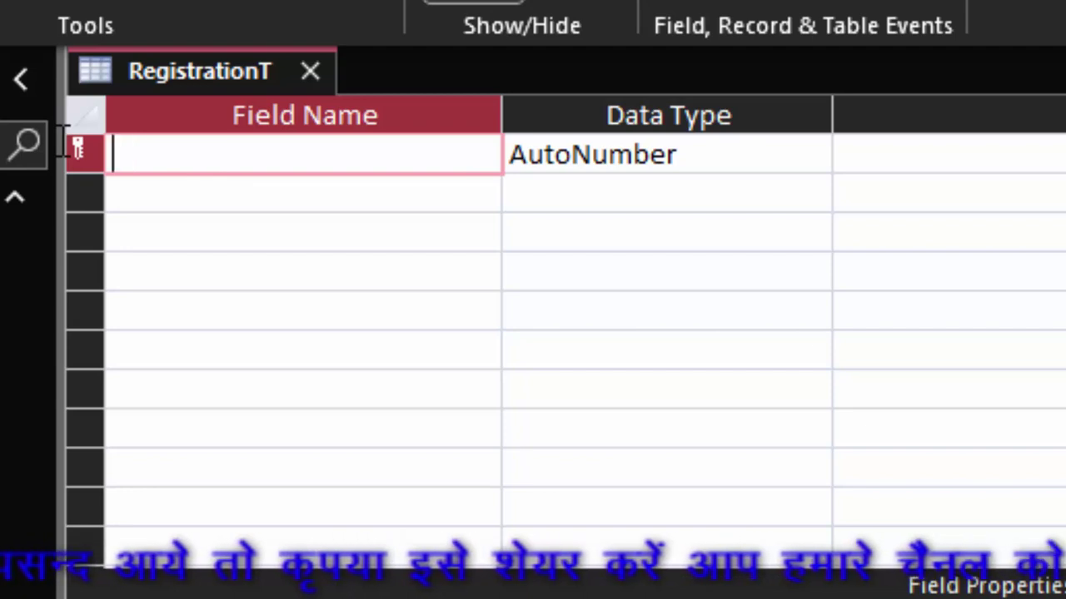
type("Regis")
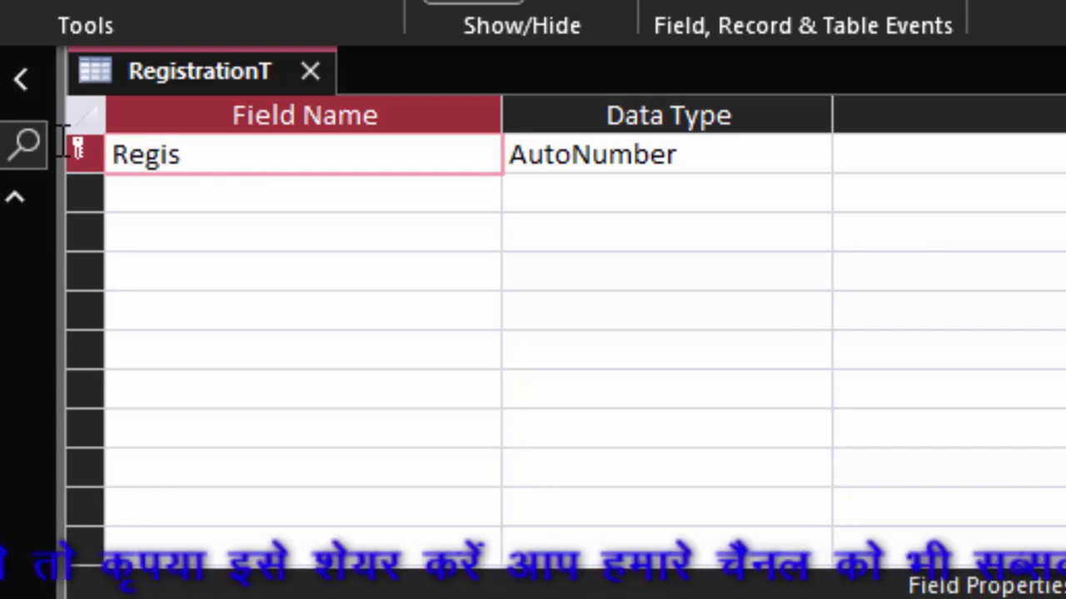
type("trat")
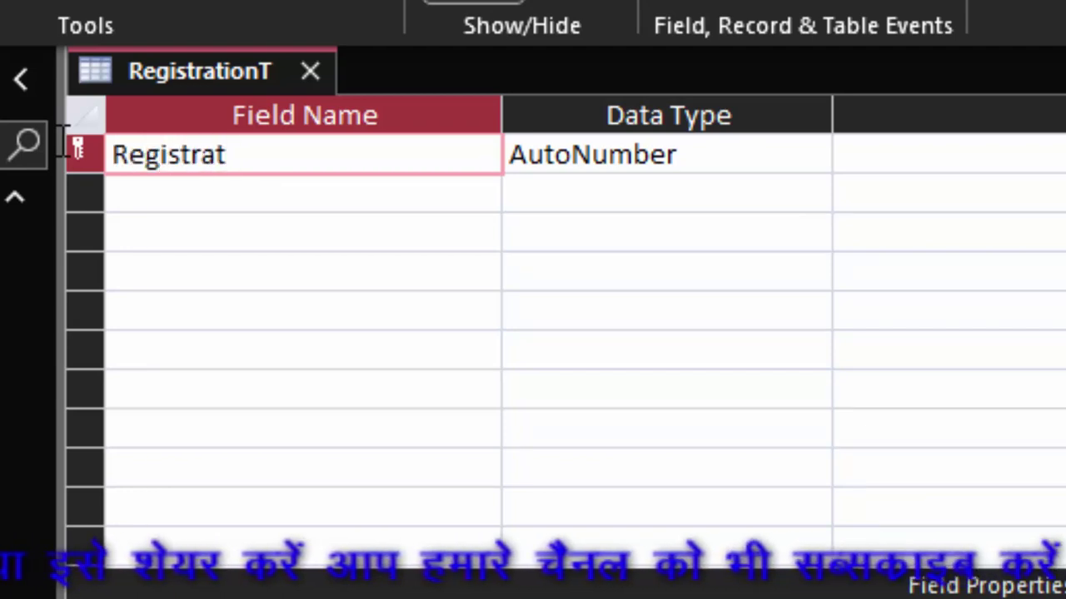
type("ion_")
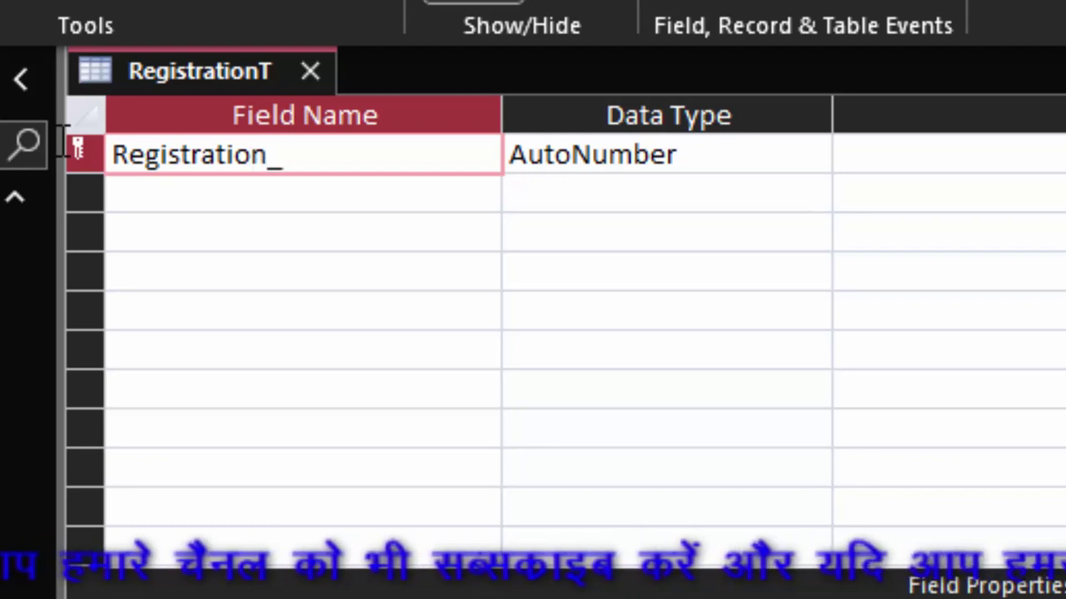
type("i")
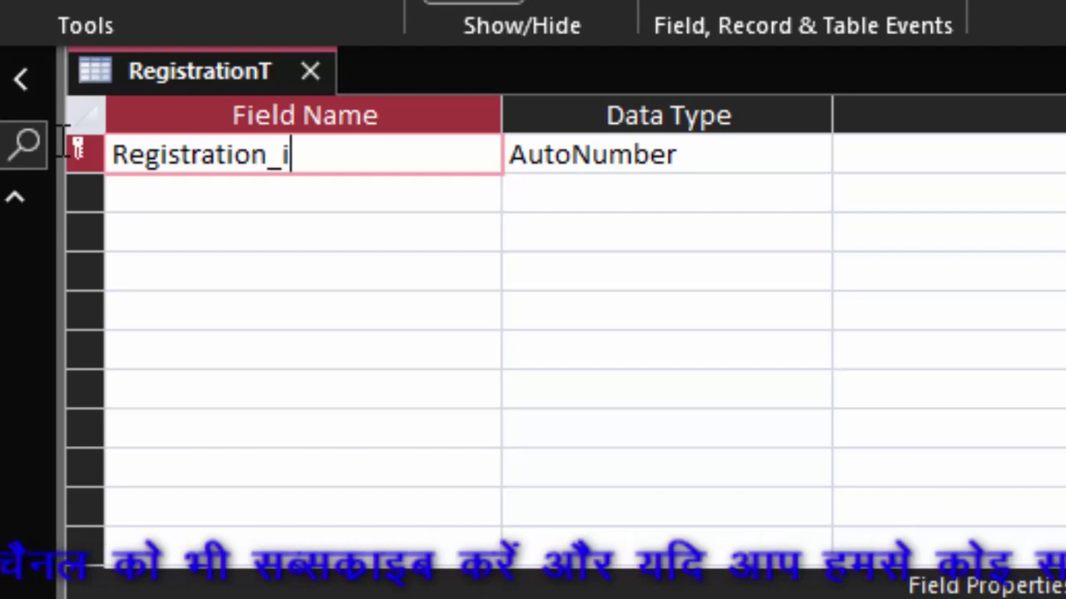
type("d")
left_click(759, 160)
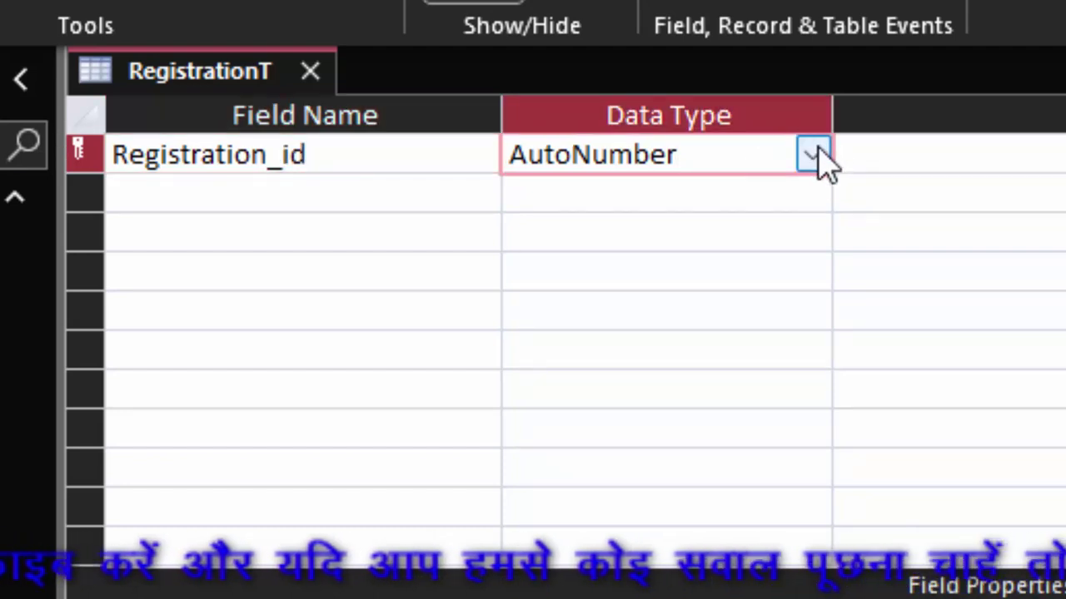
left_click(813, 156)
left_click(679, 195)
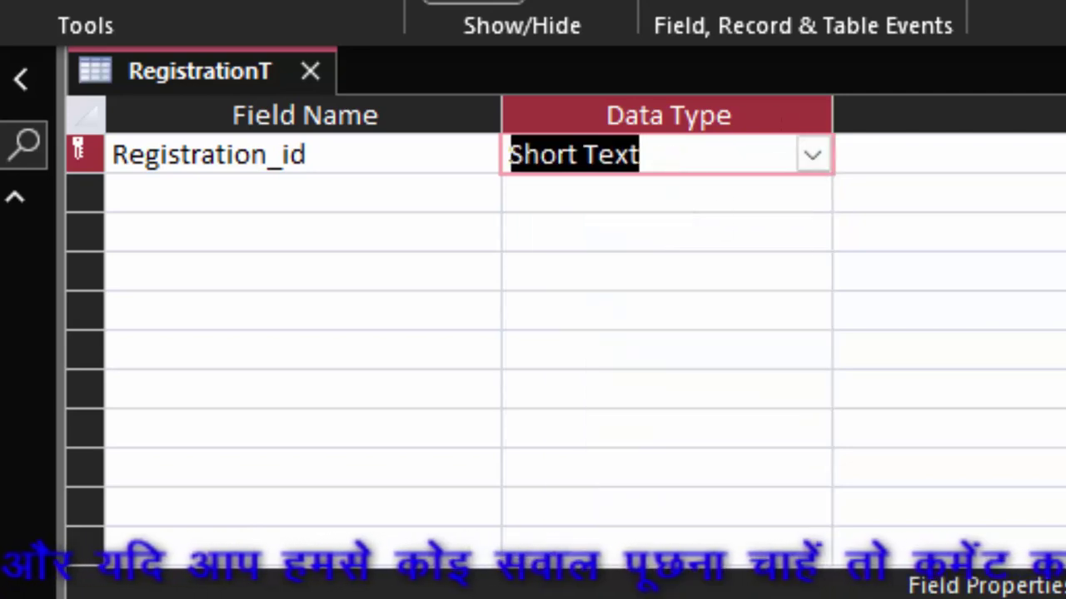
Add a second field named State.
left_click(259, 208)
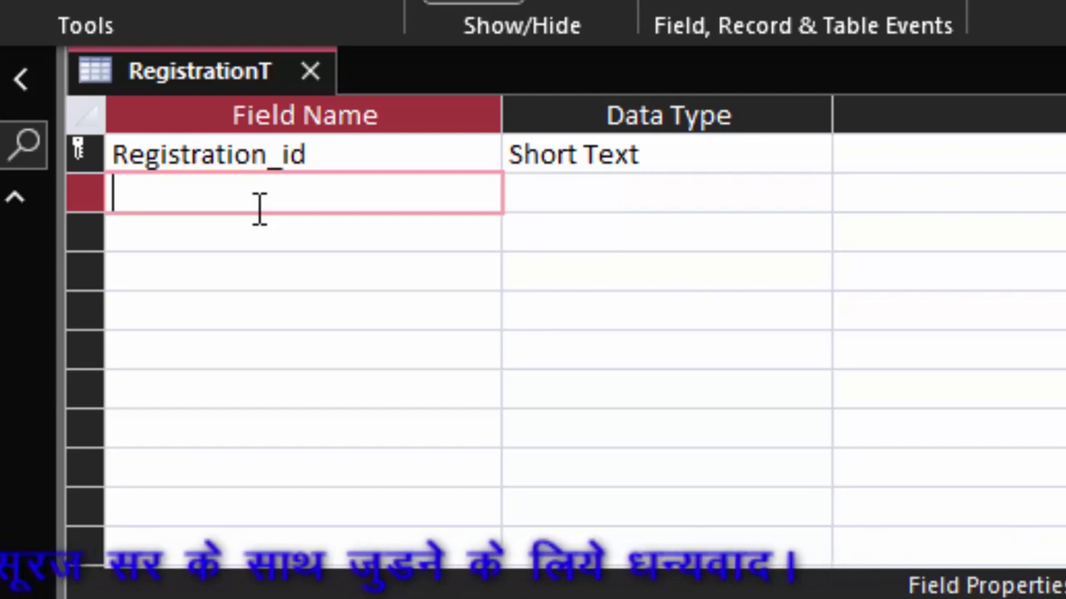
type("Sta")
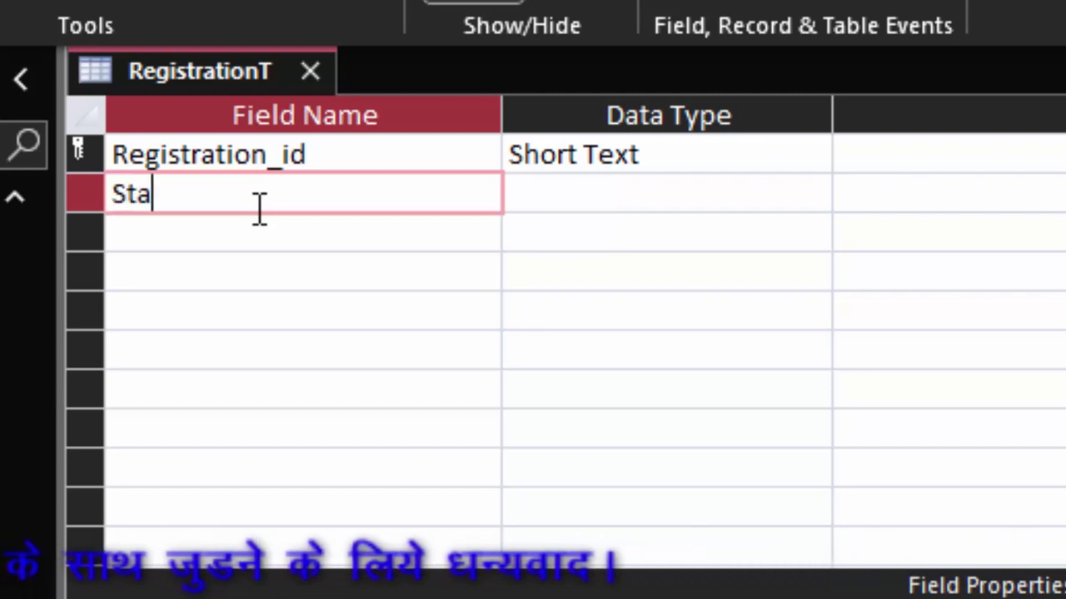
type("te")
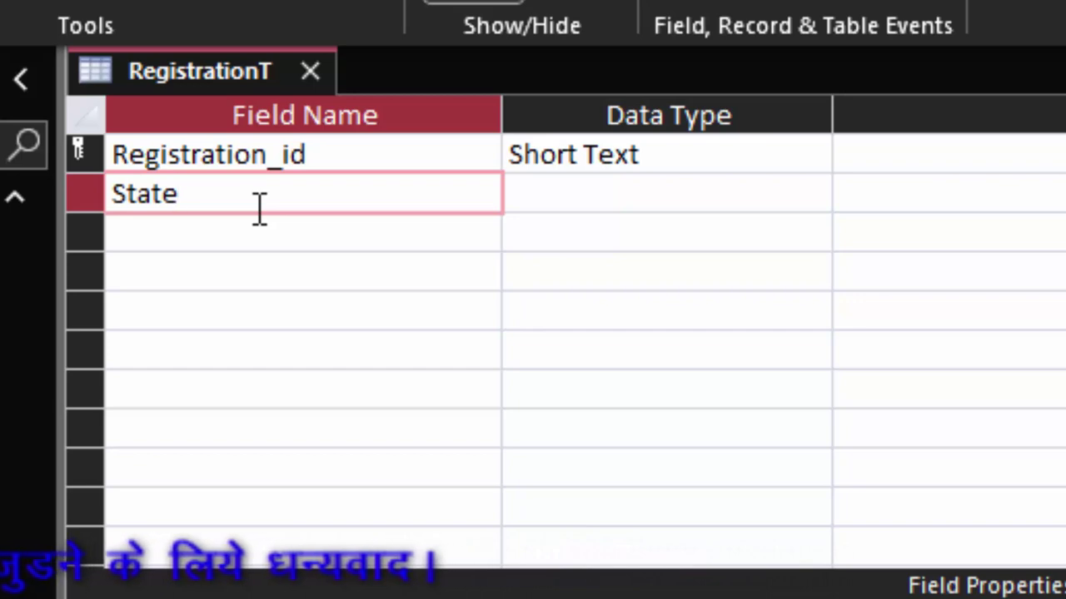
key("Tab")
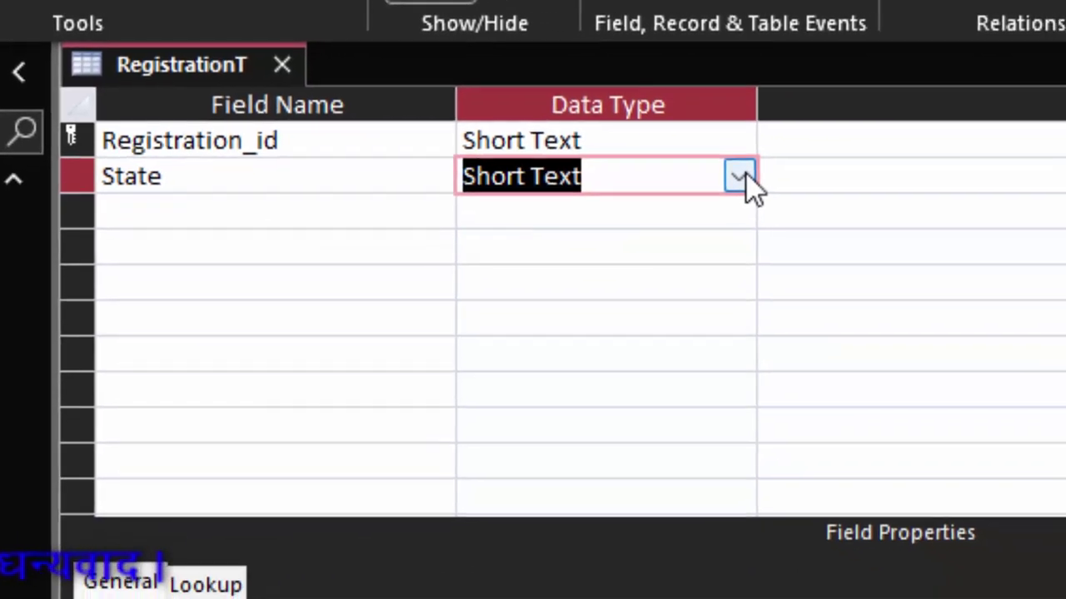
Start the Lookup Wizard for State, choosing to type in the values yourself.
left_click(741, 178)
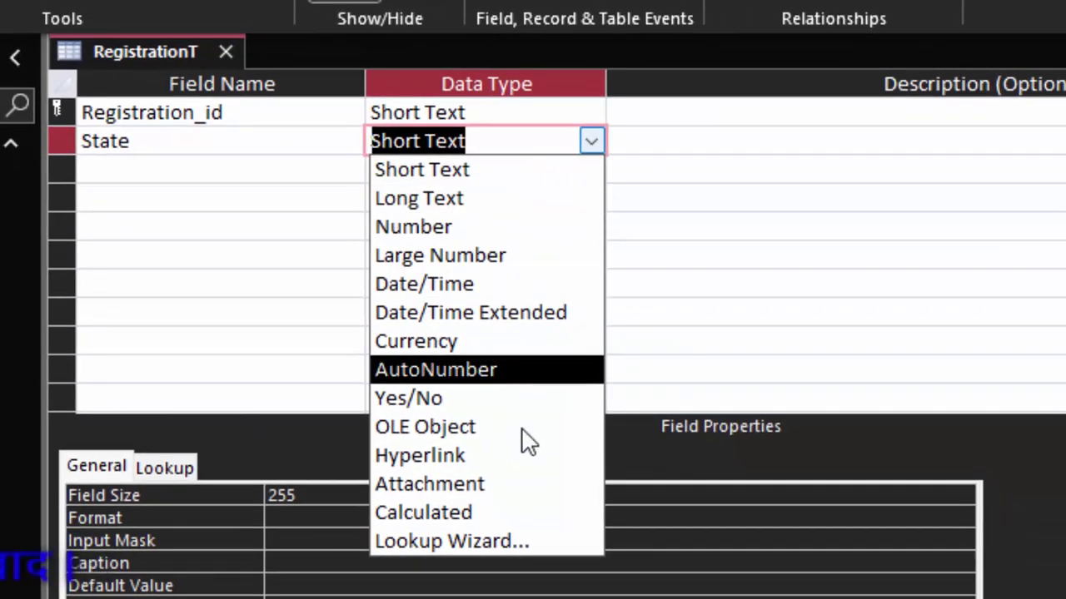
left_click(517, 537)
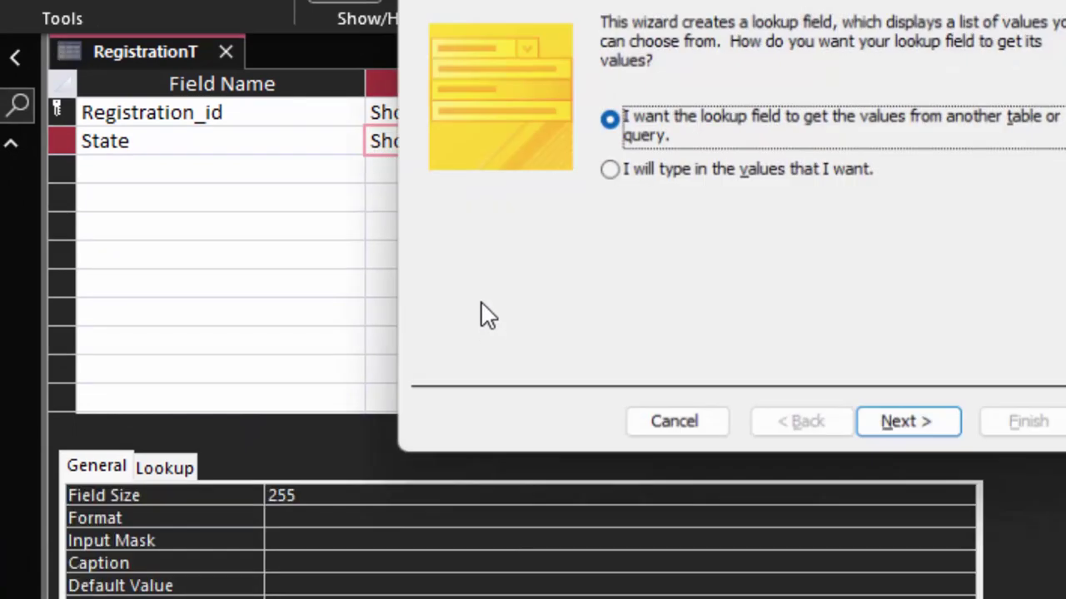
left_click(625, 183)
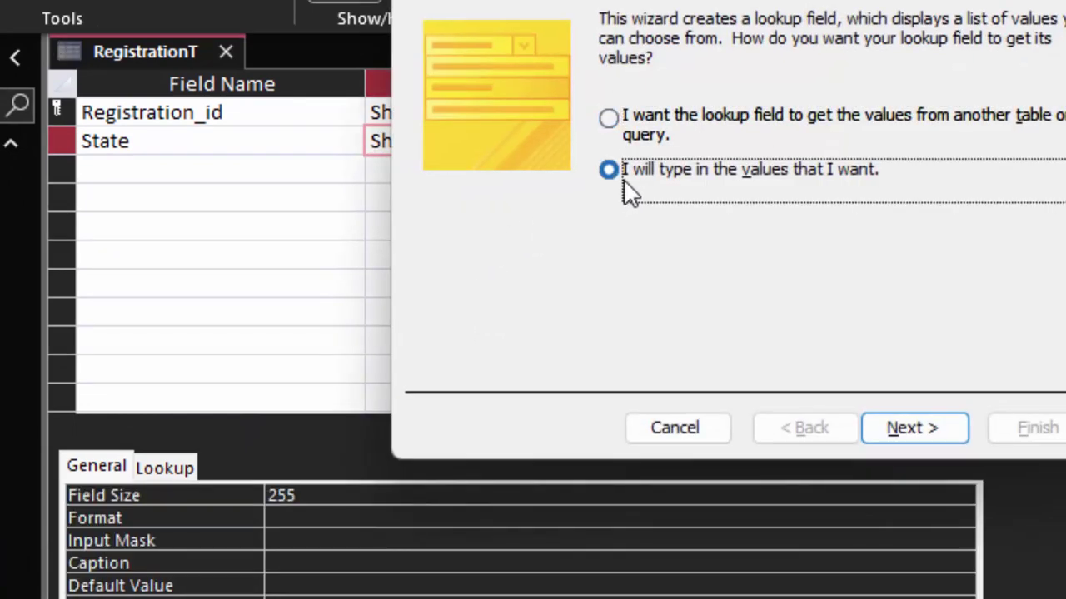
left_click(956, 445)
Enter UP, Bihar, MP and Gujrat as the lookup values and finish the wizard.
left_click(476, 203)
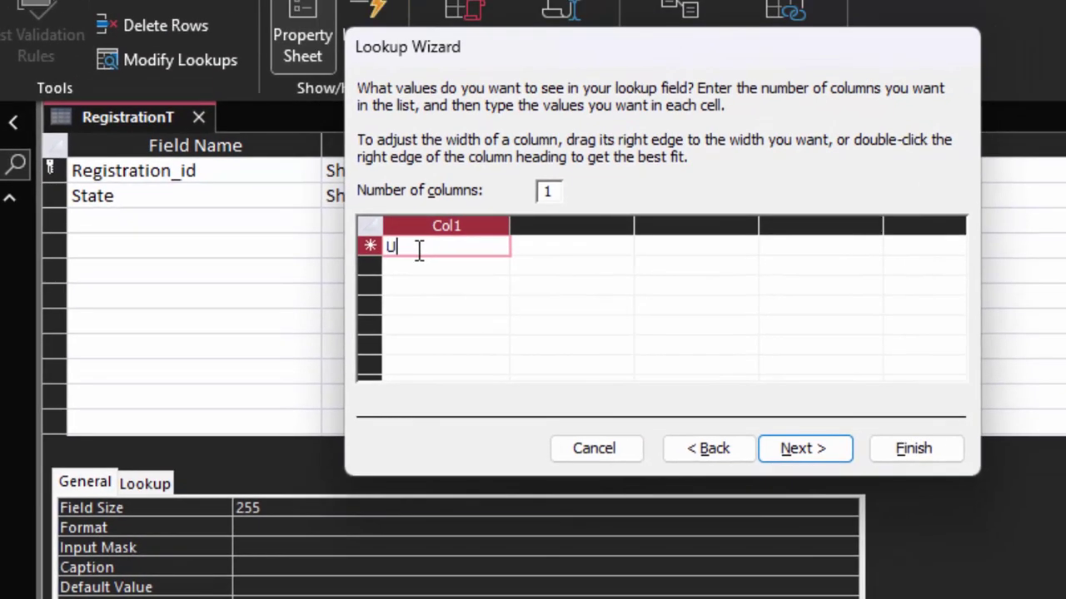
type("UP")
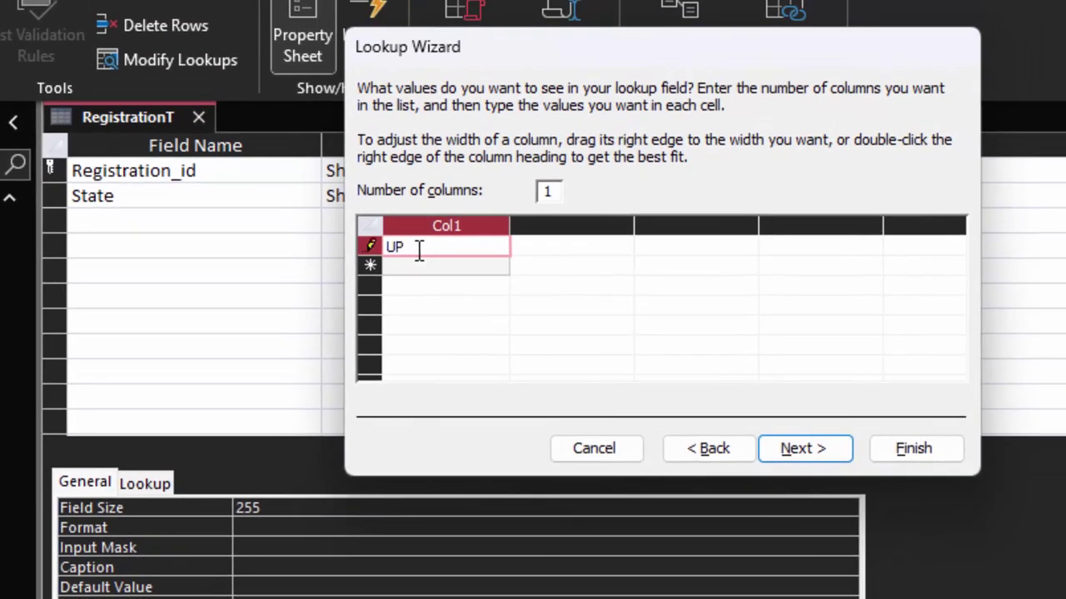
key("Return")
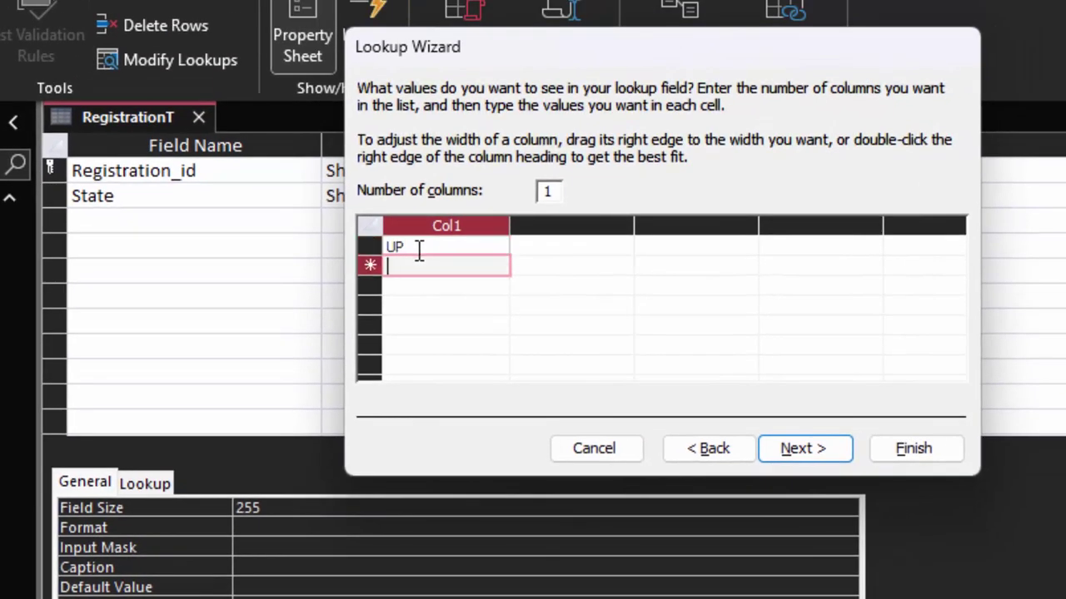
type("Bihar")
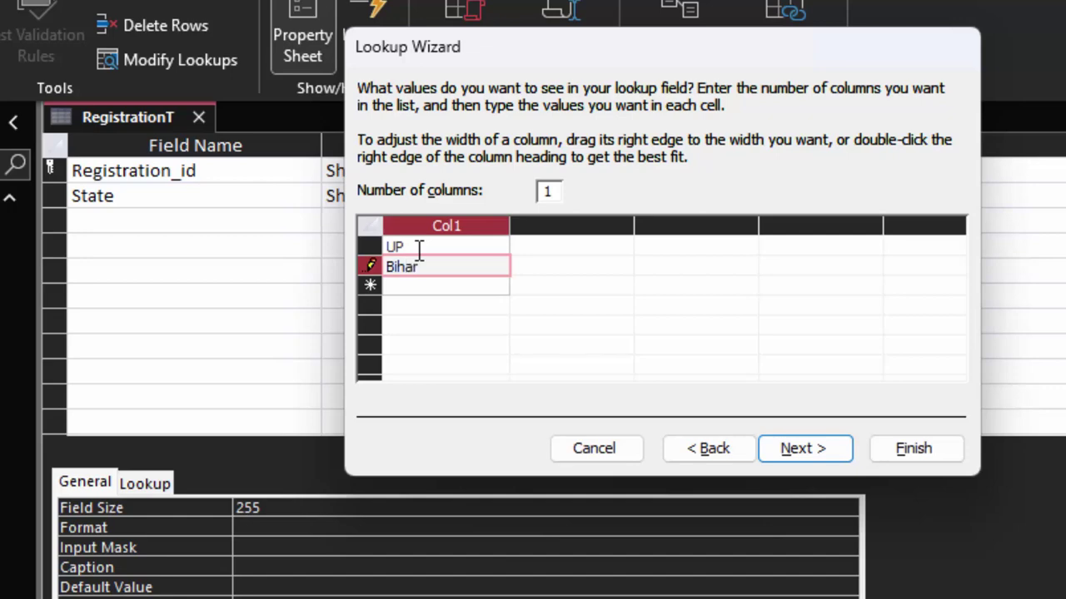
key("Return")
type("M")
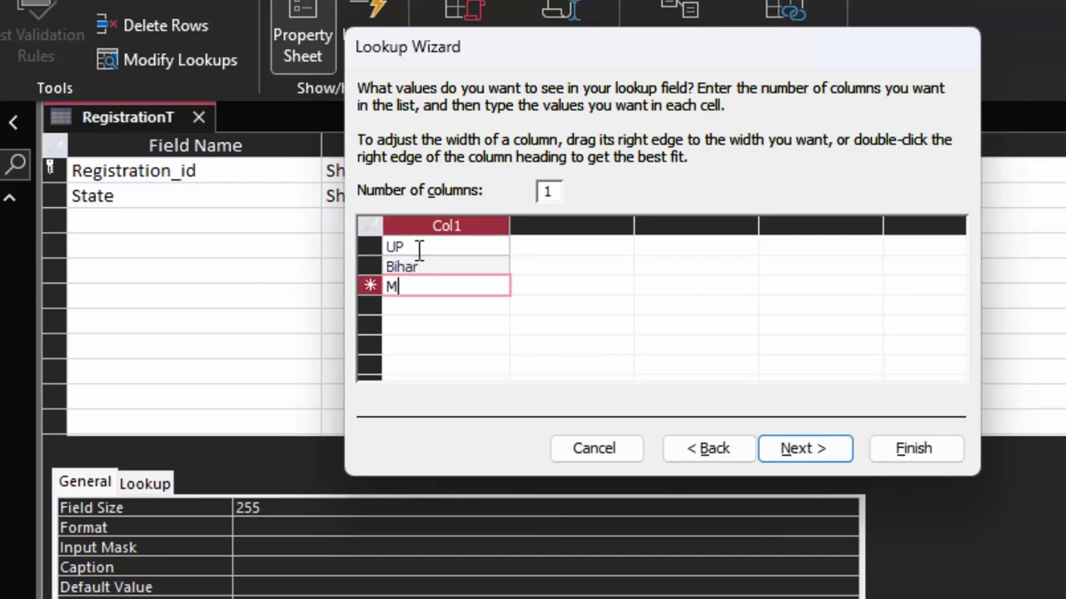
type("P")
key("Return")
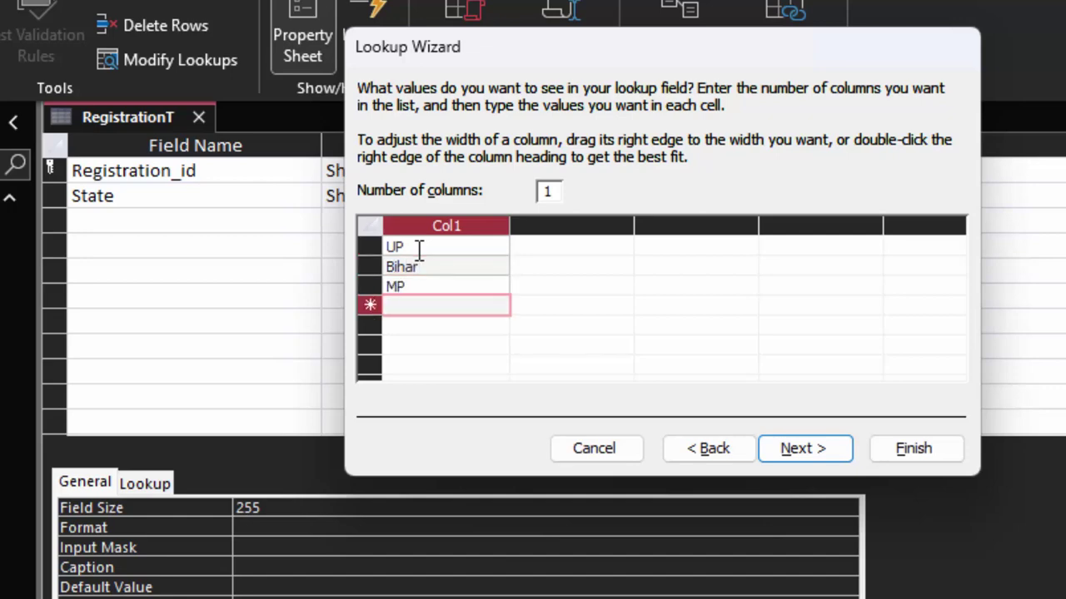
type("Gujrat")
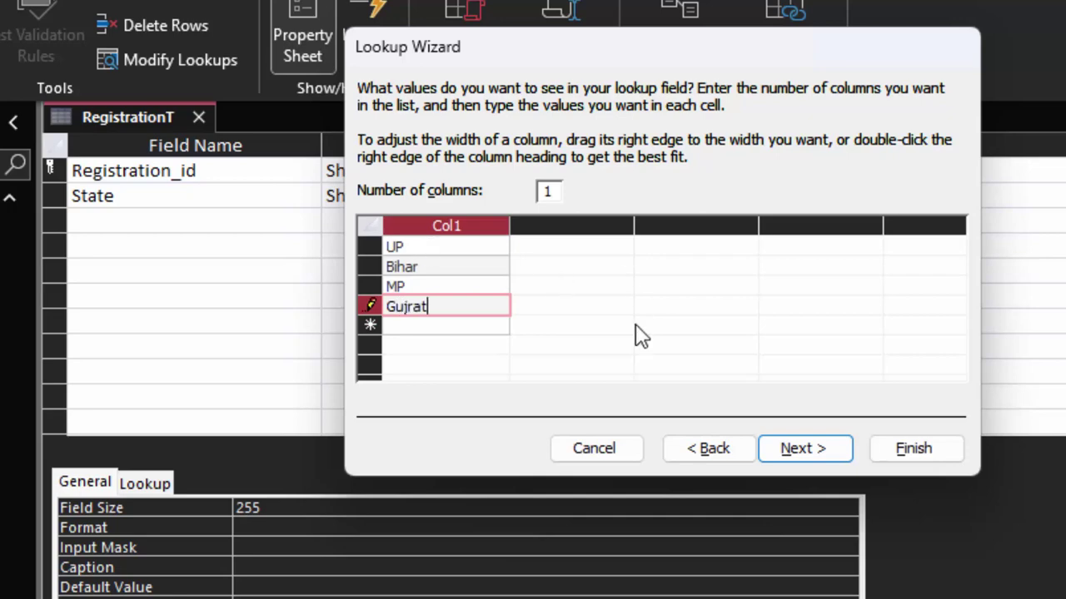
left_click(826, 454)
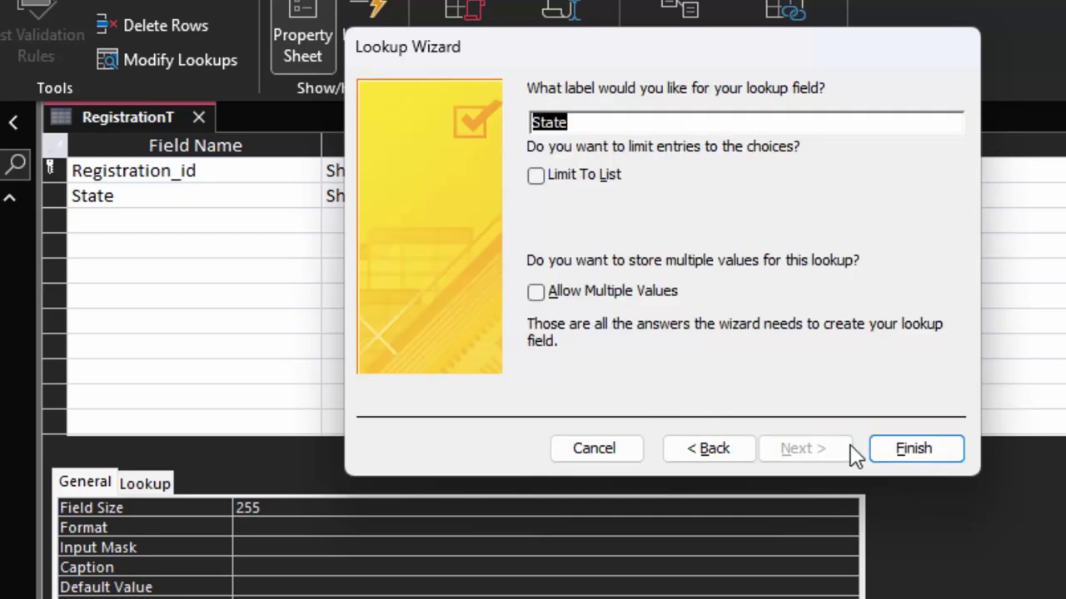
left_click(939, 445)
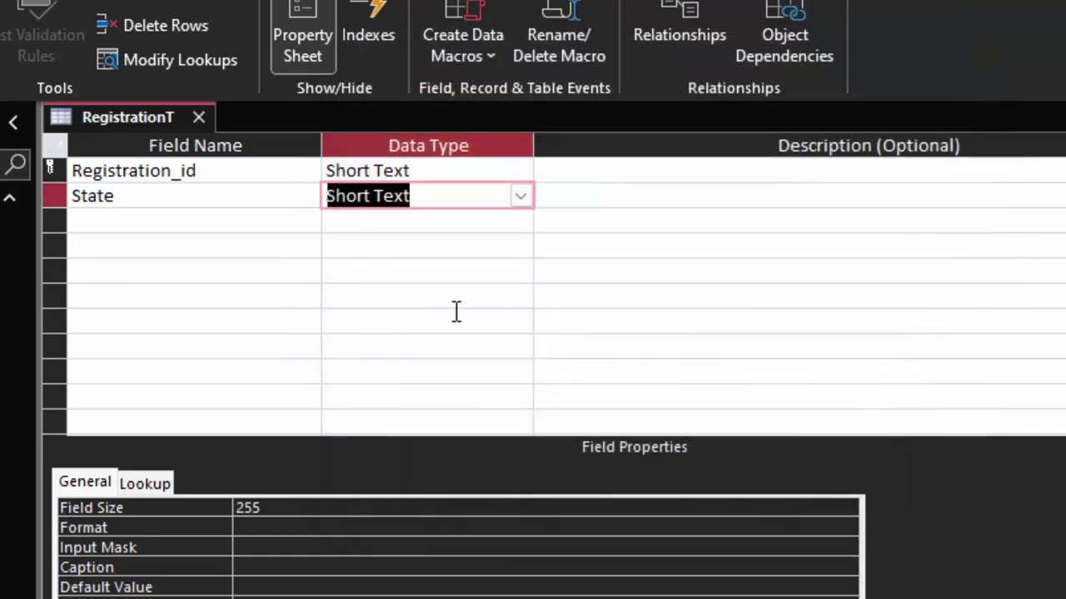
Add a Short Text City field below State.
left_click(156, 221)
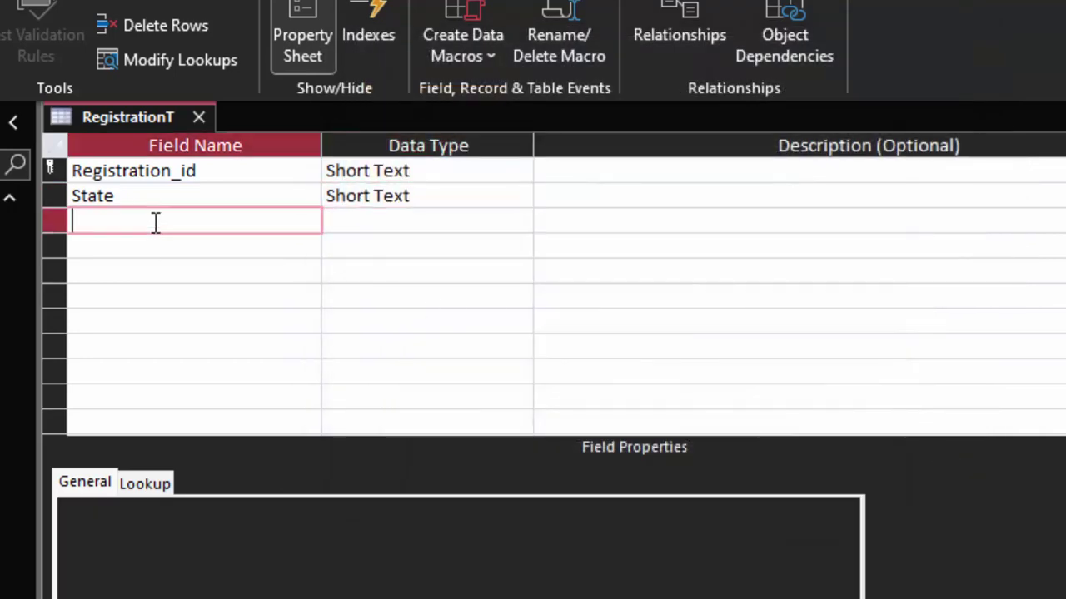
type("City")
left_click(372, 220)
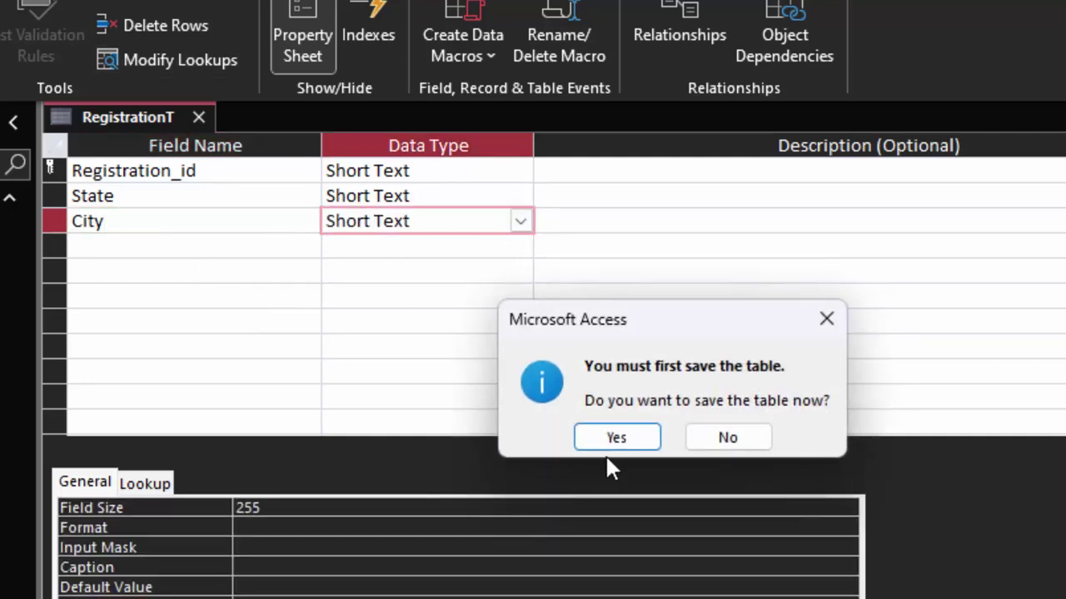
Save the table, open Datasheet view and widen the Registration_id column.
left_click(610, 437)
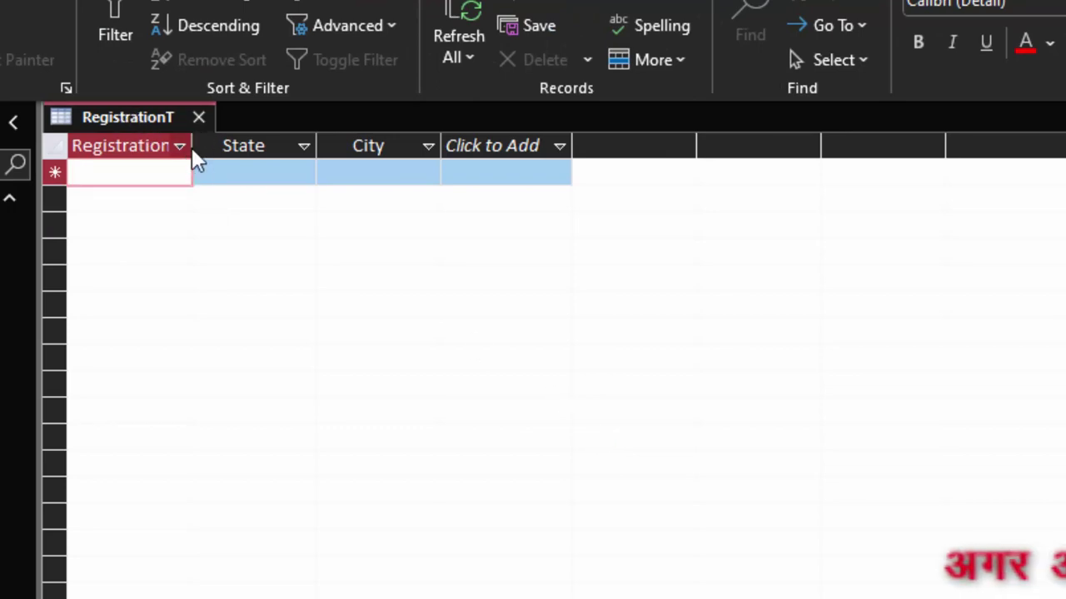
left_click_drag(193, 149, 247, 177)
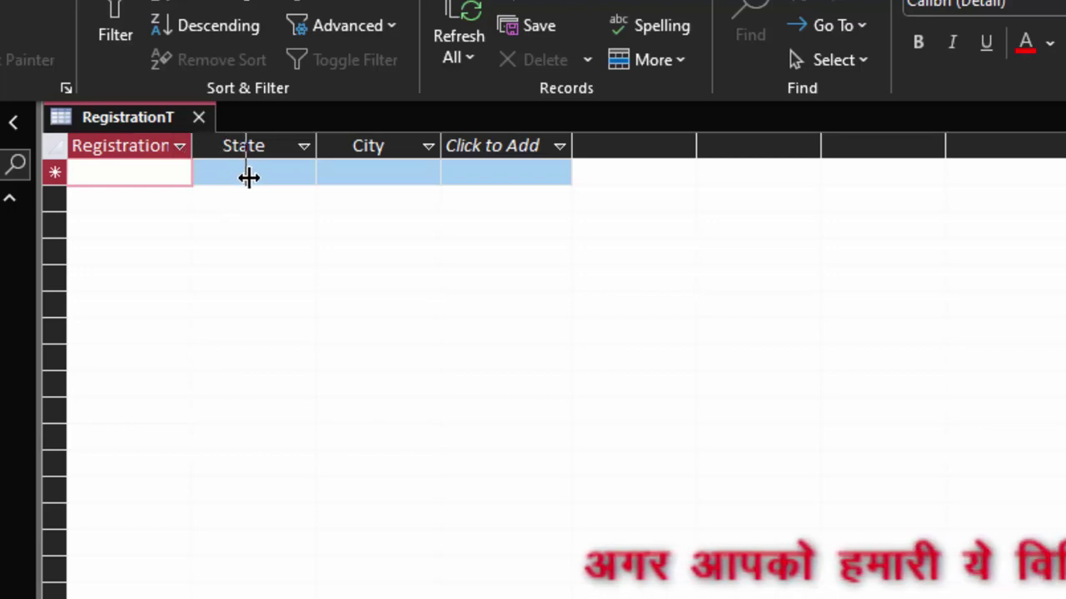
left_click_drag(248, 176, 261, 179)
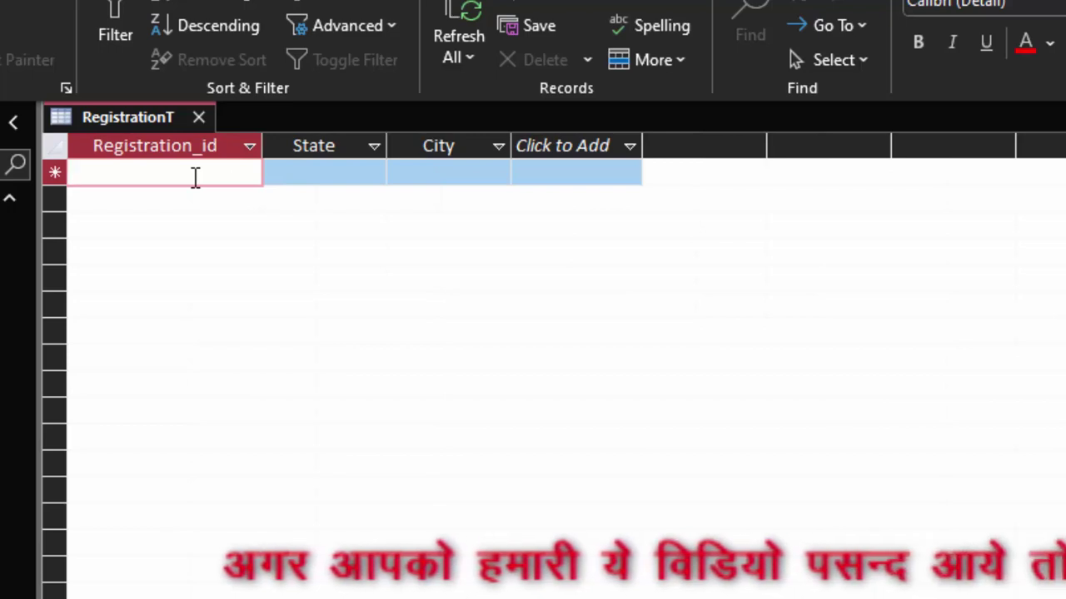
Enter records X01 (UP, Deoria) and X02 (Bihar, Patna).
type("X01")
key("Tab")
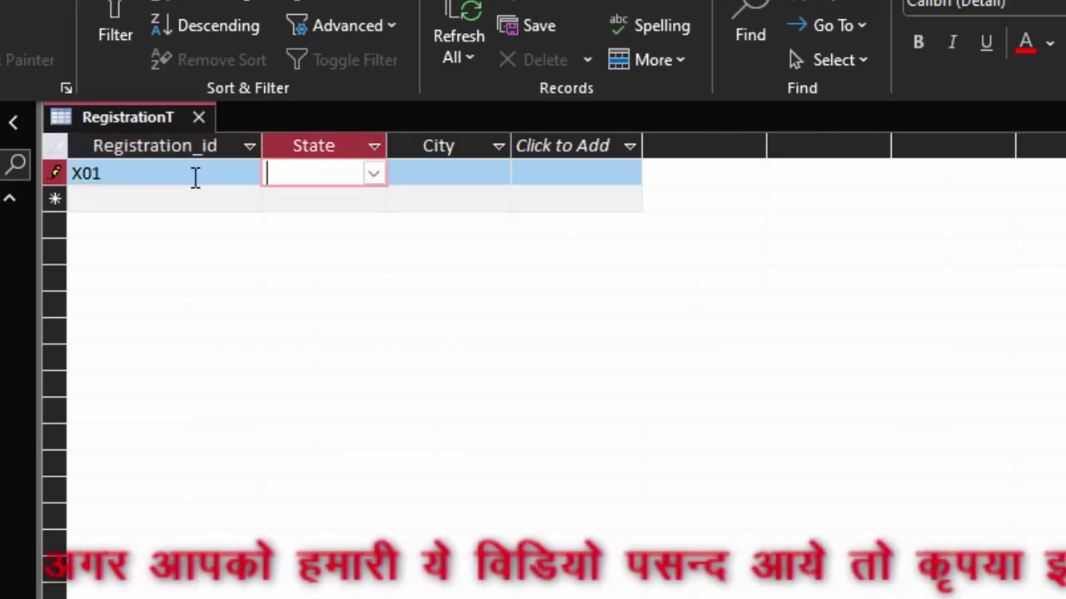
left_click(374, 176)
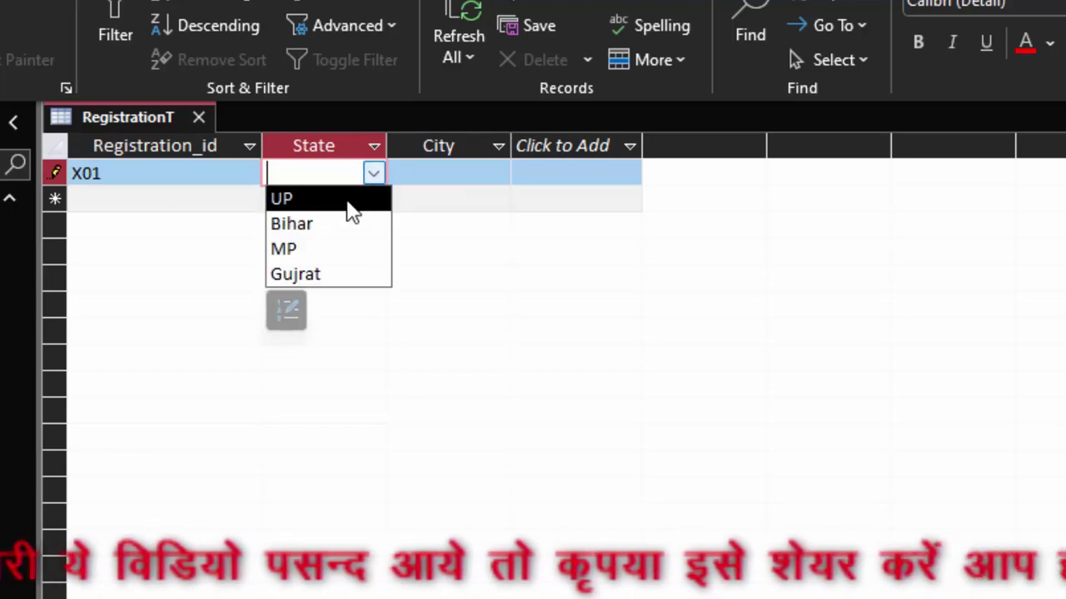
left_click(349, 200)
left_click(439, 170)
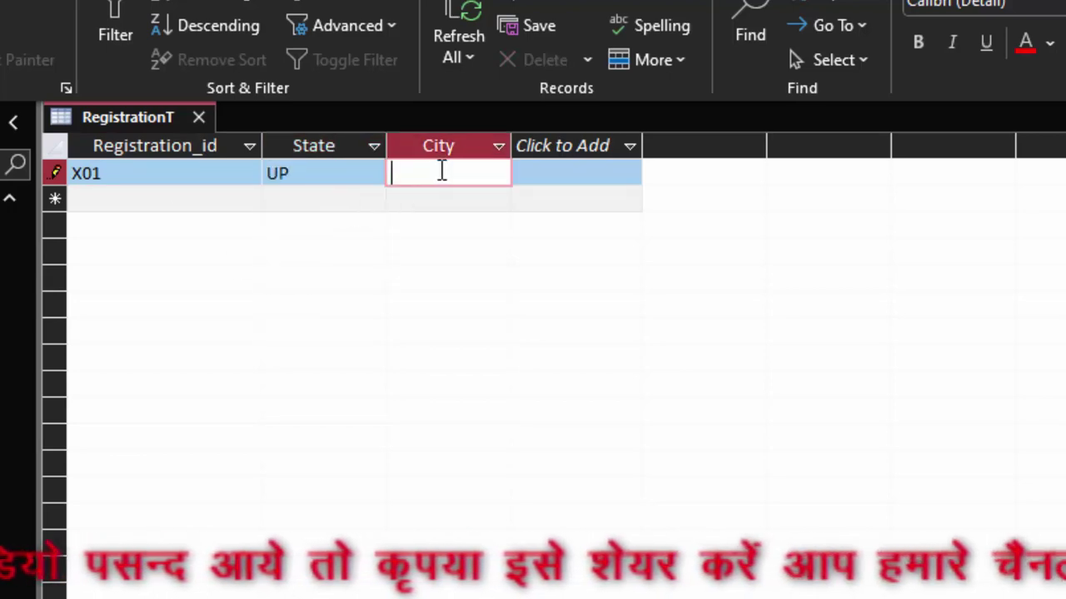
type("Deori")
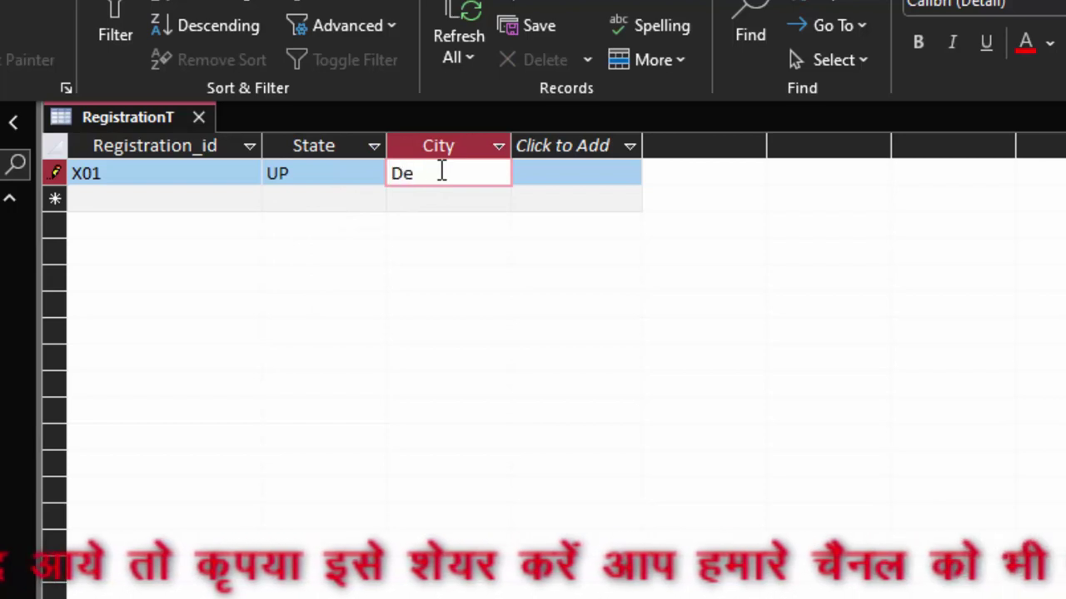
type("a")
key("Tab")
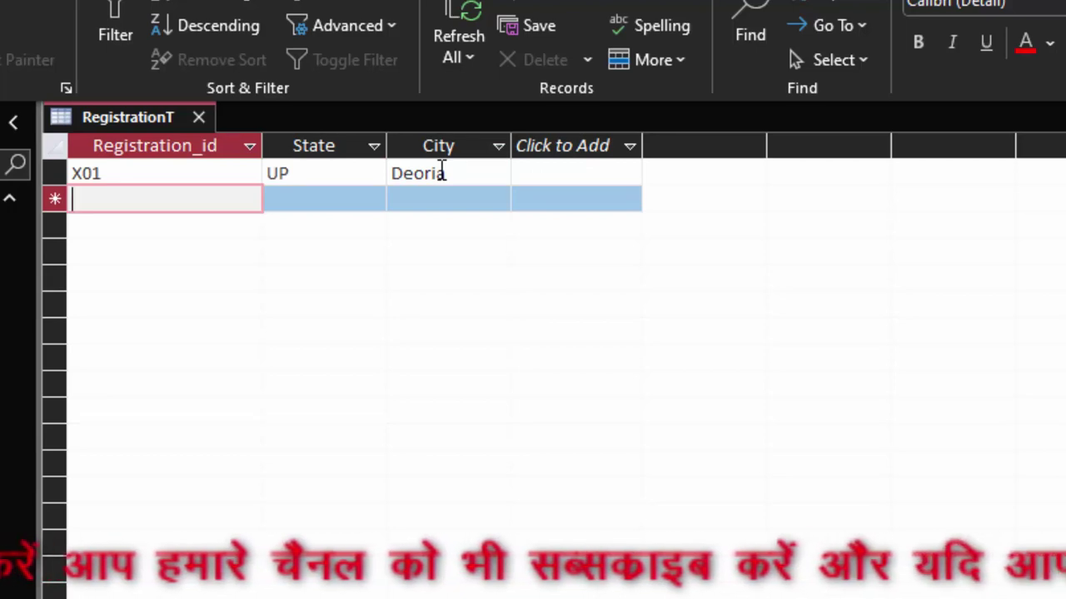
type("X02")
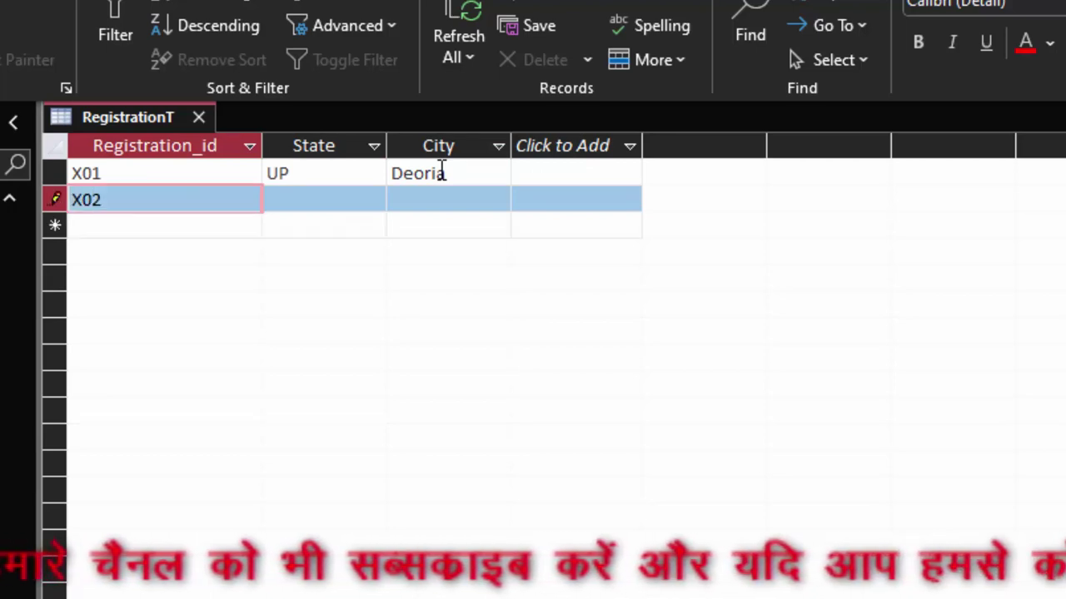
key("Tab")
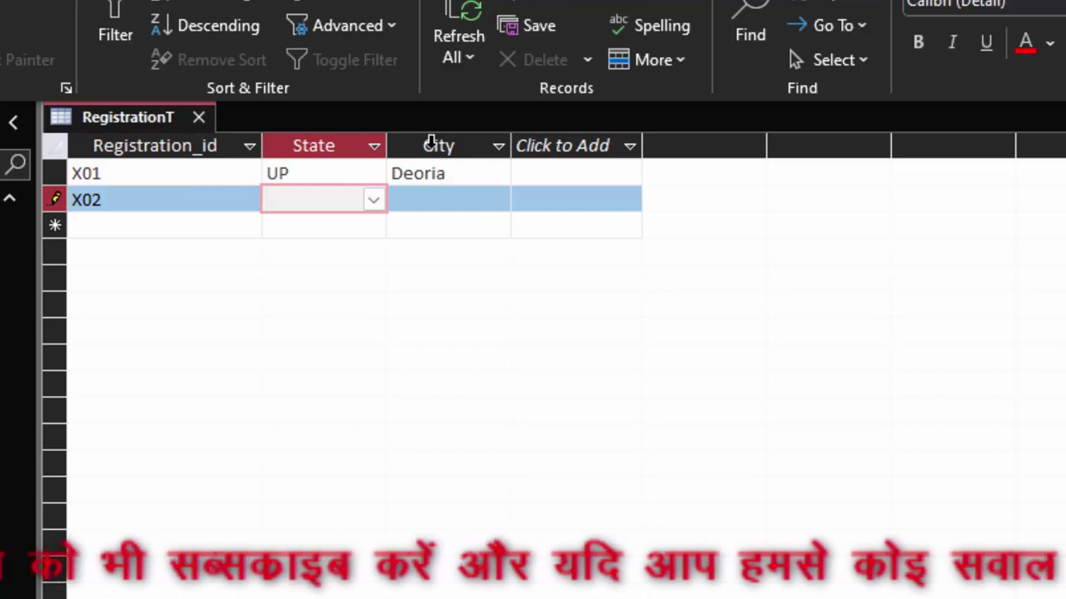
left_click(374, 200)
left_click(333, 252)
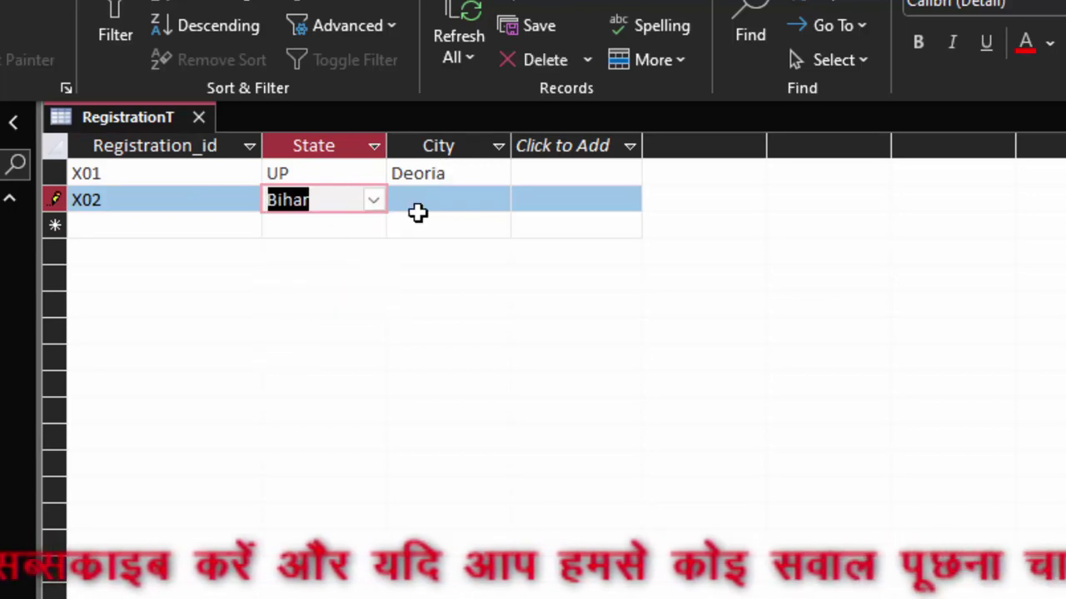
left_click(447, 201)
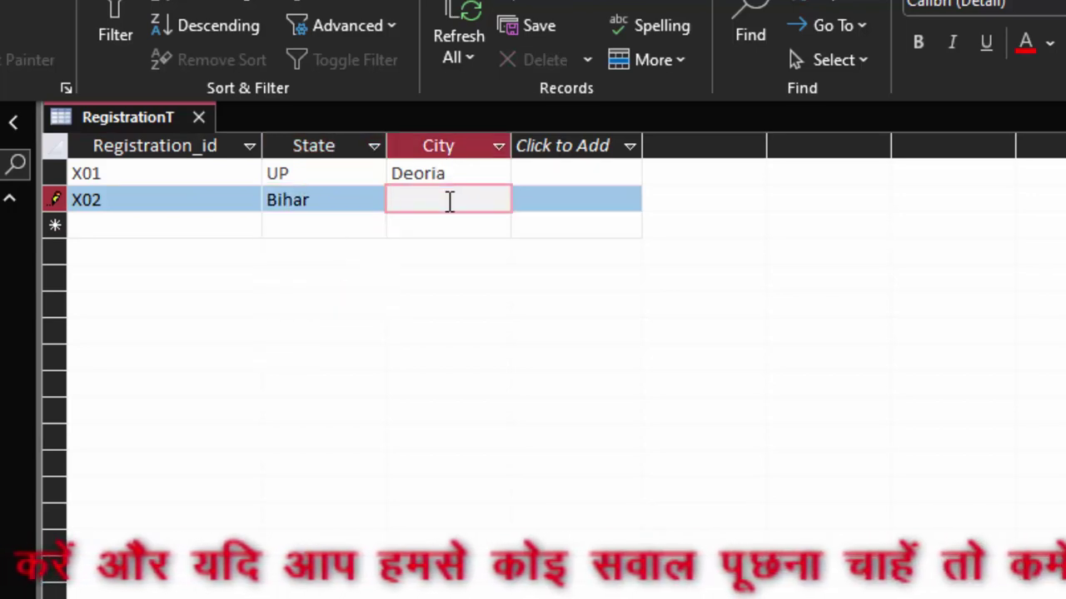
type("Patn")
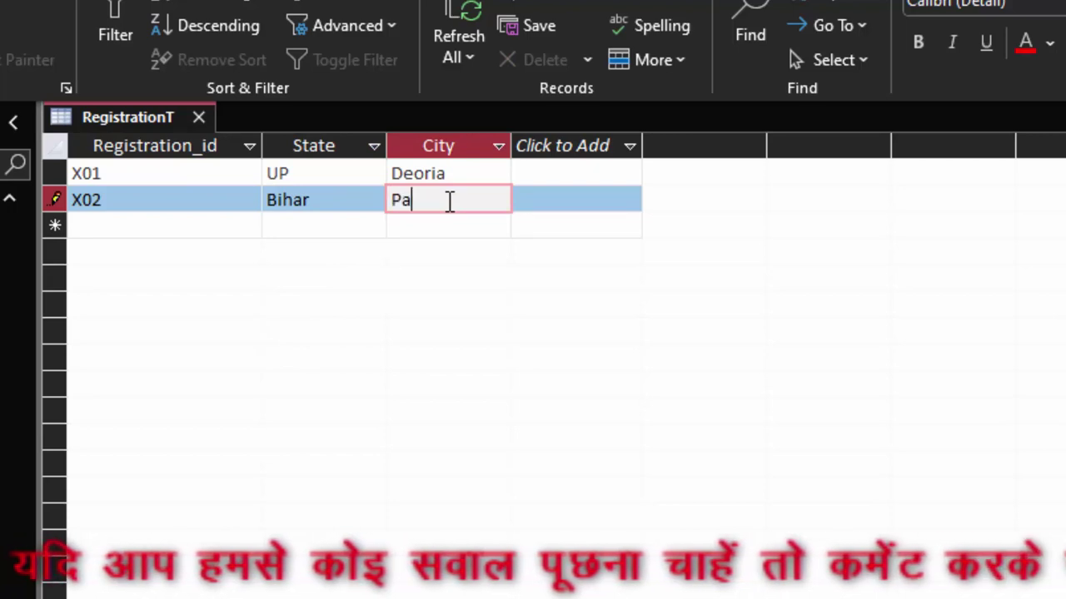
type("a")
key("Tab")
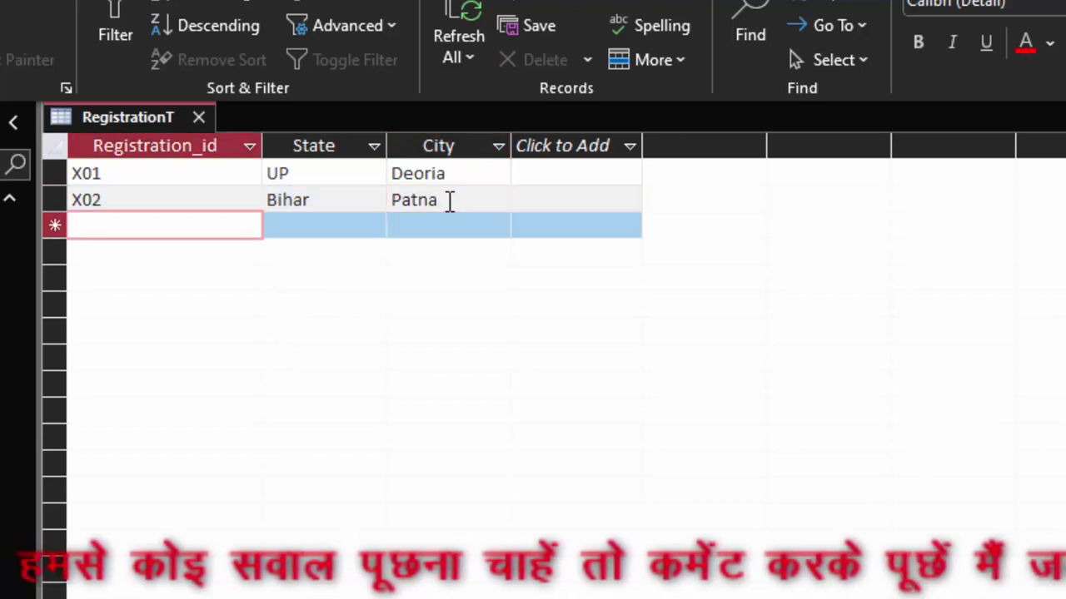
Enter records X03 (UP, Lucknow) and X04 (MP, Satna), then save.
type("X03")
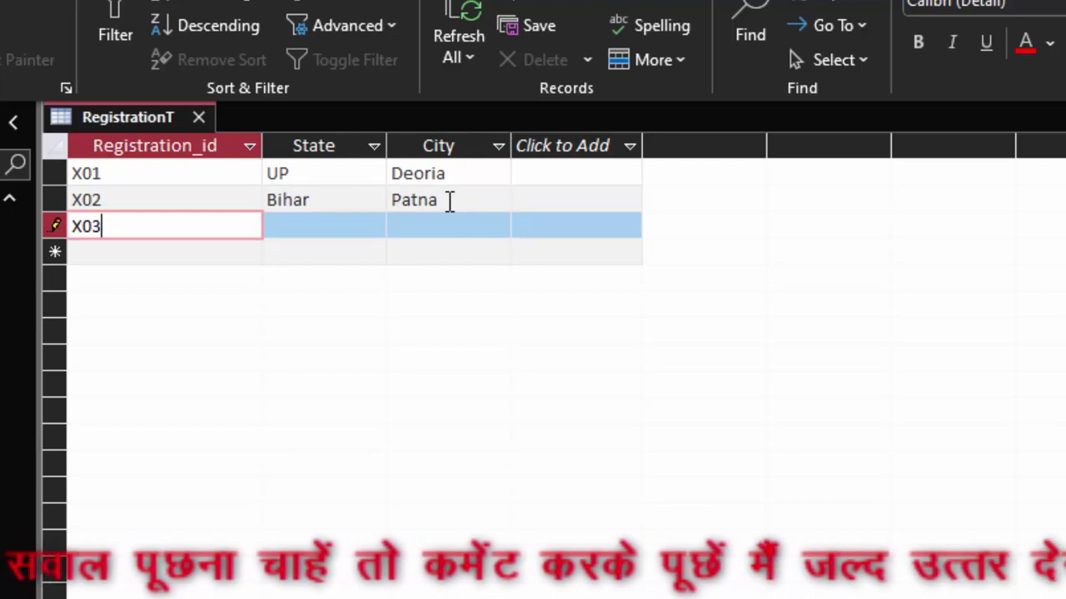
key("Tab")
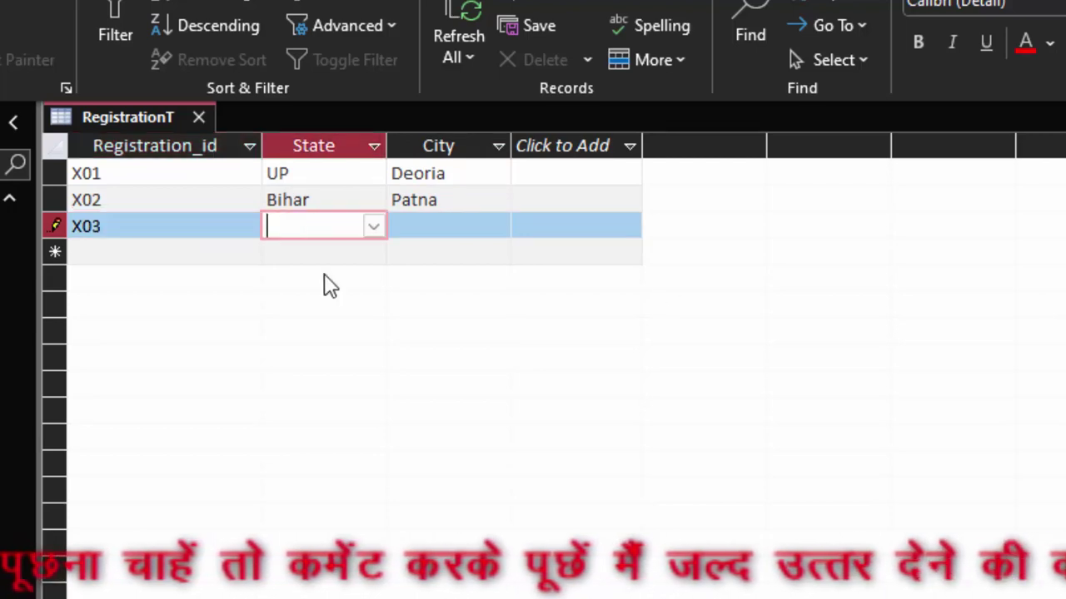
left_click(373, 226)
left_click(357, 248)
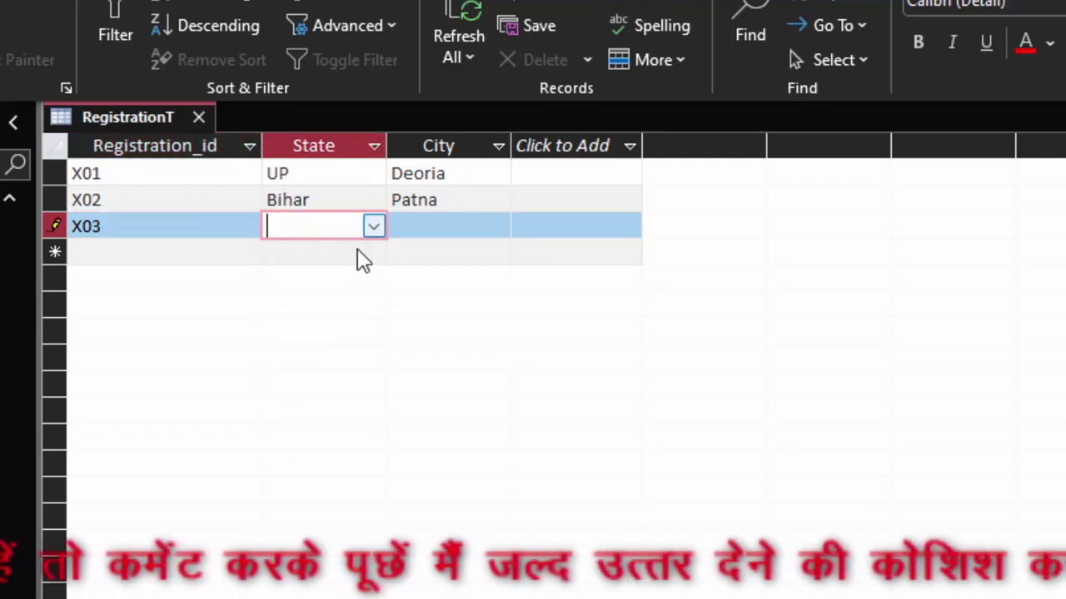
type("UP")
left_click(414, 231)
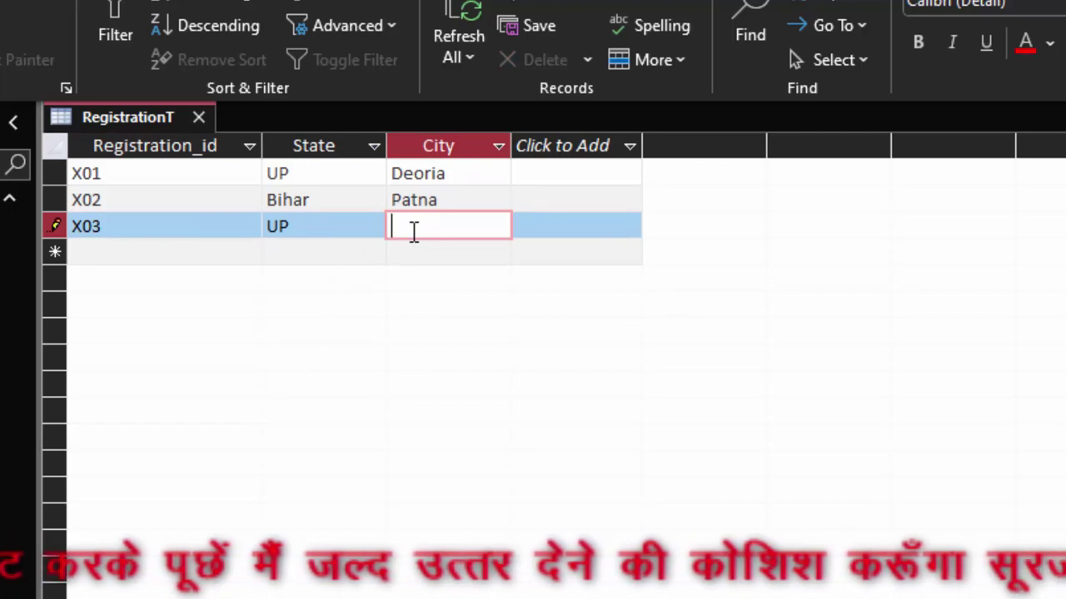
type("L")
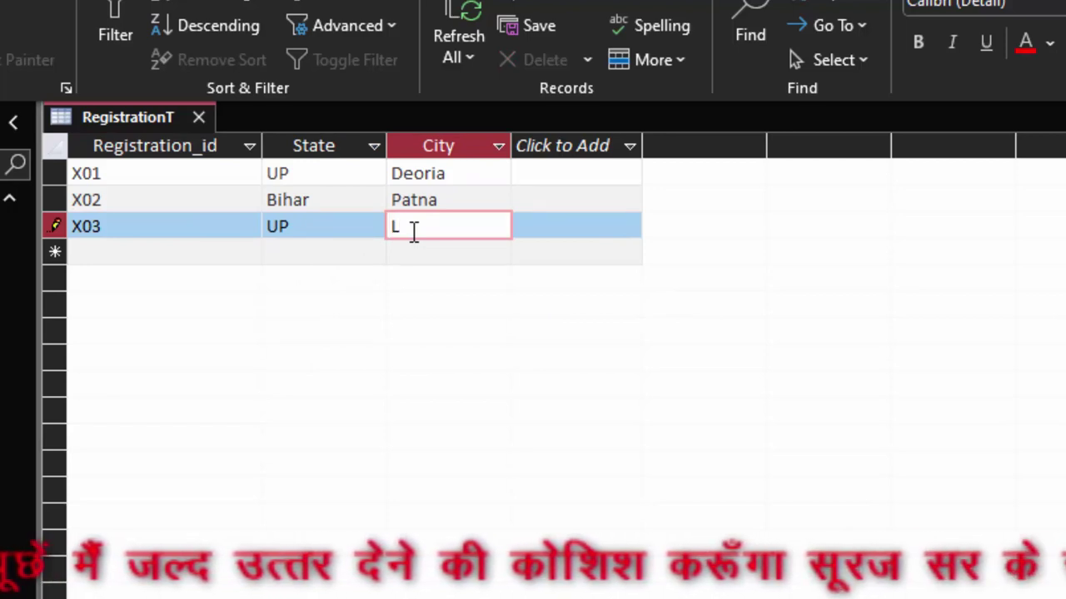
type("ucknow")
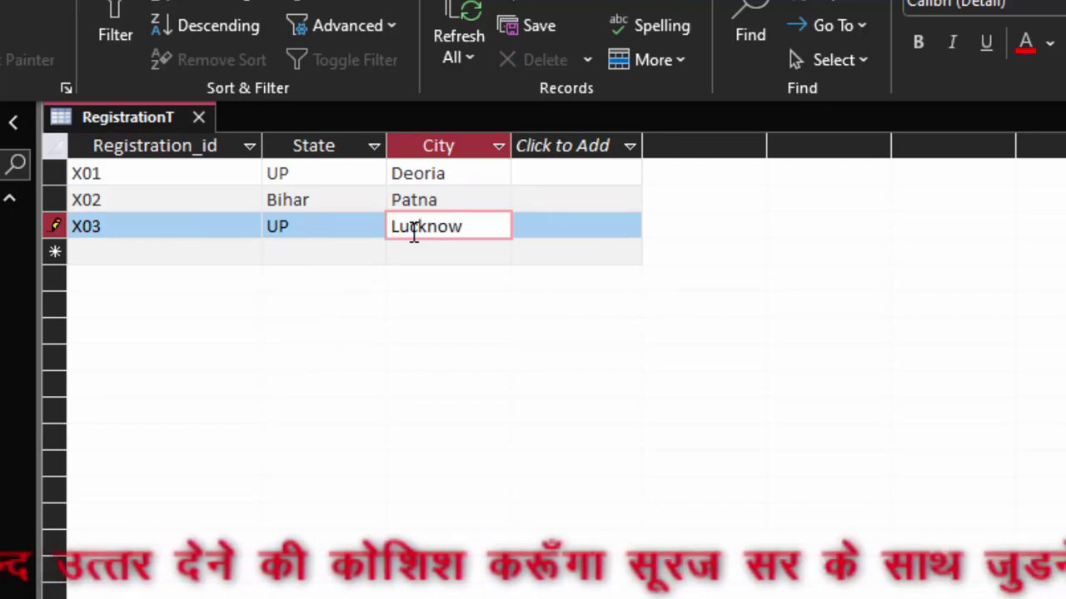
key("Tab")
type("X")
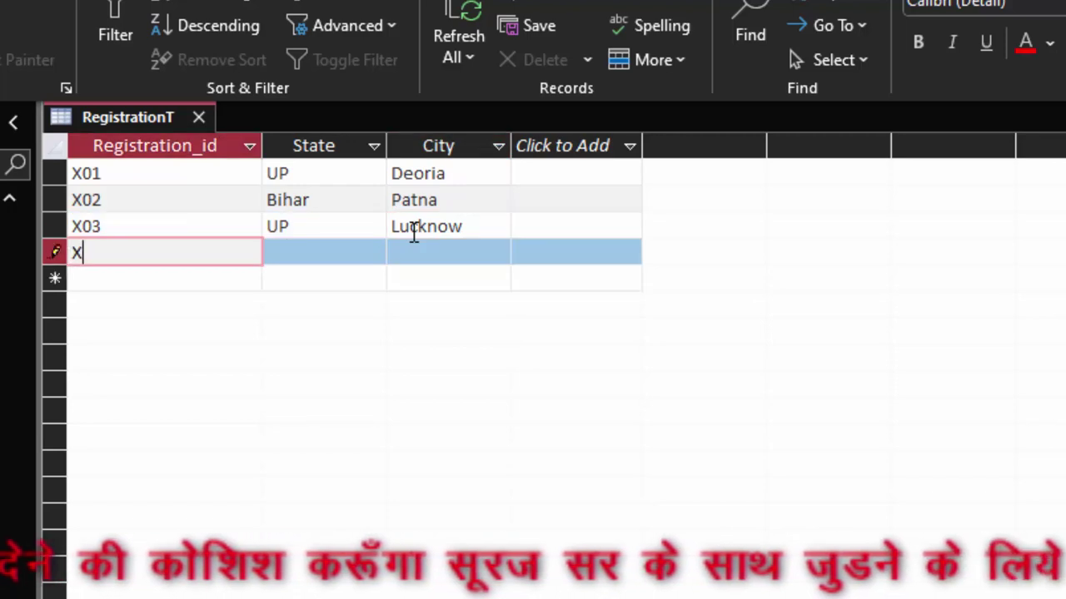
type("04")
key("Tab")
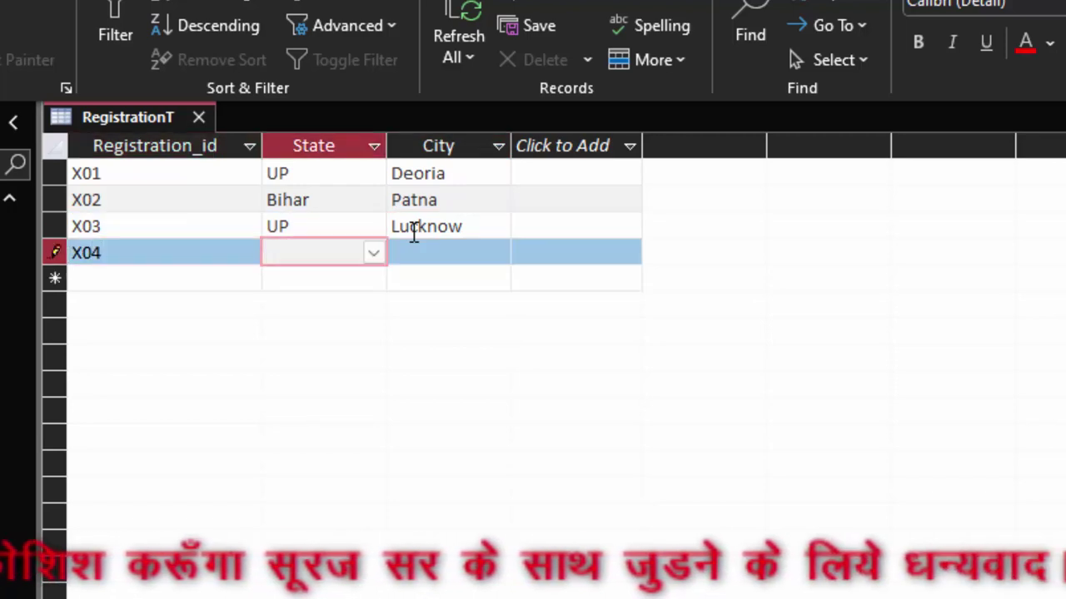
left_click(373, 252)
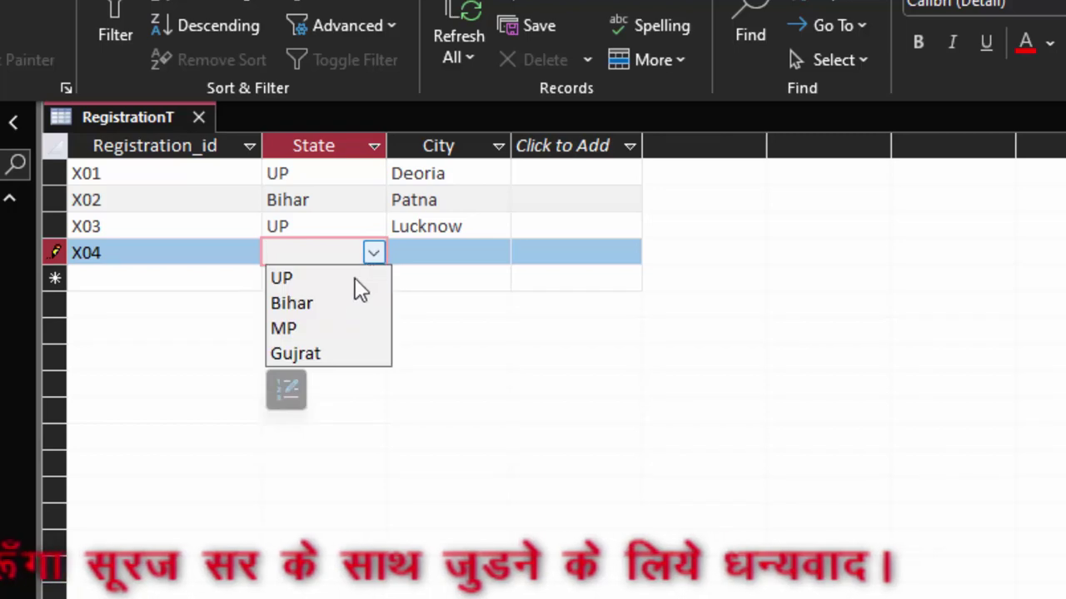
left_click(337, 330)
left_click(447, 252)
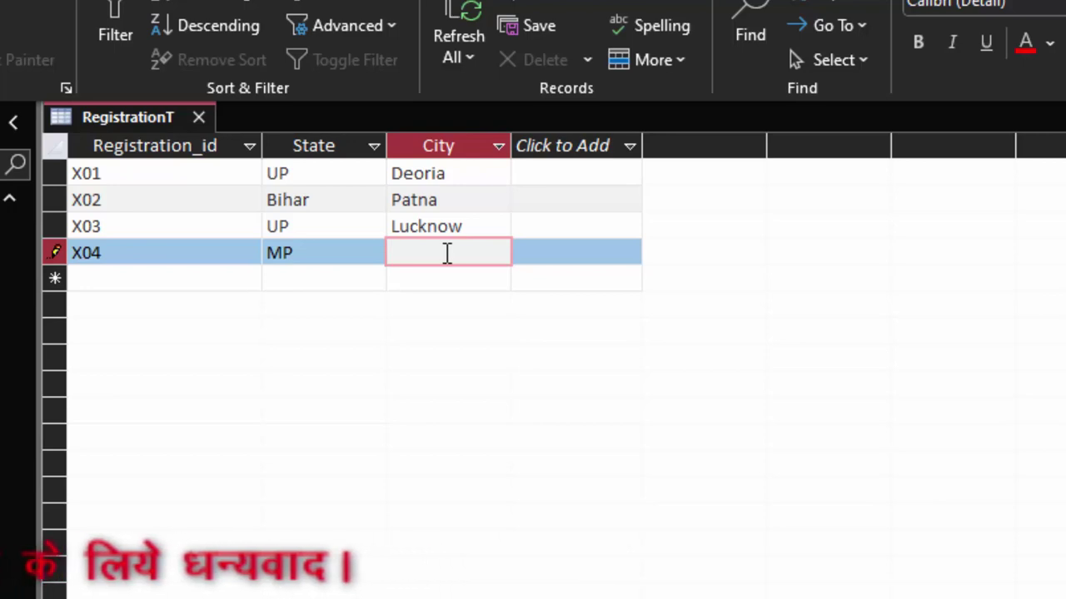
type("Satna")
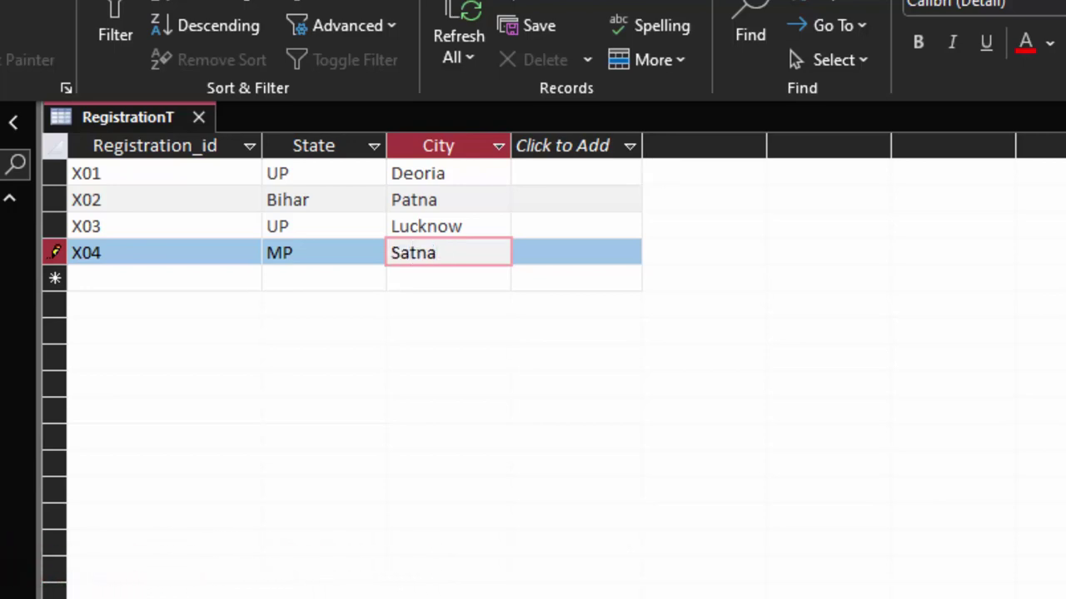
key("ctrl+s")
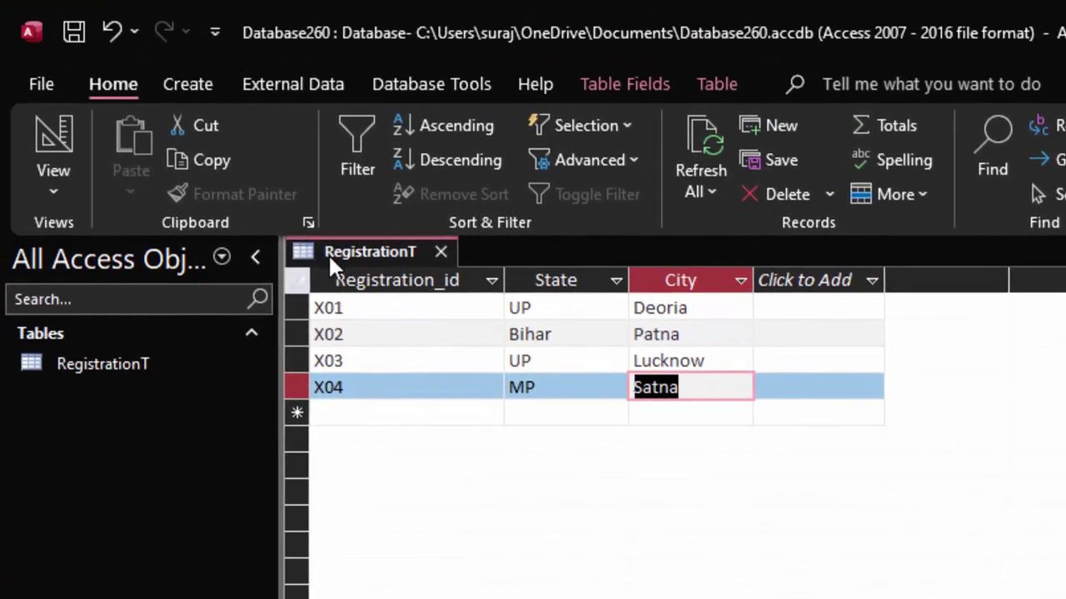
Close RegistrationT and create a new blank table.
left_click(440, 253)
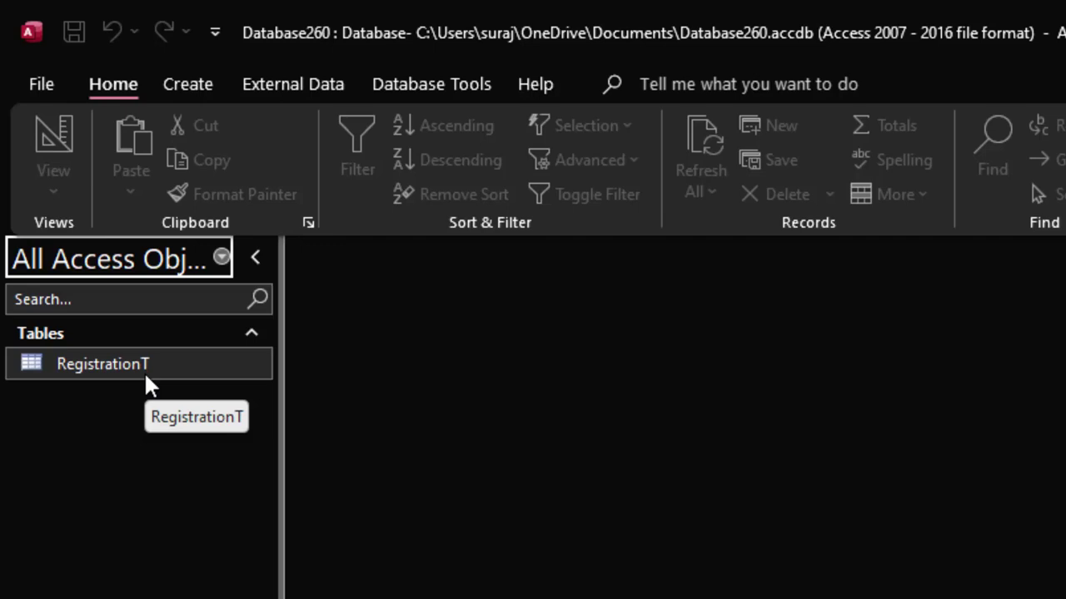
left_click(199, 84)
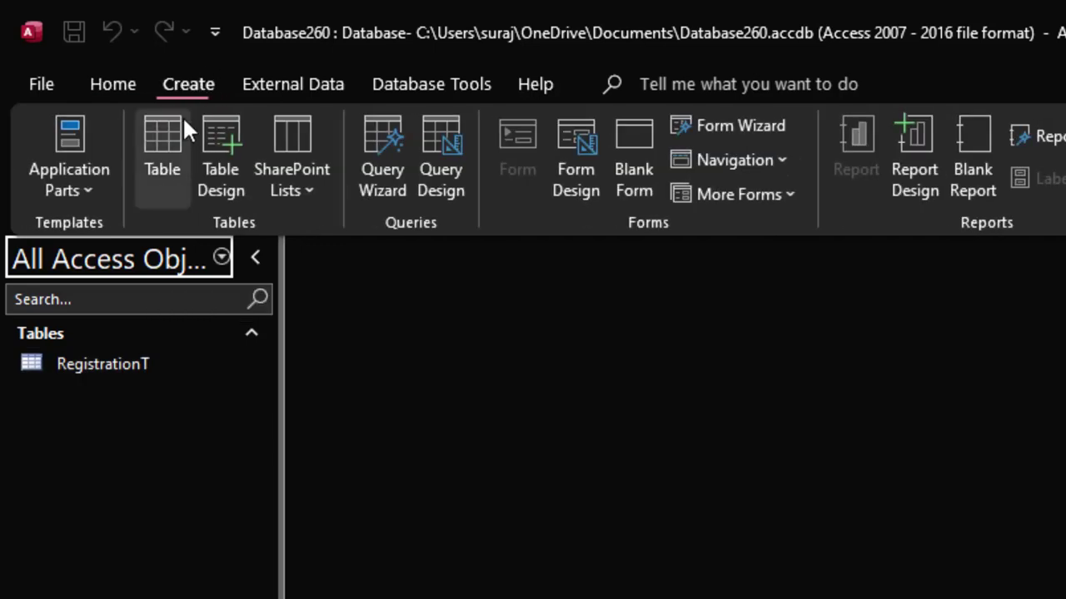
left_click(184, 121)
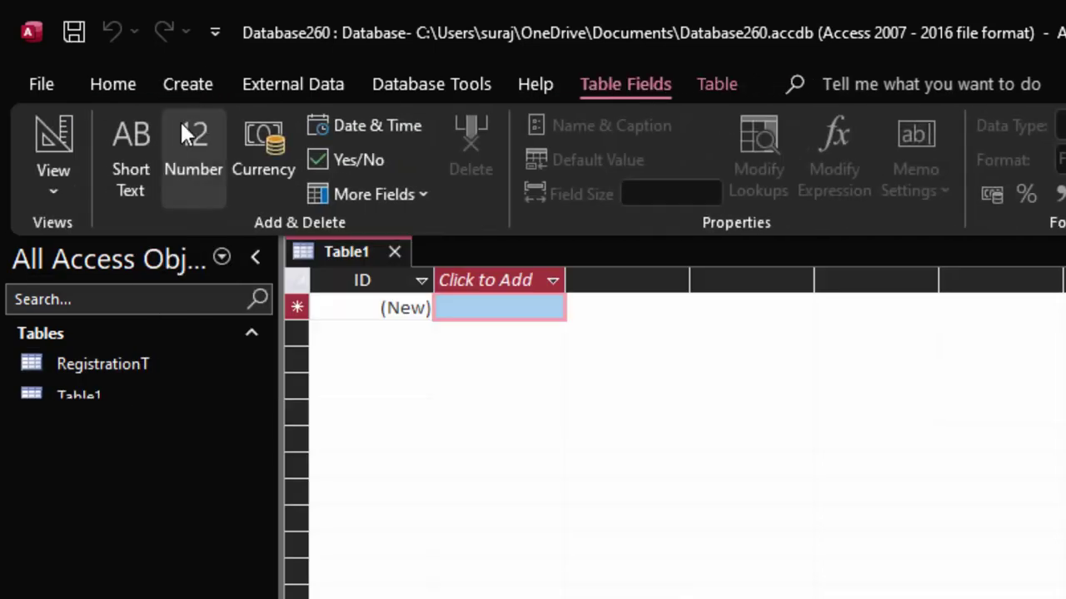
Save the new table as ClassT and open it in Design view.
left_click(48, 133)
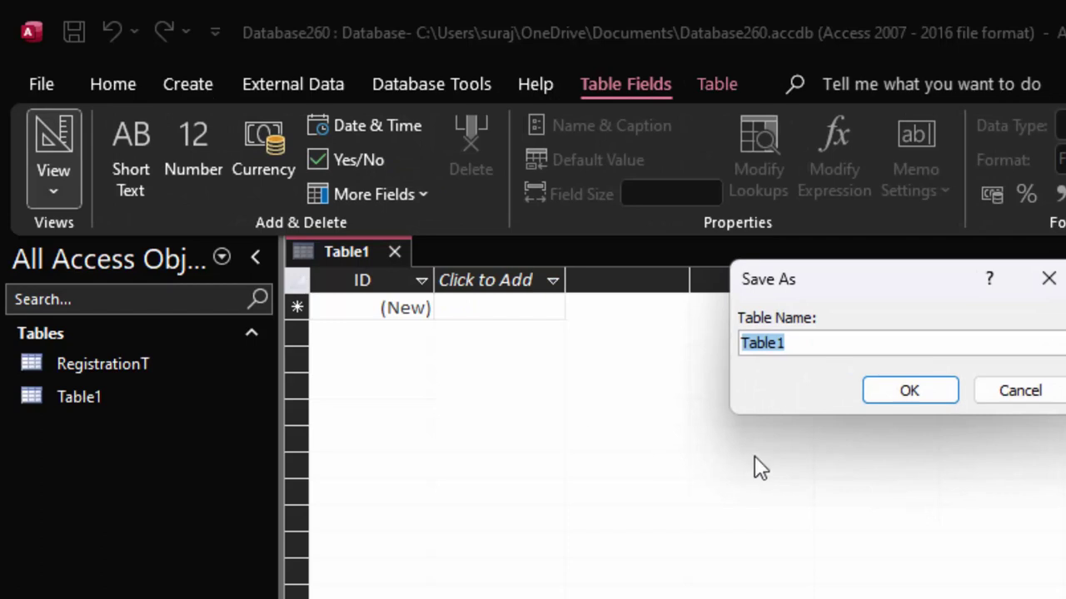
key("BackSpace")
type("Cl")
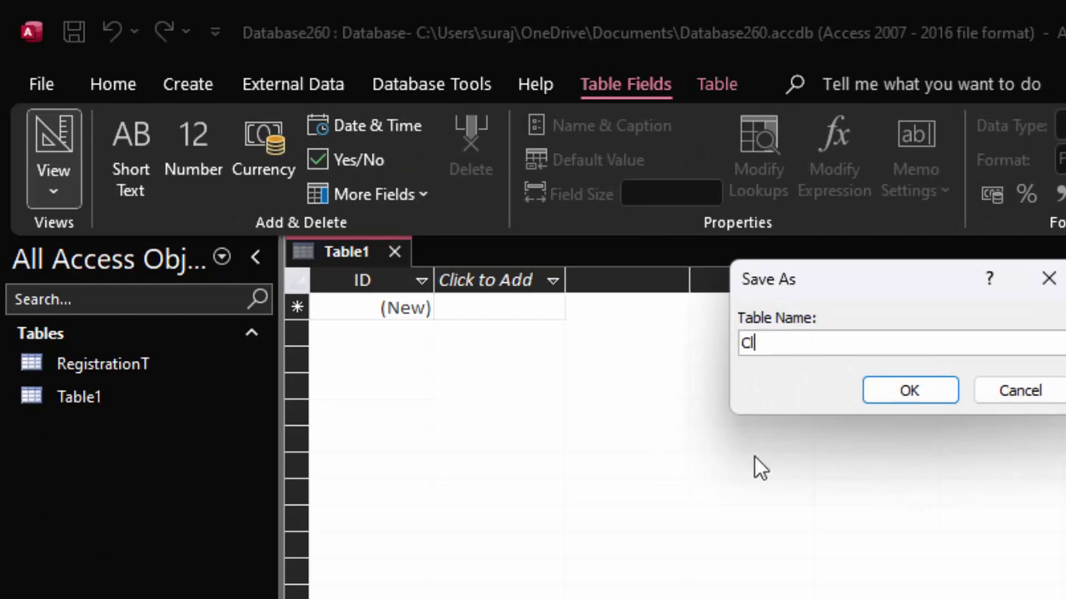
type("aa")
key("BackSpace")
type("ssT")
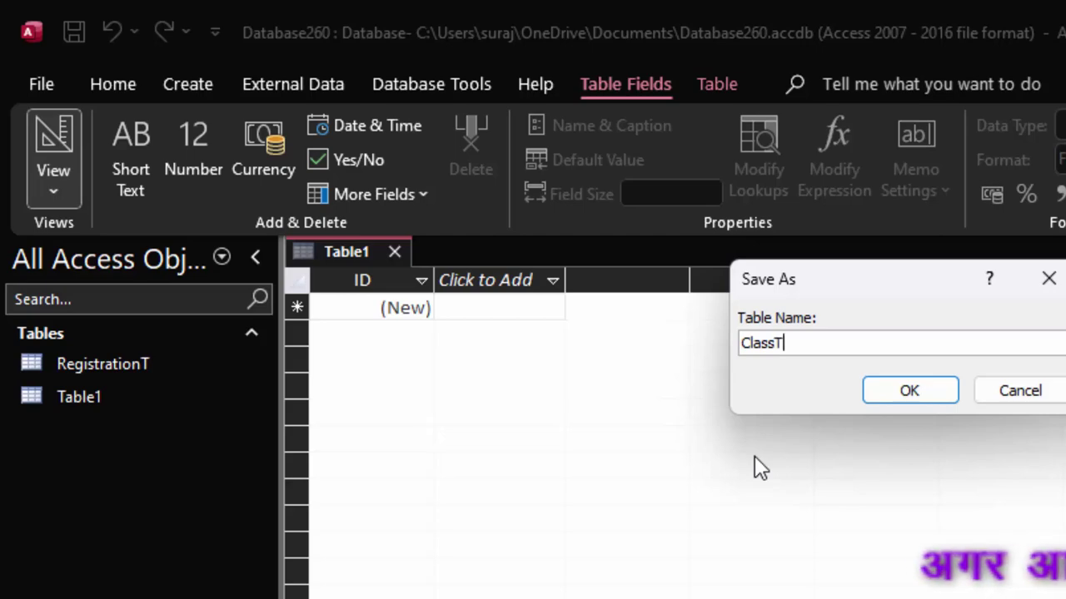
key("Return")
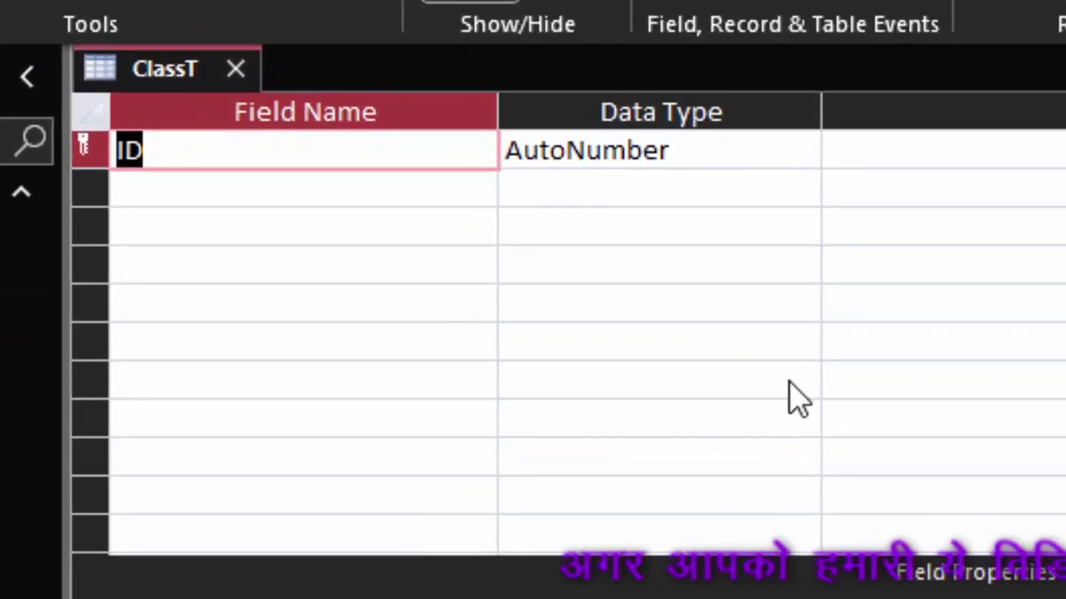
Rename ID to Roll_no and add a Registration_id field.
key("BackSpace")
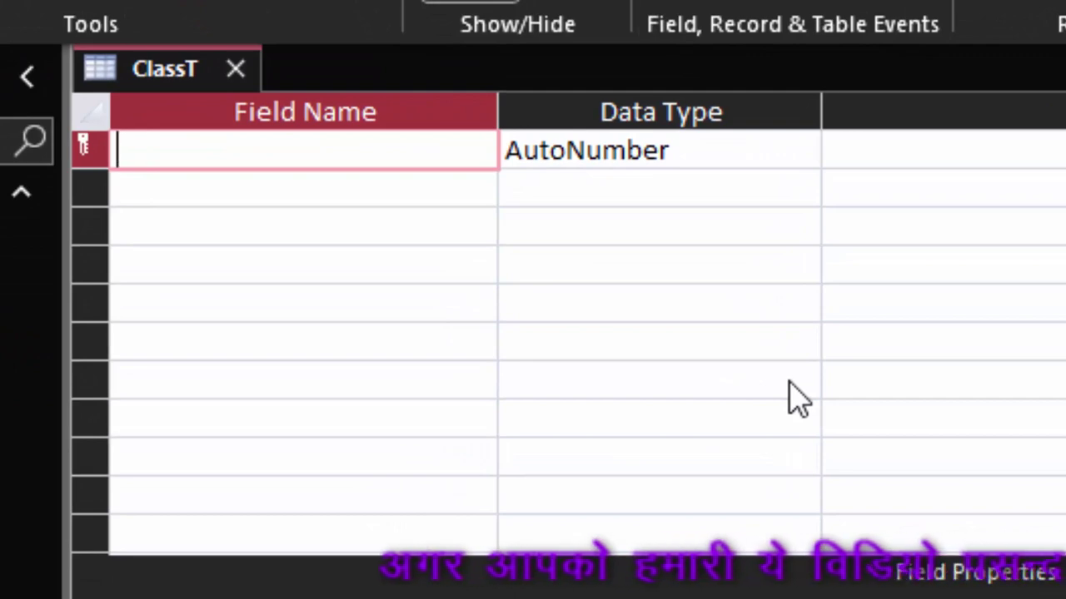
type("Rol")
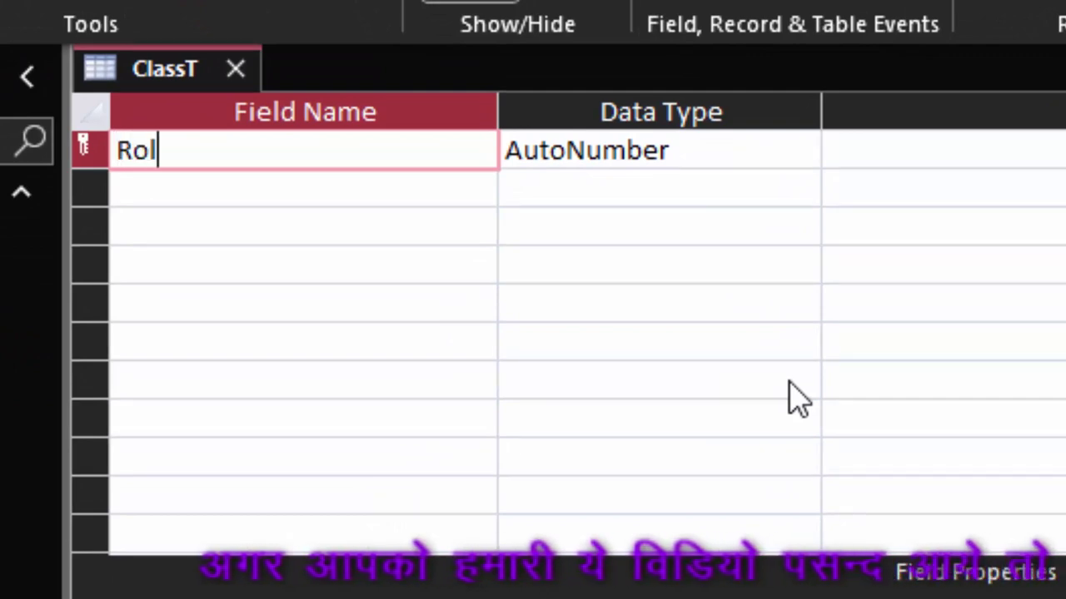
type("l_no")
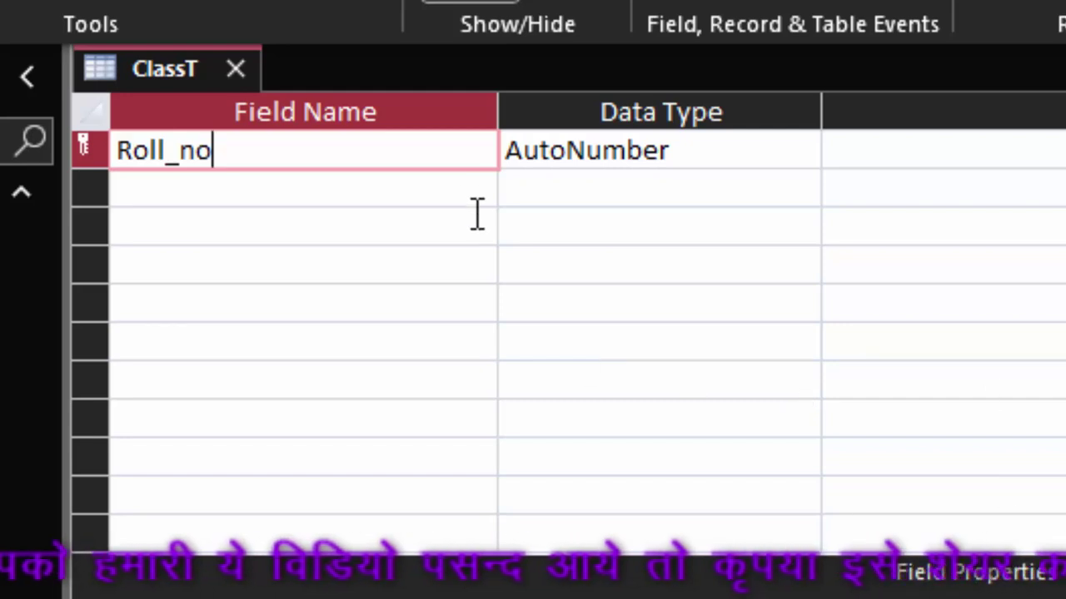
left_click(194, 187)
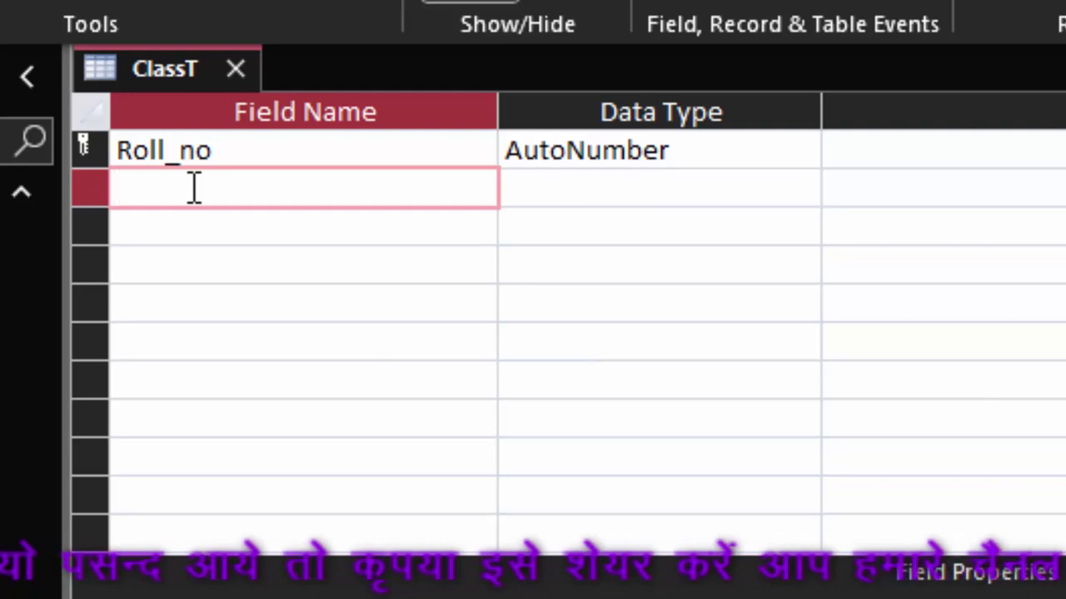
type("Re")
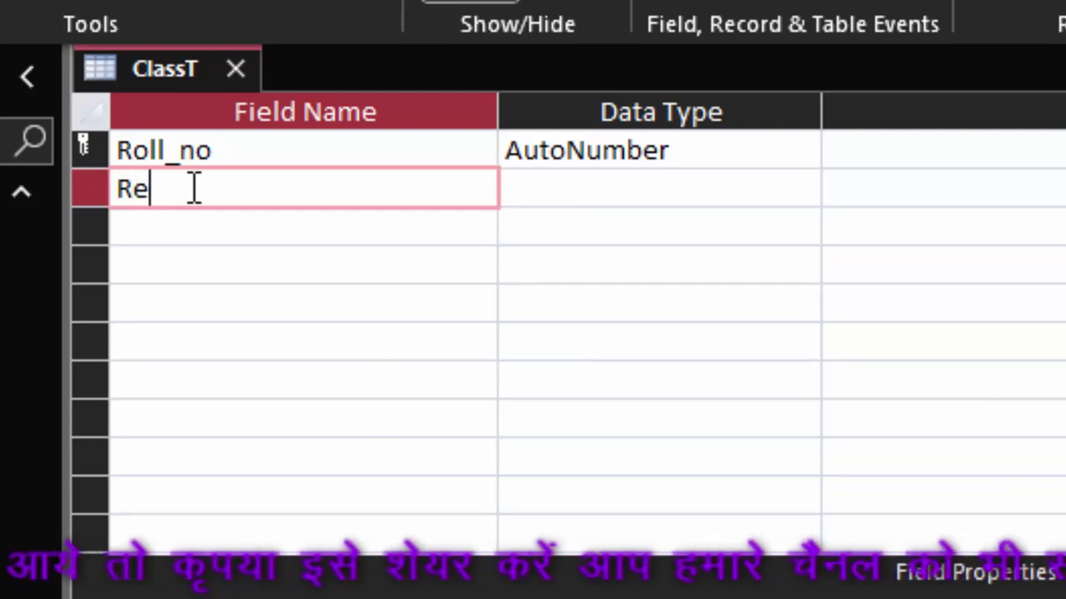
type("gistra")
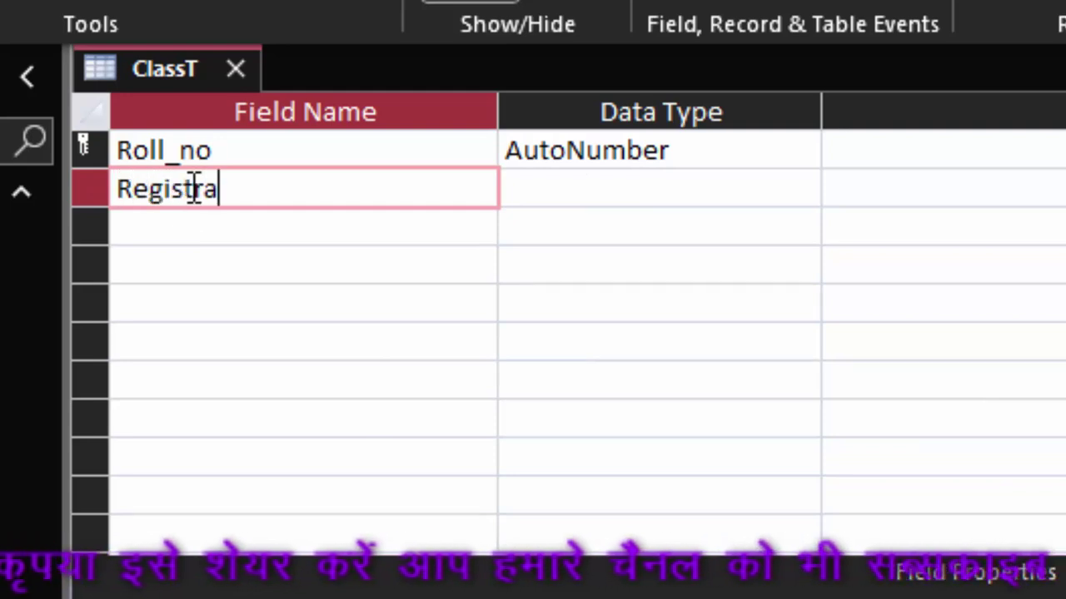
type("tion_")
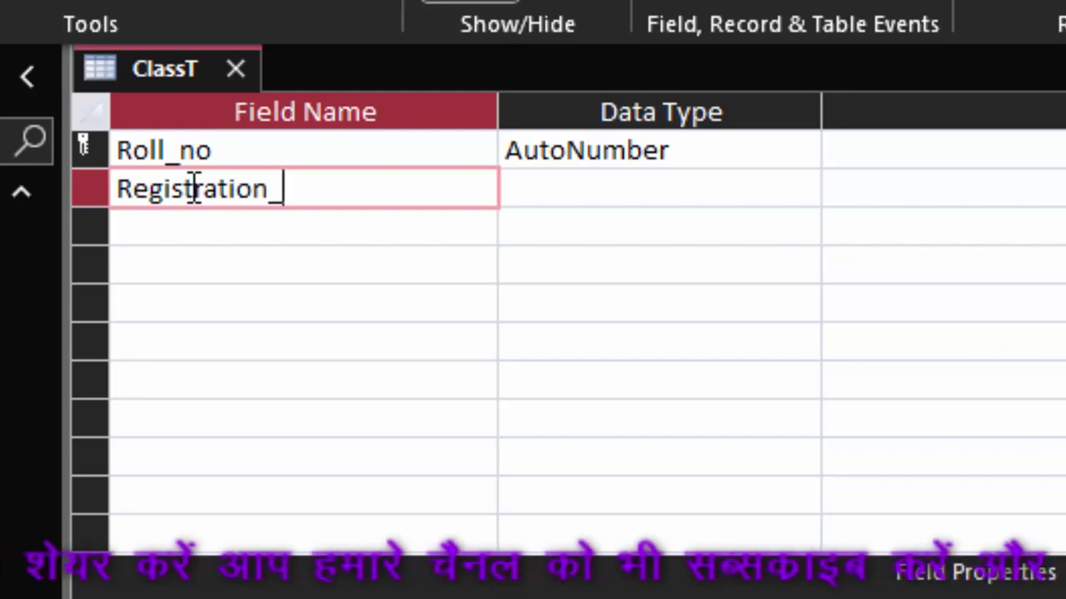
type("id")
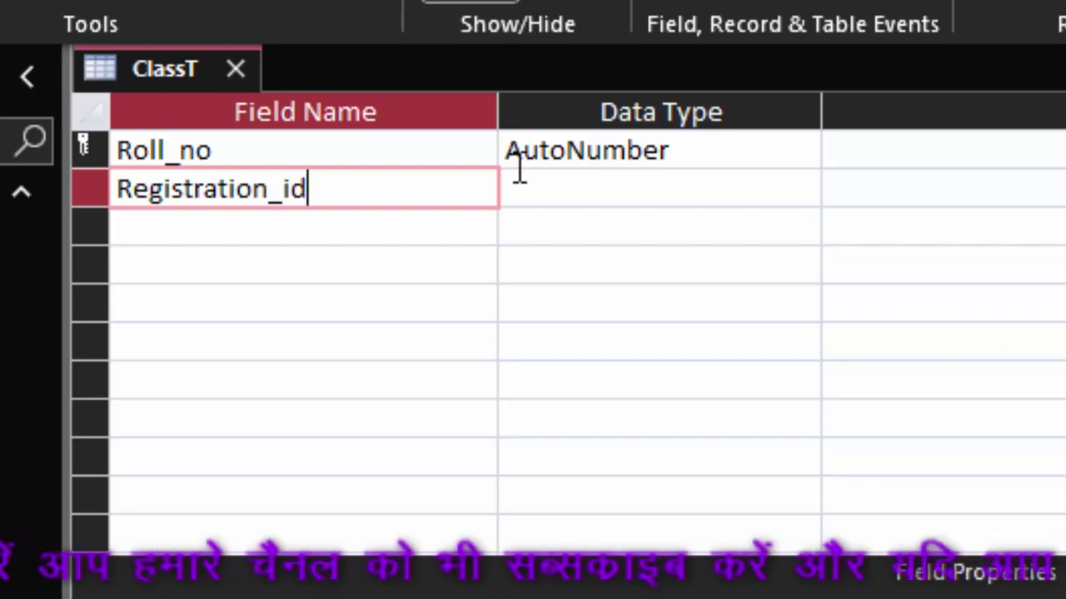
left_click(533, 185)
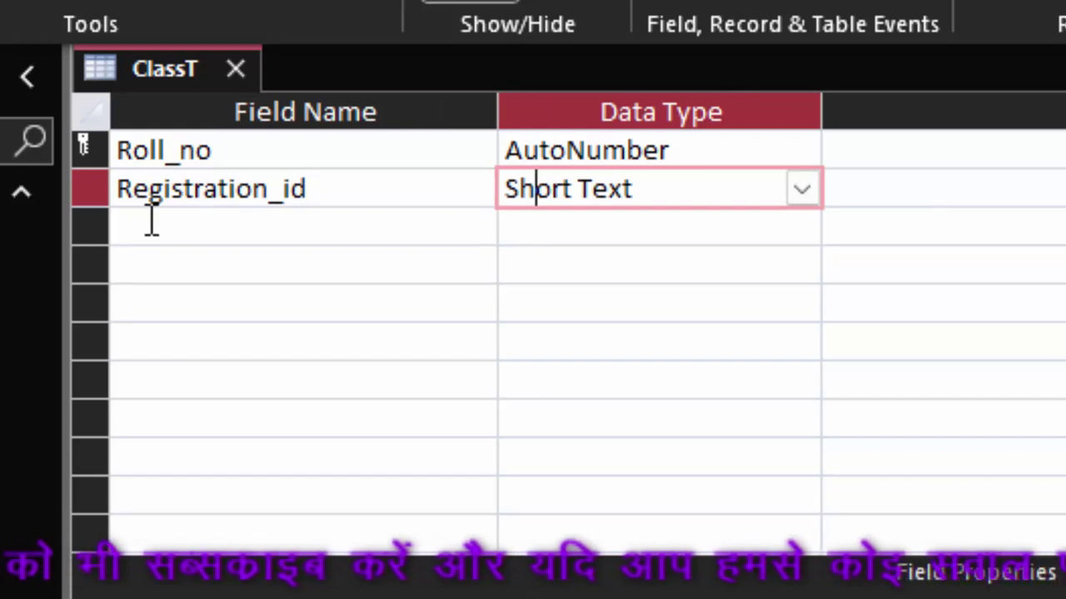
Add a Short Text Name_of_Students field, then save ClassT and open Datasheet view.
left_click(230, 230)
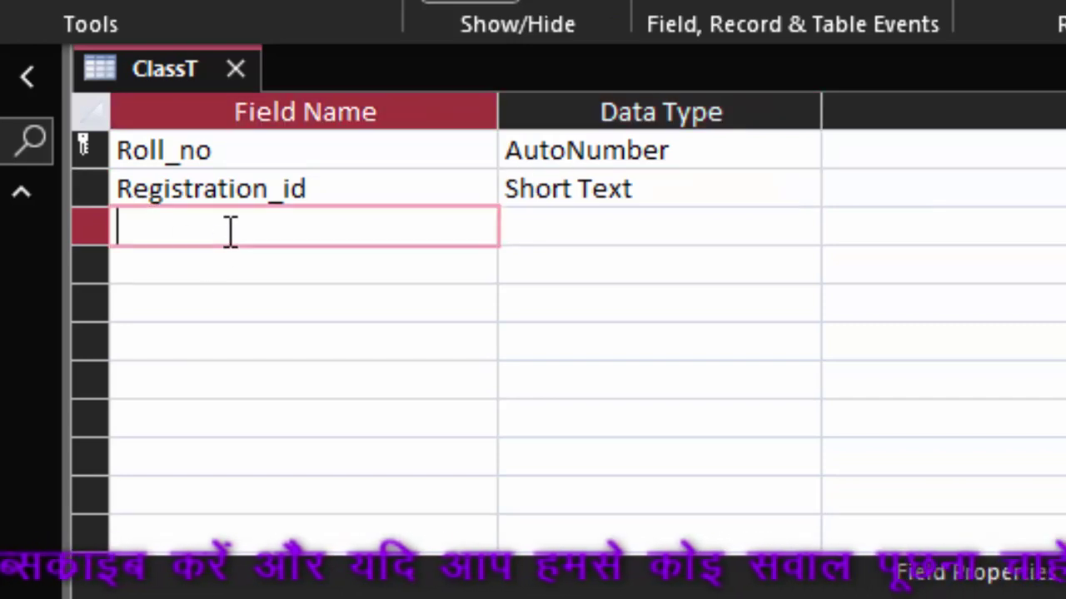
type("Nam")
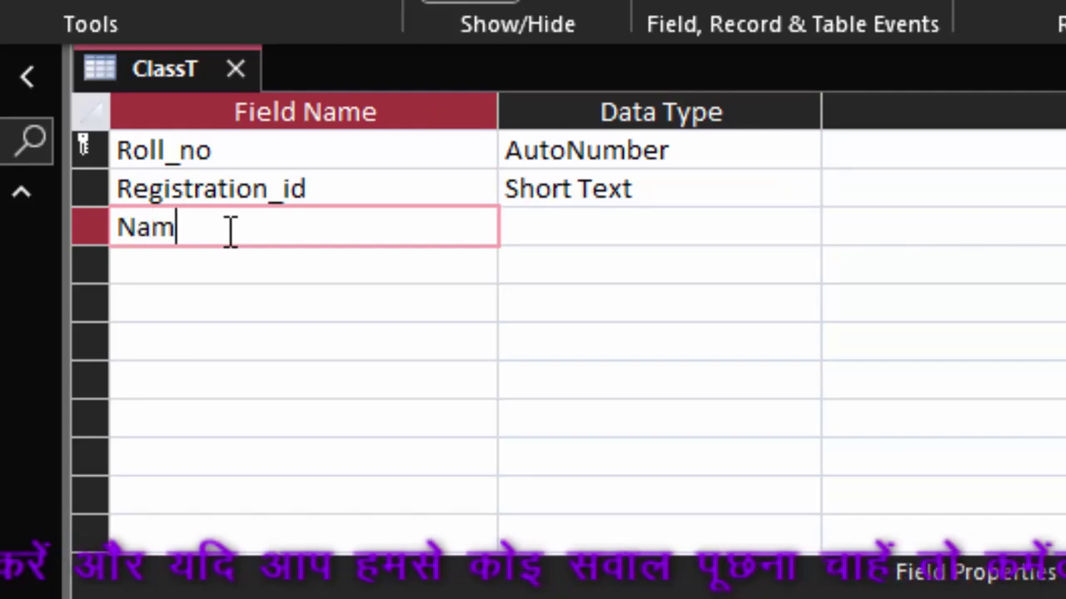
type("e")
type("od")
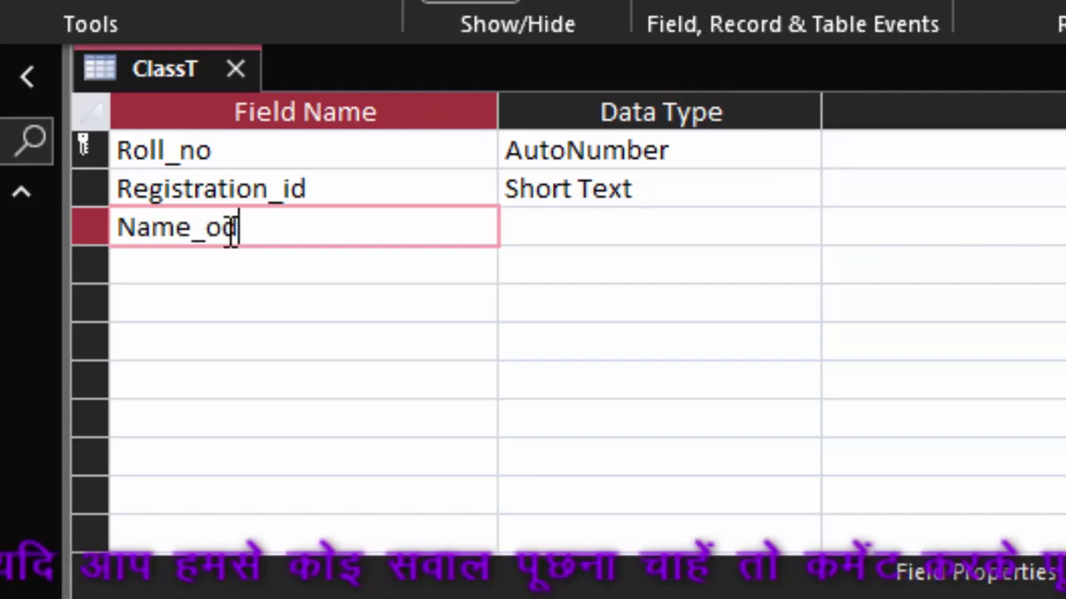
key("BackSpace")
type("f_")
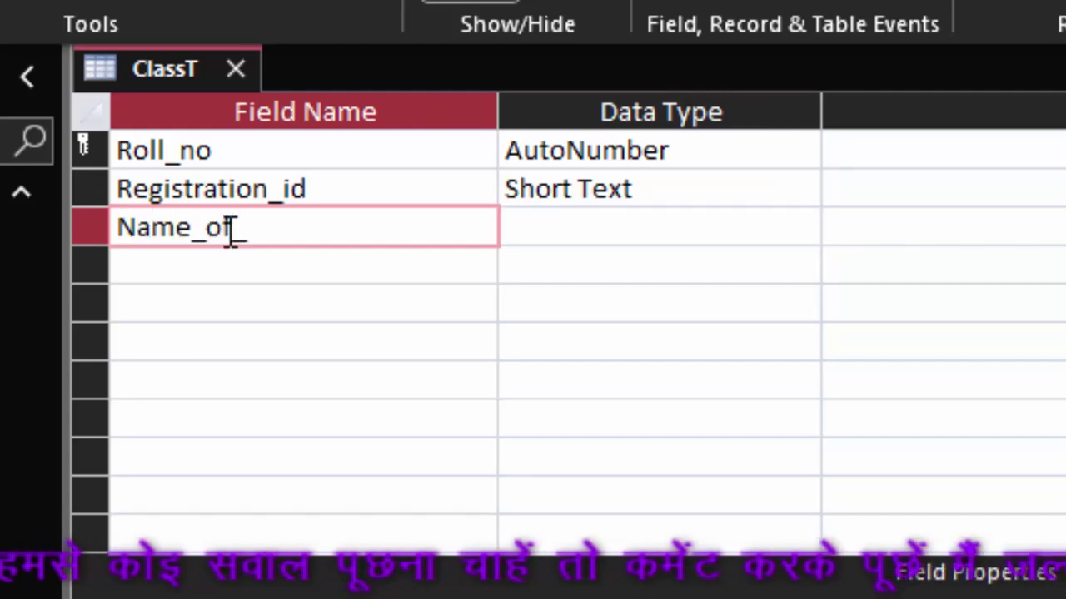
type("Stude")
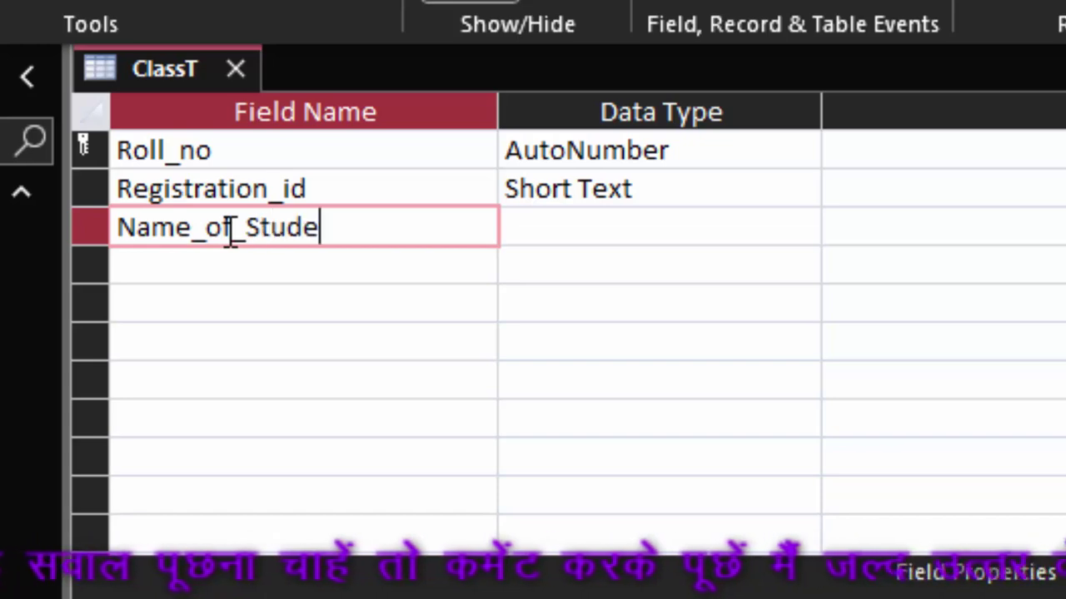
type("nts")
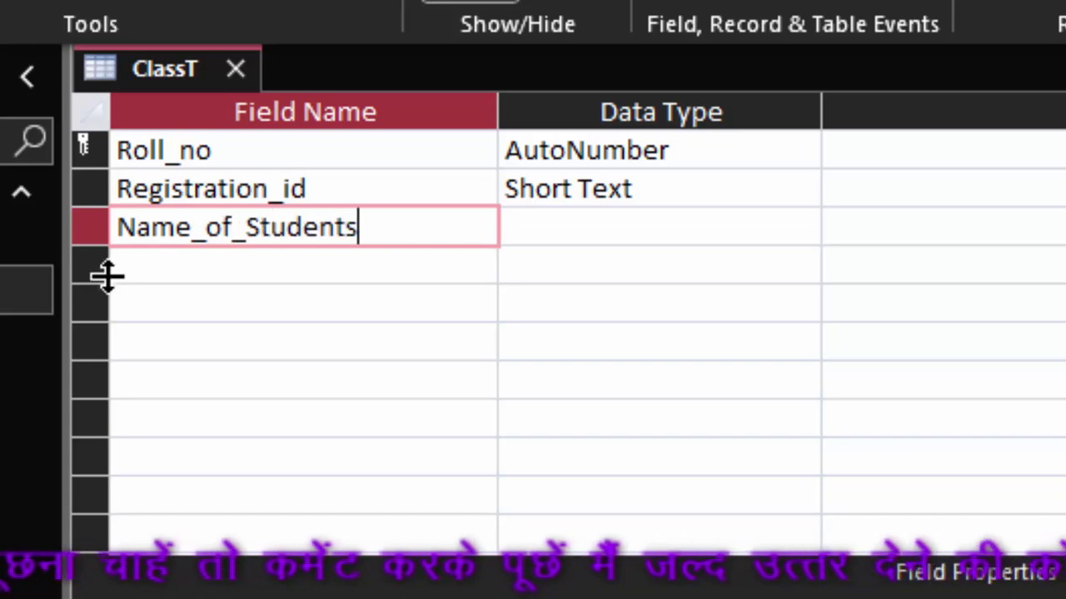
key("Tab")
left_click(208, 239)
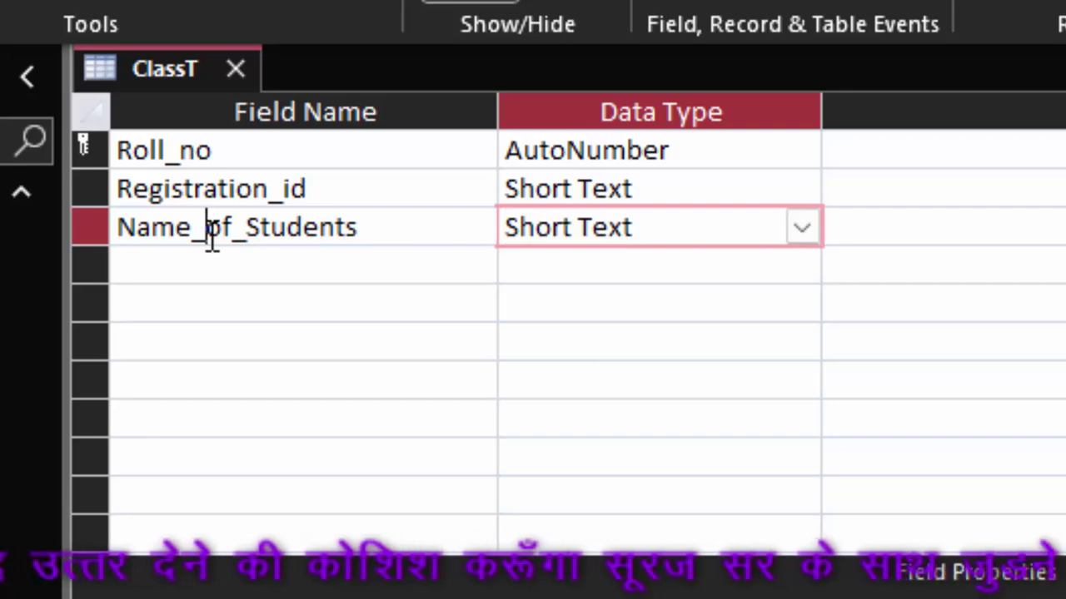
left_click(646, 224)
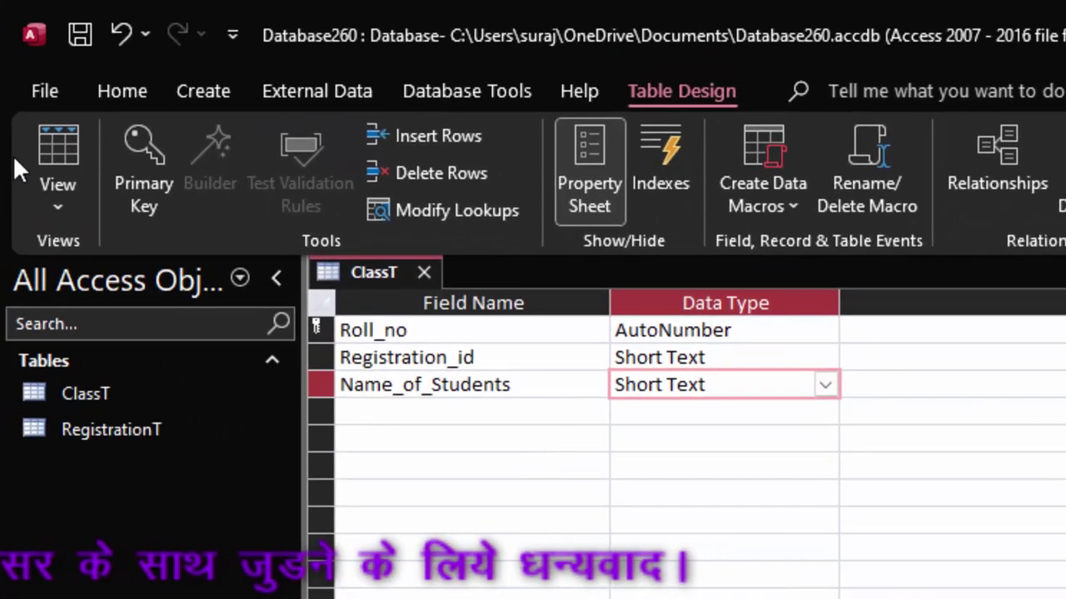
left_click(56, 154)
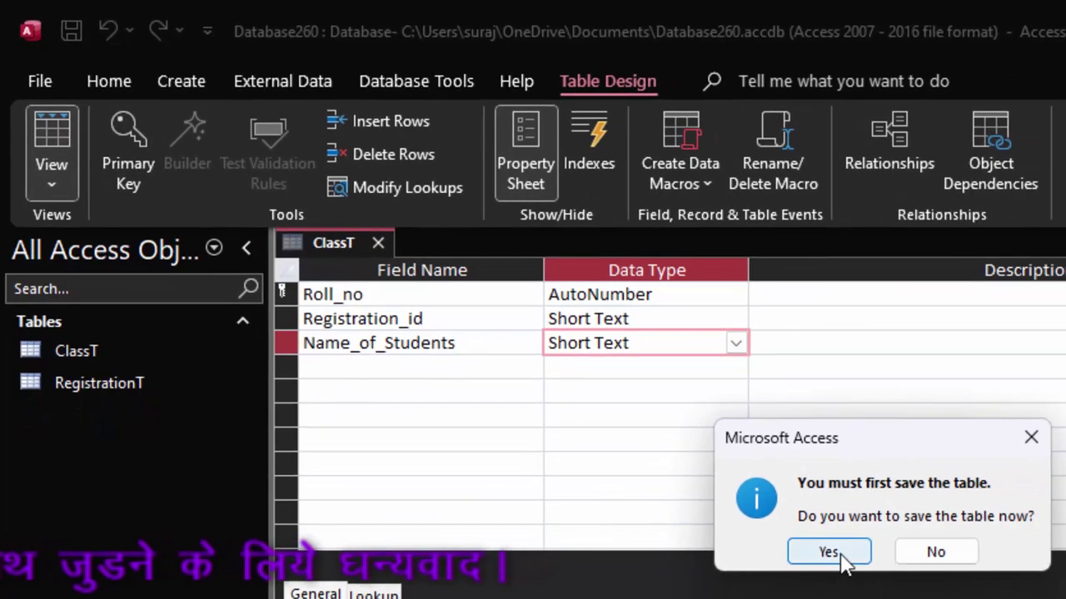
left_click(841, 559)
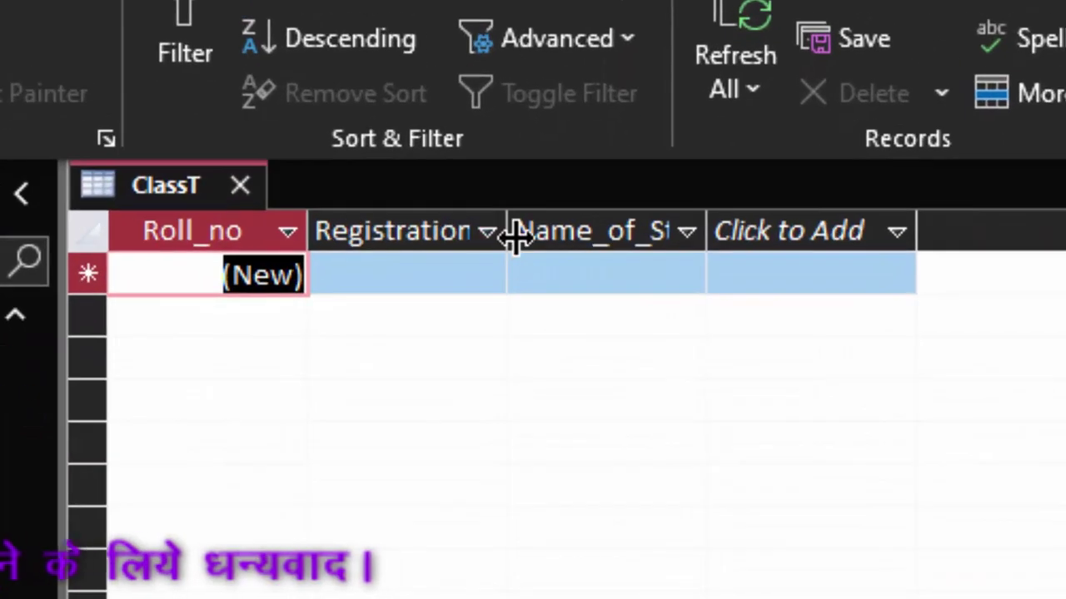
Widen ClassT's Registration_id and Name_of_Students columns.
left_click_drag(515, 237, 633, 367)
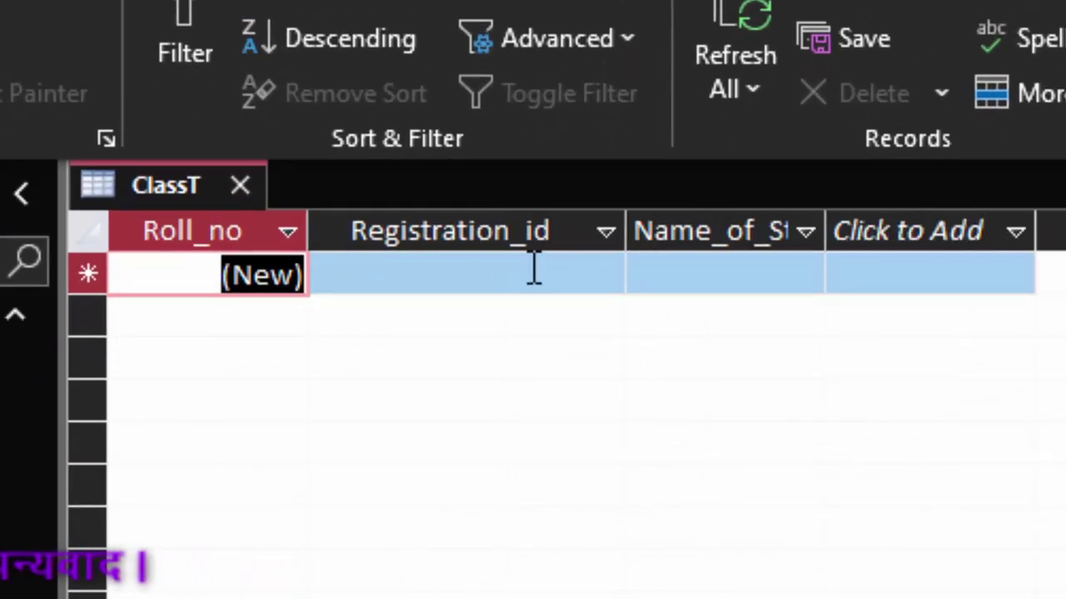
left_click(506, 279)
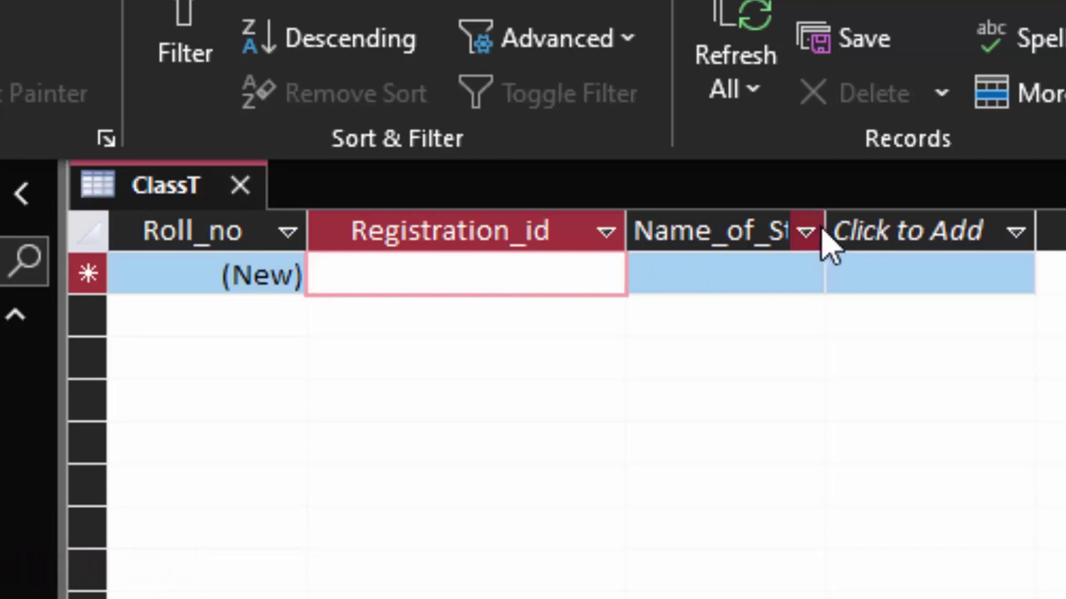
left_click_drag(823, 227, 946, 323)
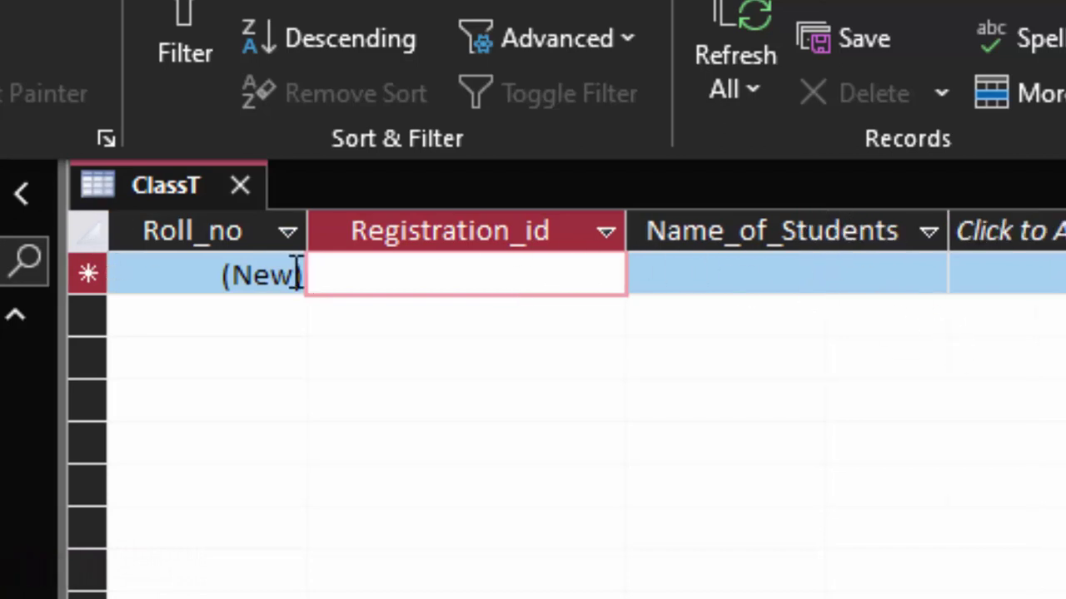
left_click(23, 416)
Open RegistrationT and change X02 to X01, triggering the duplicate-values warning.
double_click(23, 416)
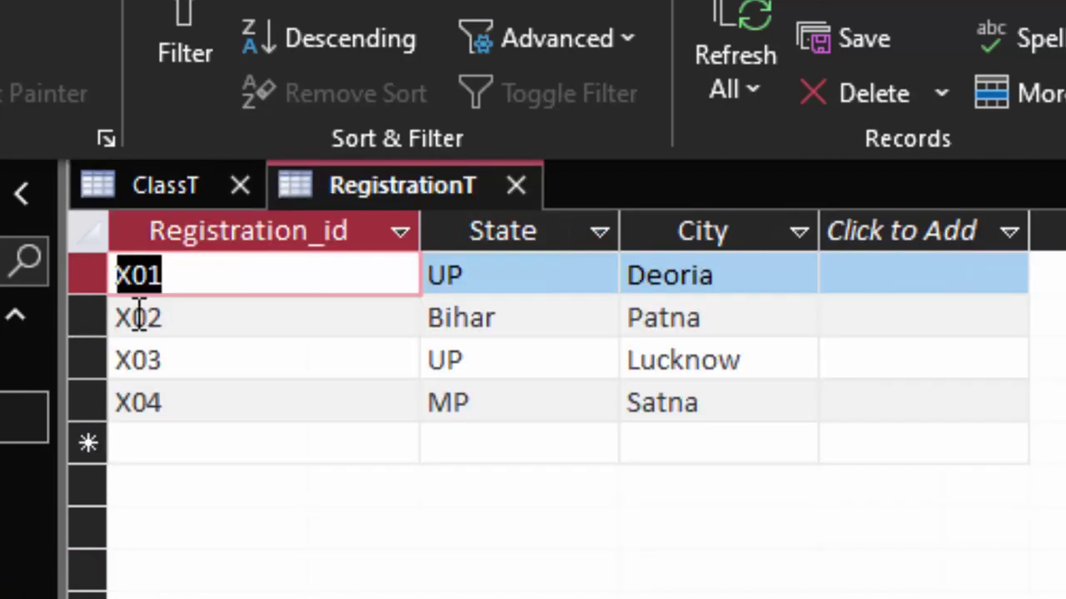
left_click(187, 319)
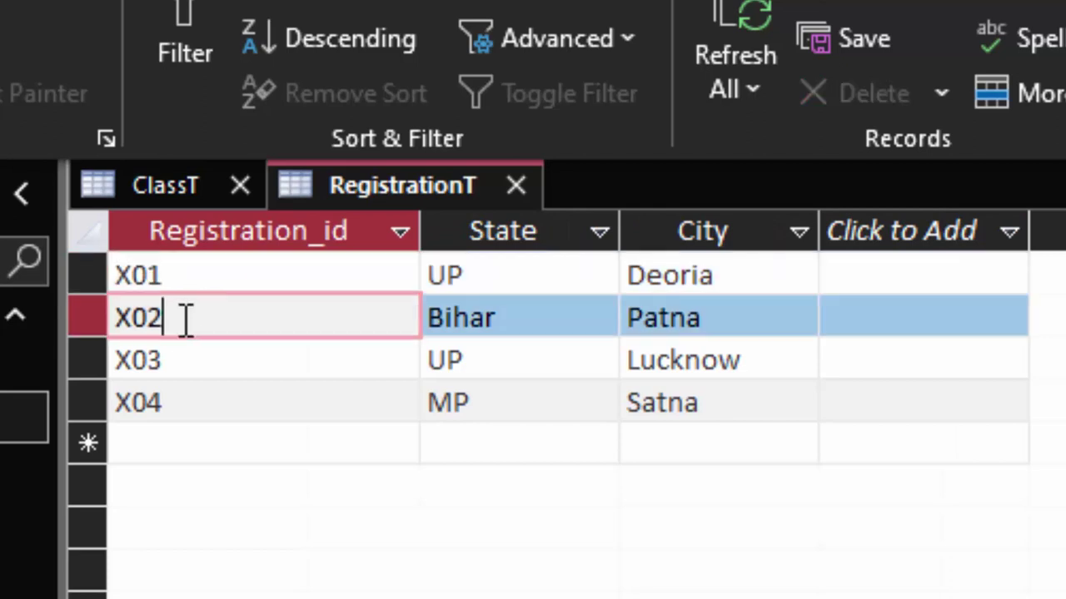
key("BackSpace")
key("Tab")
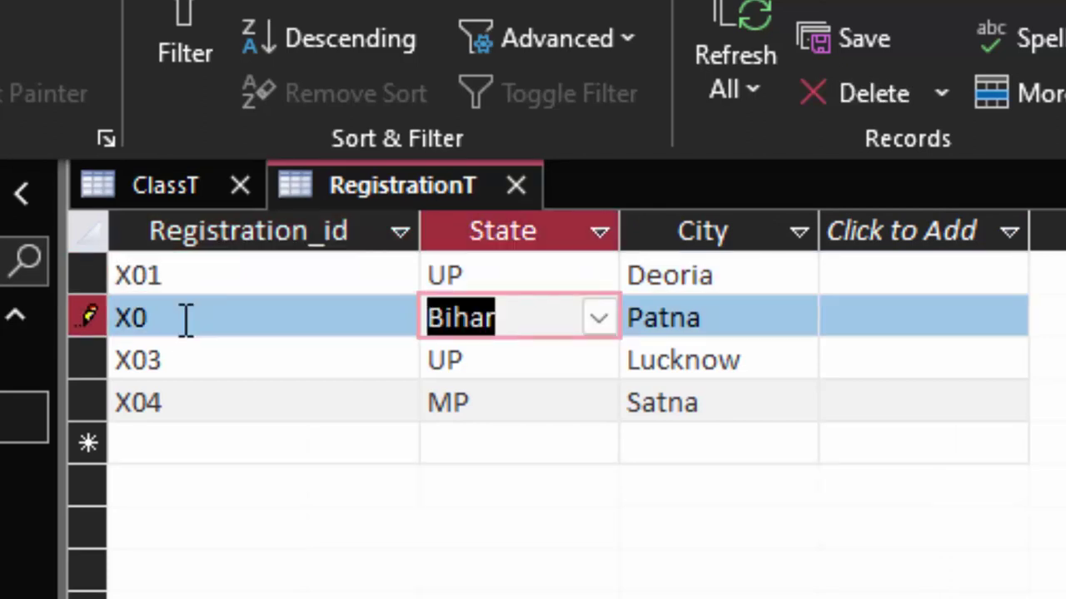
left_click(250, 317)
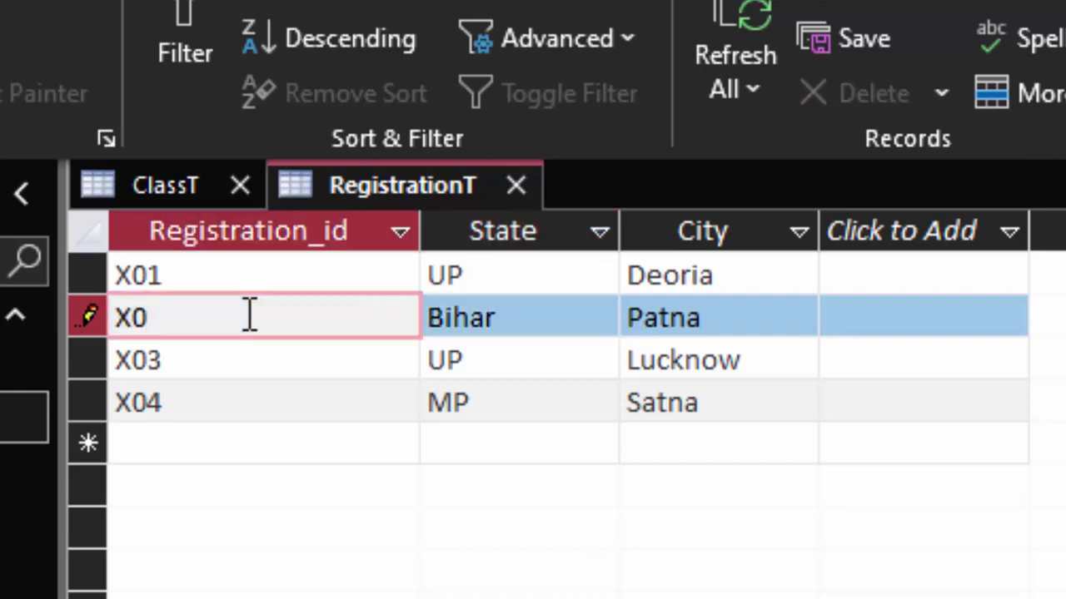
type("1")
key("Tab")
key("Tab")
key("Tab")
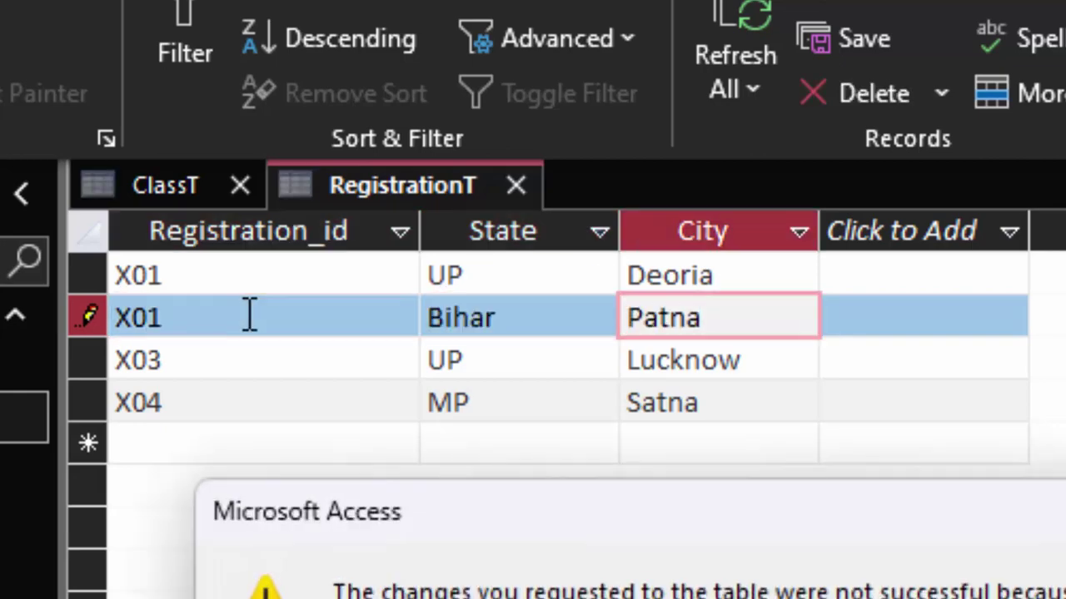
key("Return")
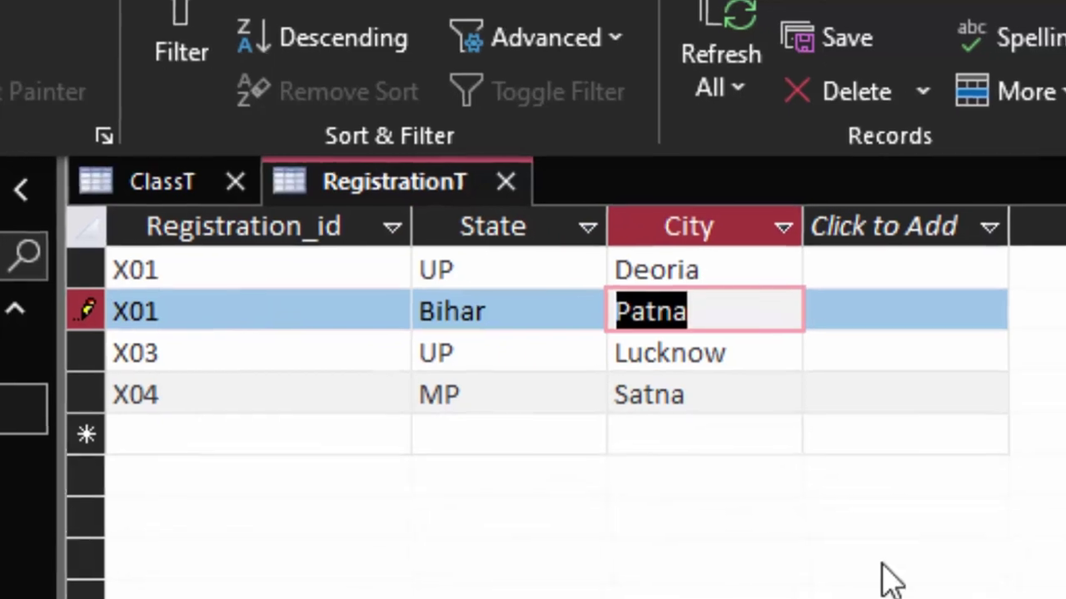
Dismiss the warning, restore the ID to X02 and return to ClassT.
left_click(585, 451)
left_click(680, 486)
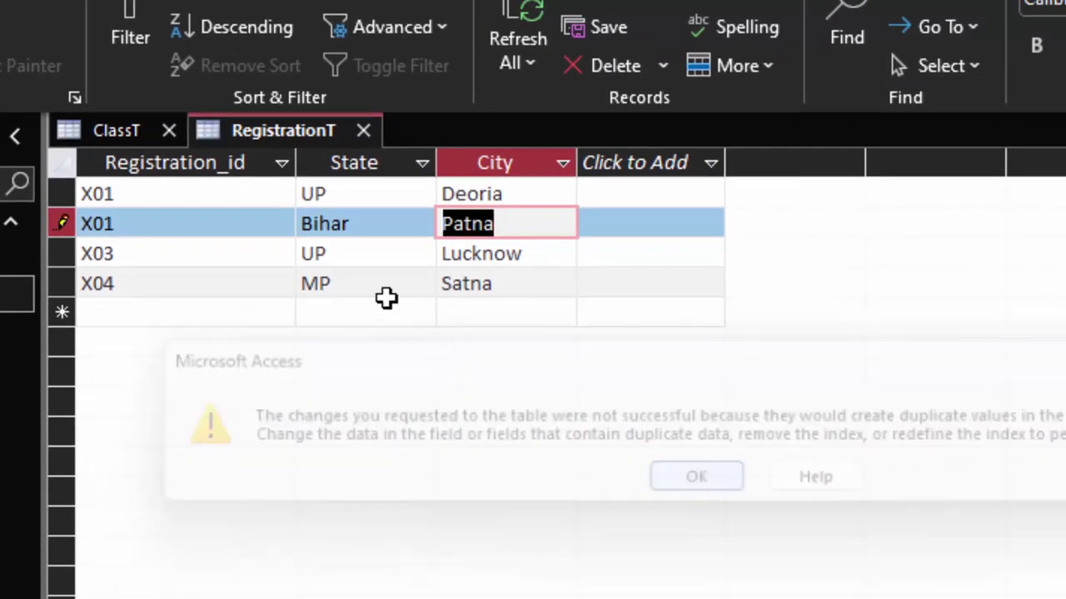
left_click(174, 225)
key("BackSpace")
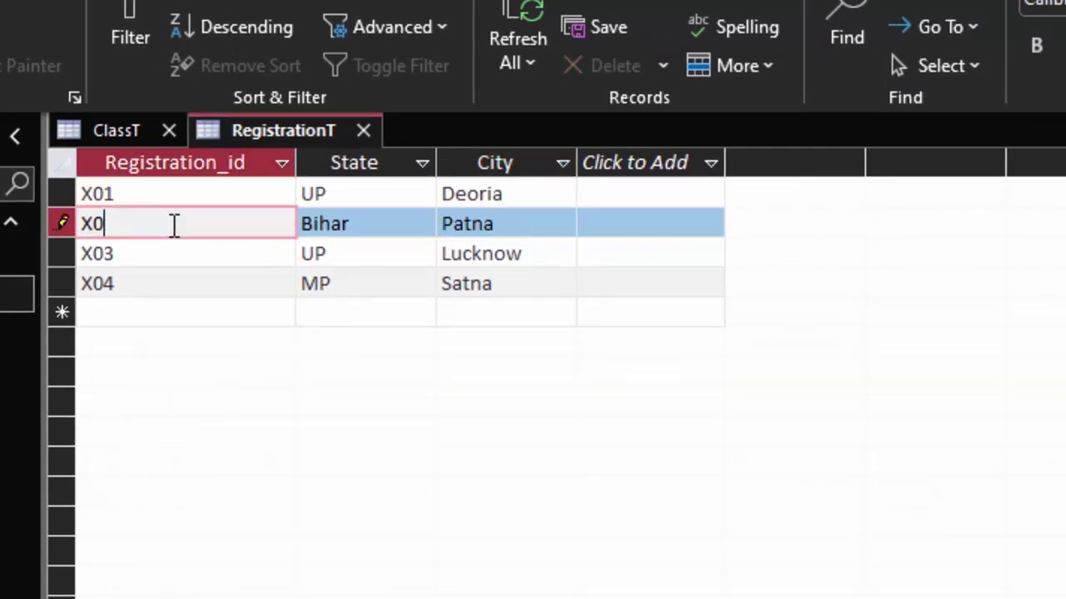
type("2")
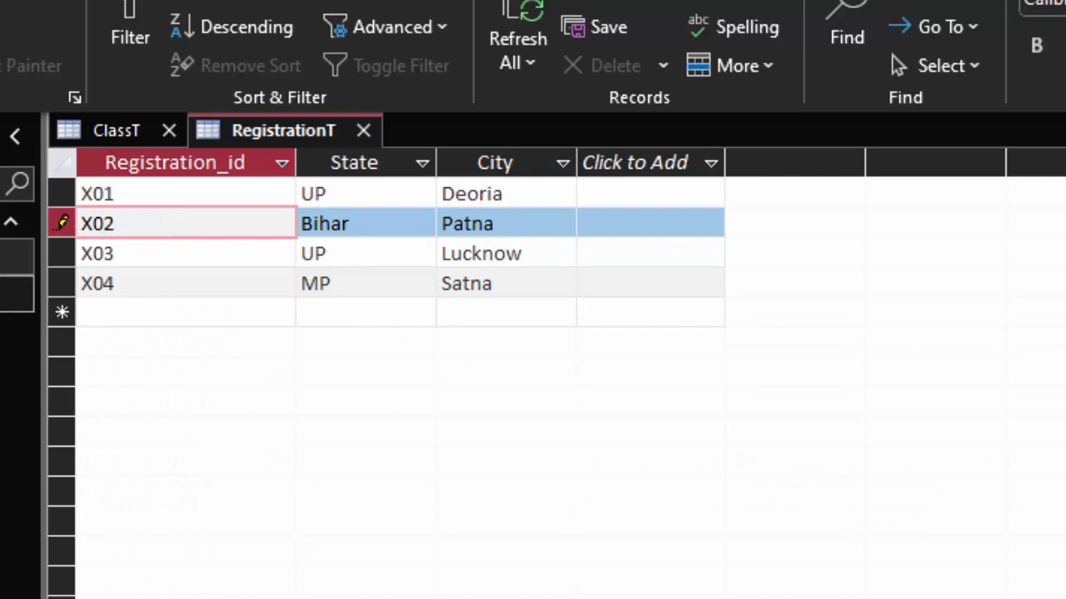
double_click(16, 255)
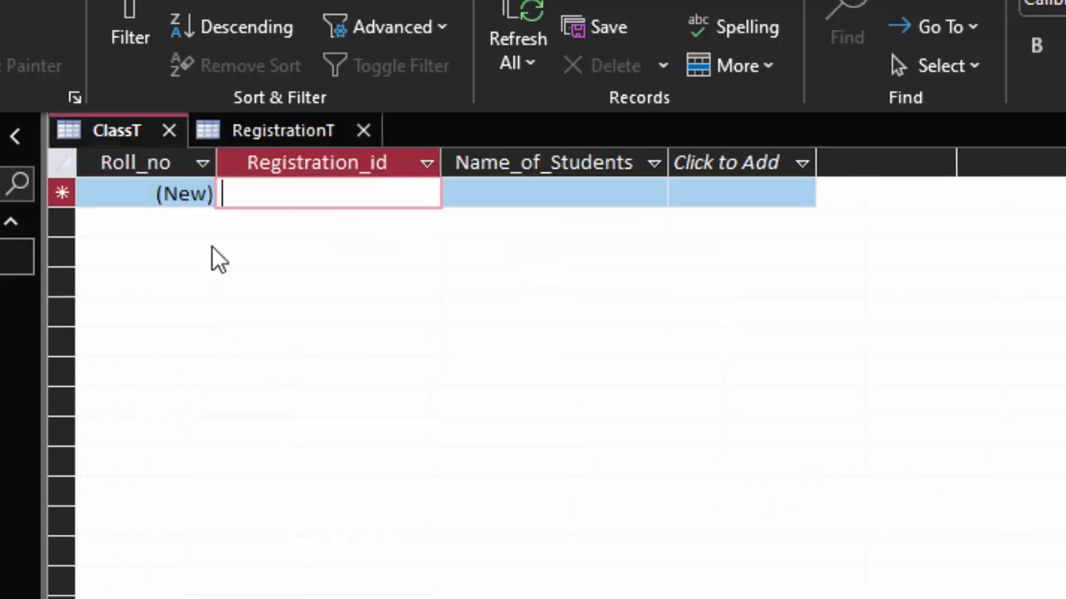
Enter ClassT registration ids X01 and X02 with their student names.
type("X01")
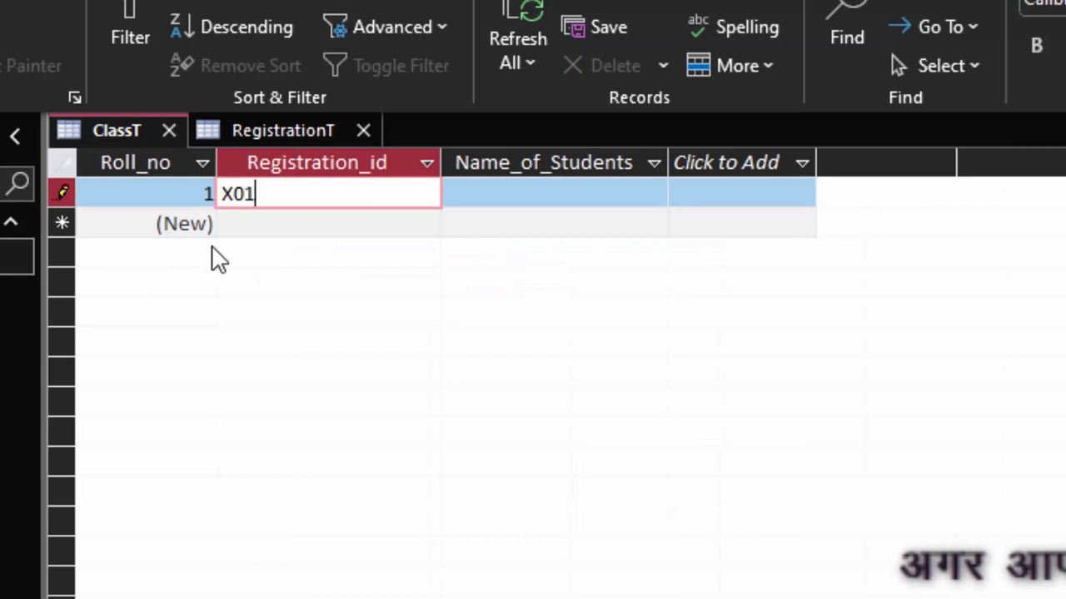
key("Tab")
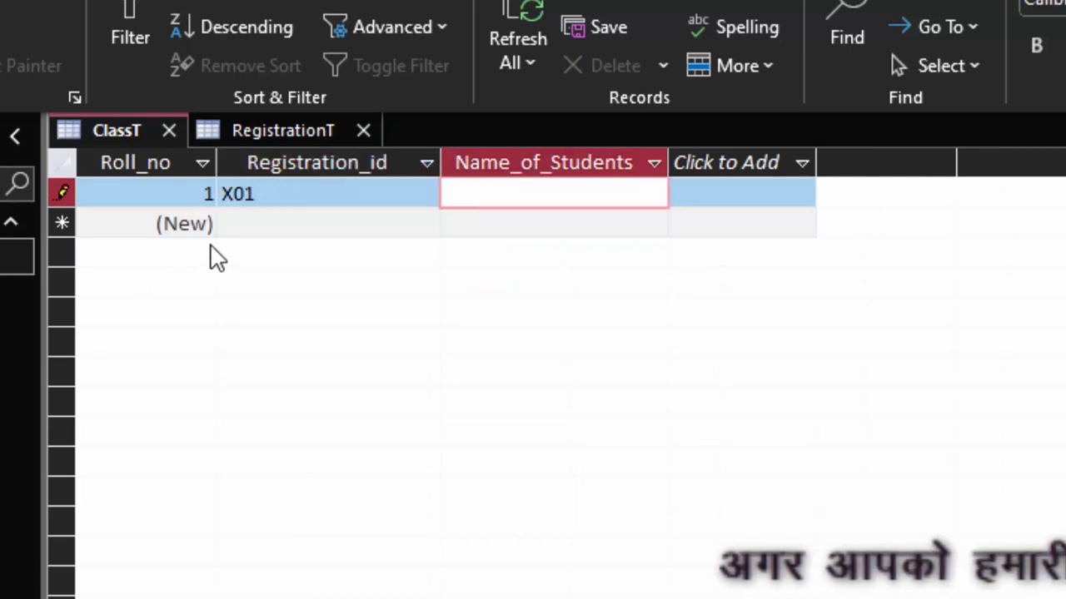
type("Za")
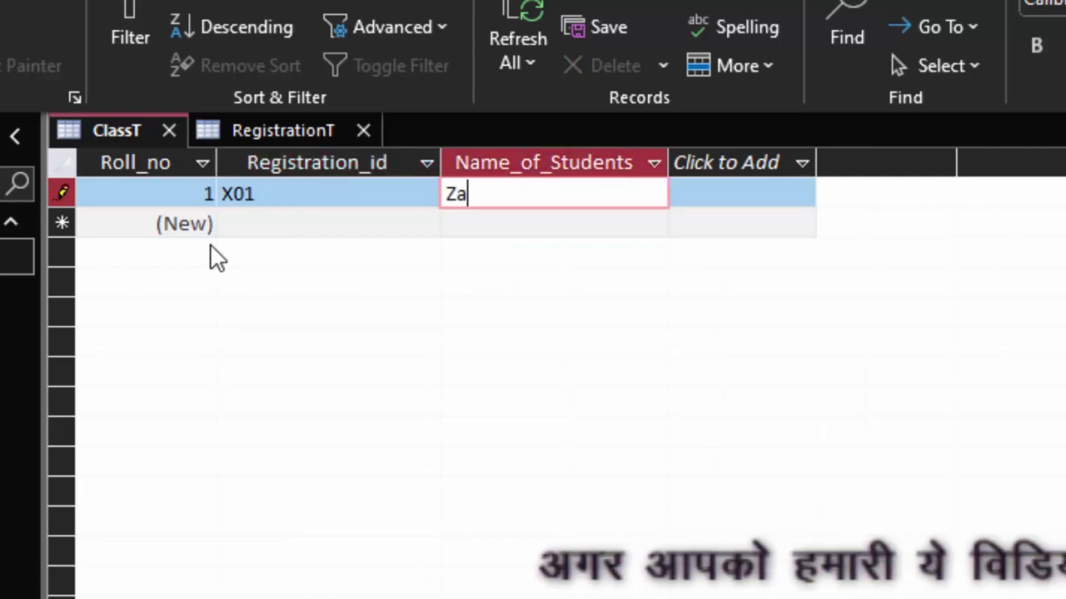
type("hir")
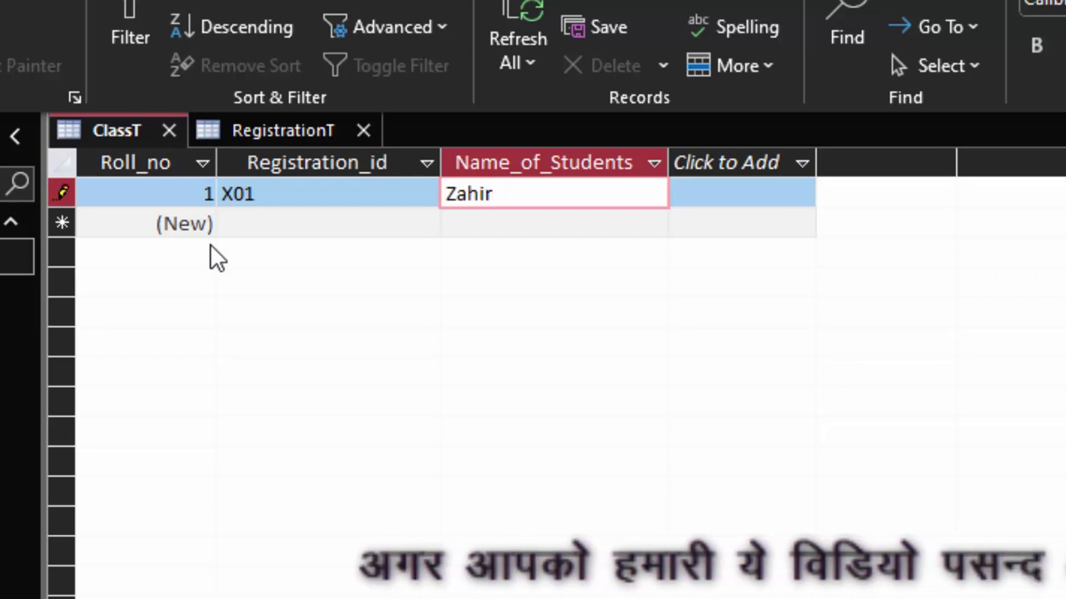
left_click(236, 223)
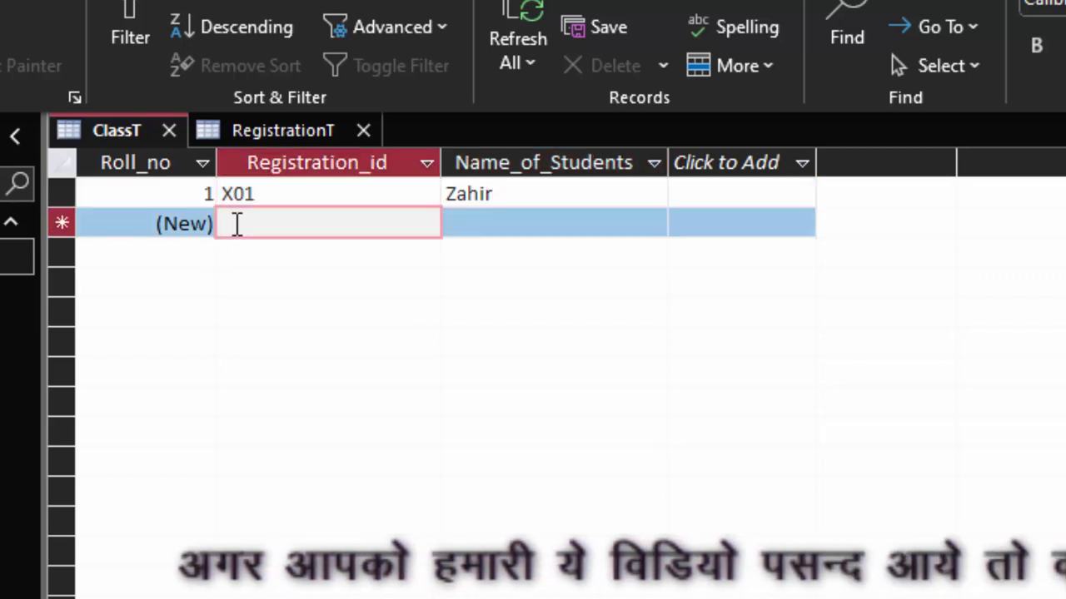
type("X02")
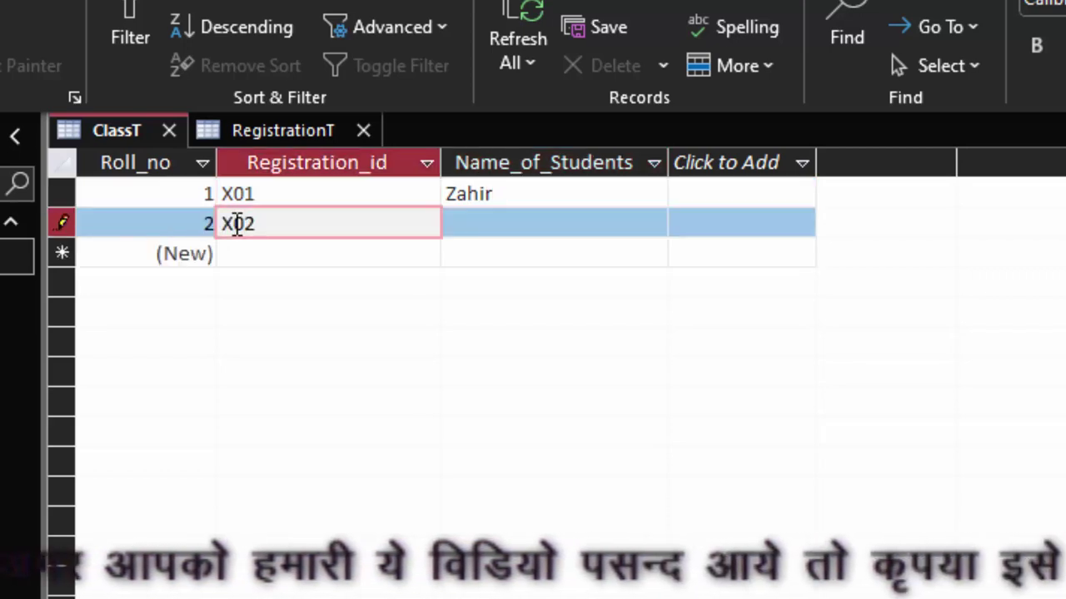
key("Tab")
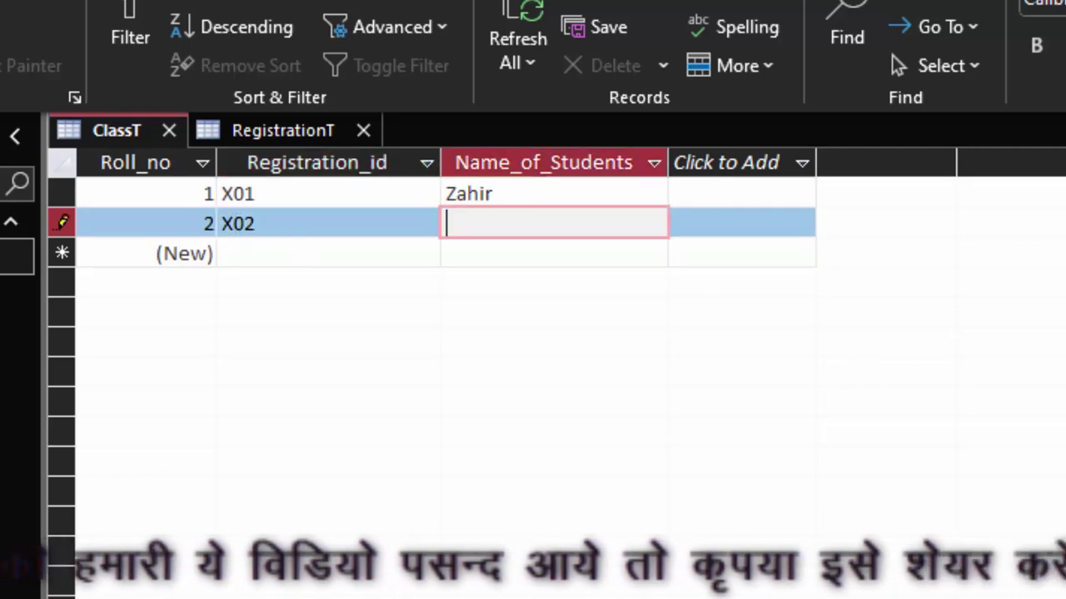
type("Monu")
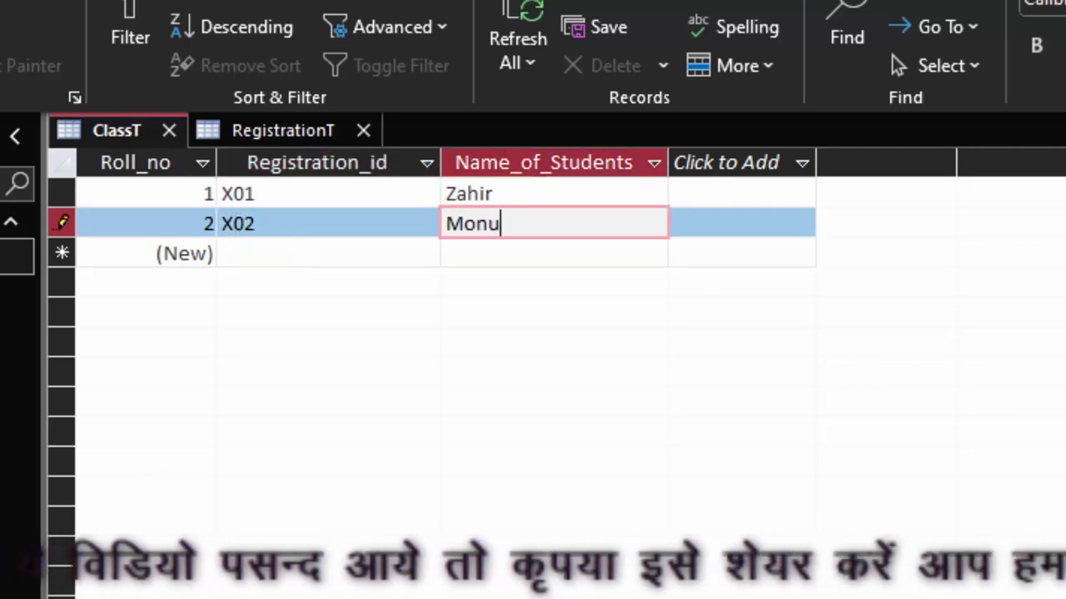
Enter registration ids X03 and X04 with their student names, then switch to RegistrationT.
key("Tab")
key("Tab")
type("X")
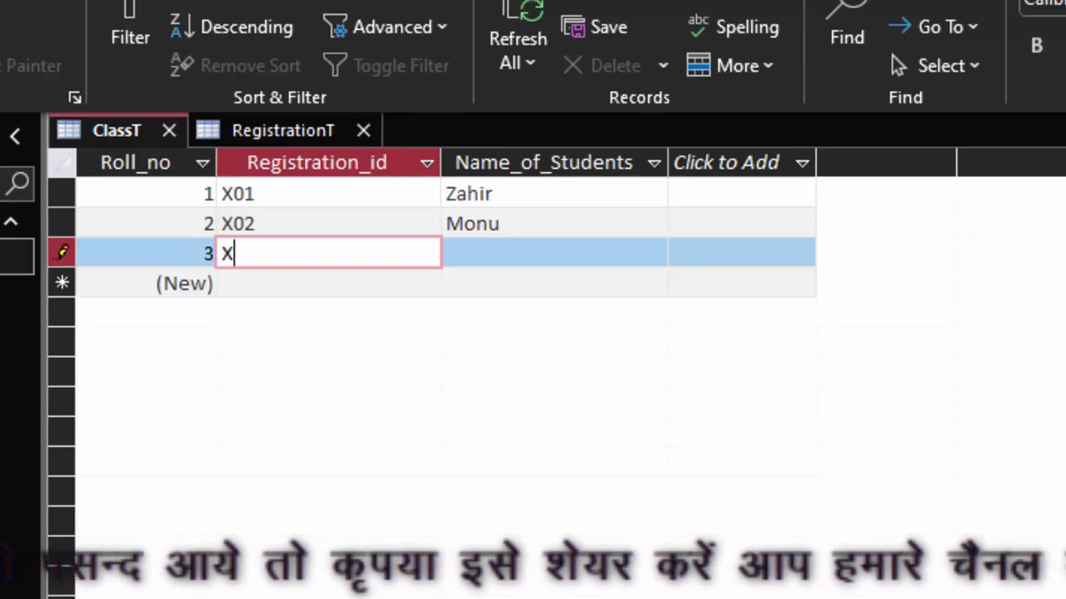
type("03")
key("Tab")
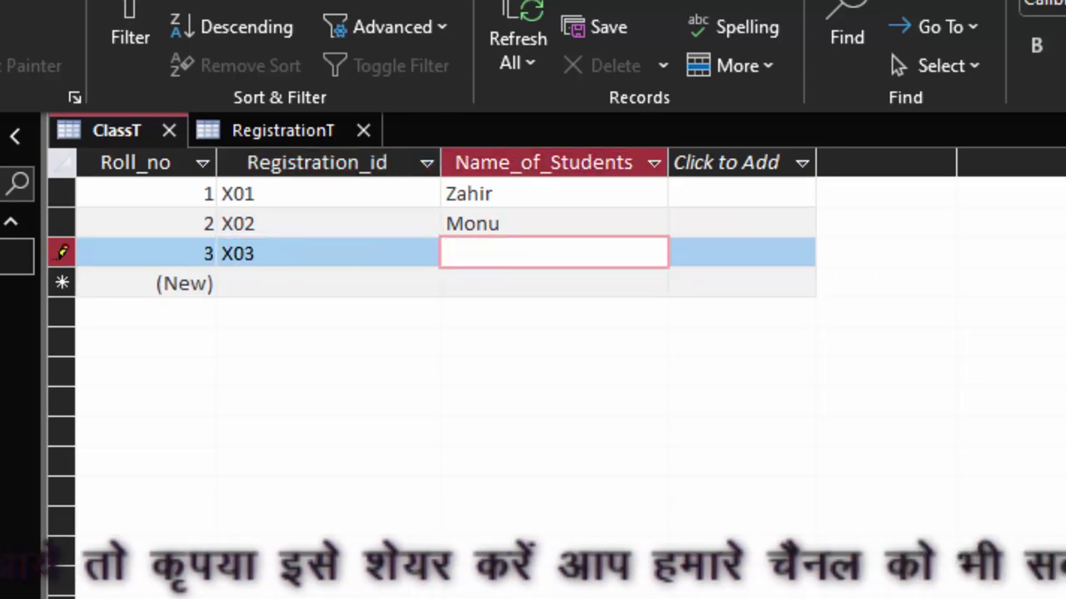
type("Su")
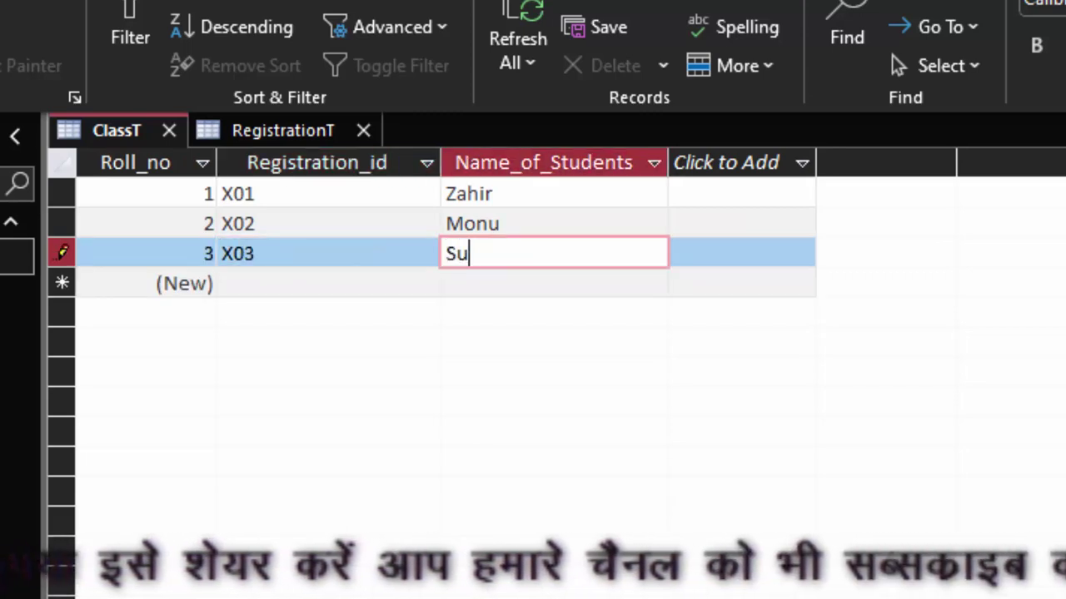
type("raj")
key("Tab")
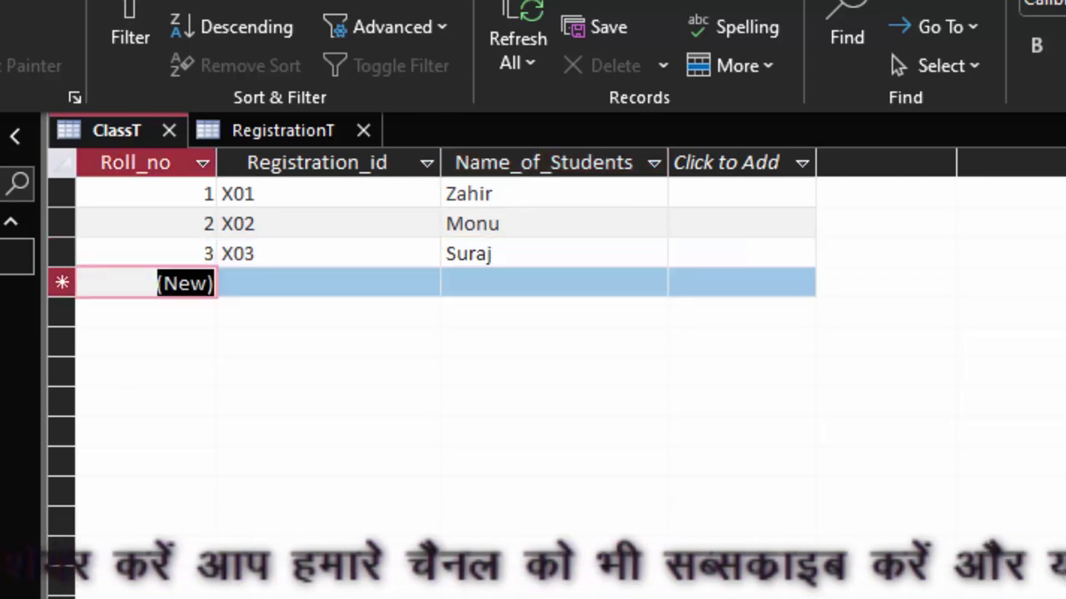
key("Tab")
type("X")
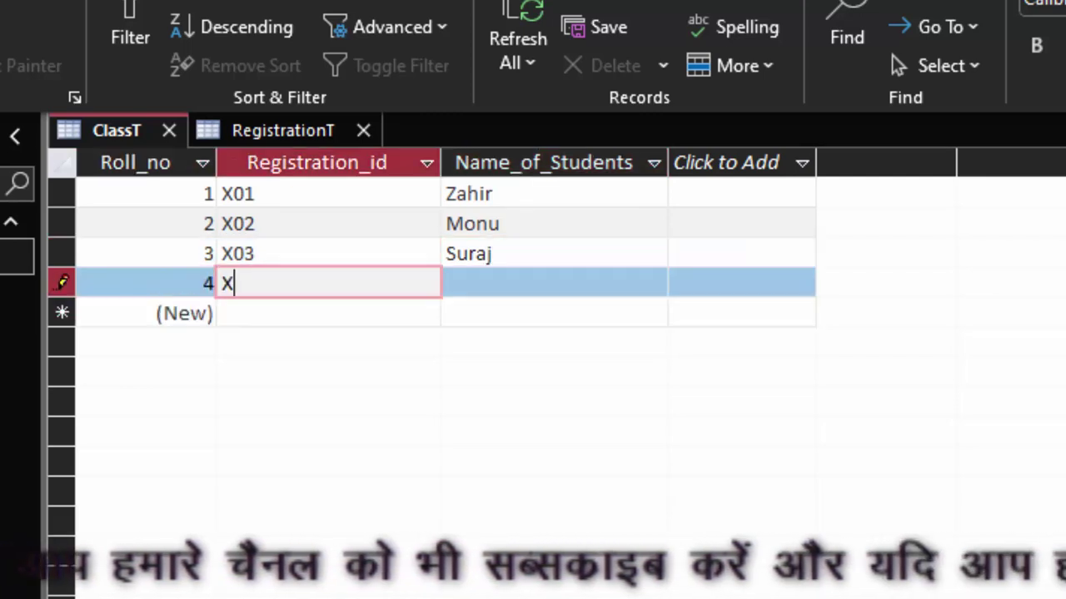
type("04")
key("Tab")
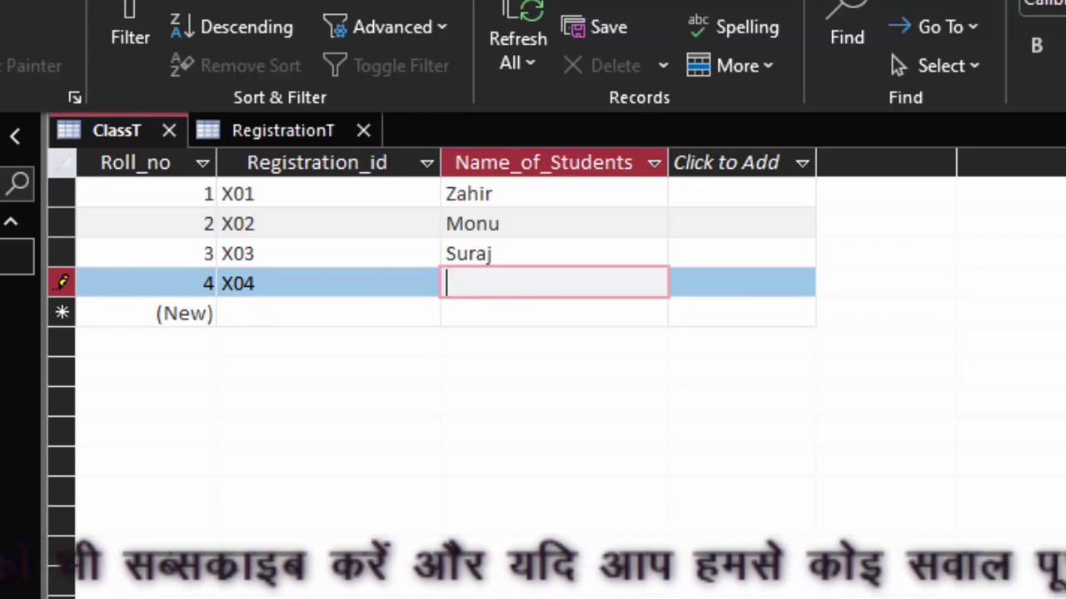
type("Gaurav")
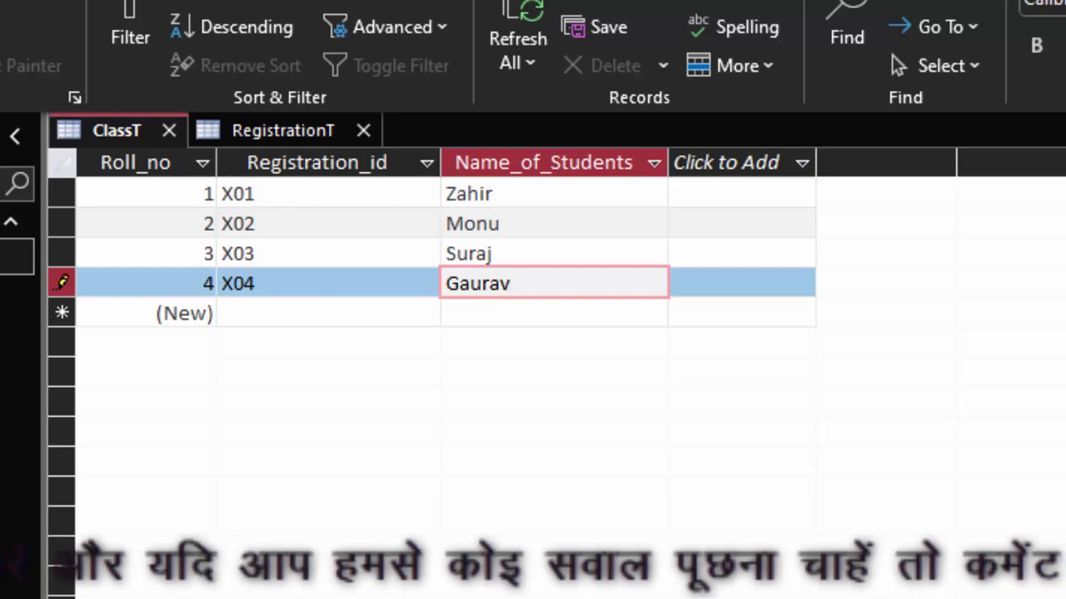
key("ctrl+F6")
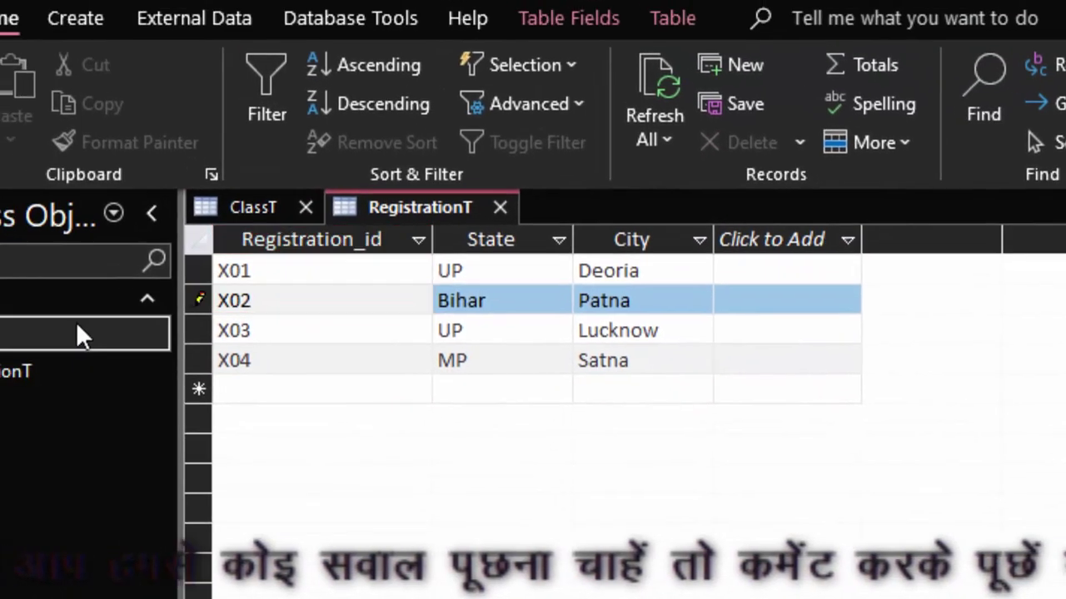
Switch between ClassT and a reopened RegistrationT to compare their Registration_id values.
double_click(238, 409)
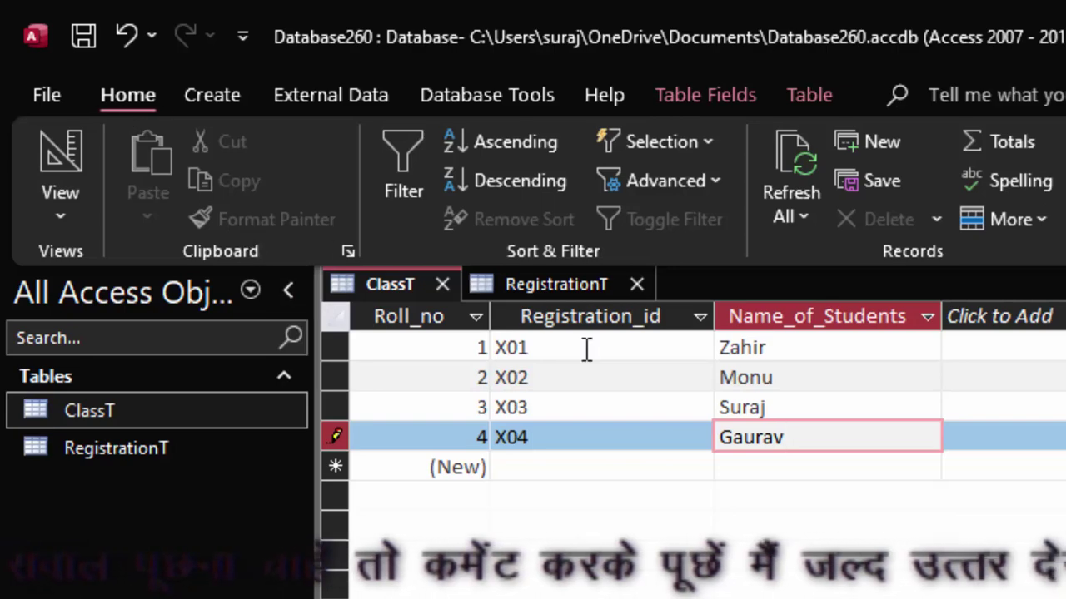
left_click(637, 285)
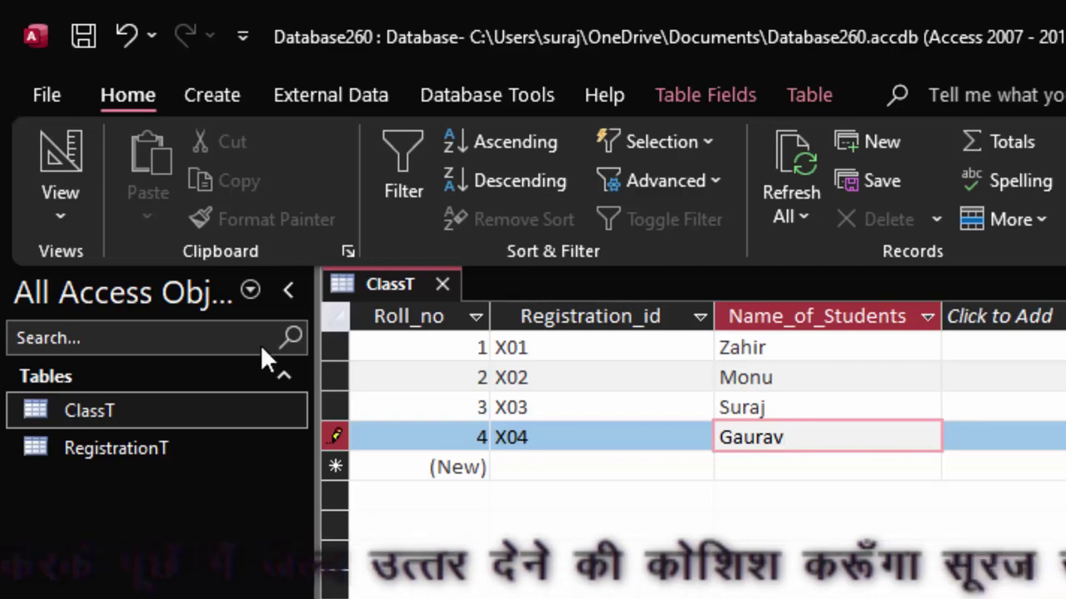
double_click(114, 435)
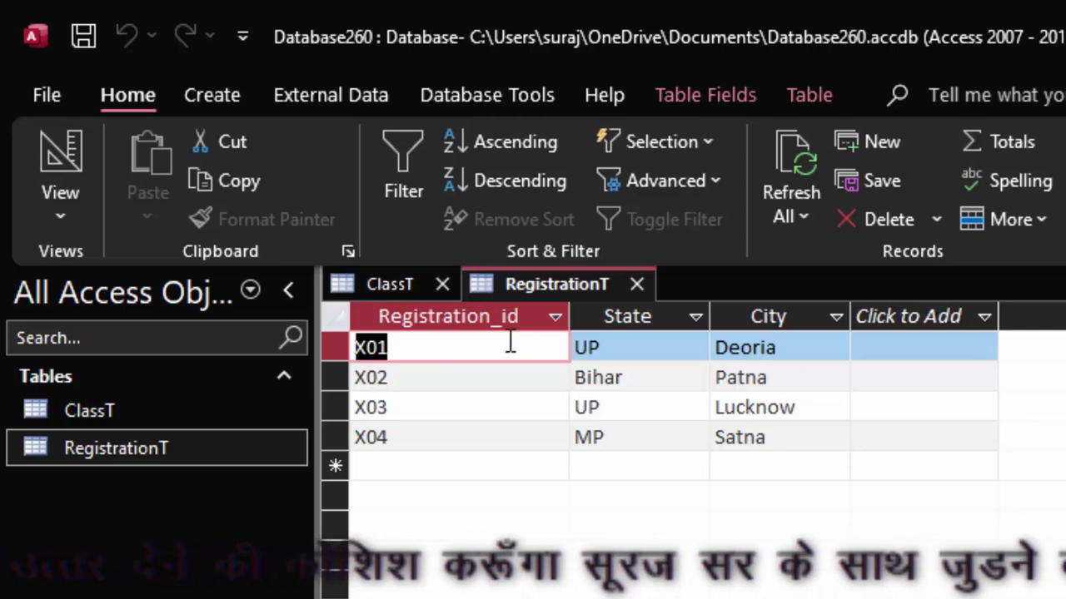
left_click(461, 348)
left_click(413, 281)
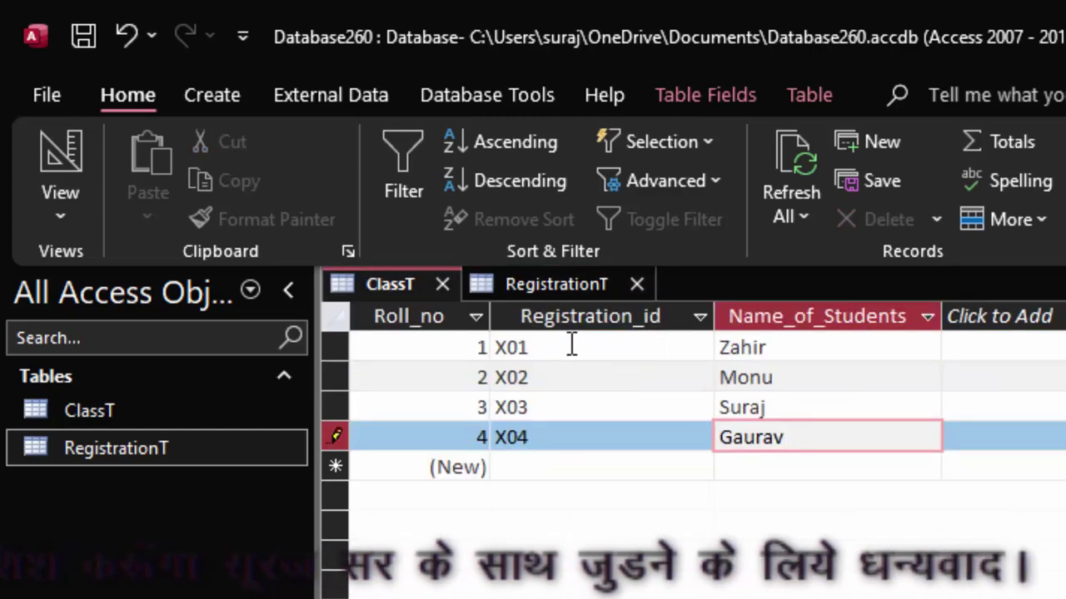
left_click(239, 448)
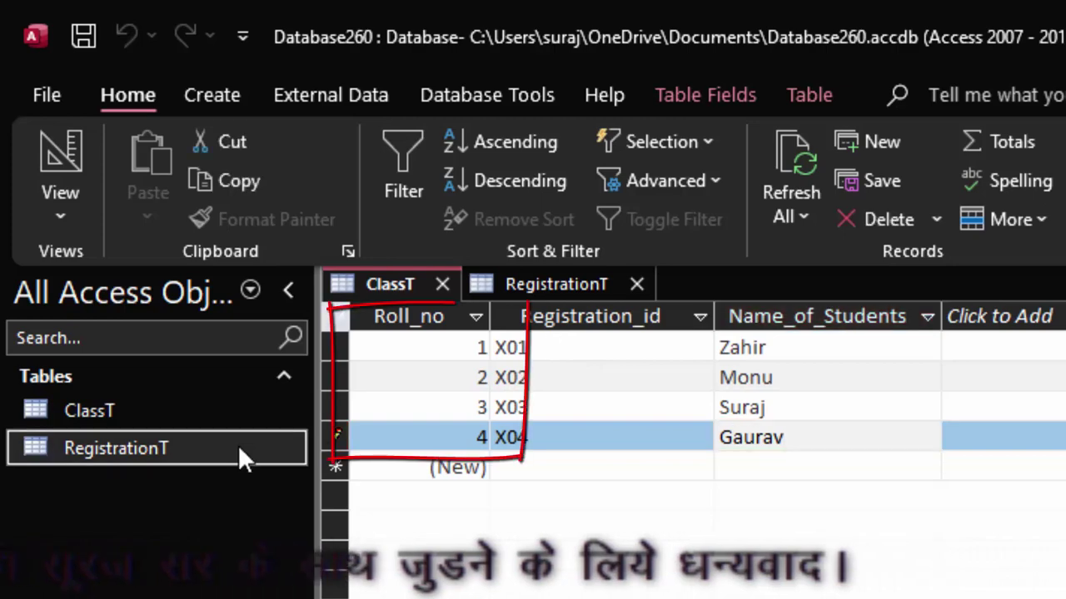
double_click(278, 436)
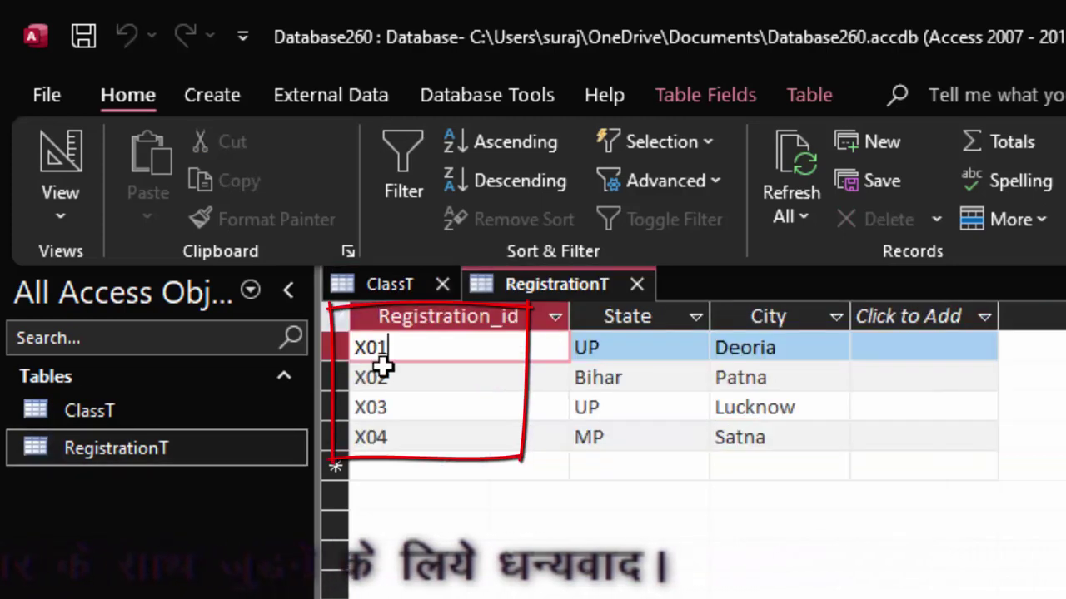
Close both tables, saving the changes to ClassT.
left_click(634, 287)
left_click(442, 285)
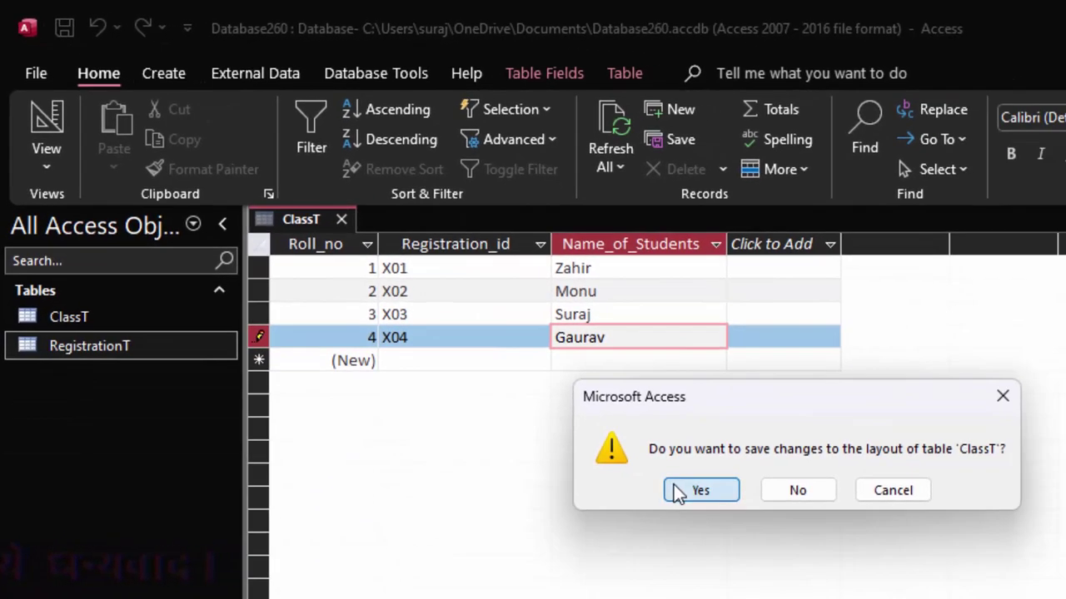
left_click(676, 488)
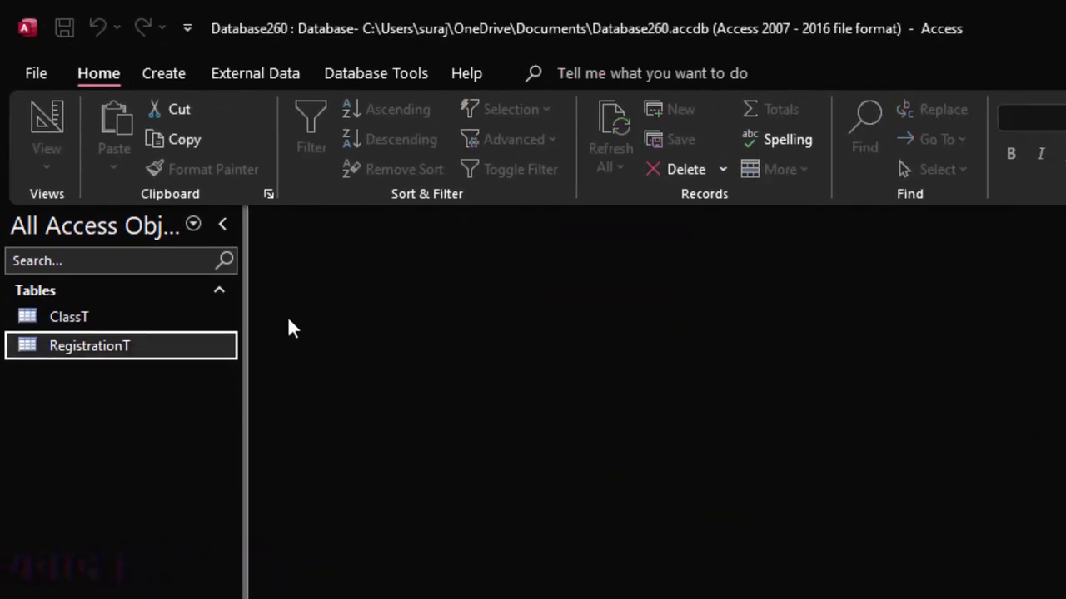
Create a blank table saved as 'Unit test 1' and open it in Design view.
left_click(147, 76)
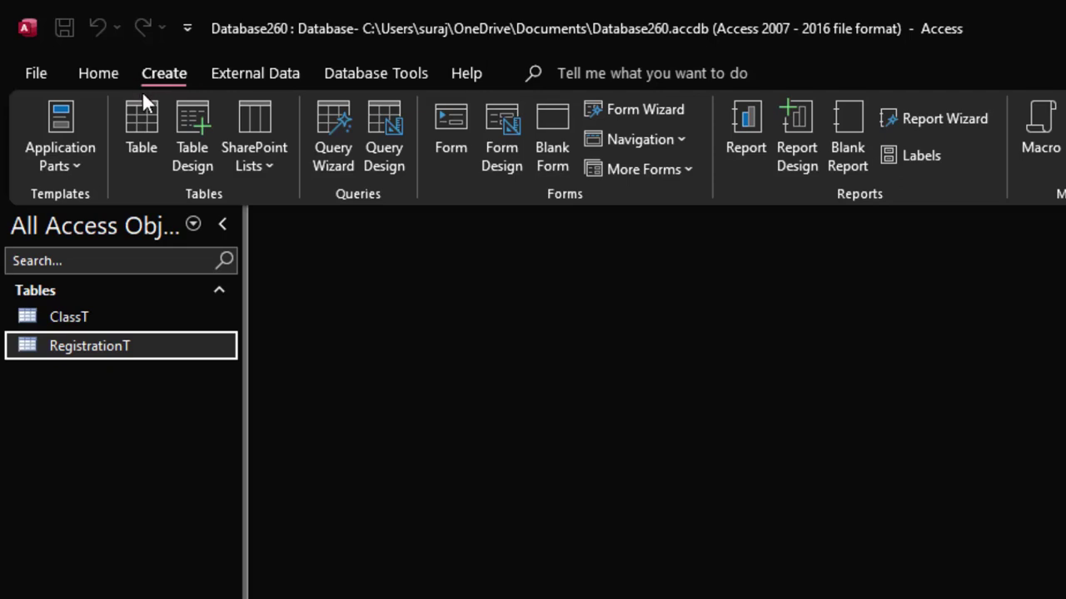
left_click(146, 117)
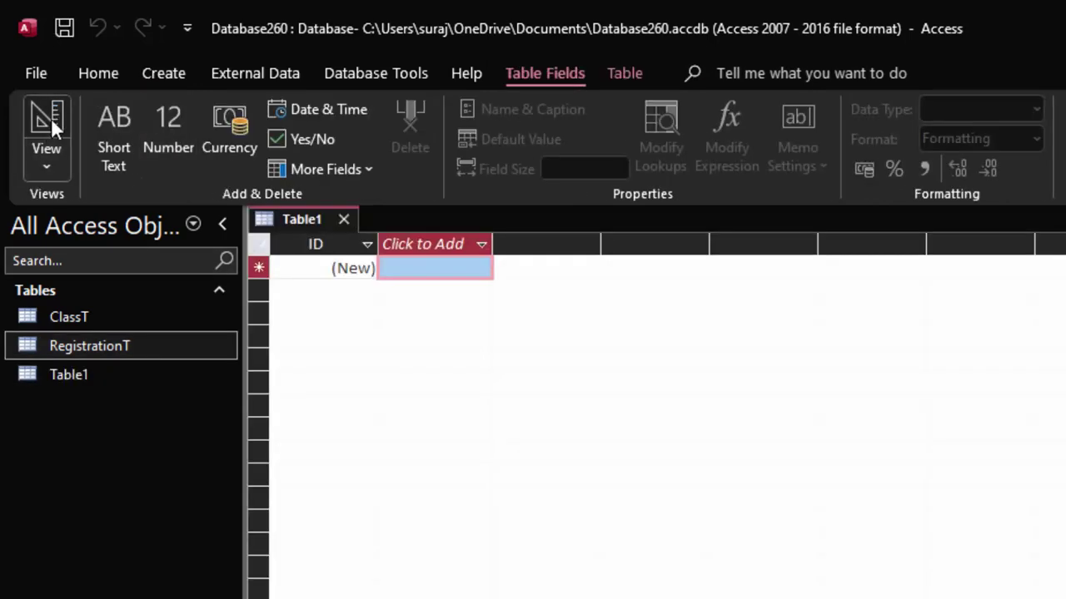
left_click(50, 117)
key("BackSpace")
type("Un")
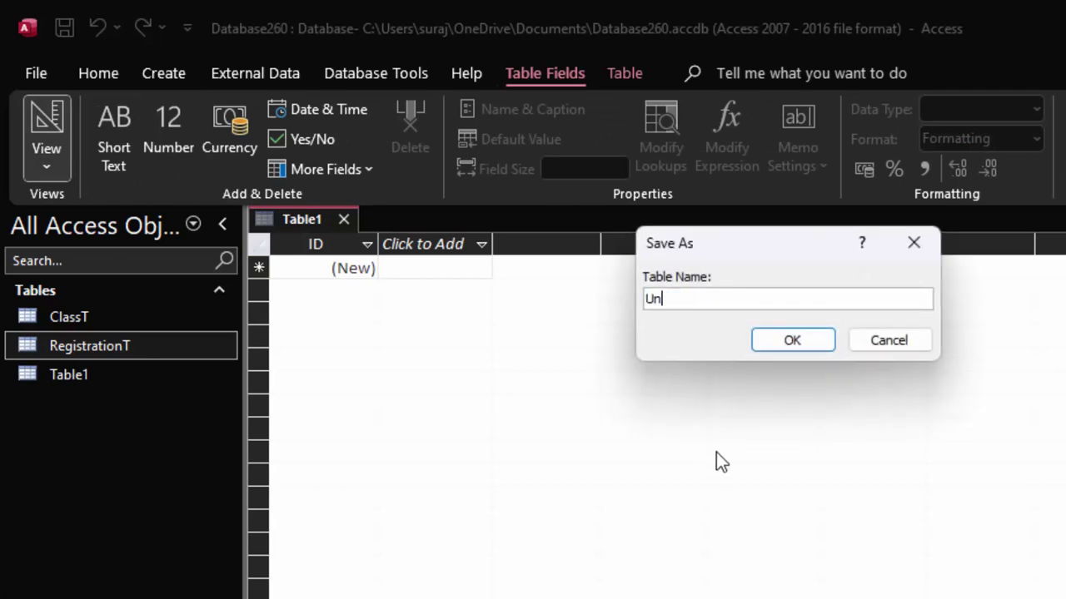
type("it")
type(" test")
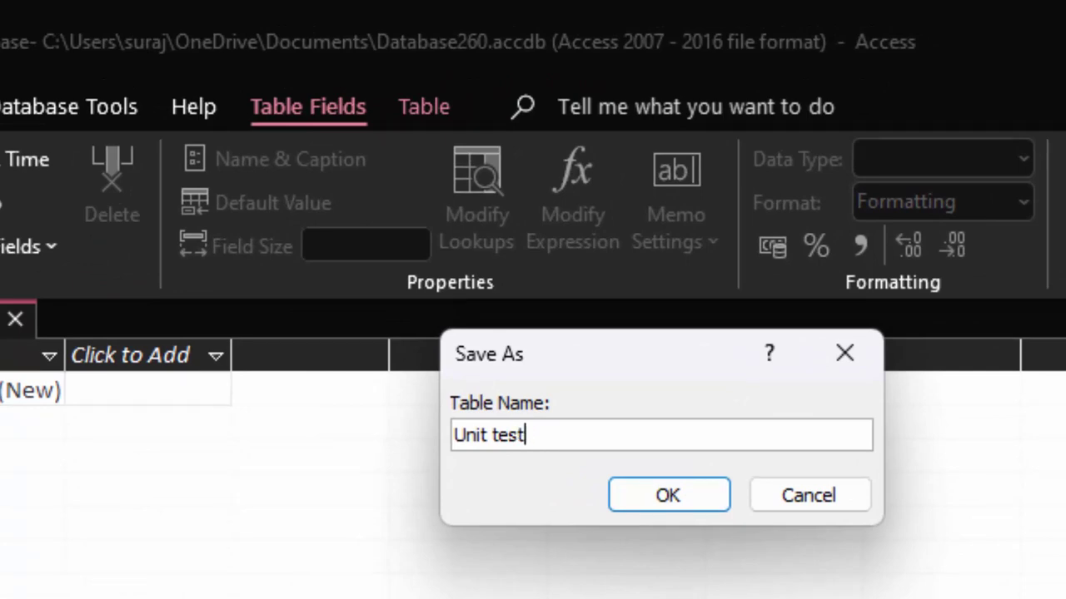
type(" 1")
key("Return")
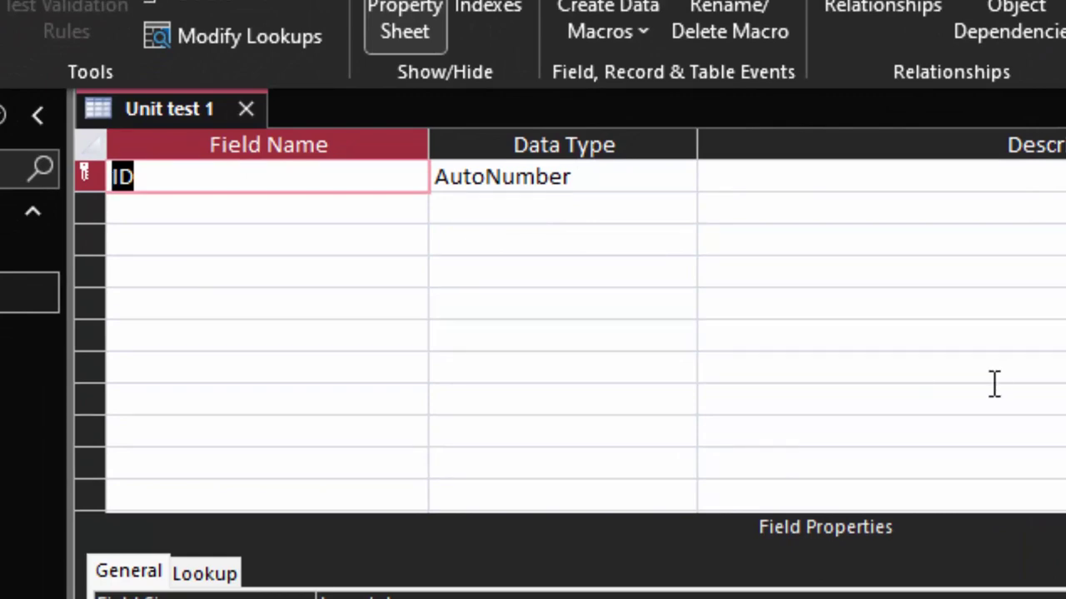
Make ID a Short Text field and add Roll_number as a Number field.
left_click(624, 175)
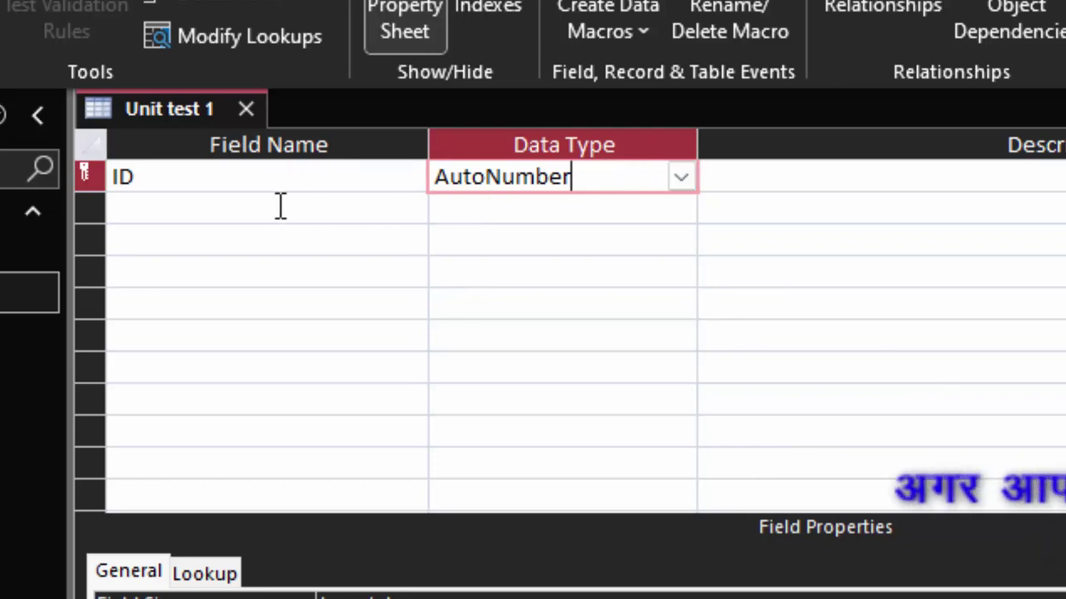
left_click(681, 178)
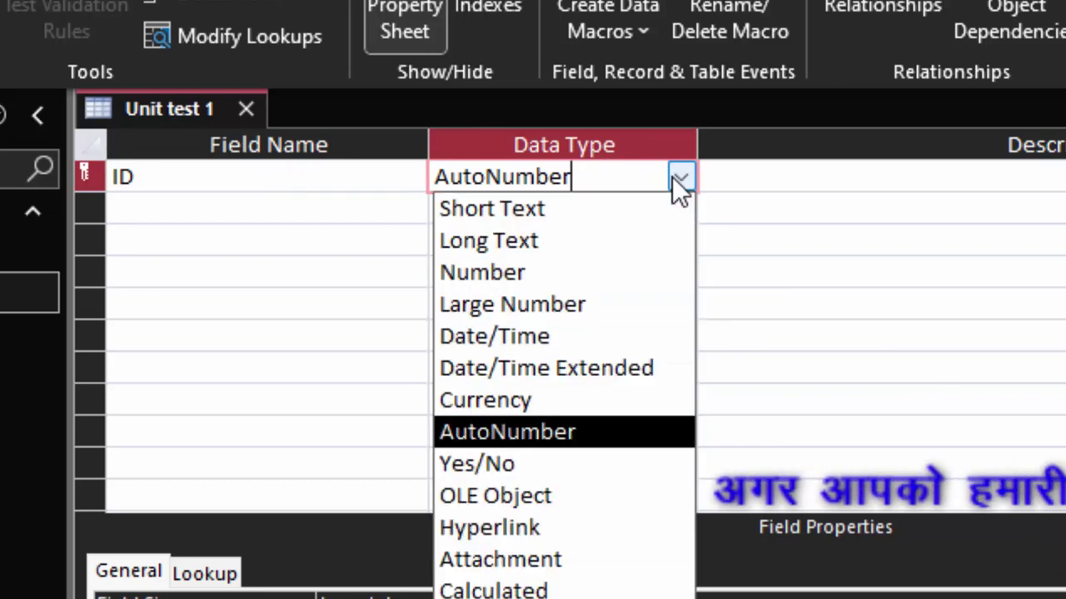
key("Escape")
type("s")
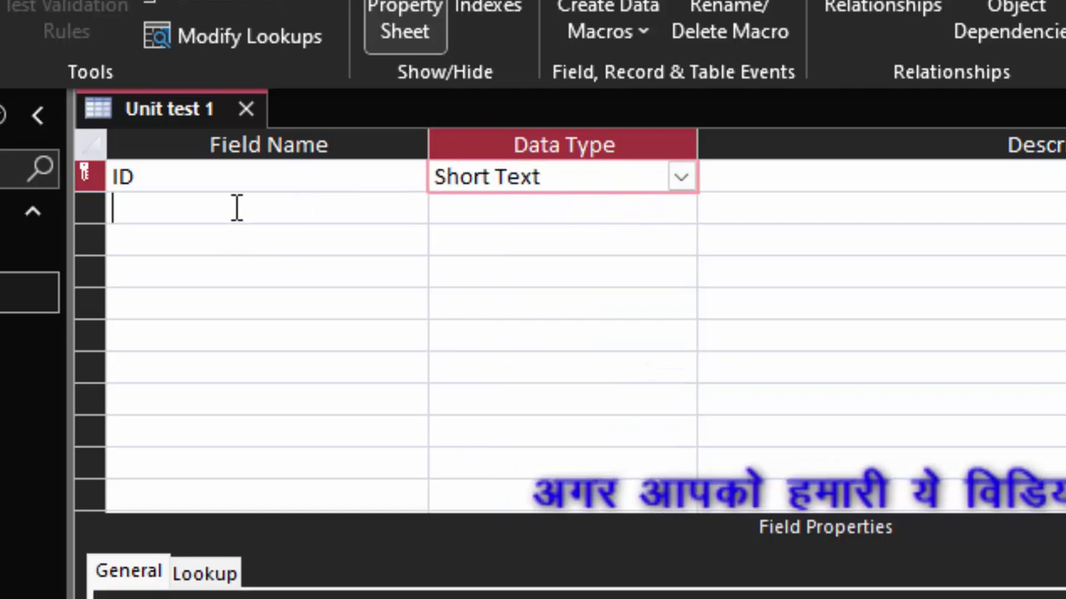
left_click(249, 208)
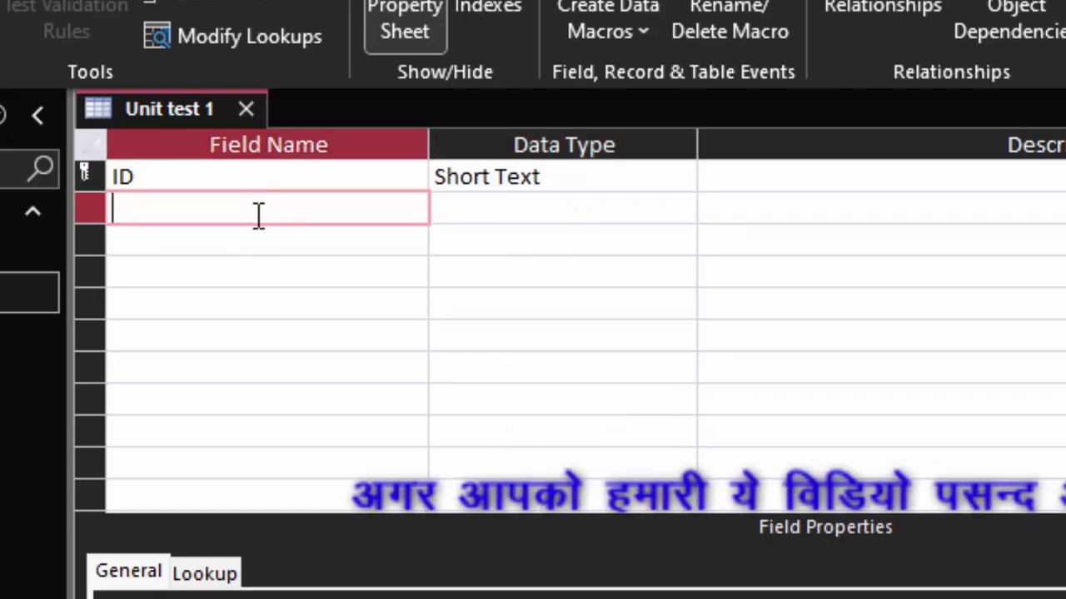
type("Roll")
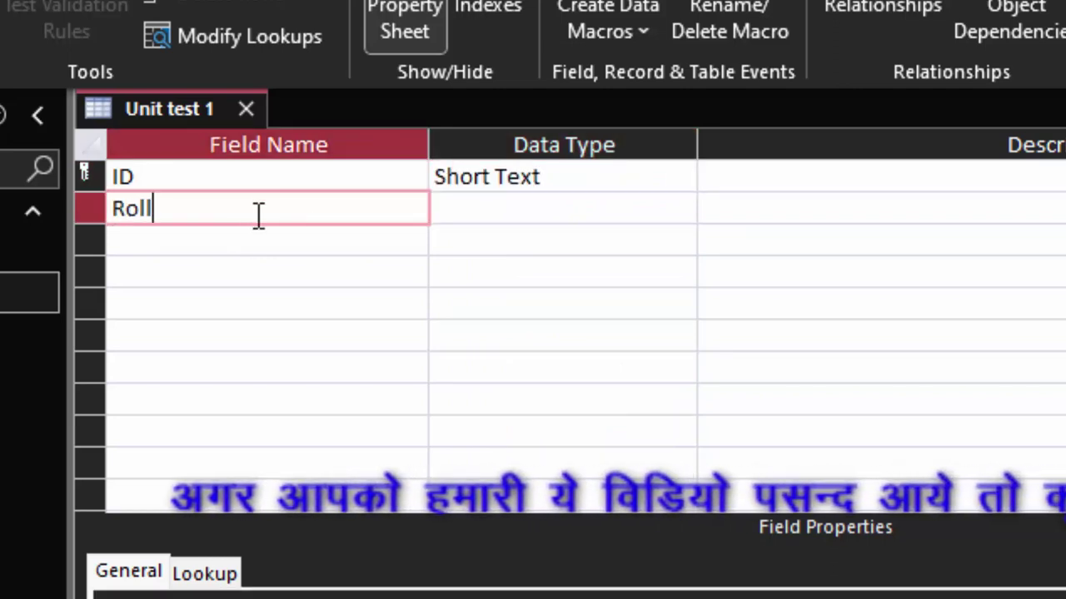
type("_numbe")
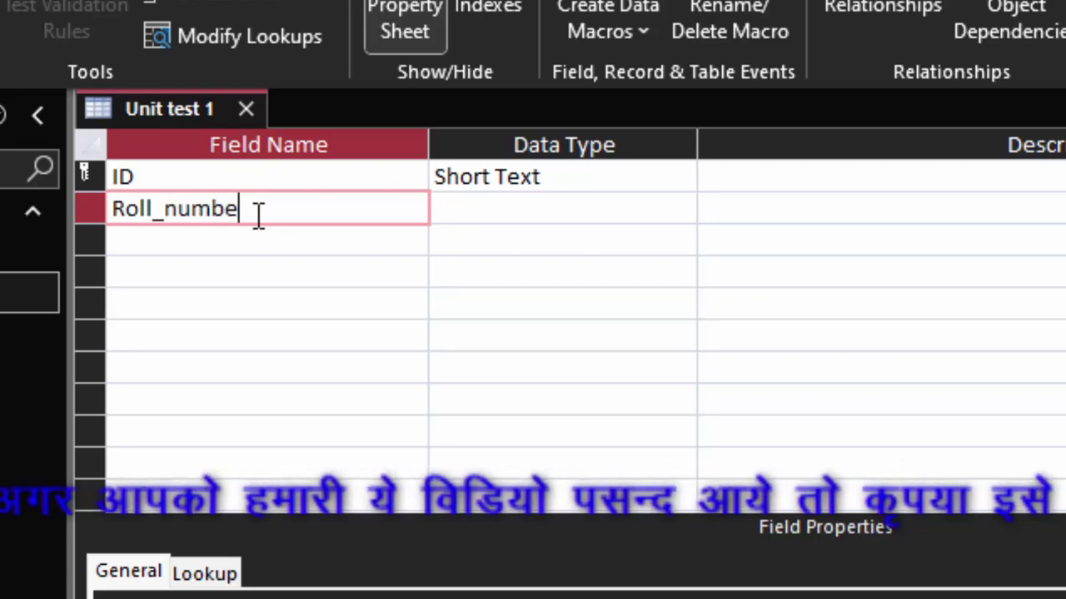
type("r")
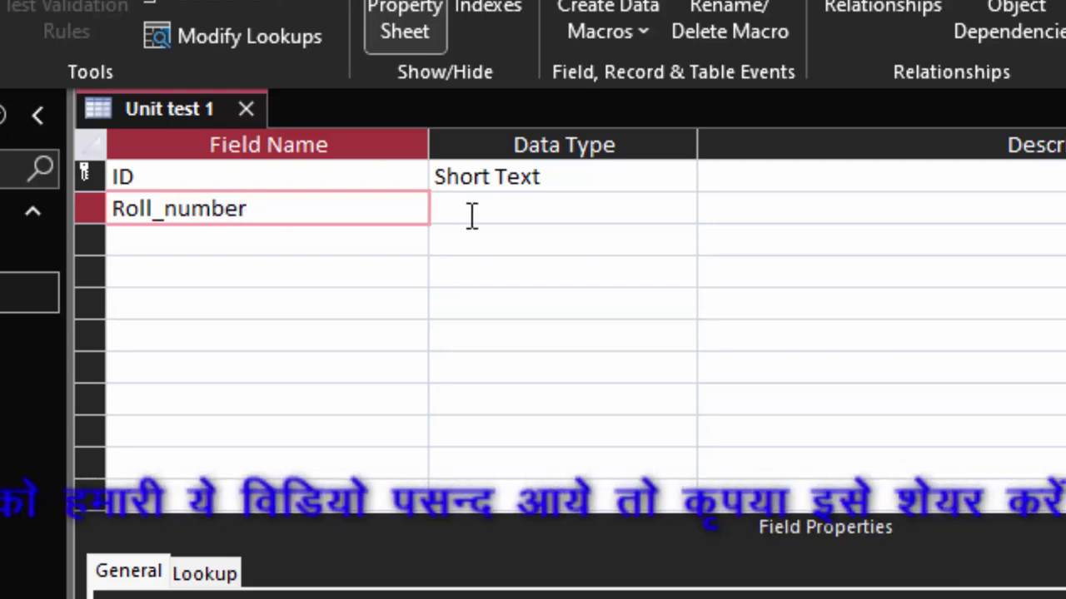
left_click(492, 212)
left_click(679, 209)
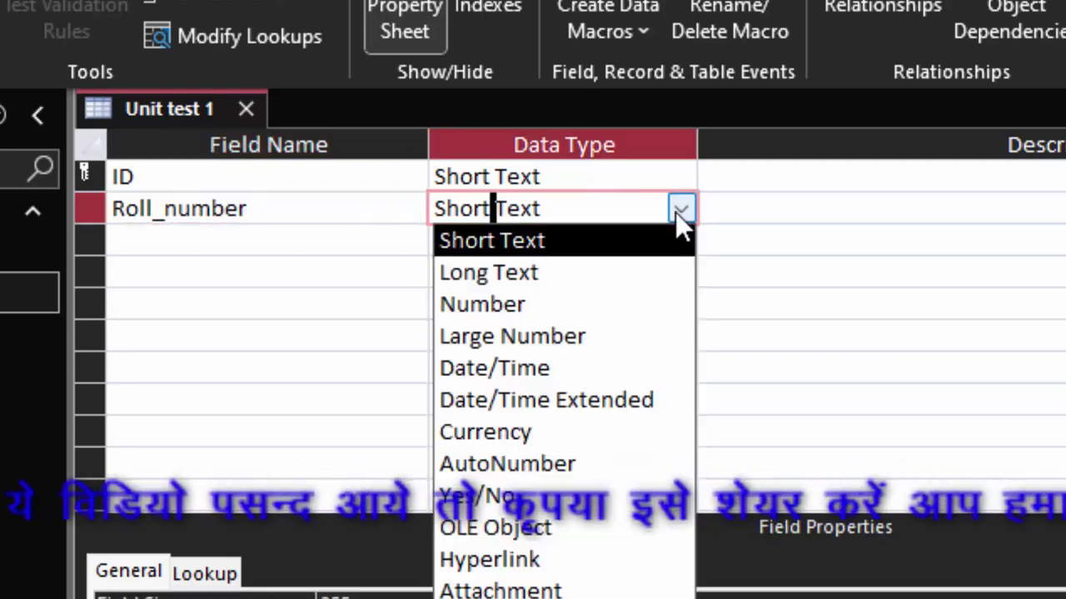
left_click(545, 302)
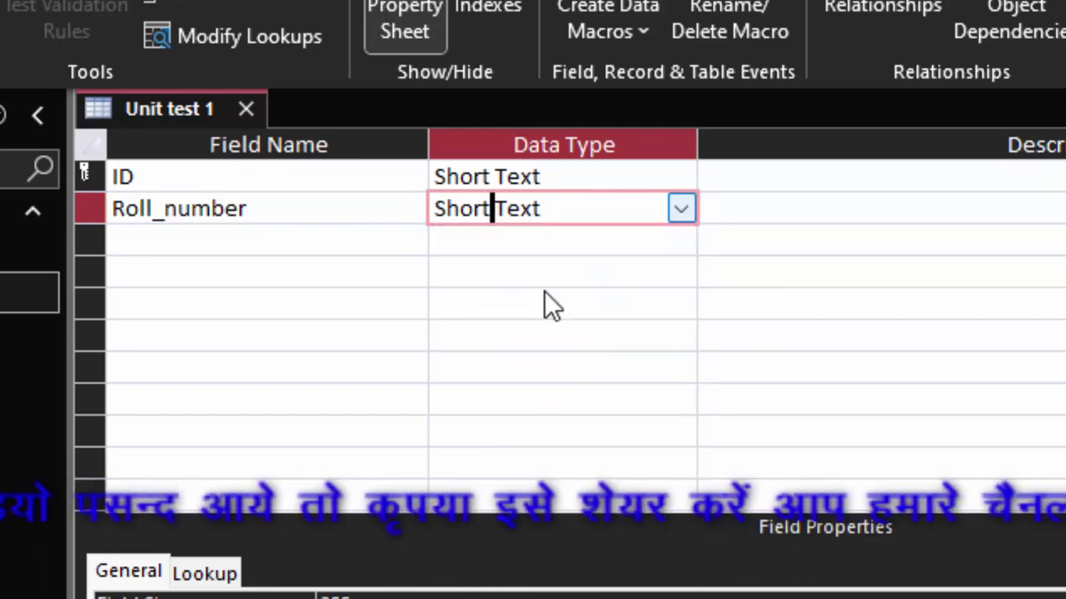
Add the field names Computer, English, Maths, Sst and Science.
left_click(278, 238)
type("C")
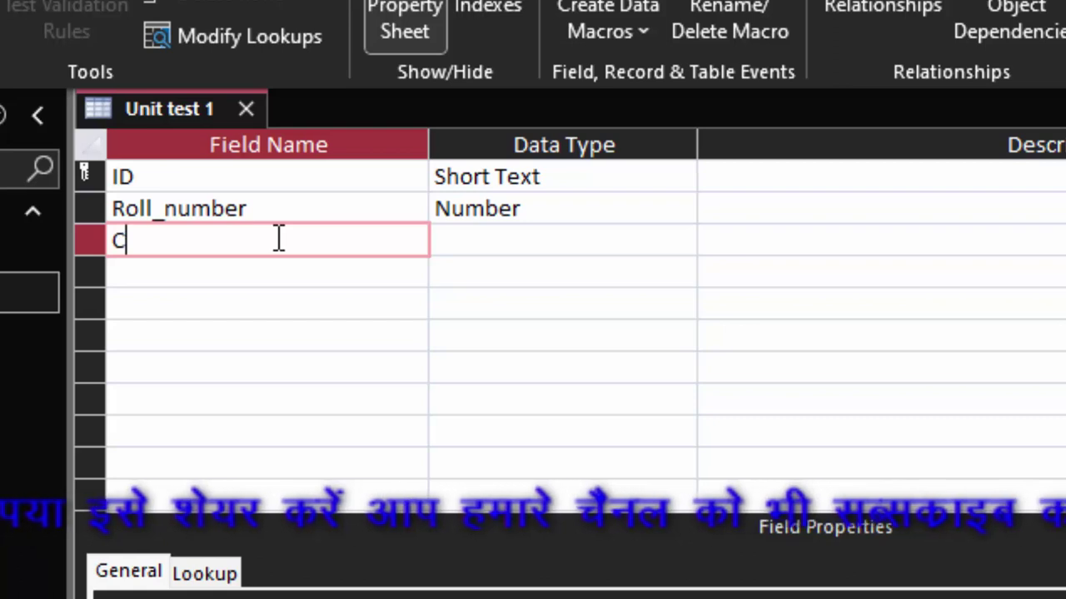
type("omputer")
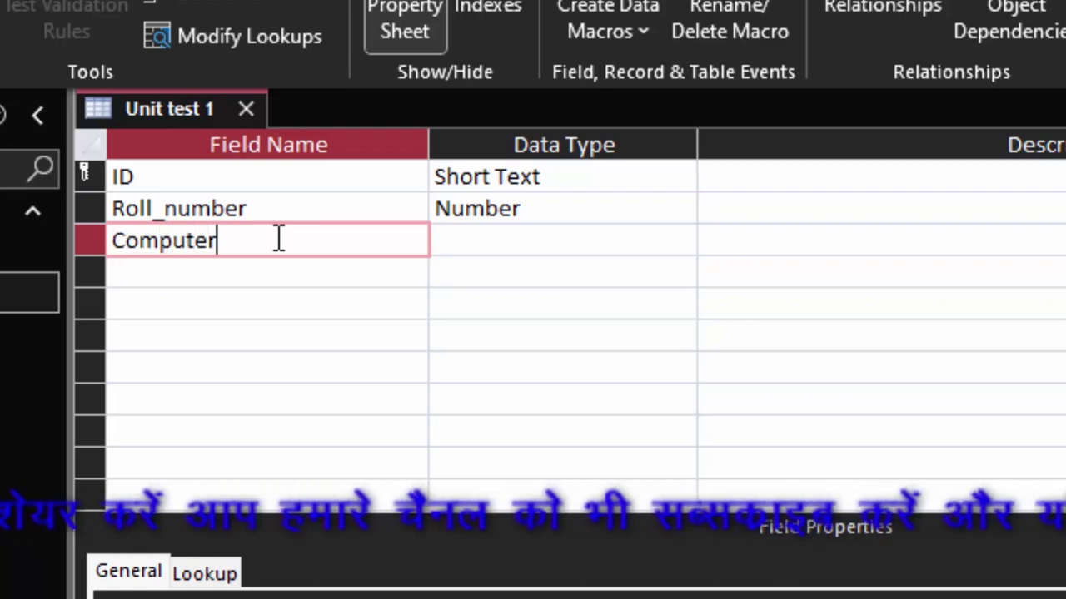
key("Return")
key("Return")
key("Return")
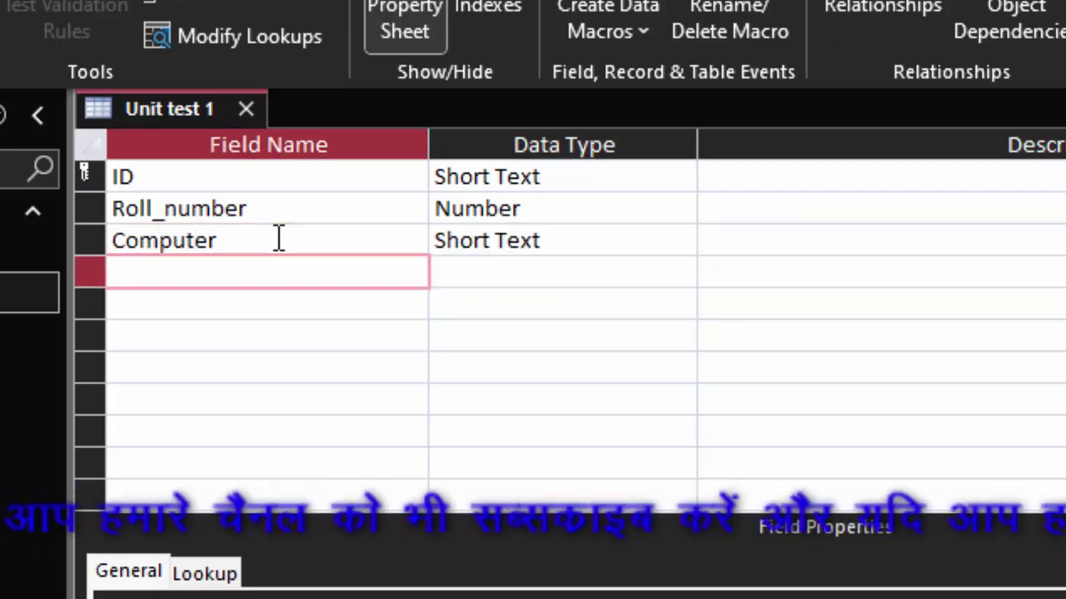
type("Engl")
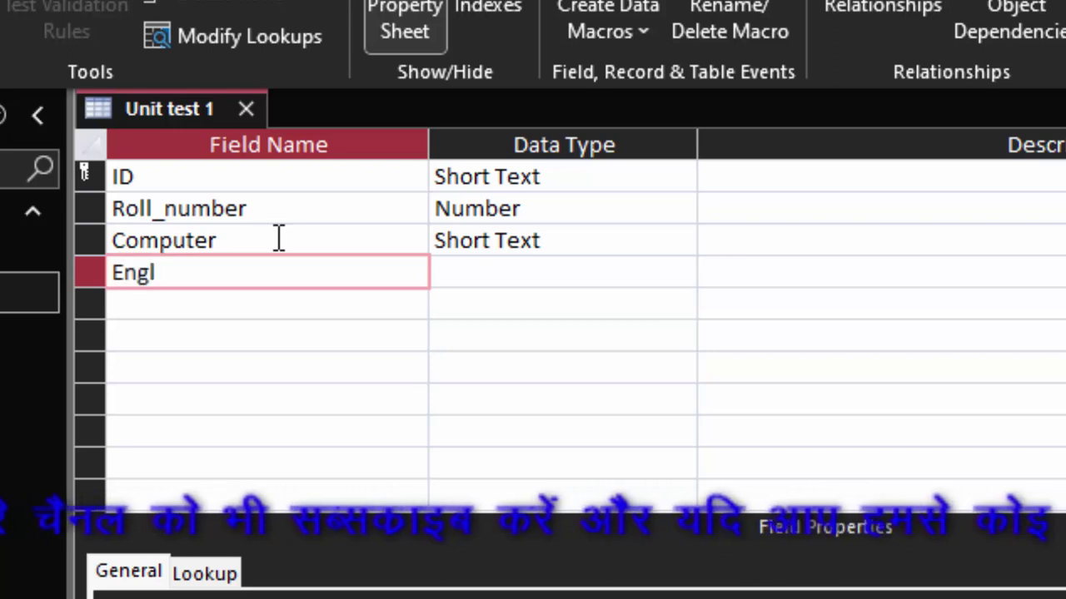
type("ish")
key("Return")
key("Return")
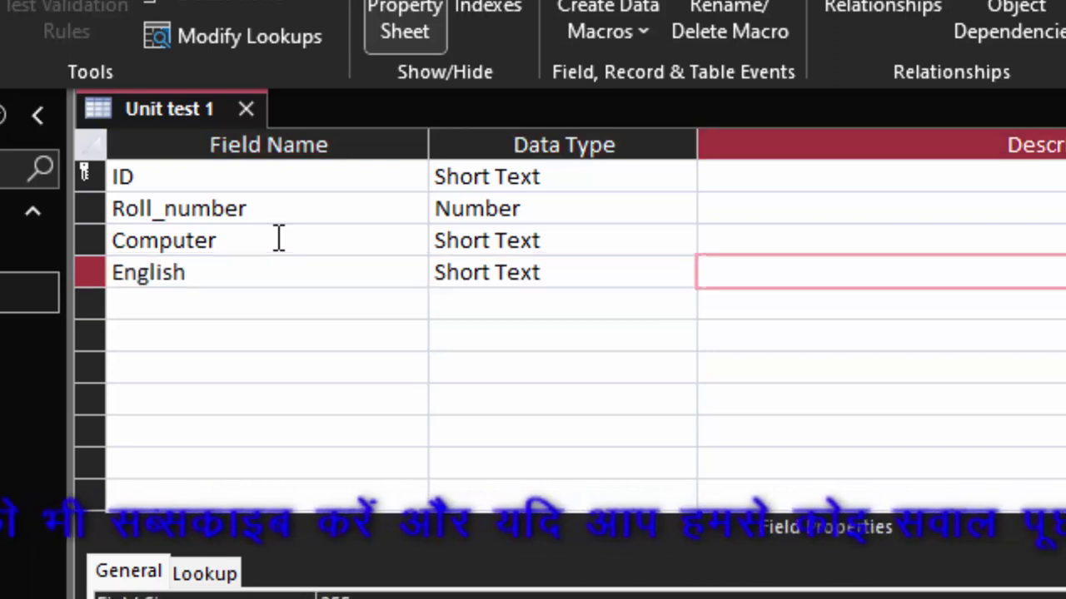
key("Return")
type("M")
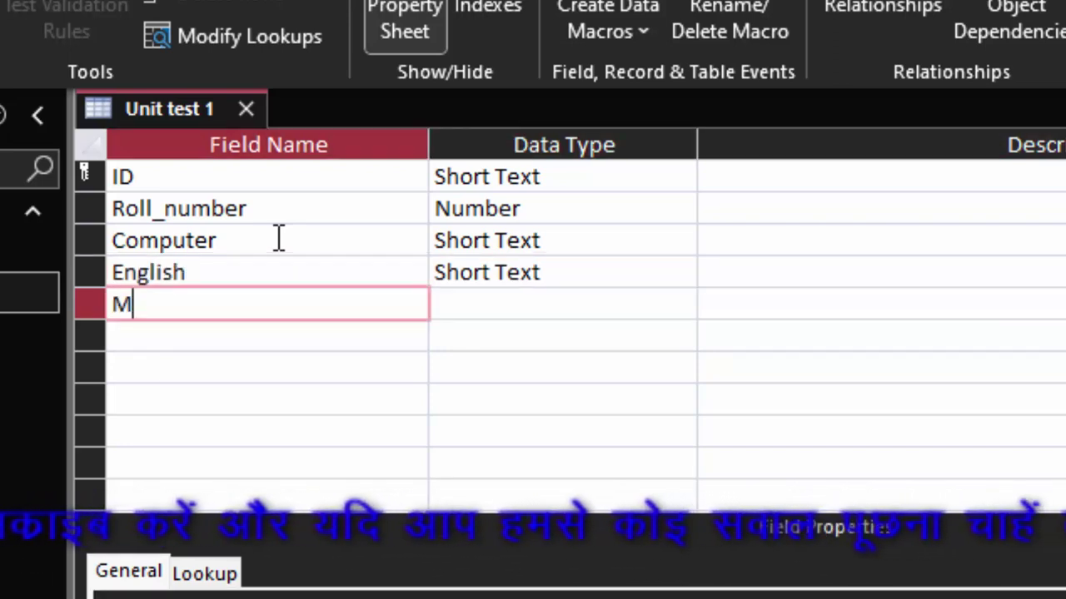
type("aths")
key("Return")
key("Return")
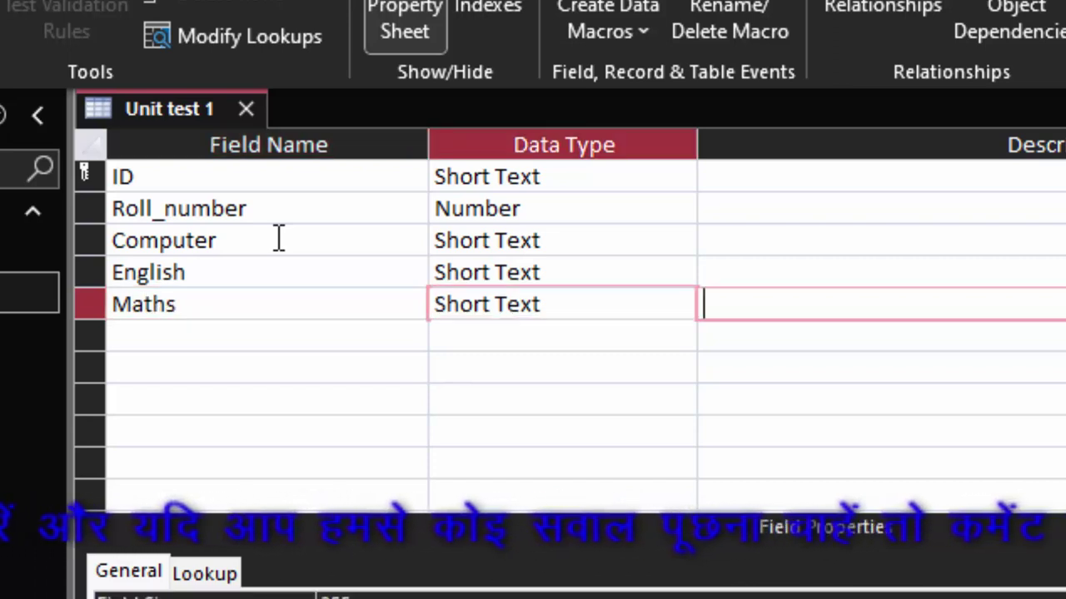
key("Return")
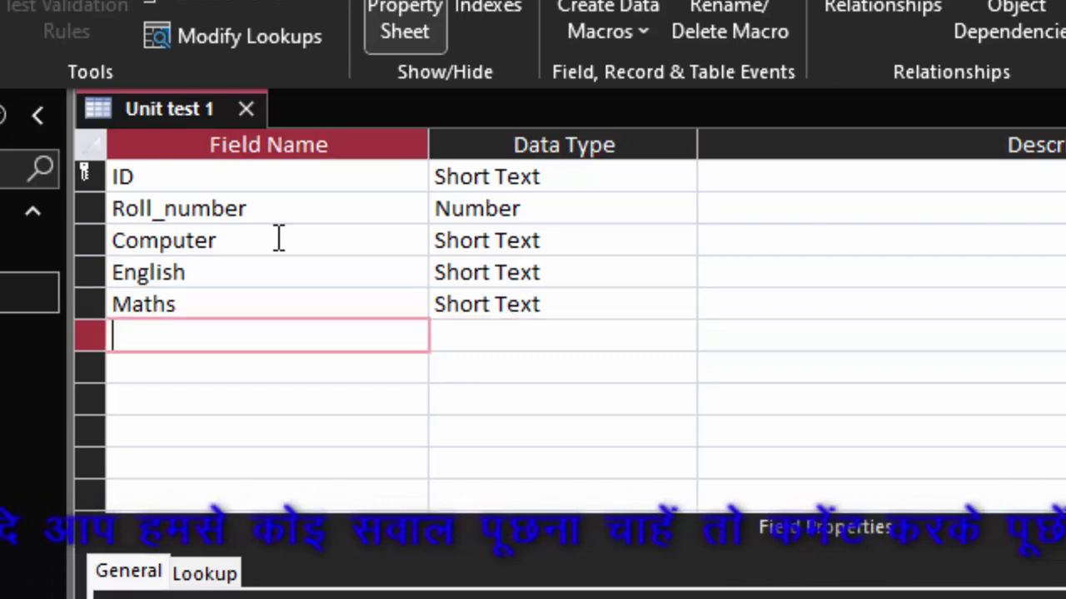
type("Ss")
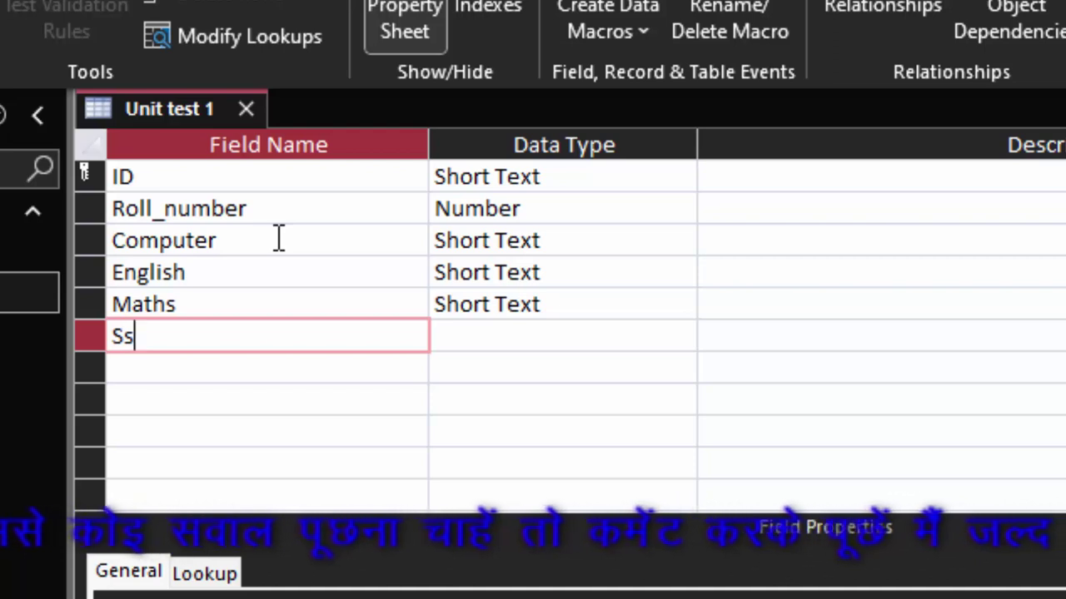
type("t")
left_click(549, 335)
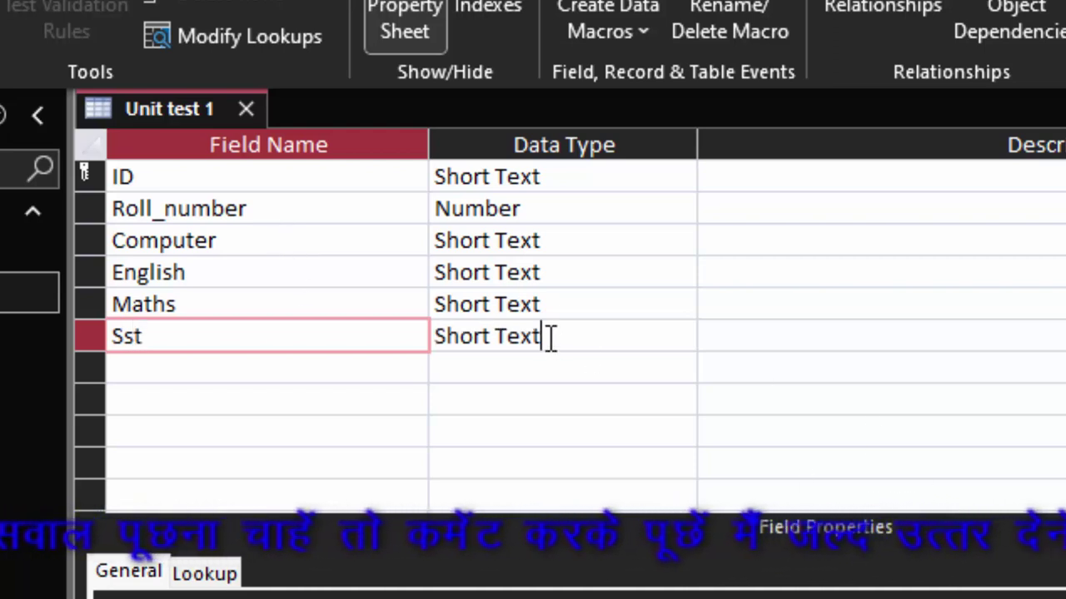
left_click(151, 367)
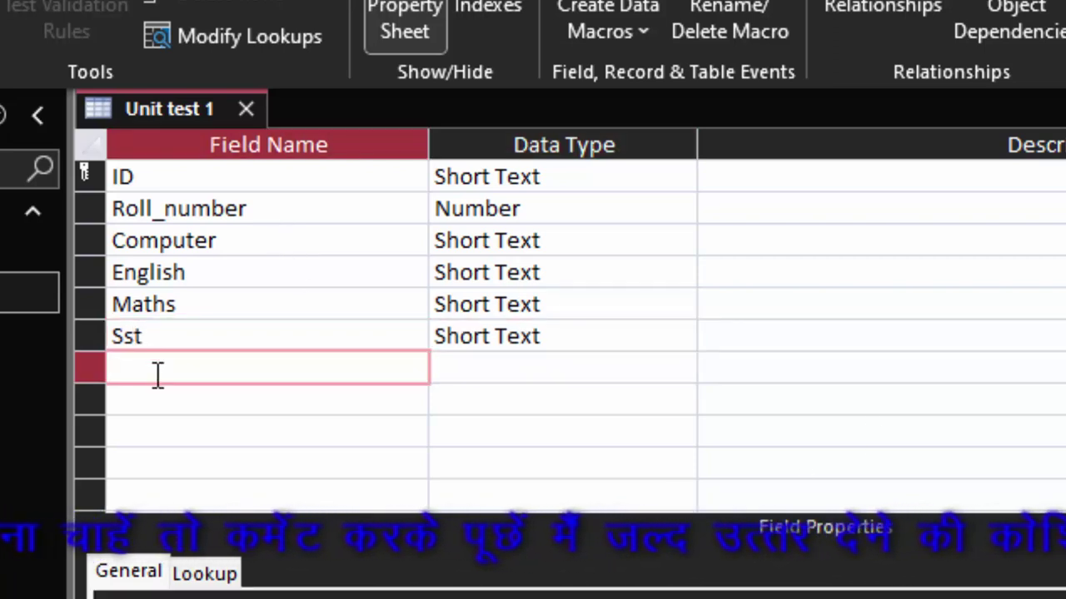
type("Sc")
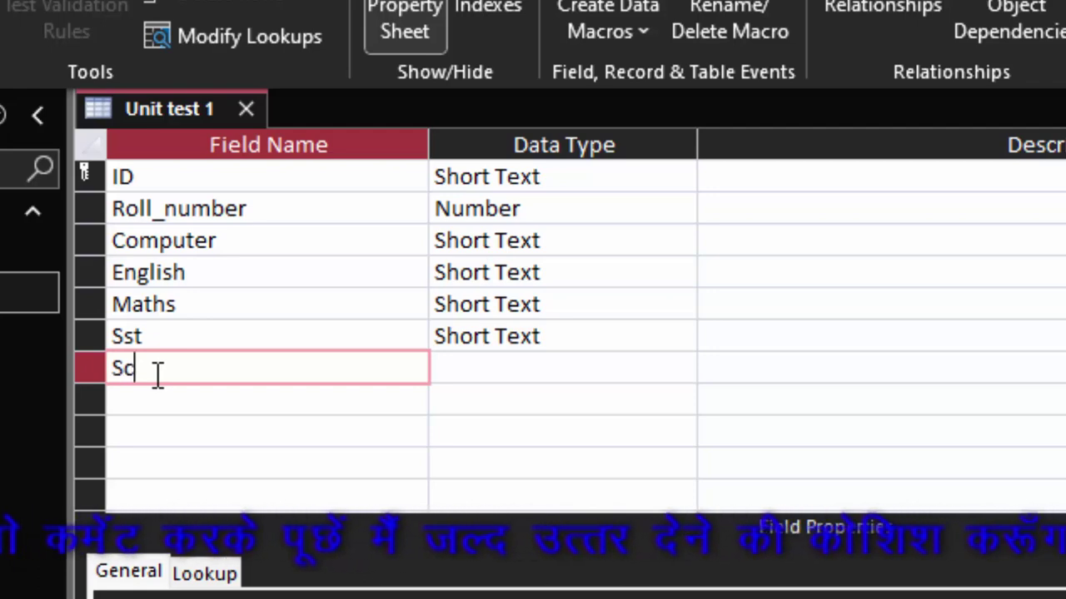
type("ience")
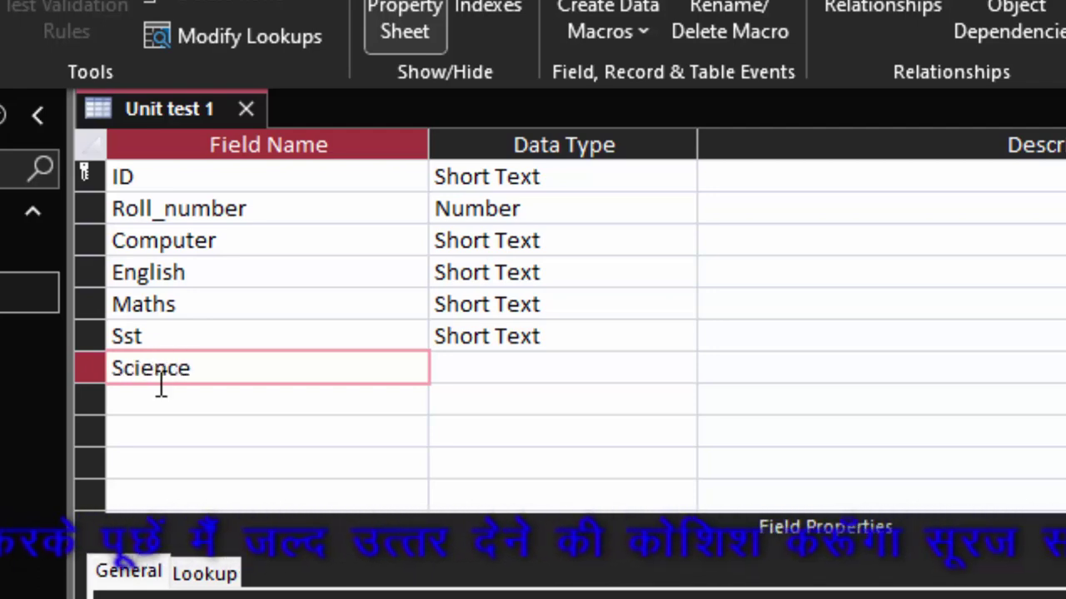
Set Science, Sst, Maths, English and Computer to the Number data type.
left_click(542, 375)
left_click(680, 369)
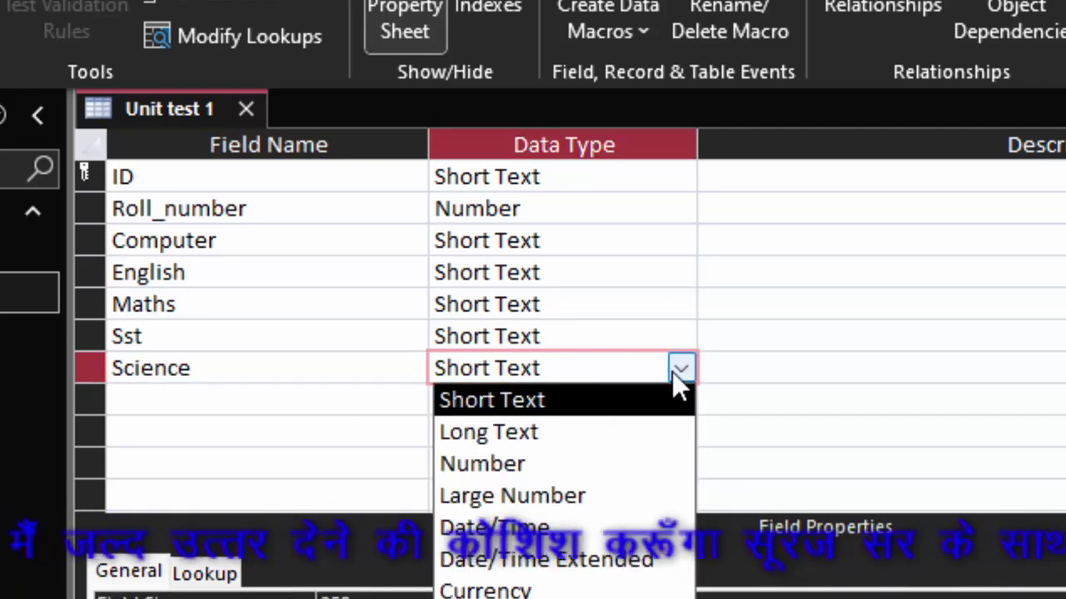
left_click(573, 462)
left_click(605, 337)
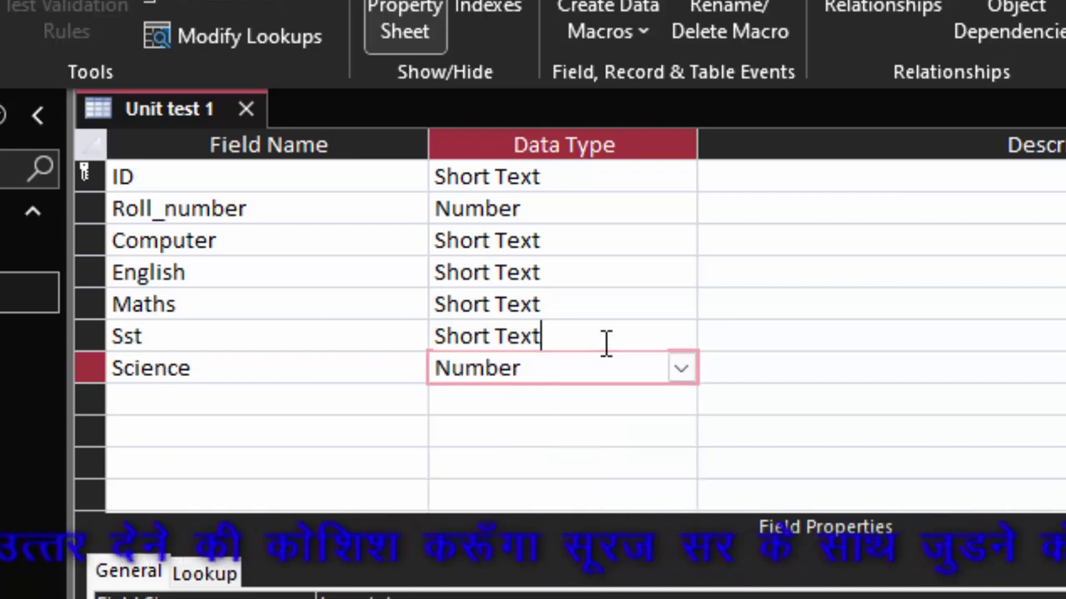
left_click(681, 336)
left_click(563, 431)
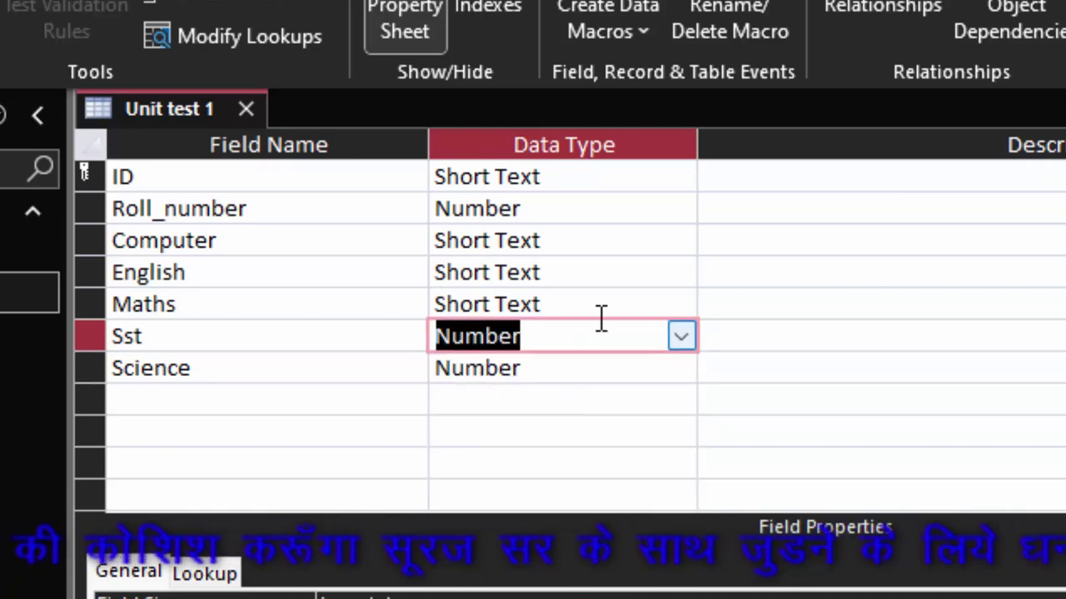
left_click(633, 304)
left_click(681, 306)
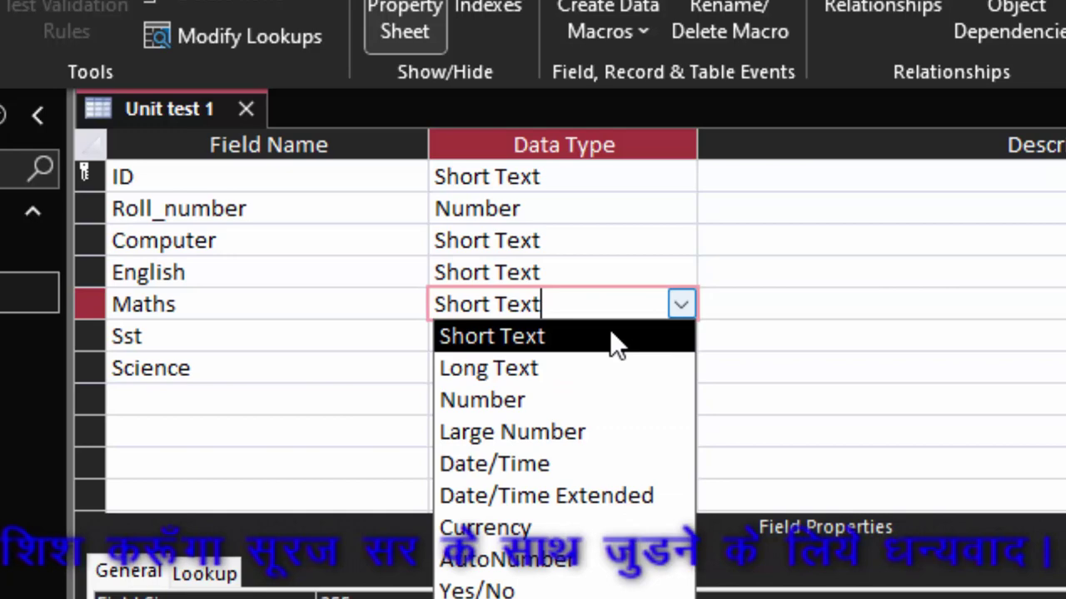
left_click(528, 403)
left_click(618, 270)
left_click(681, 273)
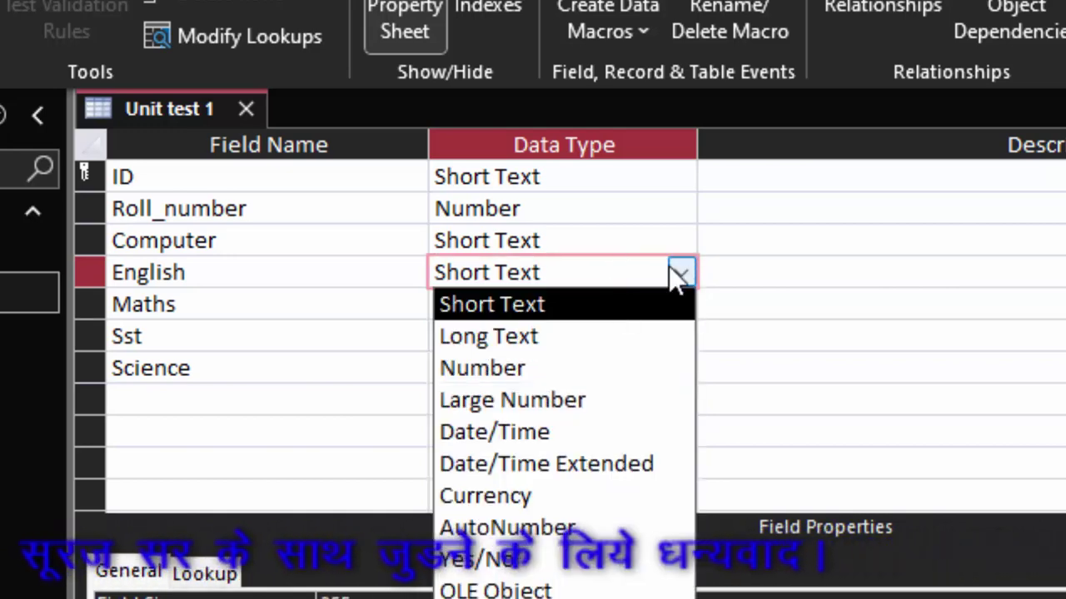
left_click(572, 373)
left_click(644, 250)
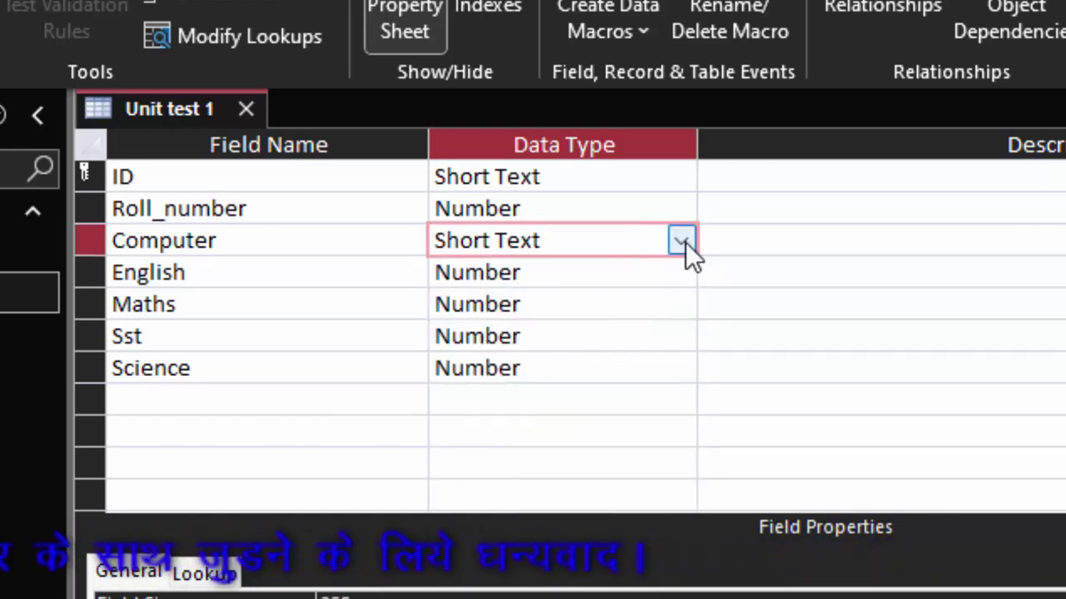
left_click(681, 242)
left_click(557, 336)
left_click(272, 401)
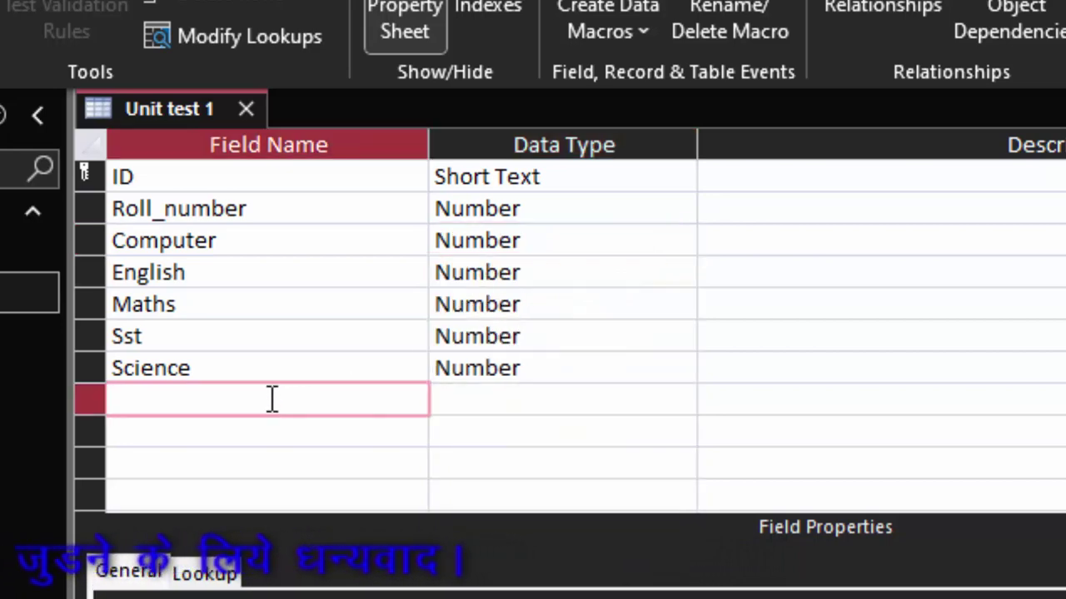
Add a Total_Marks field below Science and choose the Calculated data type.
type("Tot")
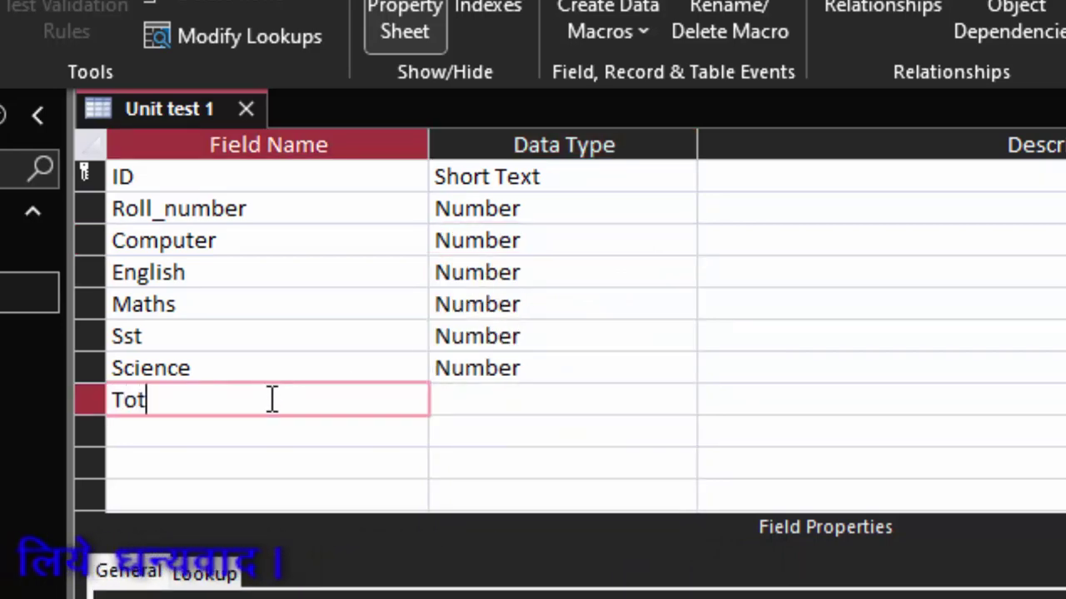
type("al_")
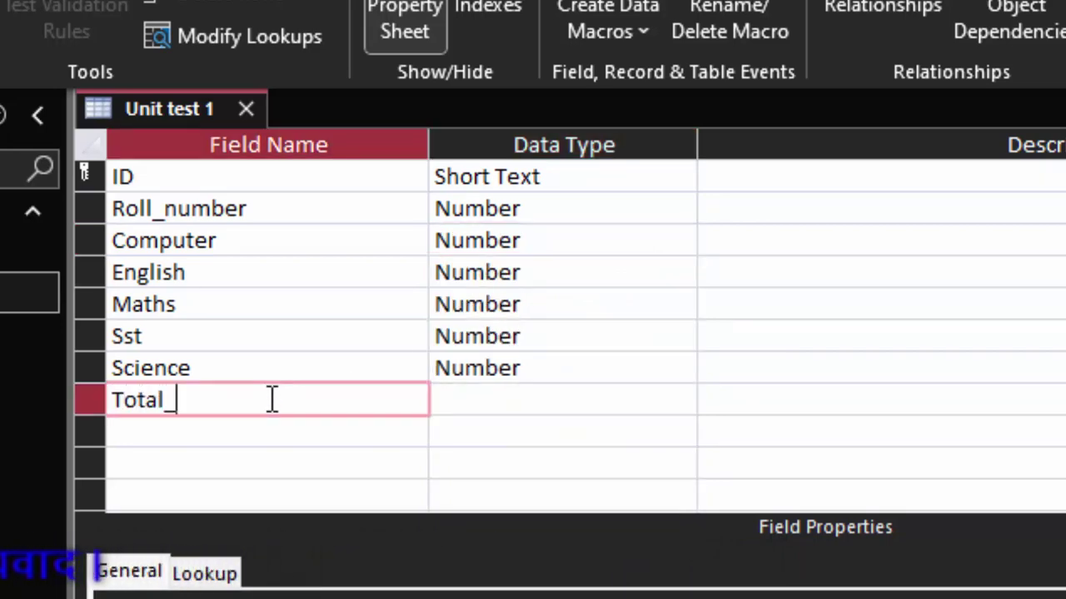
type("MaRK")
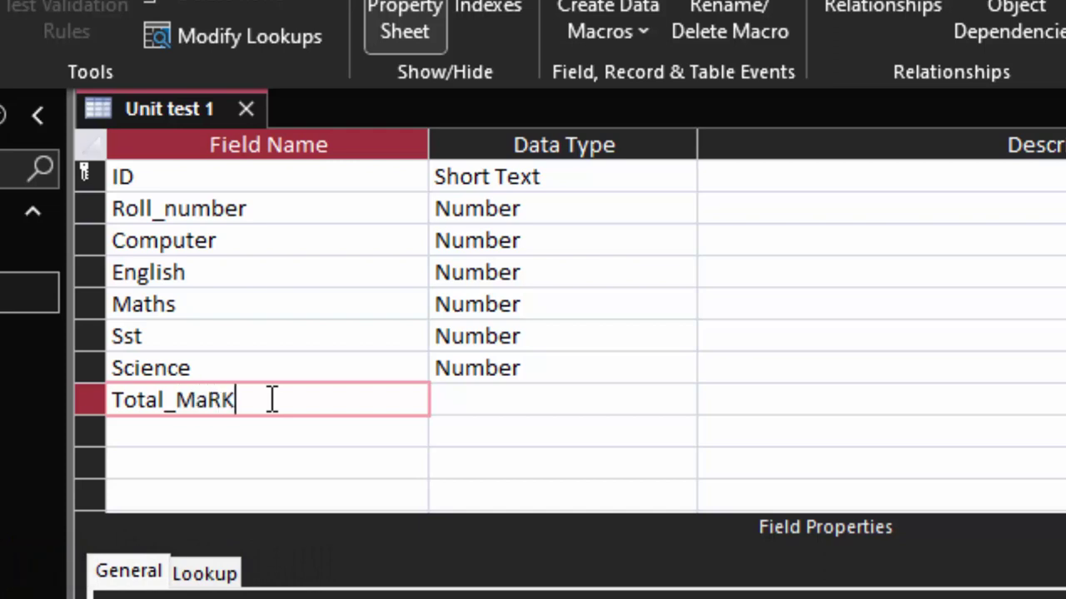
type("==")
key("BackSpace")
key("BackSpace")
key("BackSpace")
left_click(506, 399)
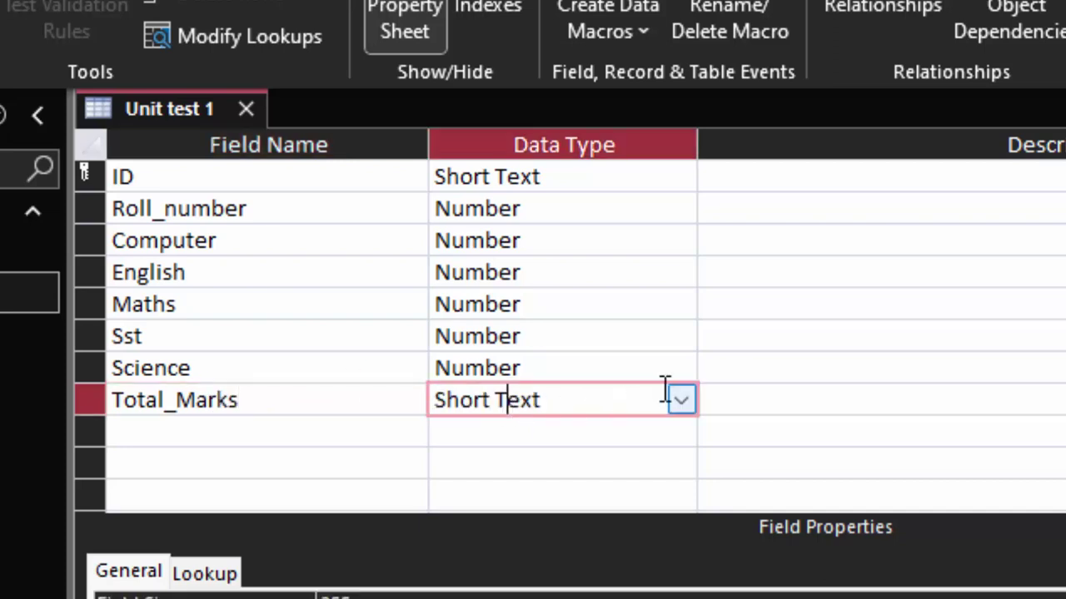
left_click(680, 399)
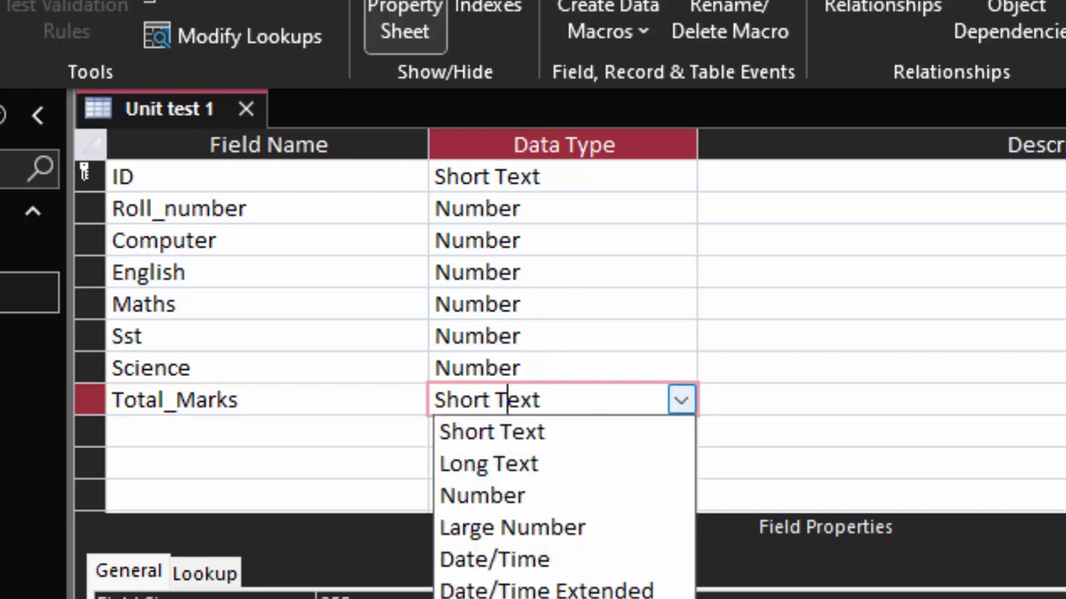
left_click(499, 596)
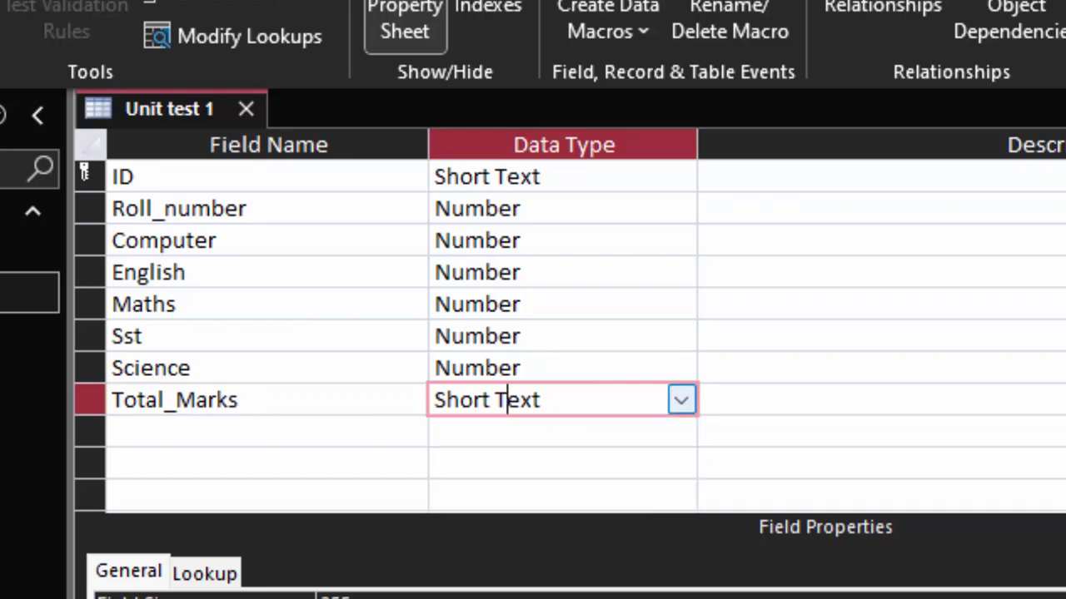
Enter [Computer]+[English]+[Maths]+[Sst]+[Science] as the Total_Marks expression.
left_click_drag(778, 2, 999, 43)
type("[Computer] +[English] +")
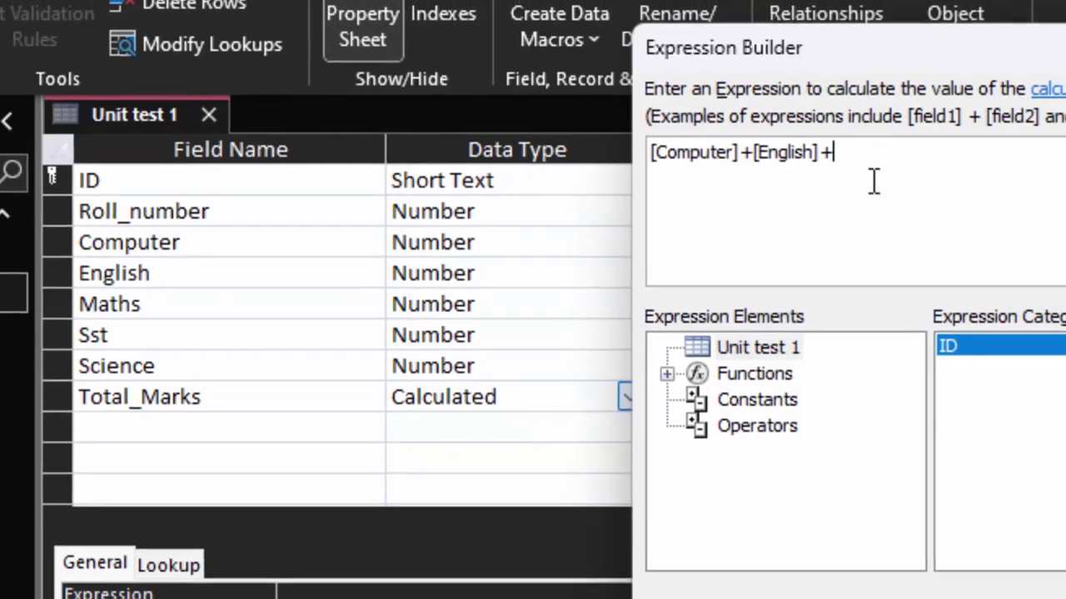
type("[")
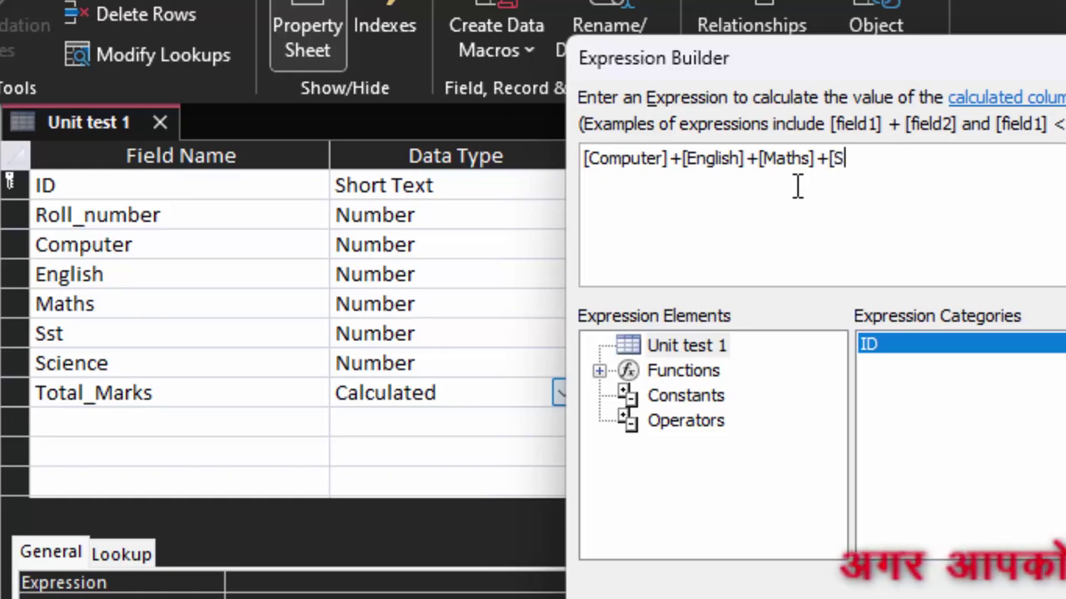
type("t] +")
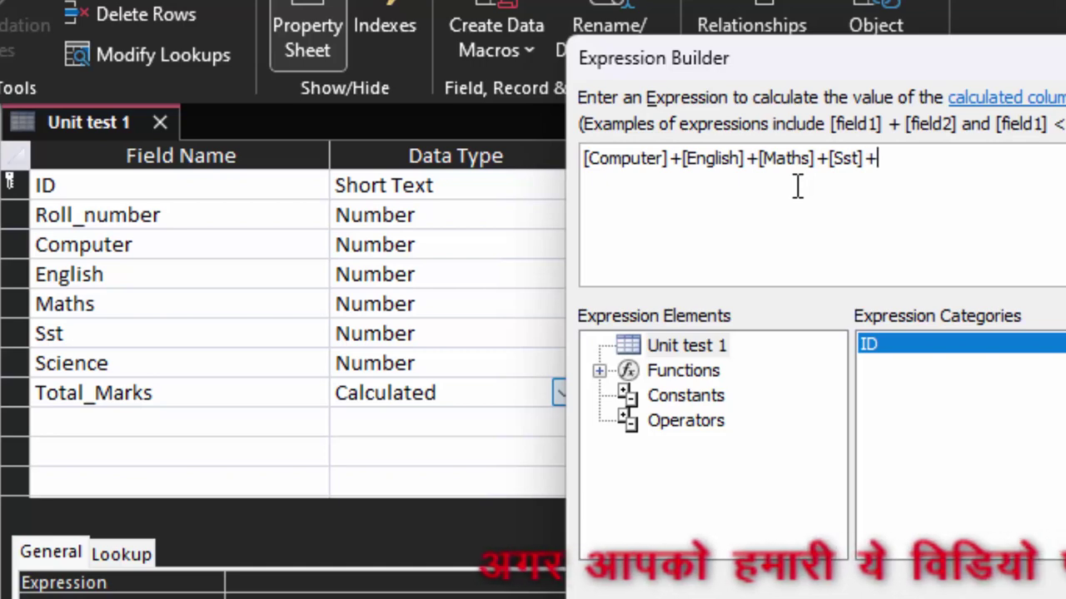
type("[S")
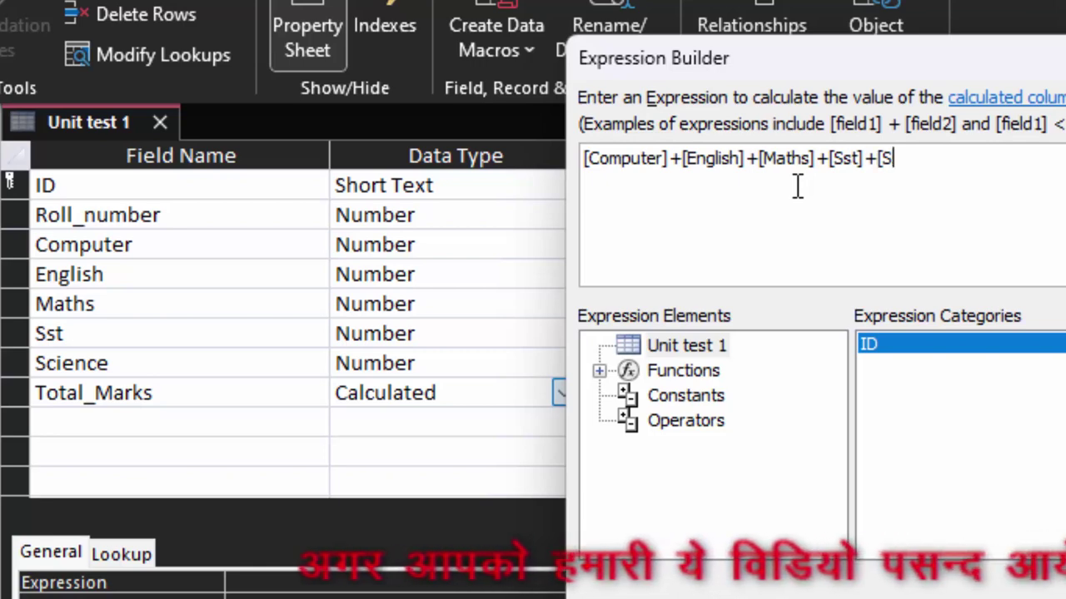
type("cience")
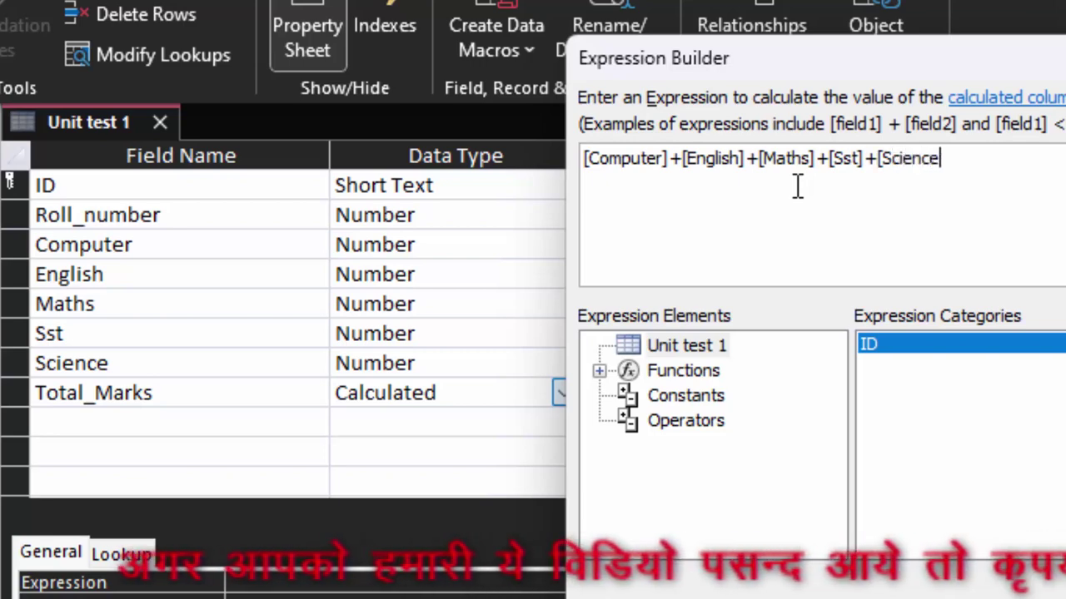
type("]")
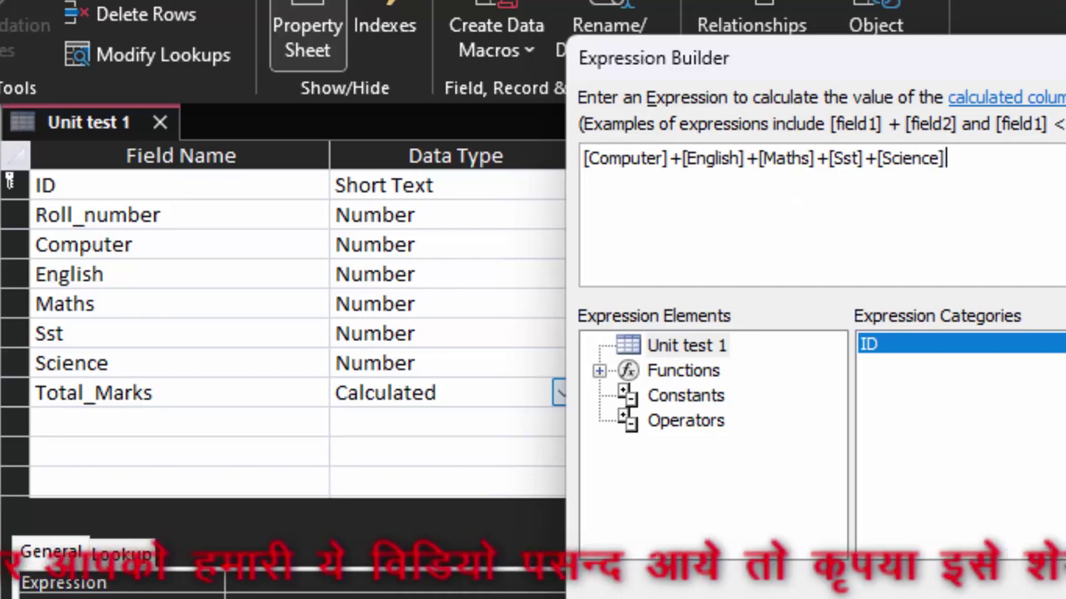
Add an Average Calculated field with expression [Total_Marks]/5 and save the table into Datasheet view.
key("Return")
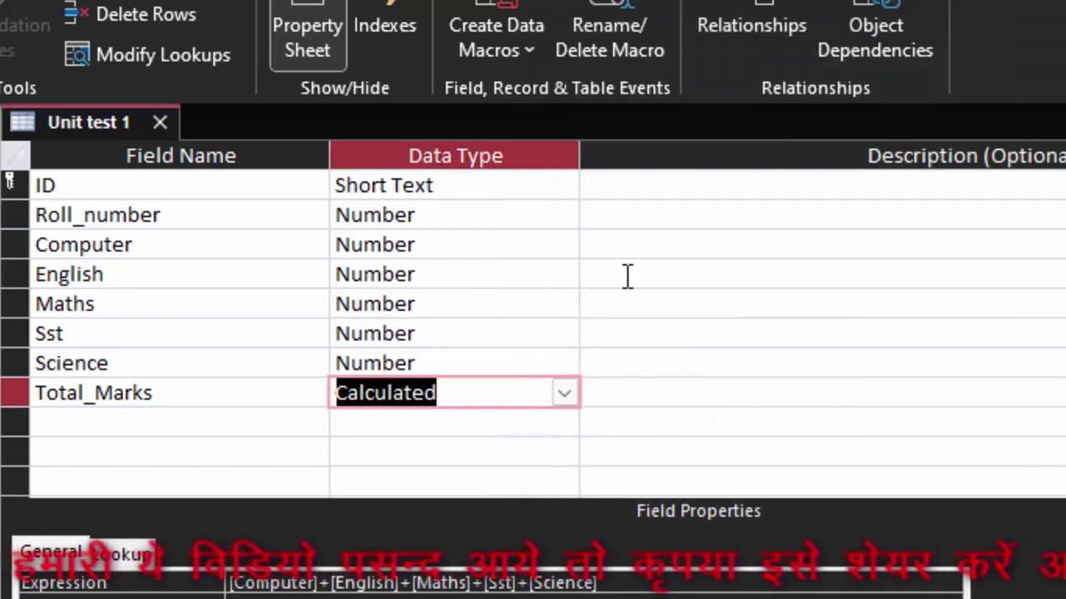
left_click(108, 423)
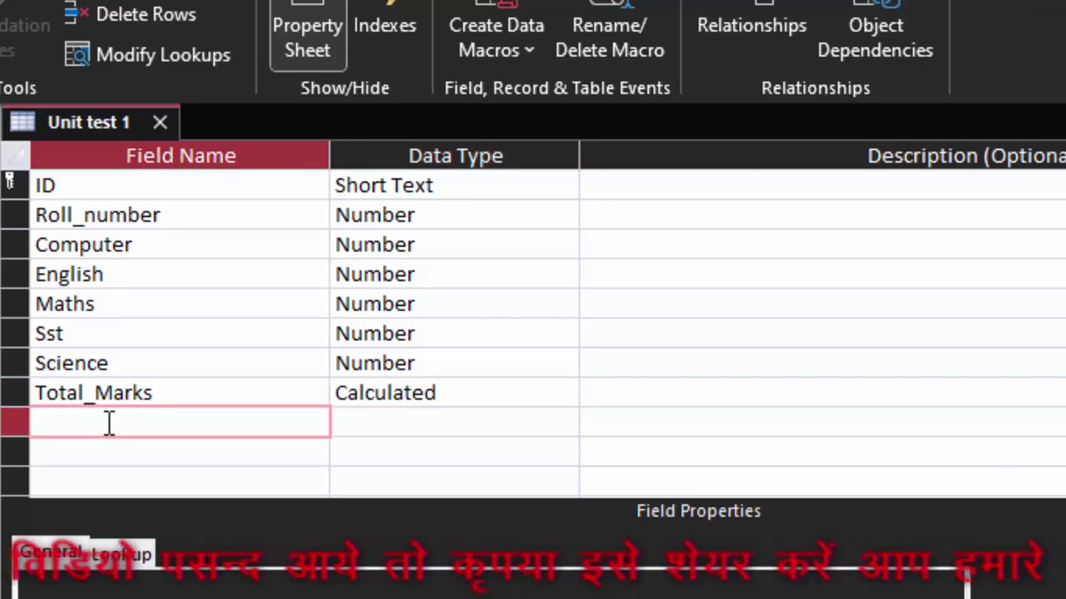
type("Average")
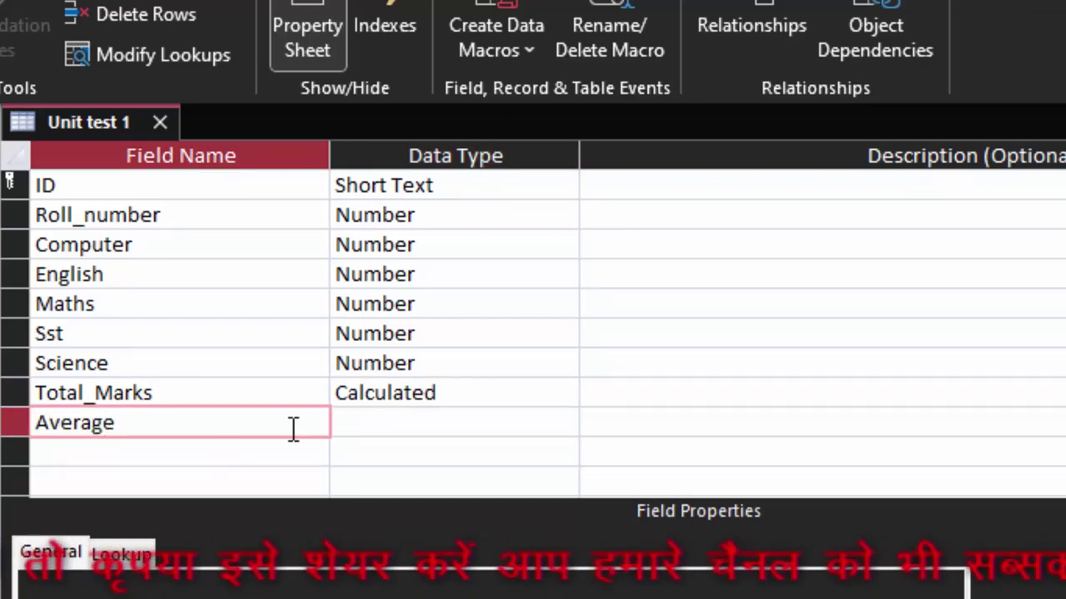
left_click(373, 420)
left_click(564, 422)
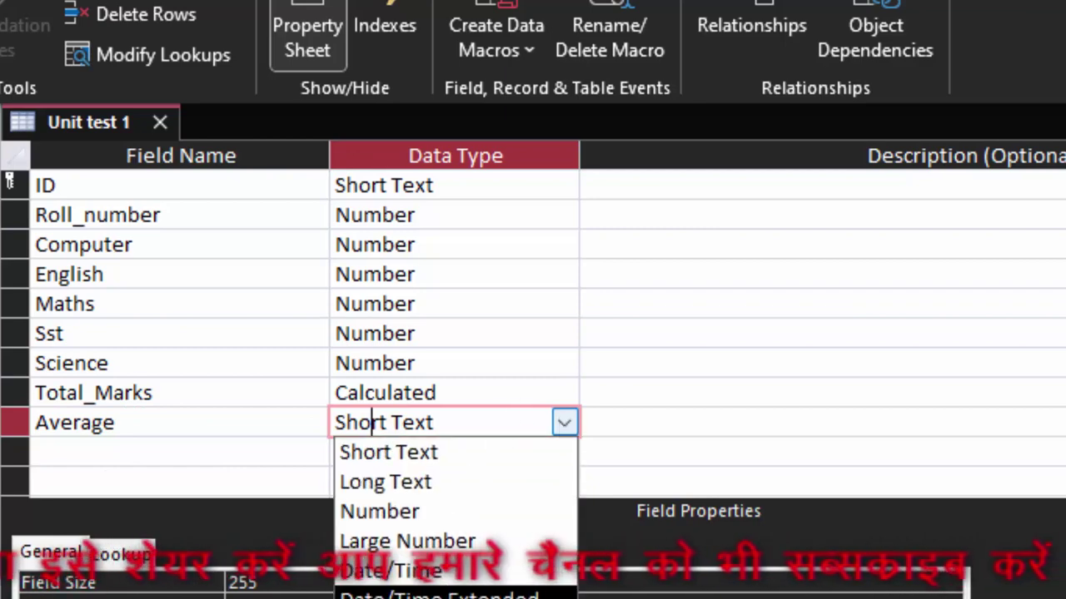
left_click(561, 594)
type("[Total_Marks]/")
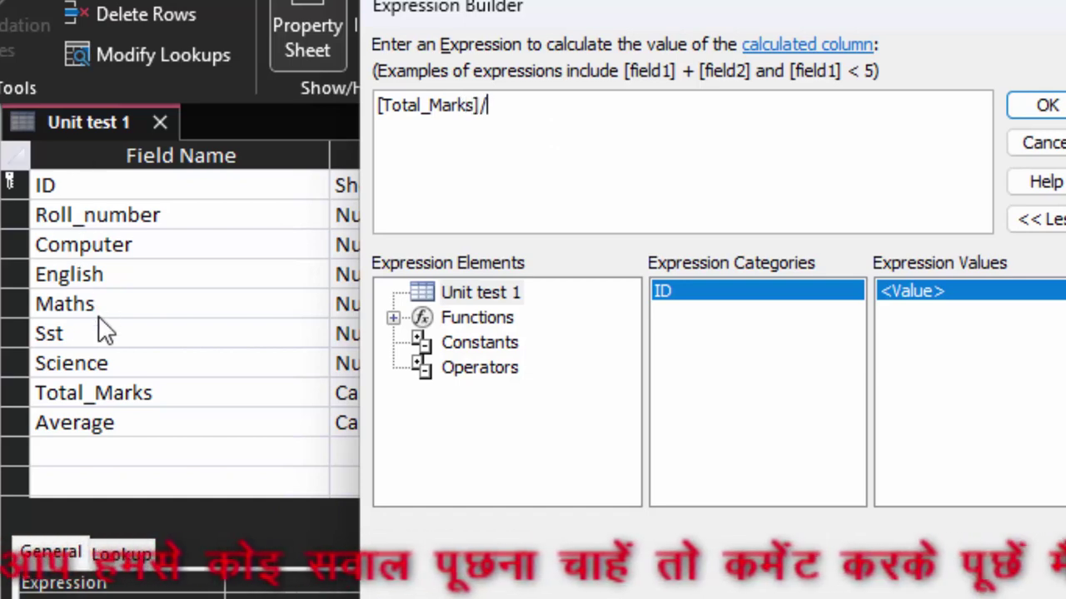
type("5")
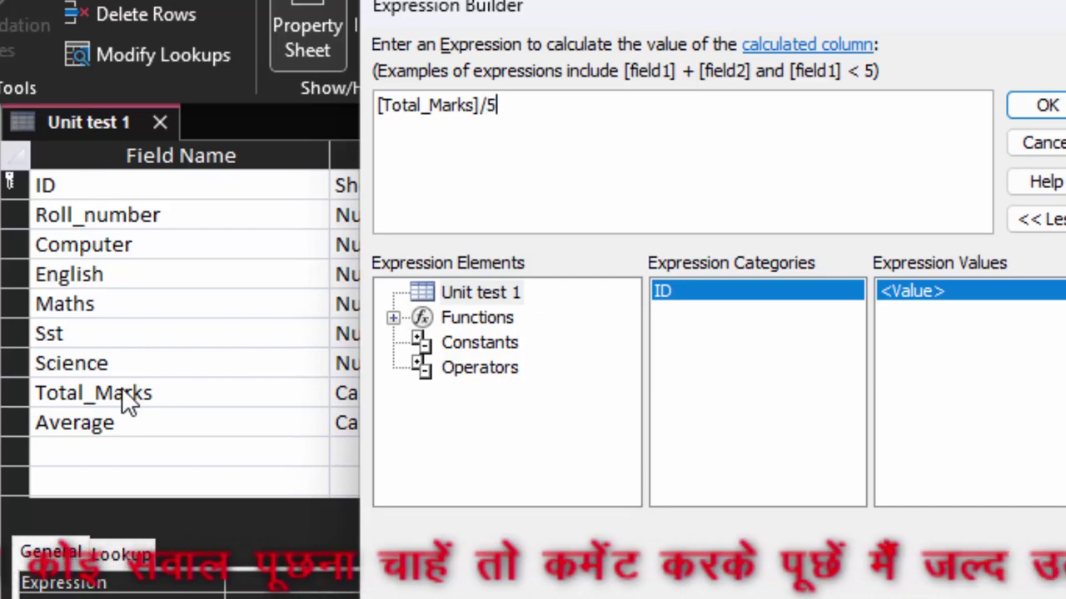
left_click(1045, 105)
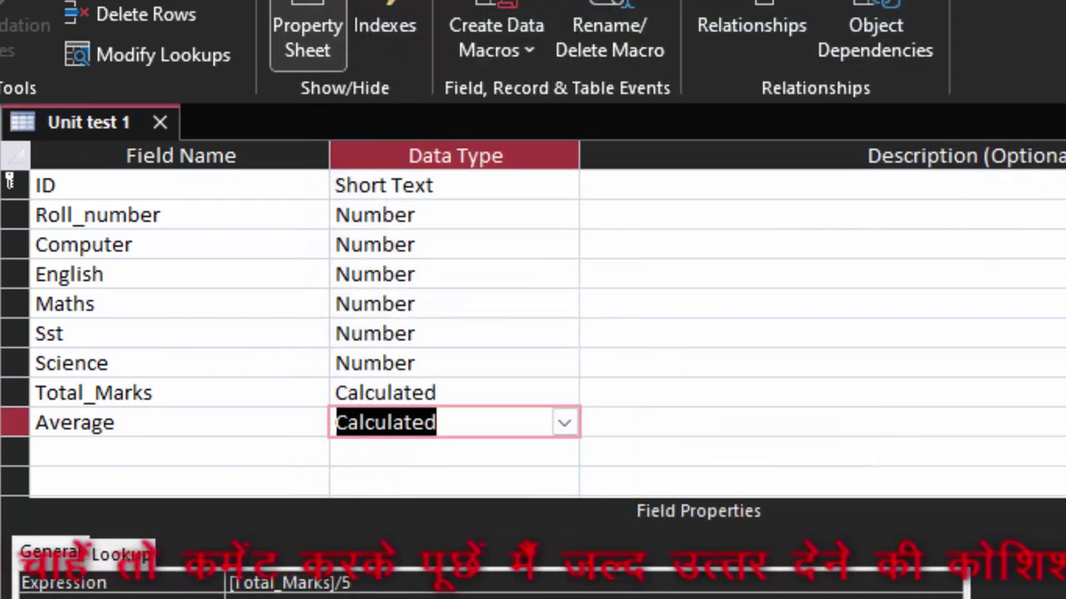
left_click(714, 502)
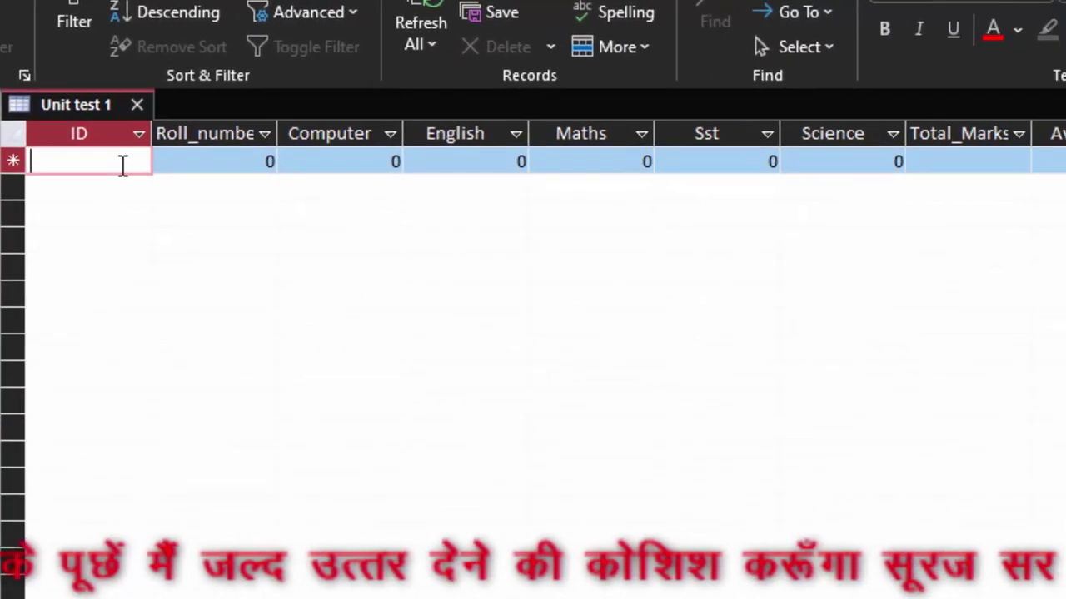
Enter record R01: roll number 1, marks 54, 56, 77, 34 and 55.
type("R01")
key("Tab")
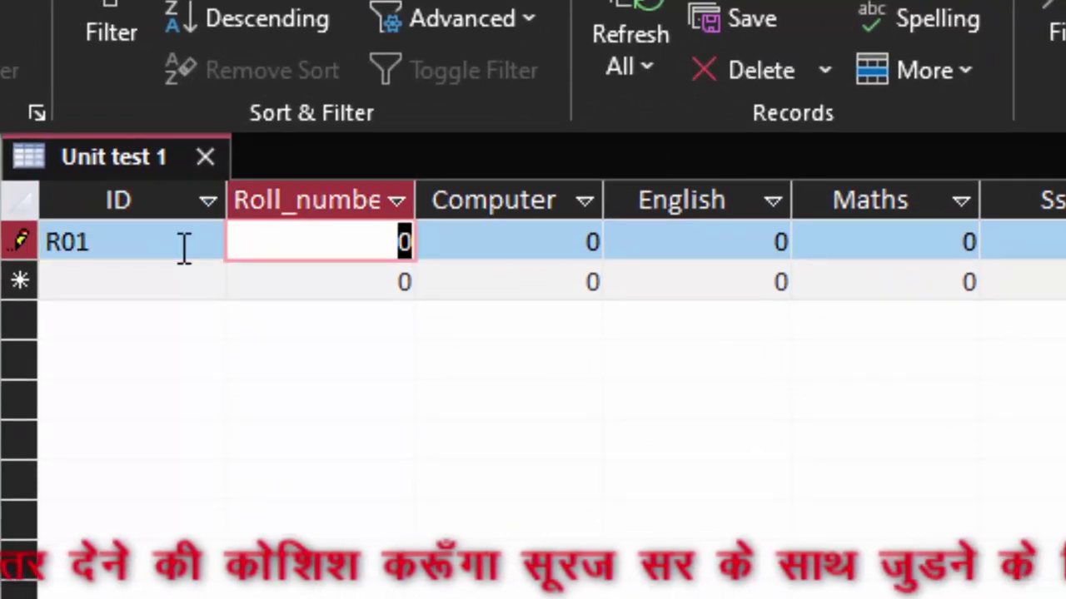
type("1")
key("Tab")
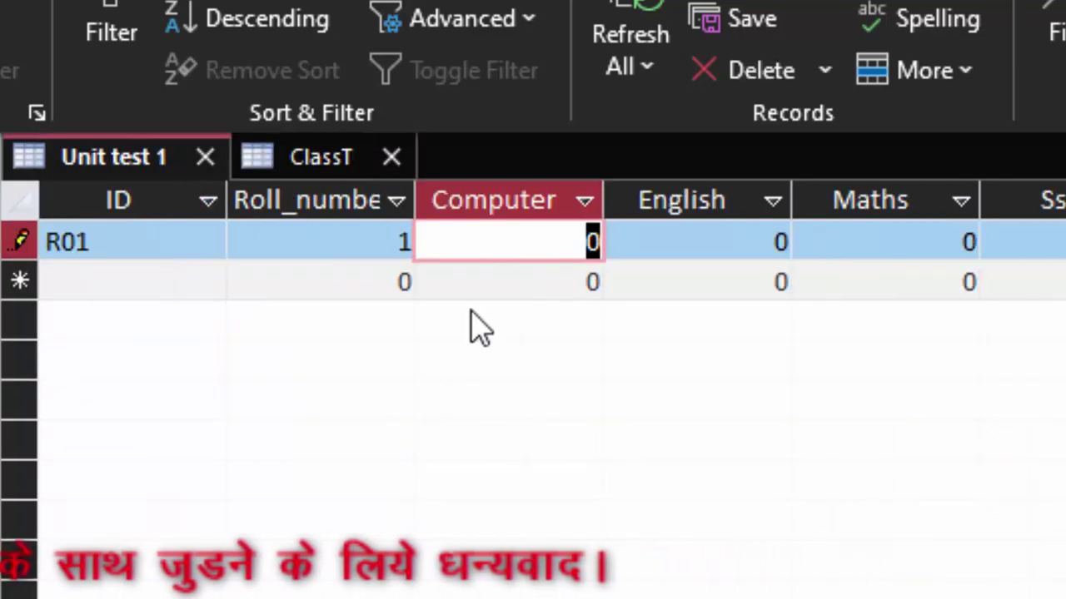
key("BackSpace")
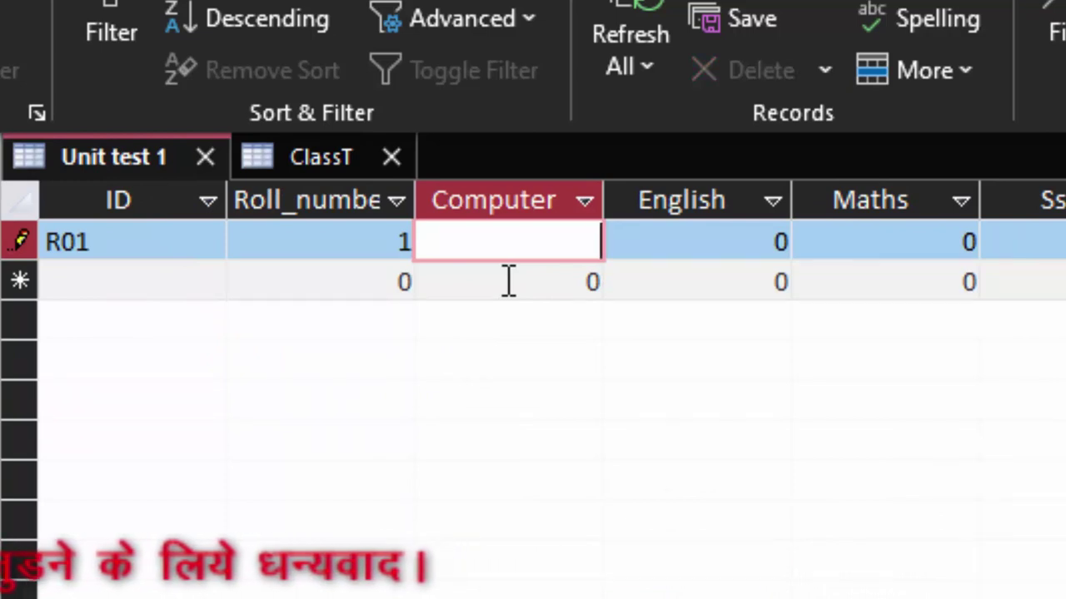
type("54")
key("Tab")
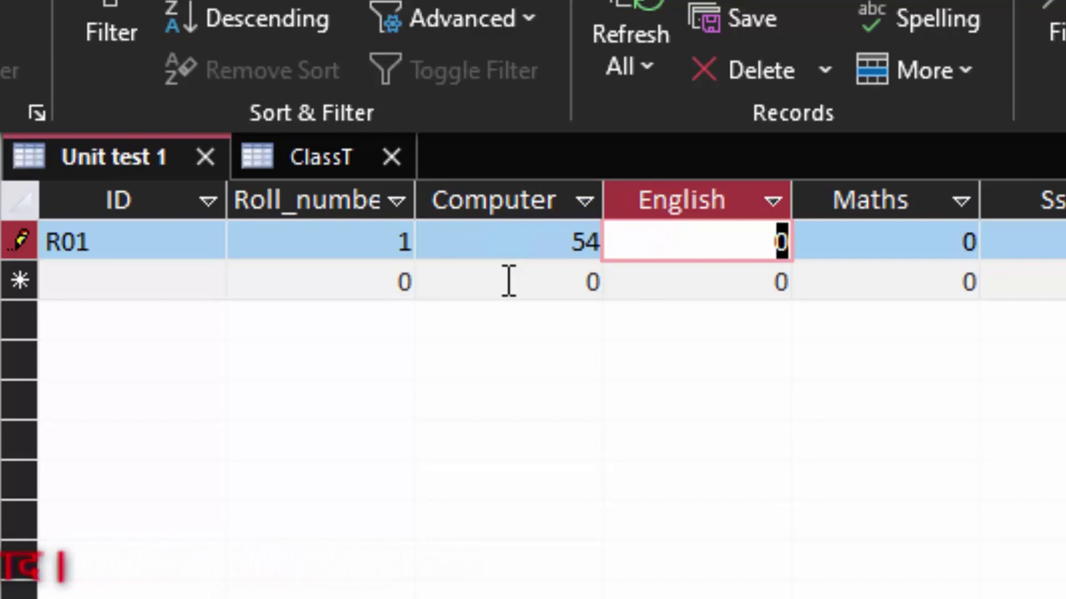
type("56")
key("Tab")
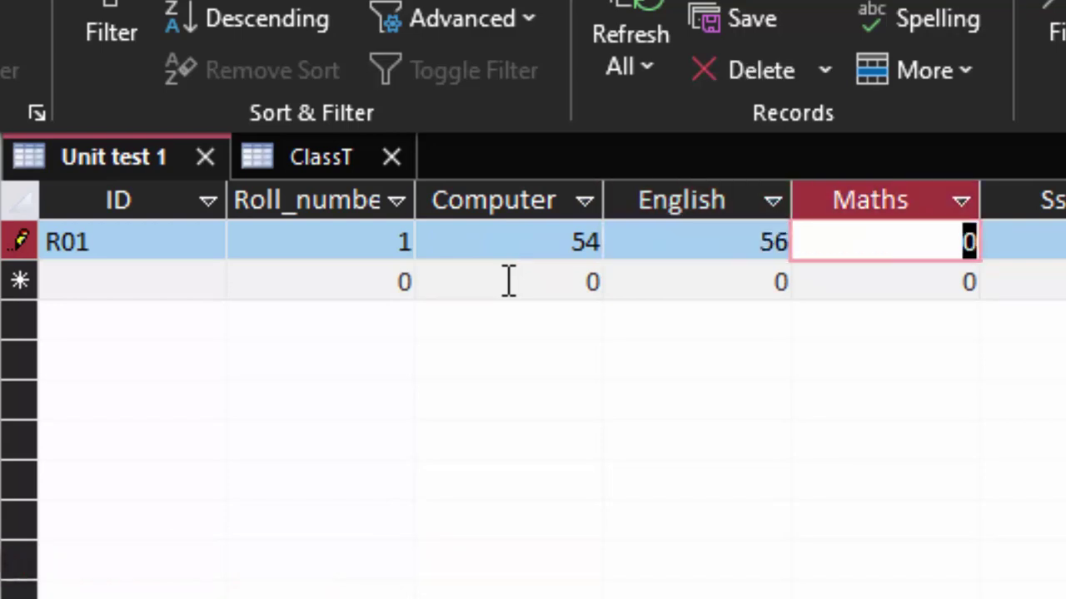
type("77")
key("Tab")
type("34")
key("Tab")
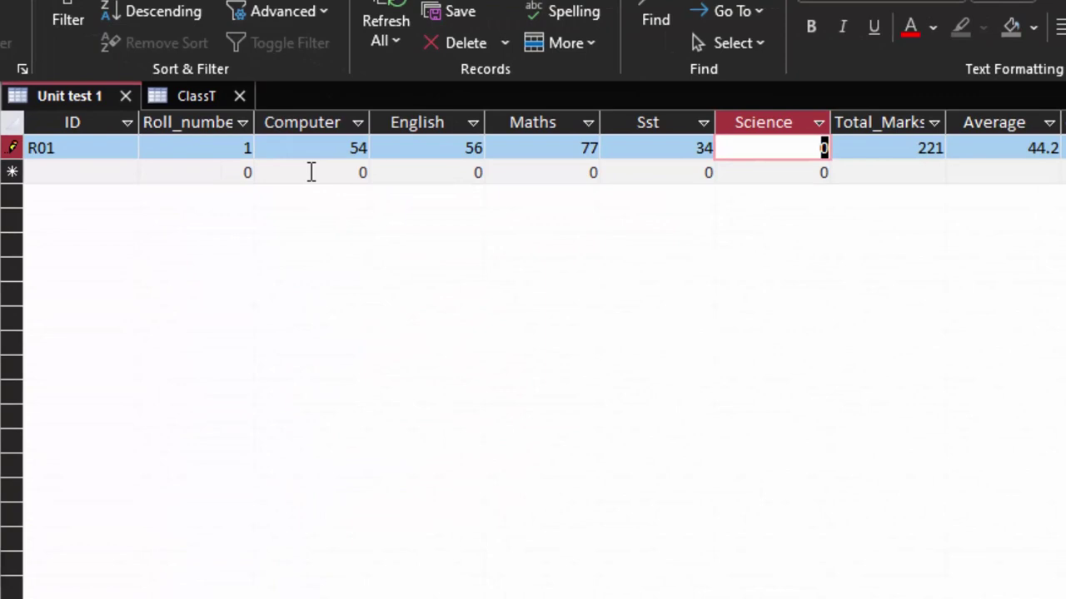
type("55")
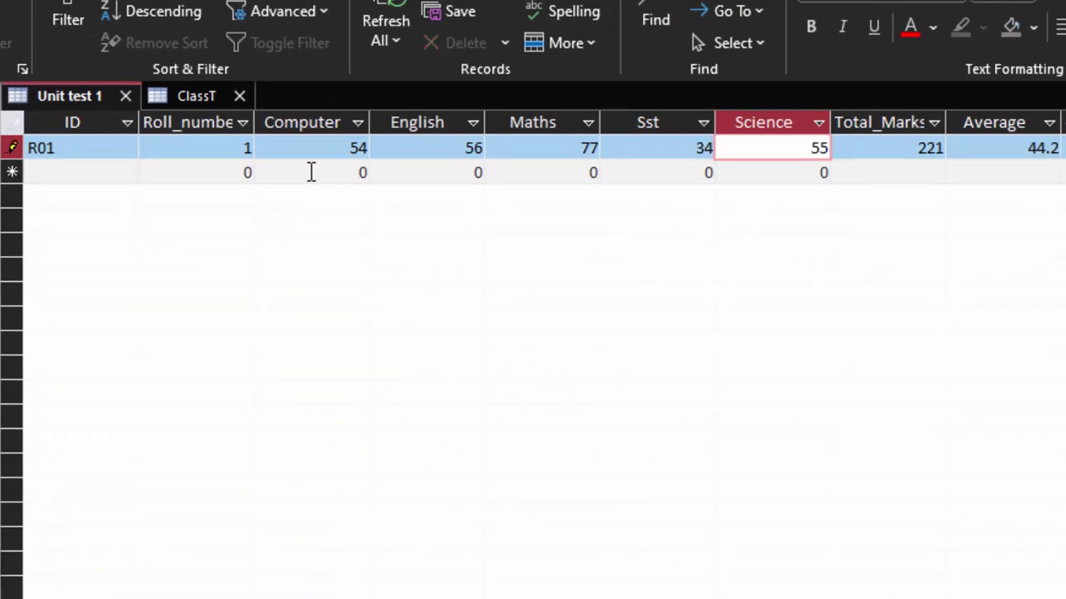
key("Tab")
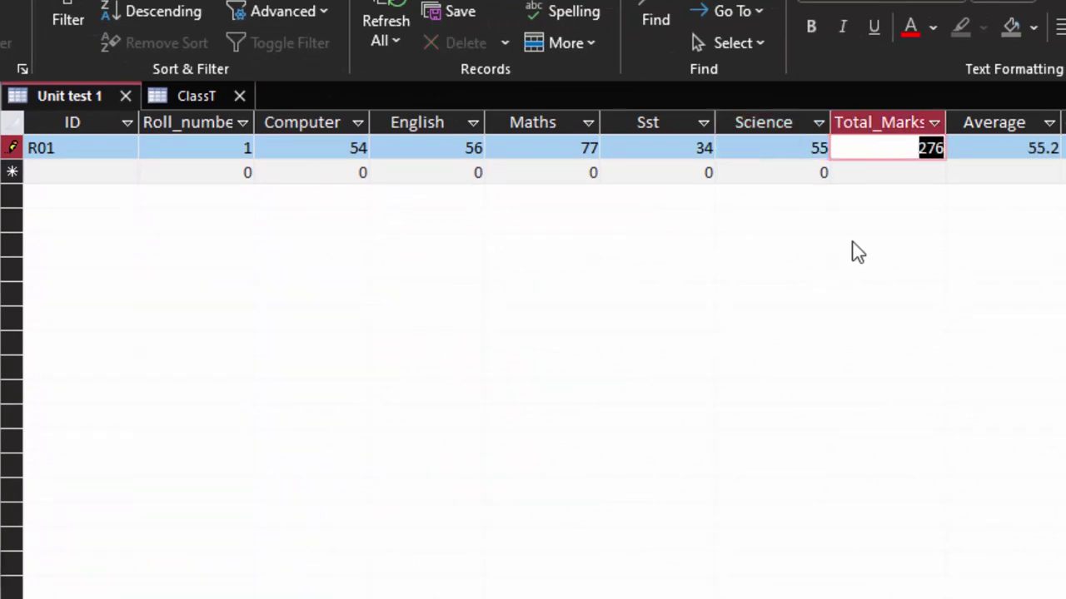
left_click(74, 174)
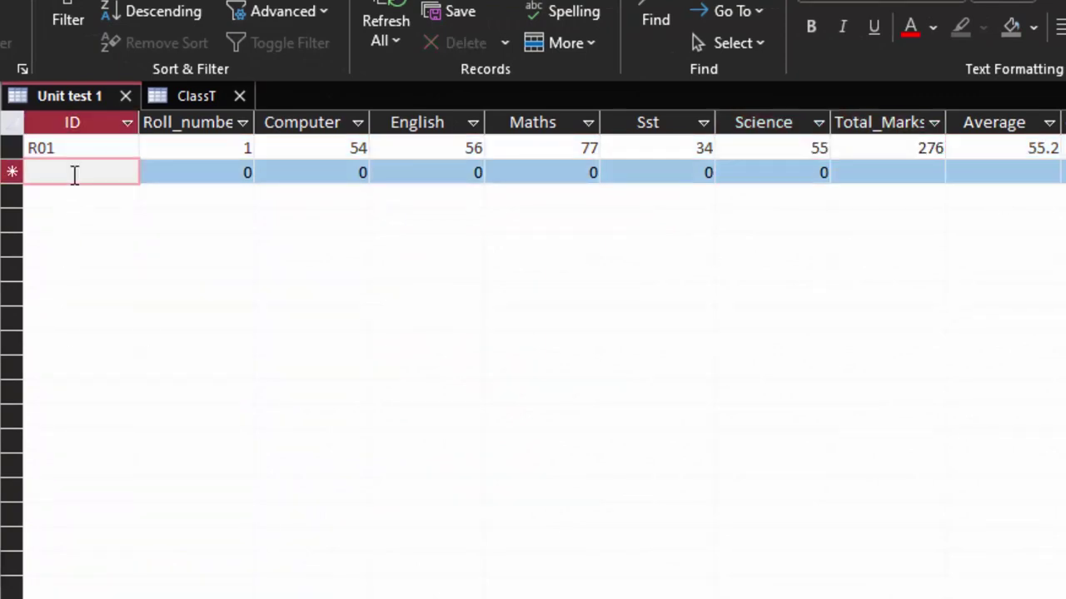
Enter record R02: roll number 2, marks 54, 34, 45, 66 and 32.
type("R02")
key("Tab")
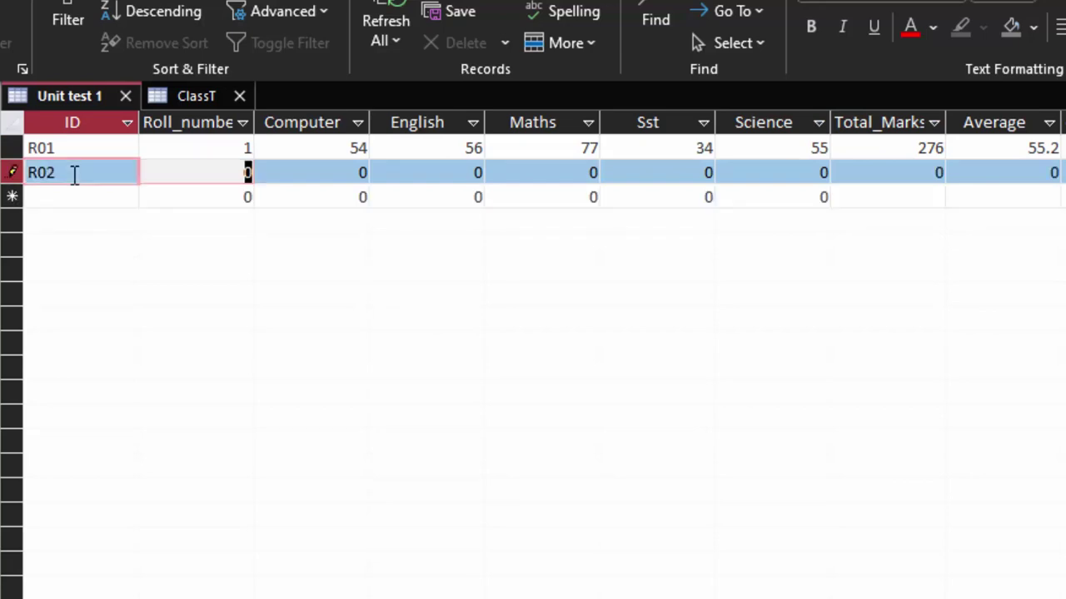
type("2")
key("Tab")
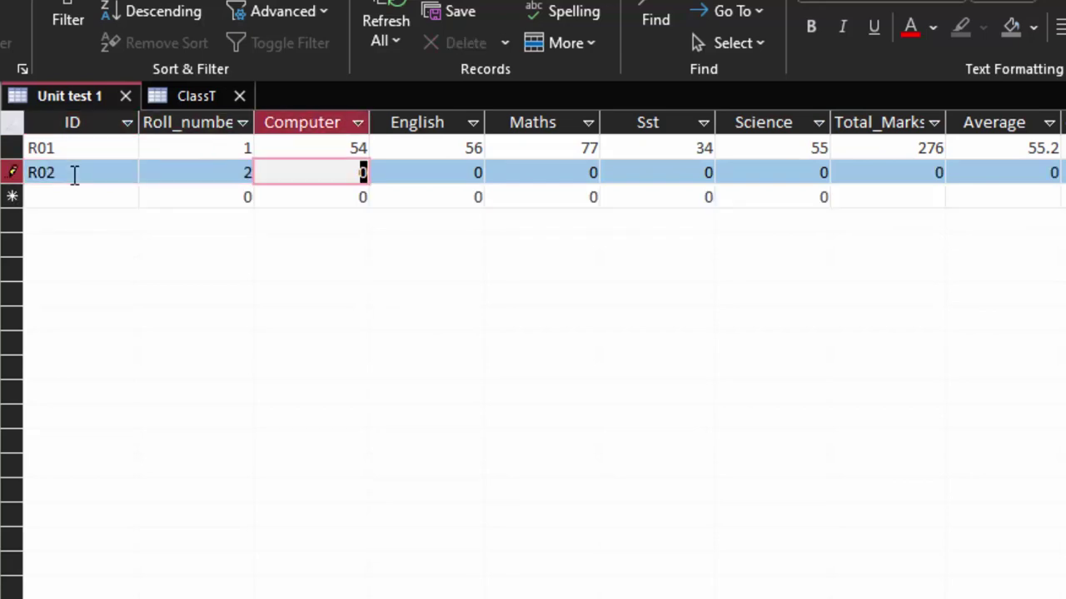
type("54")
key("Tab")
type("34")
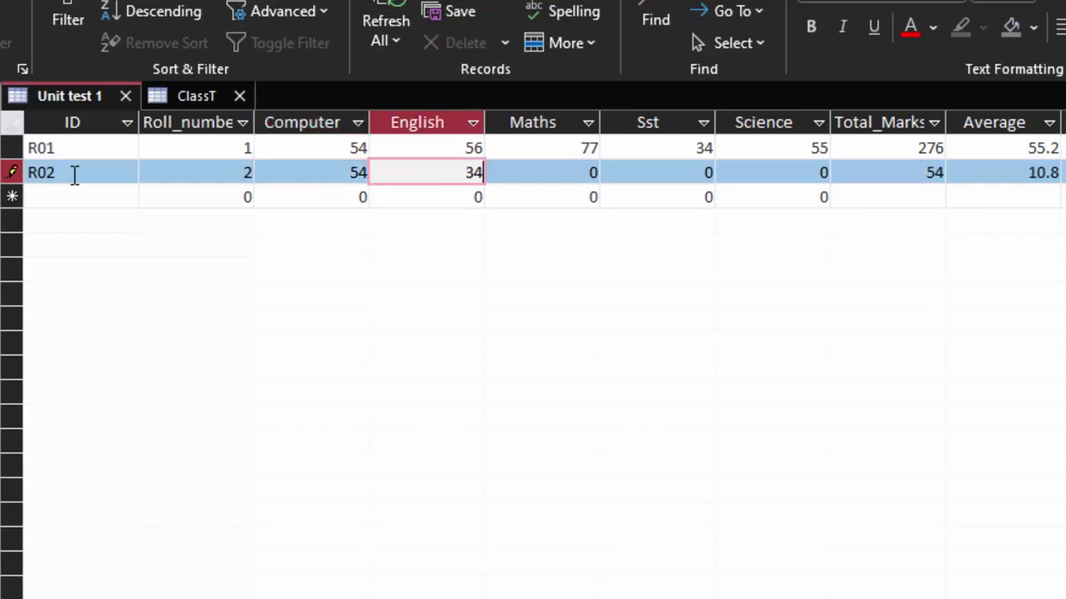
key("Tab")
type("45")
key("Tab")
type("6")
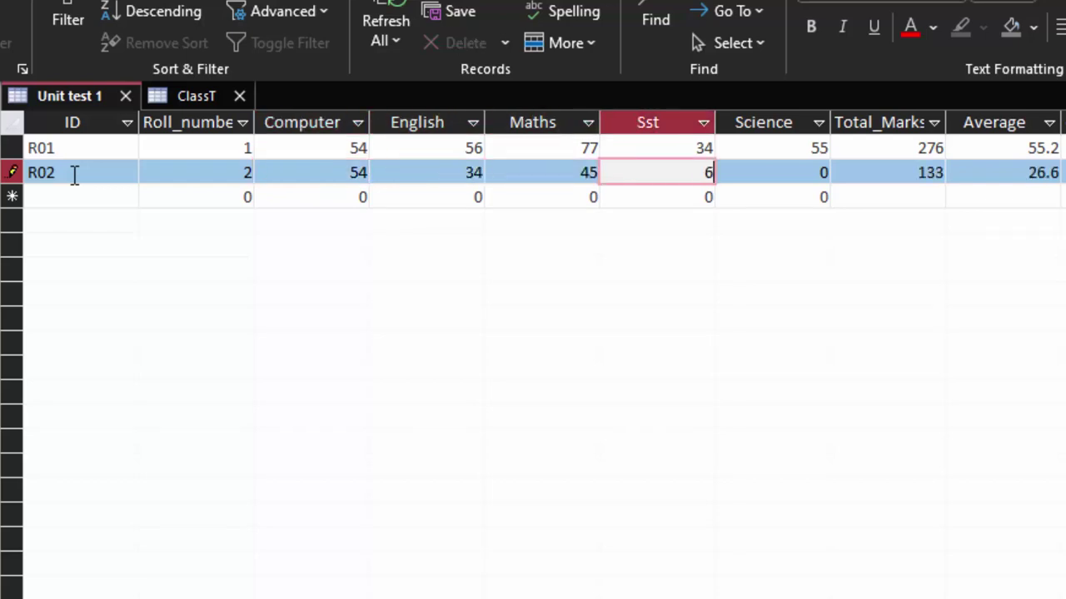
key("Tab")
type("232")
key("Tab")
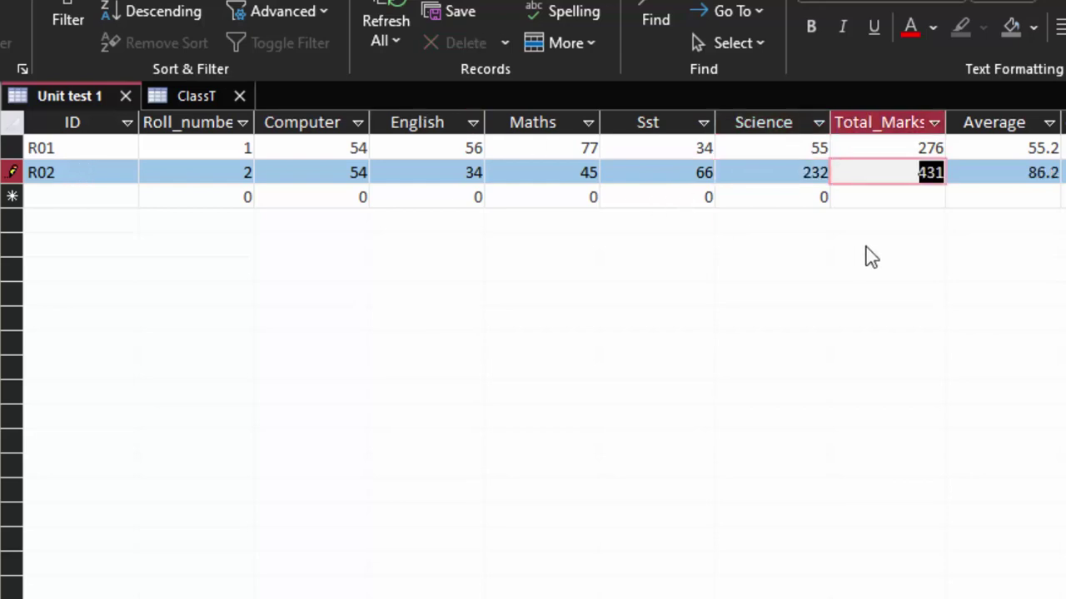
left_click(813, 172)
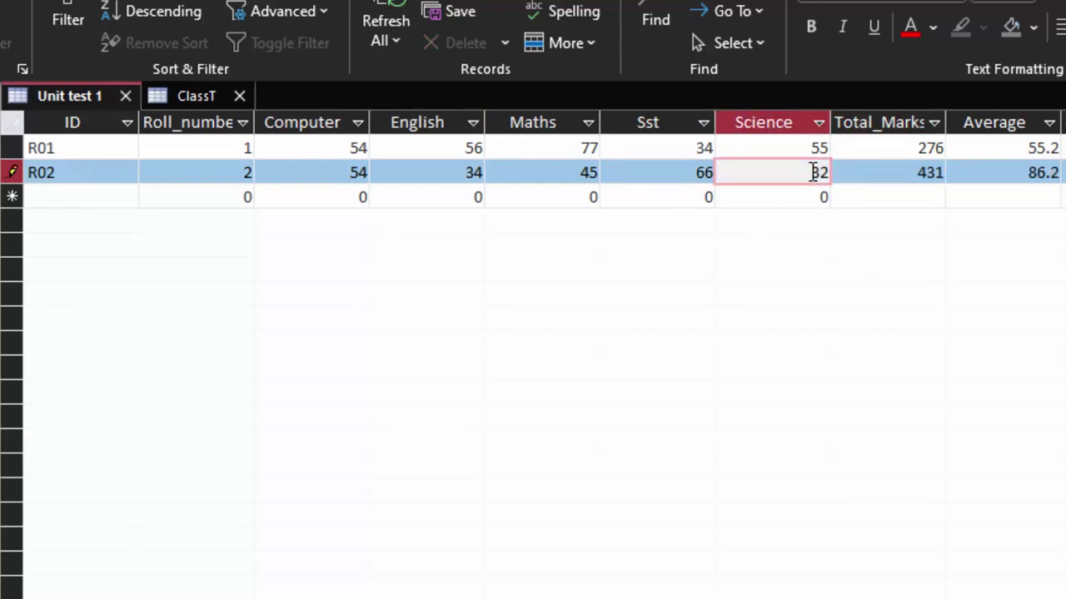
left_click(79, 204)
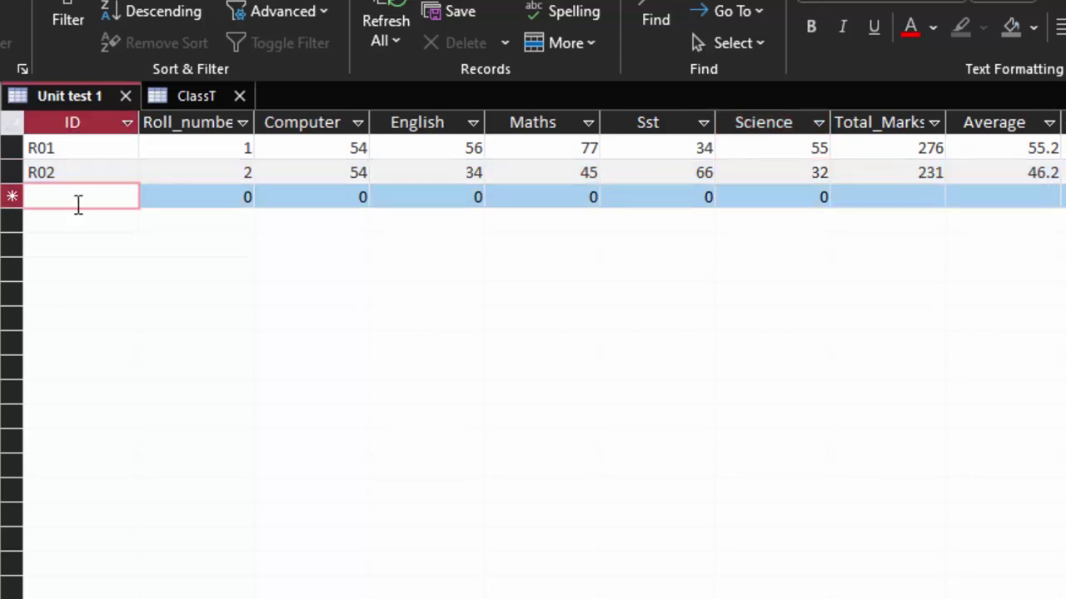
Enter record R03: roll number 3, marks 45, 66, 33, 77 and 54.
type("R03")
key("Tab")
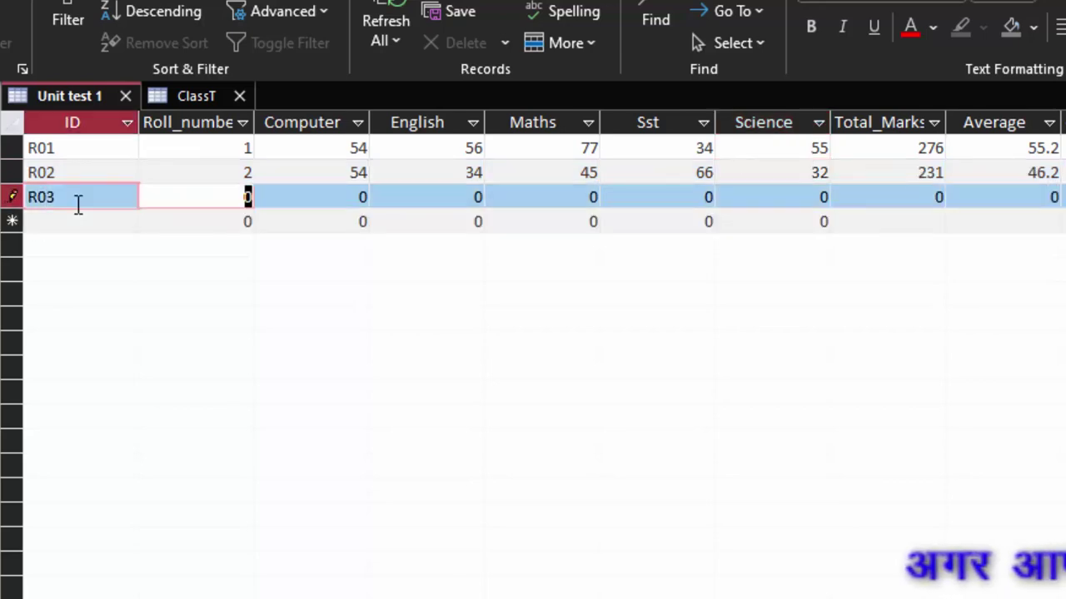
type("3")
key("Tab")
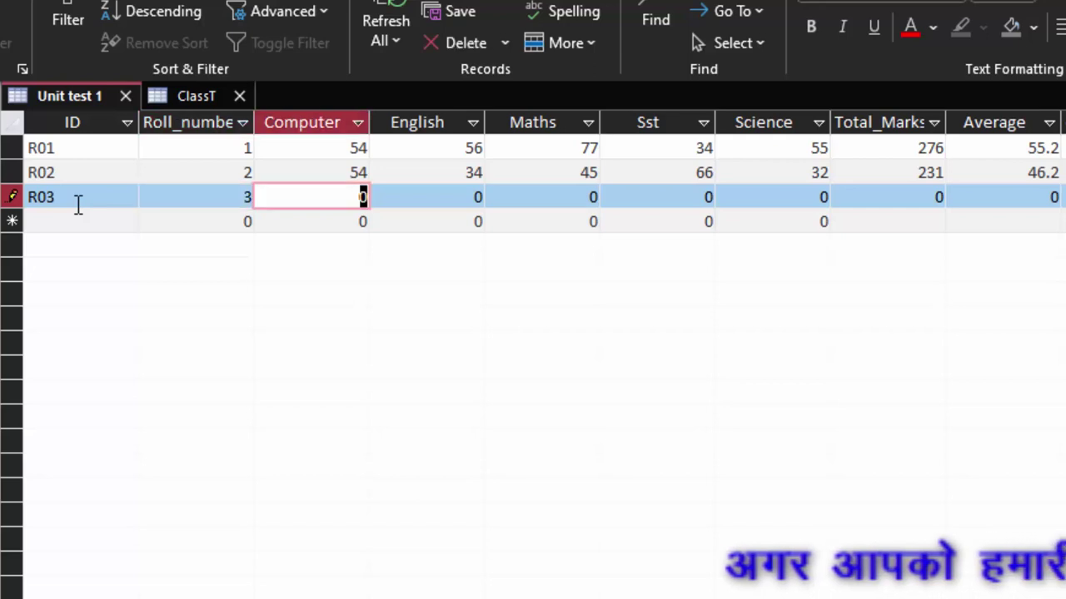
type("45")
key("Tab")
type("66")
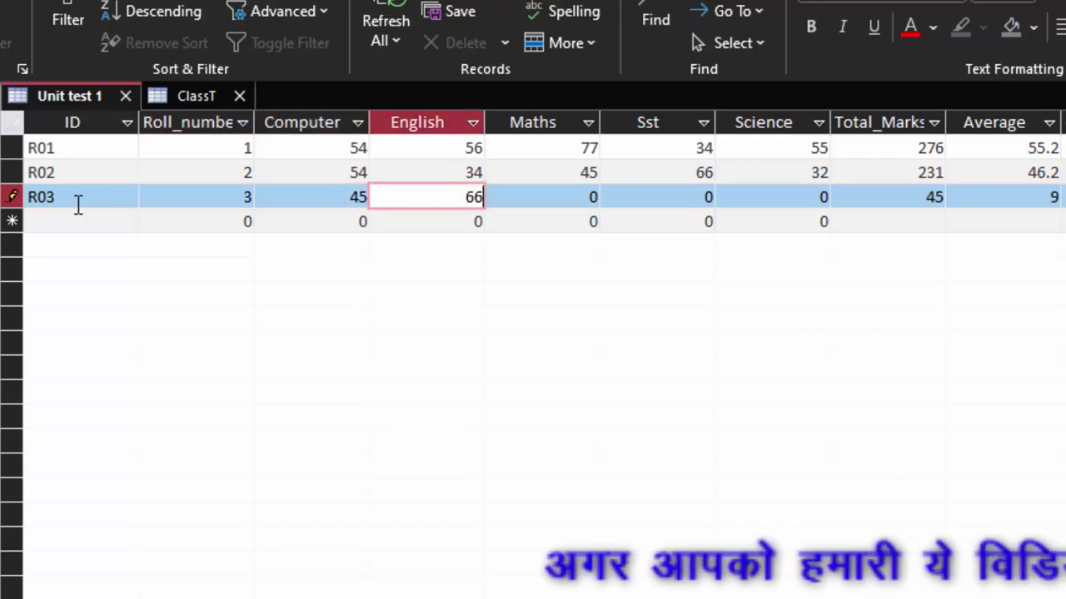
key("Tab")
type("3")
key("Tab")
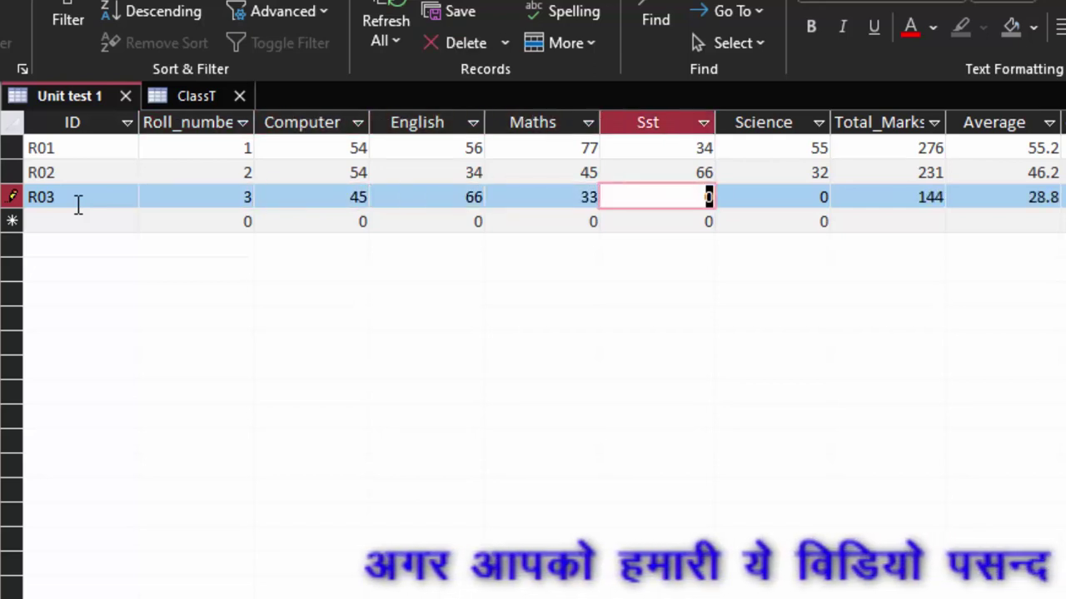
type("77")
key("Tab")
type("5")
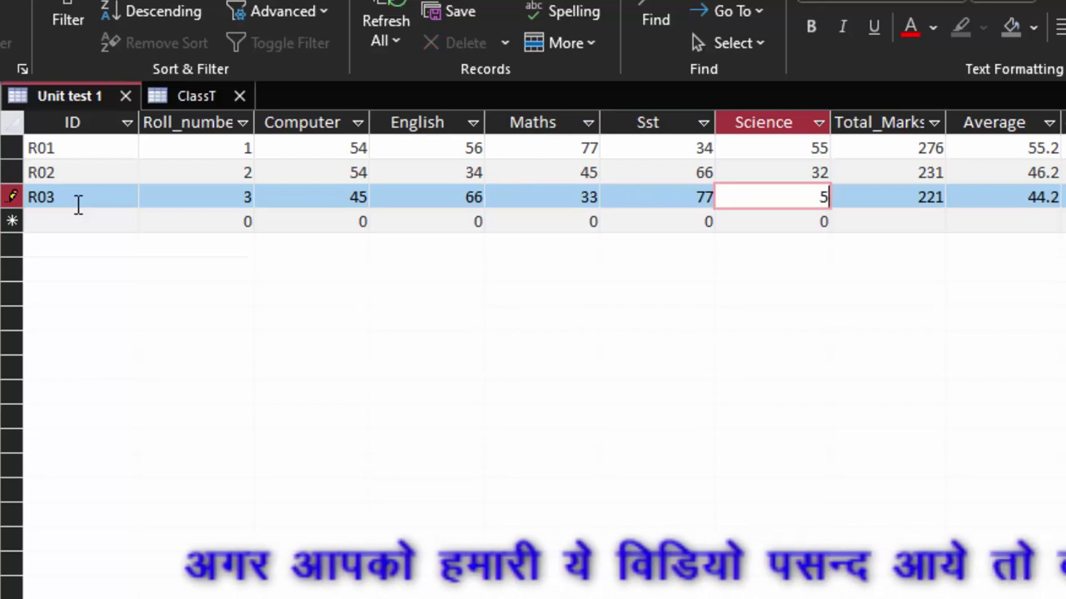
type("4")
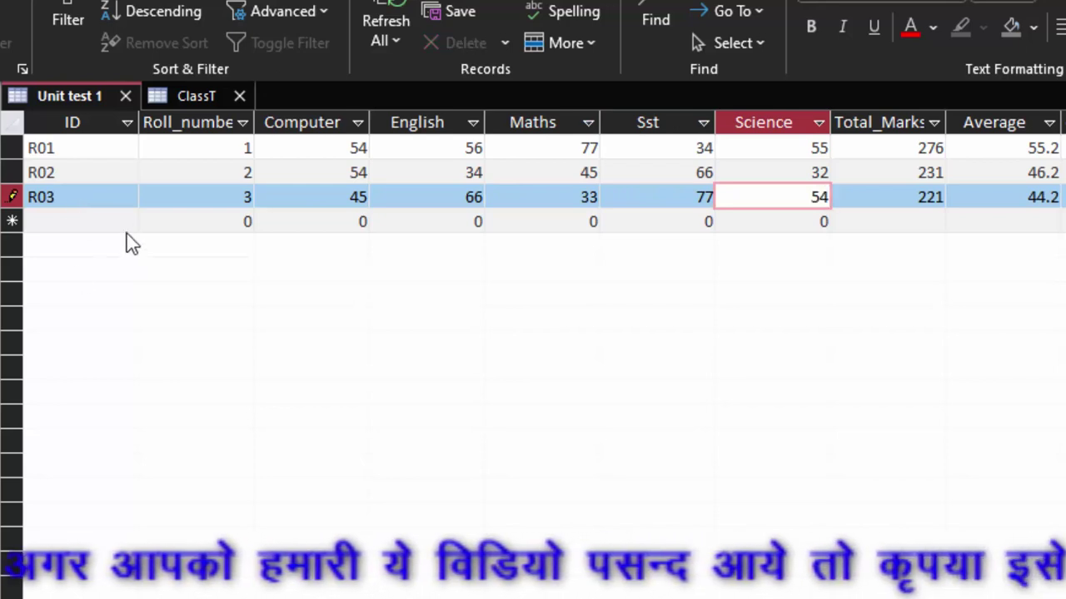
left_click(118, 222)
type("R")
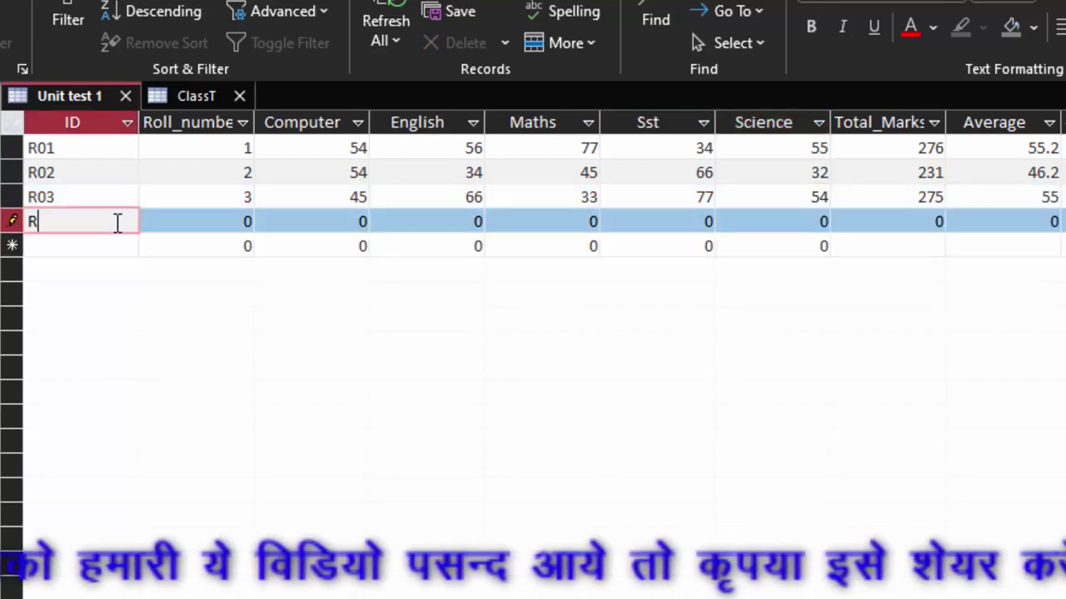
Start record R04 with roll number 4 and a Computer mark of 23.
type("04")
key("Tab")
type("4")
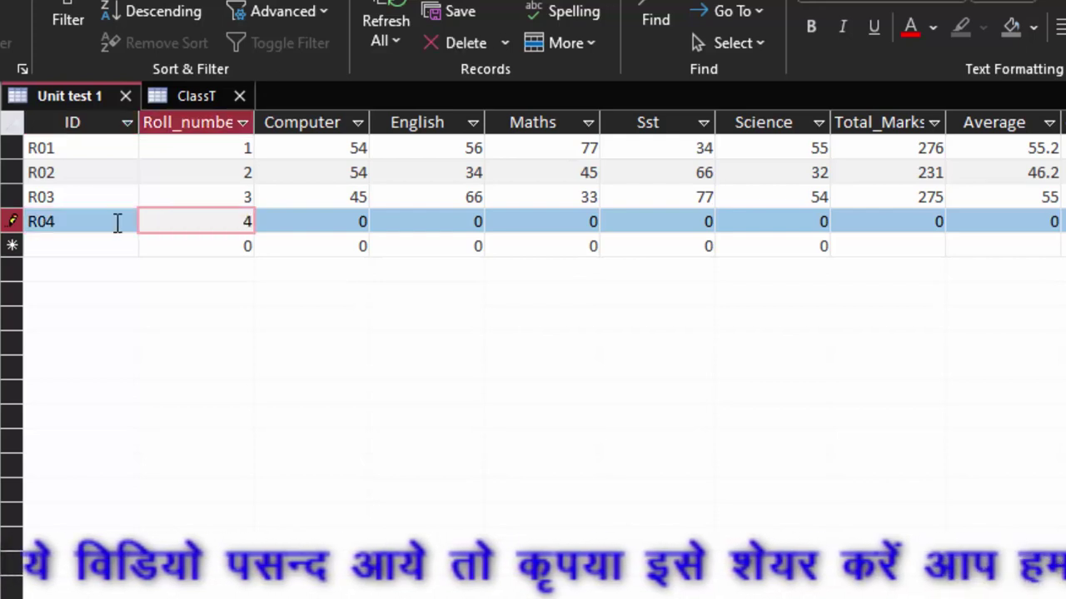
key("Tab")
type("23")
key("Tab")
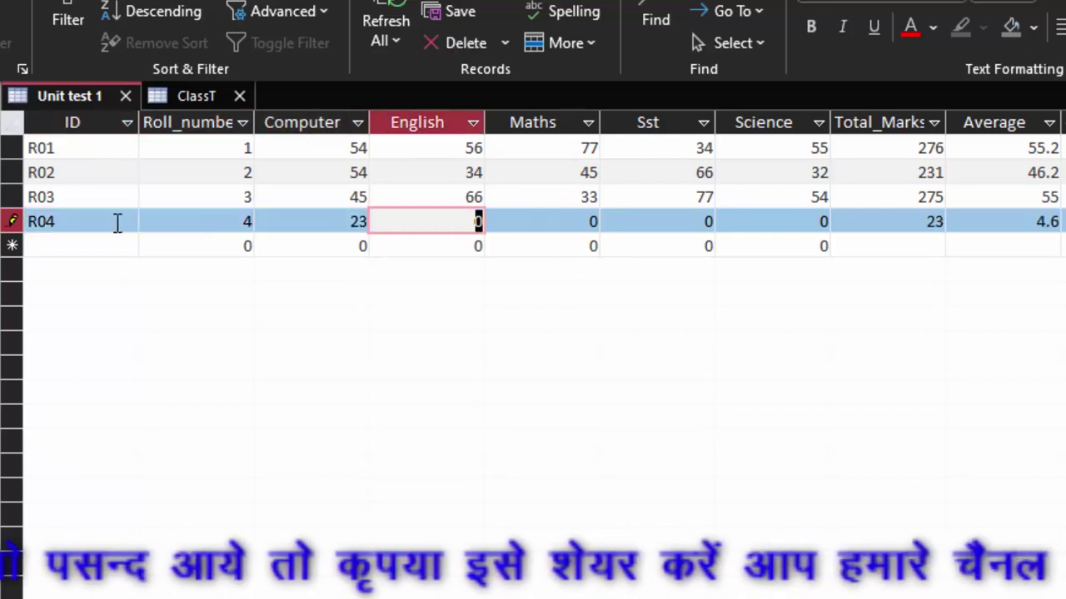
Enter R04's marks: English 12, Maths 66, Sst 23 and Science 35.
type("12")
key("Tab")
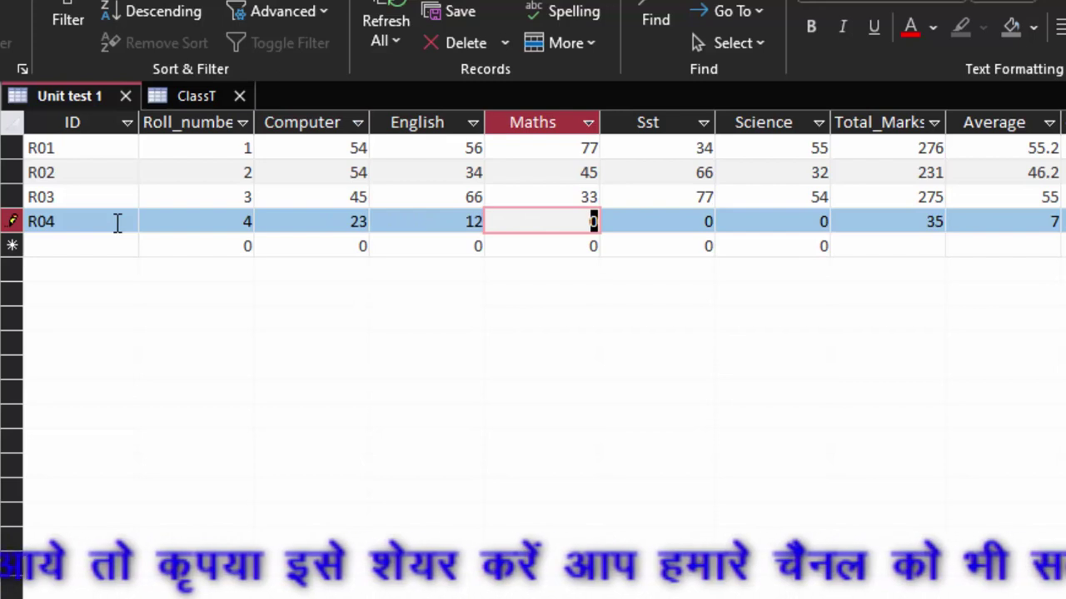
type("66")
key("Tab")
type("2")
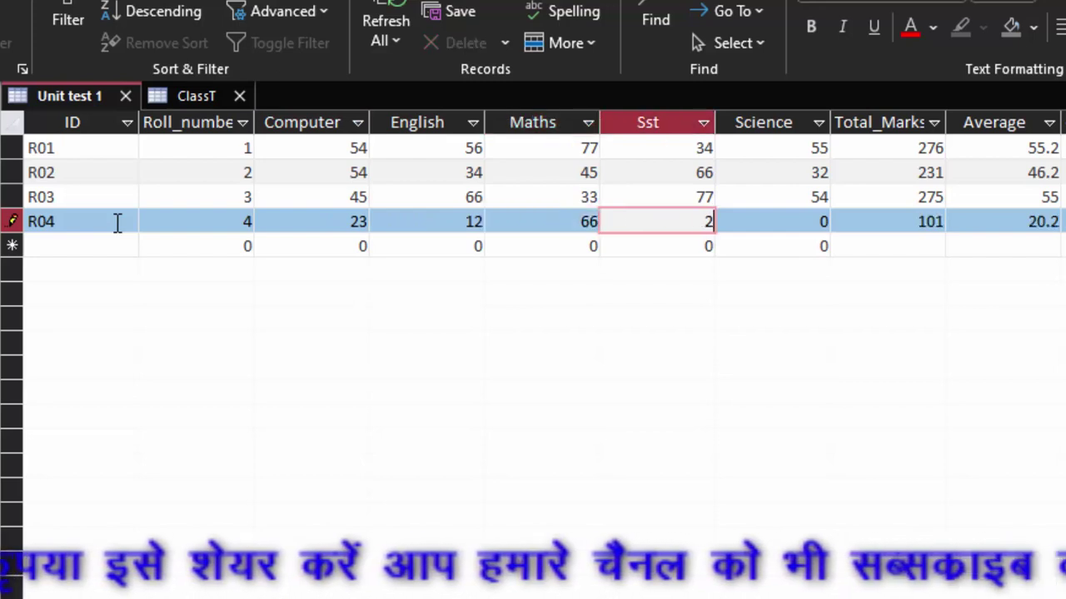
type("3")
key("Tab")
type("3")
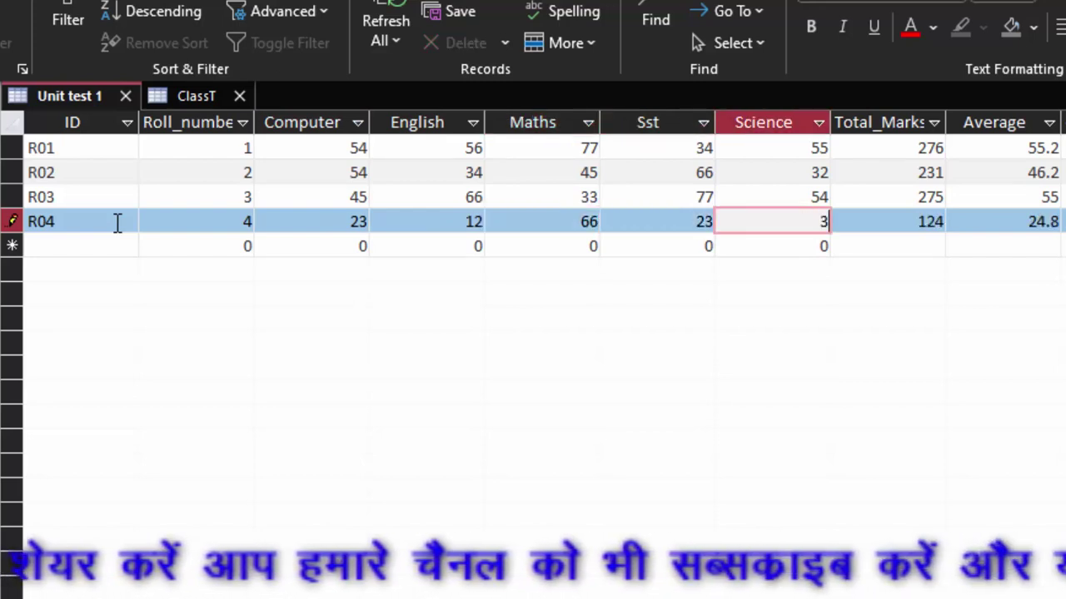
key("Tab")
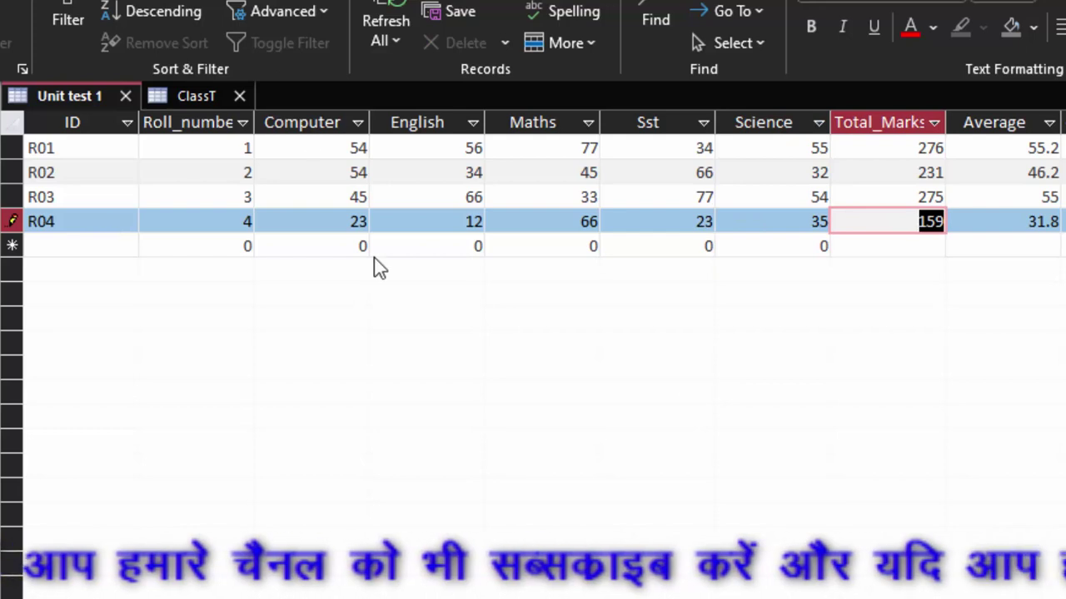
Close the Unit test 1 and ClassT datasheets.
left_click(125, 97)
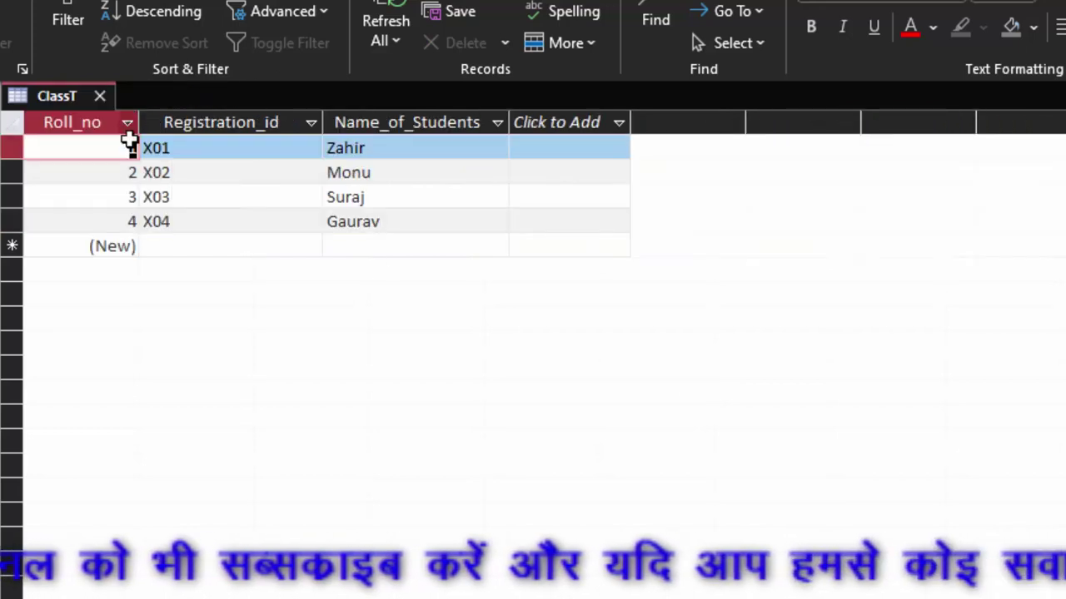
left_click(106, 97)
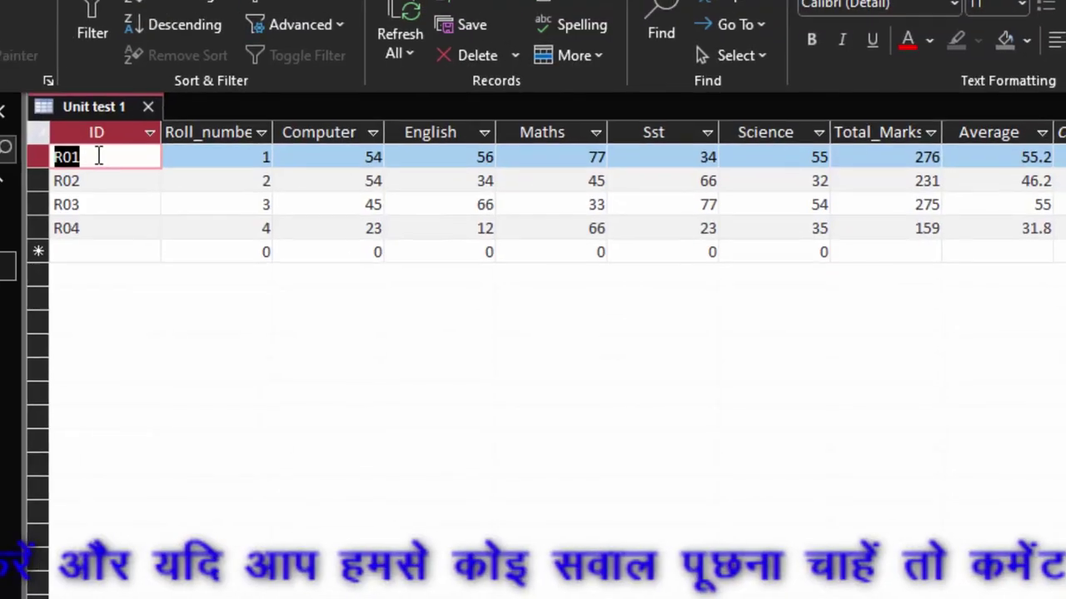
left_click(256, 216)
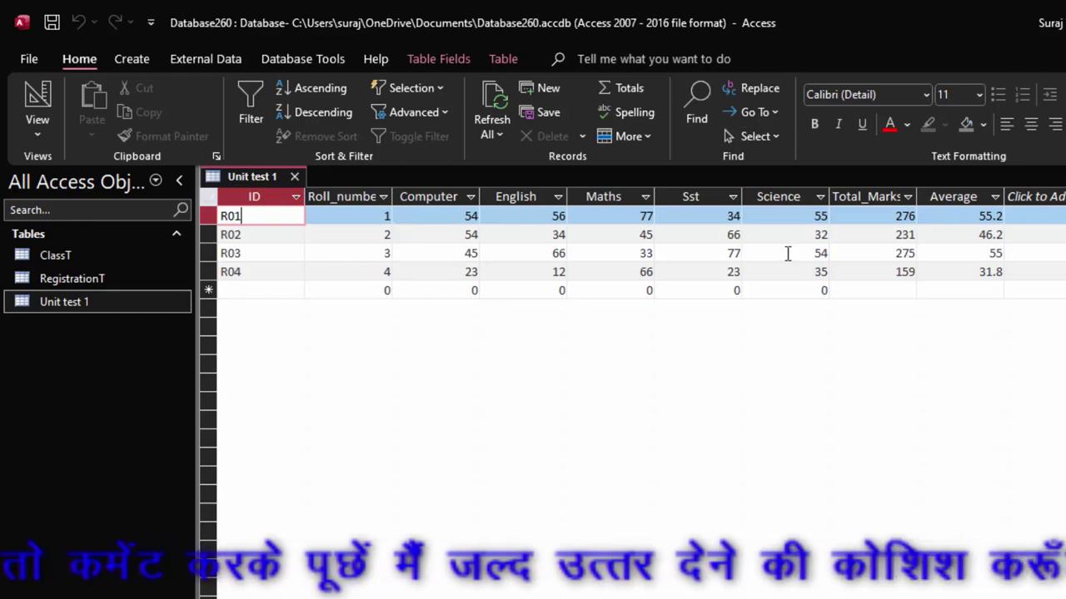
Close Unit test 1 and create a new blank table in Design view.
left_click(295, 176)
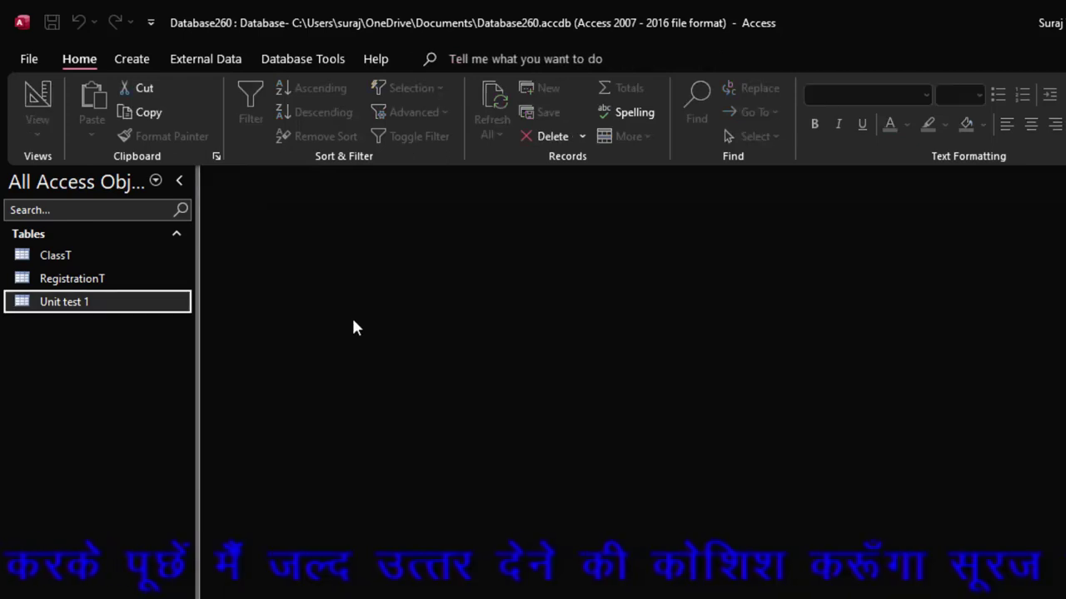
left_click(118, 62)
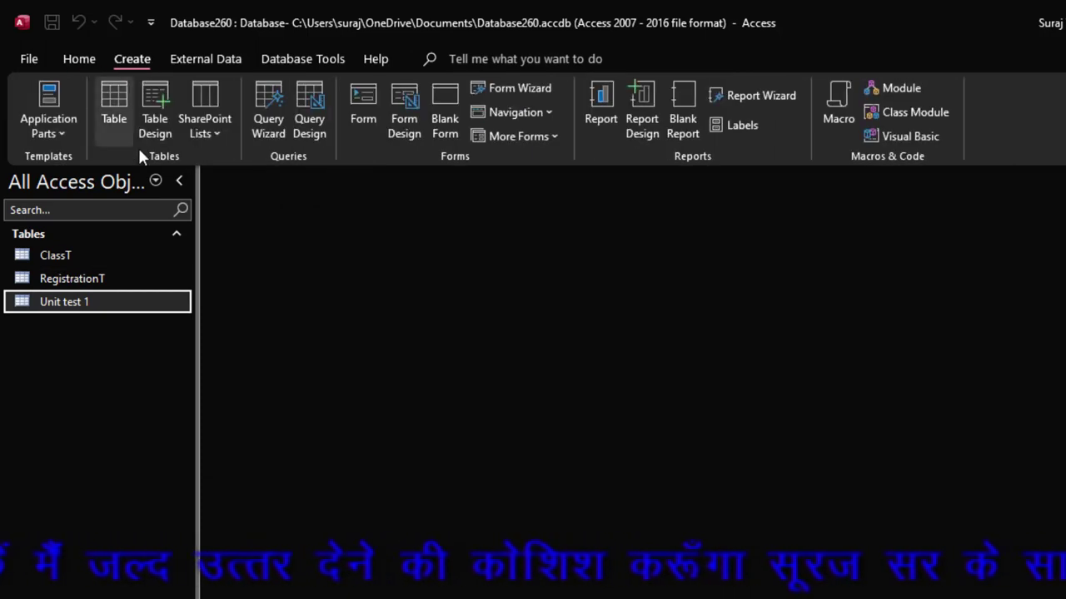
left_click(117, 100)
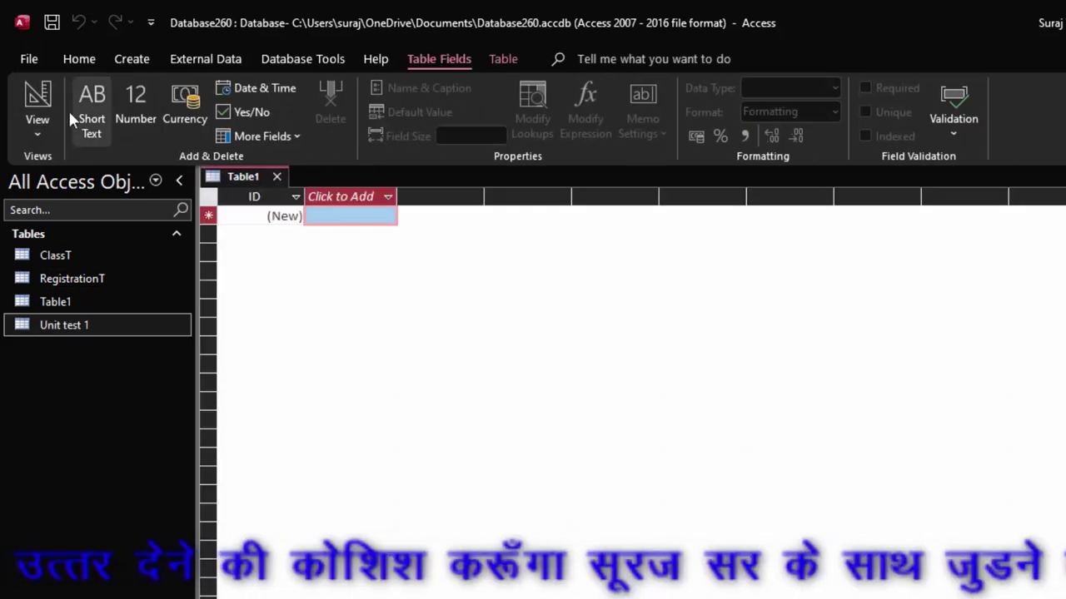
left_click(38, 99)
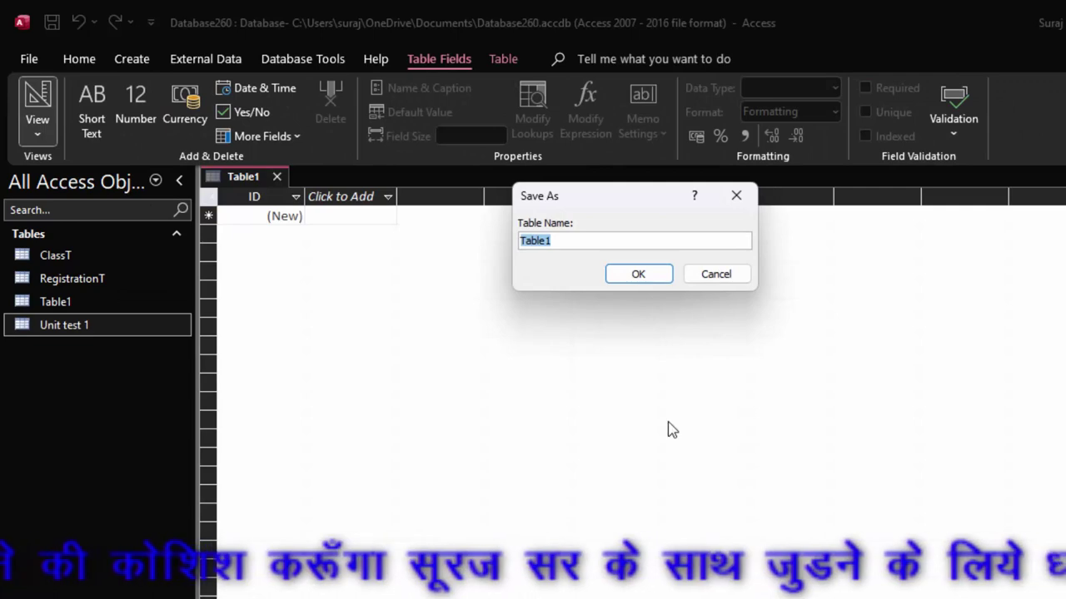
Save the table as Unit test2 and begin renaming its ID field to Adhar_id.
key("BackSpace")
type("Uni")
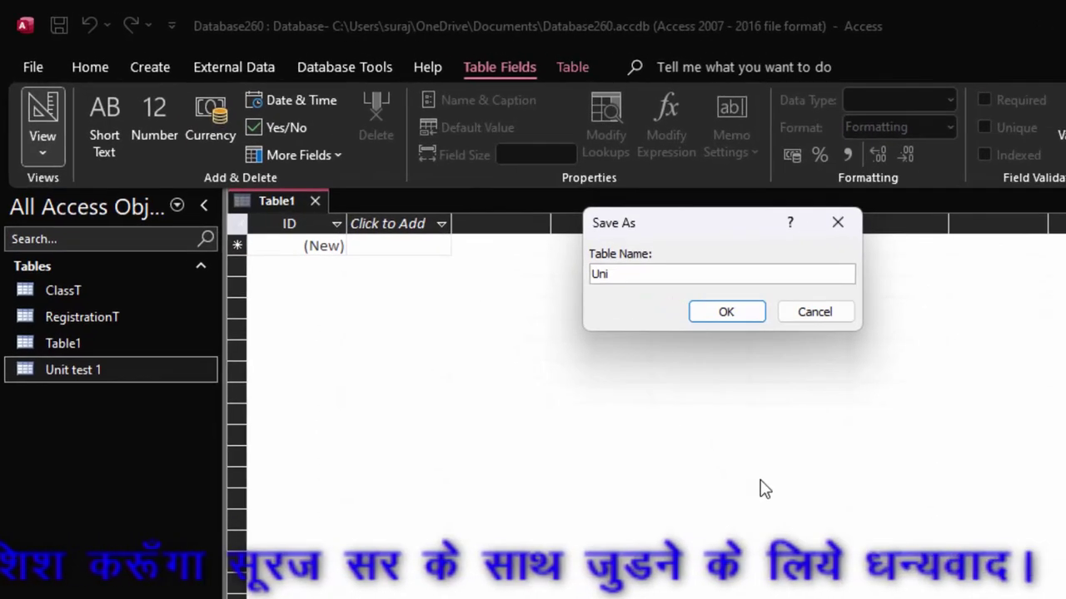
type("t test")
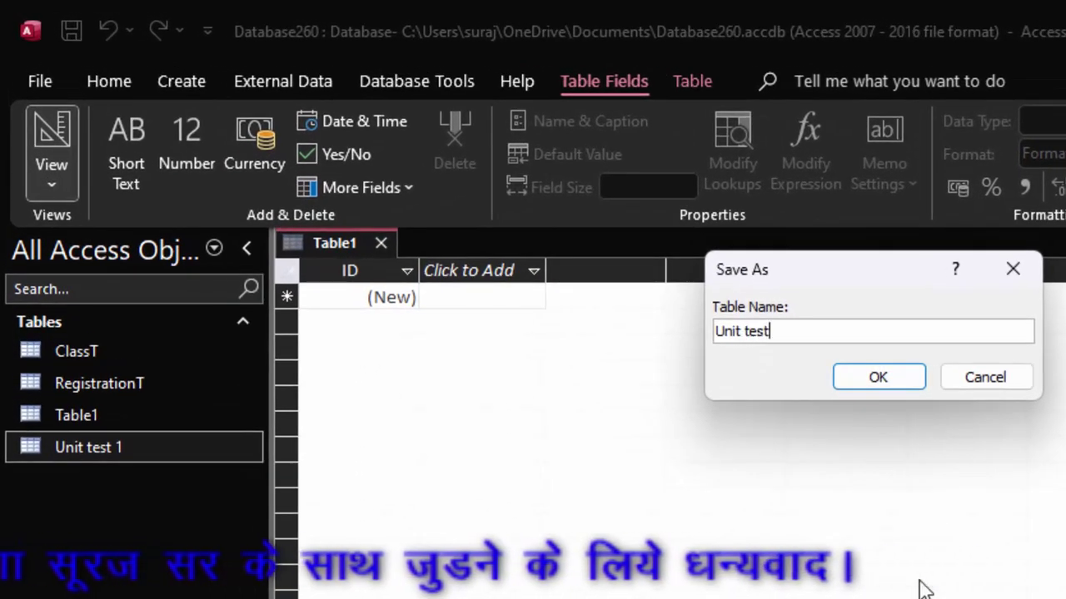
type("2")
key("Return")
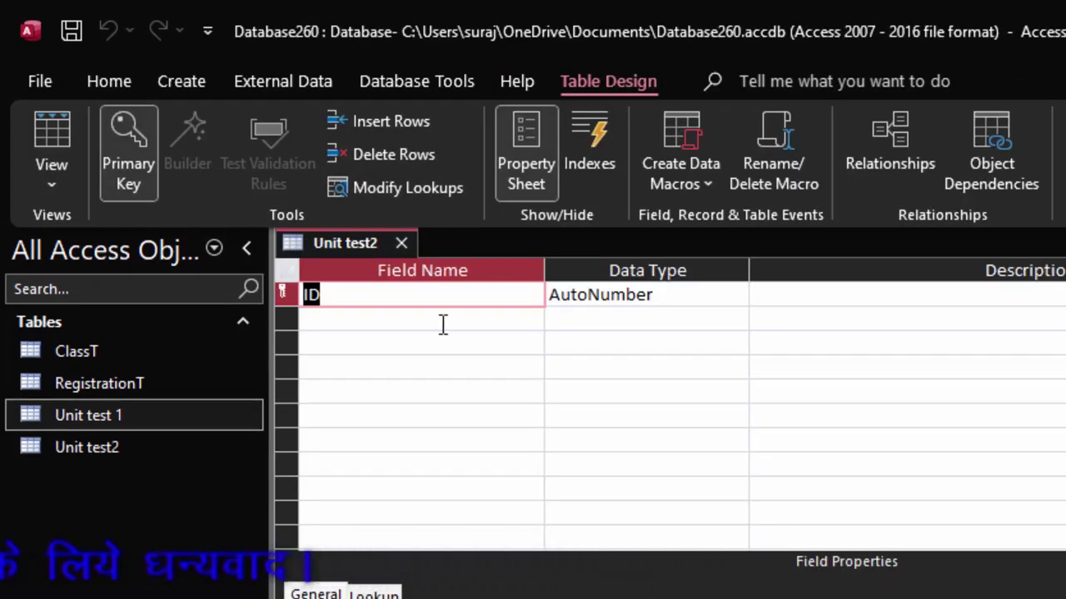
key("BackSpace")
type("Ad")
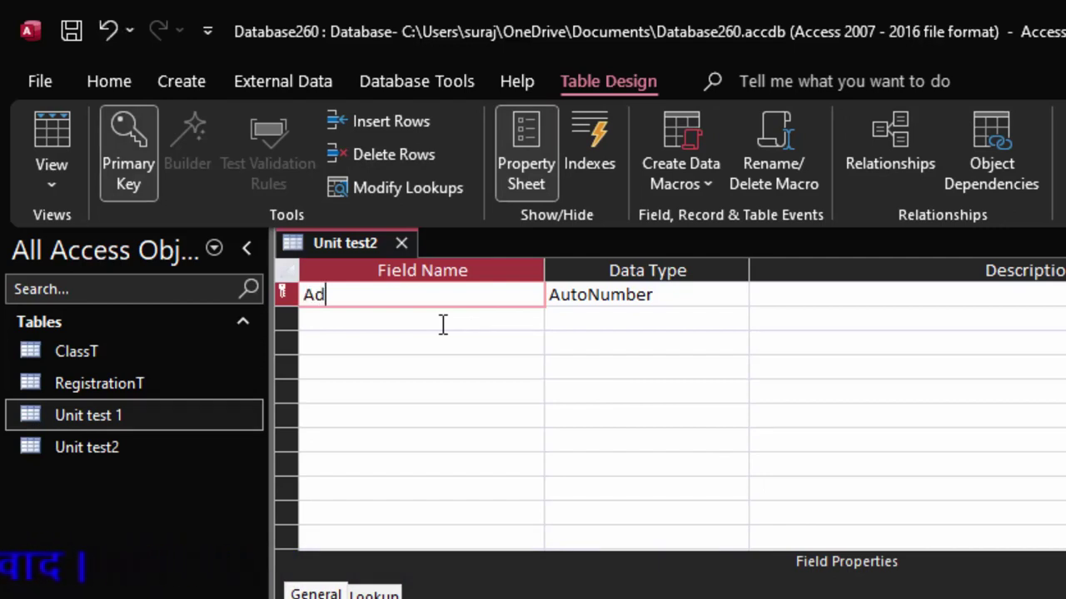
type("har_id")
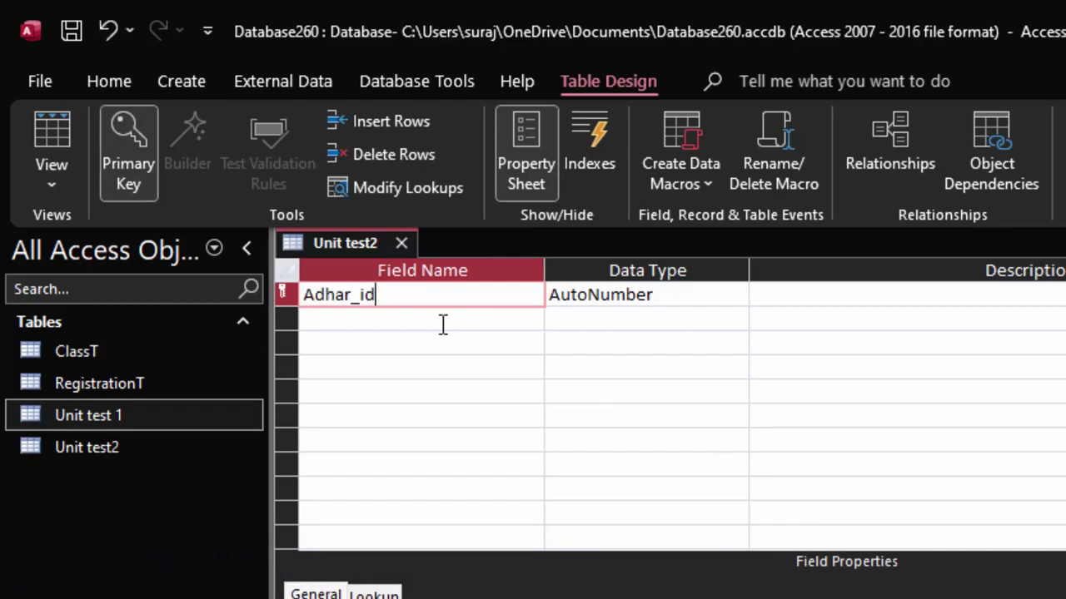
Make Adhar_id a Short Text field and add an Id field, also Short Text.
key("Tab")
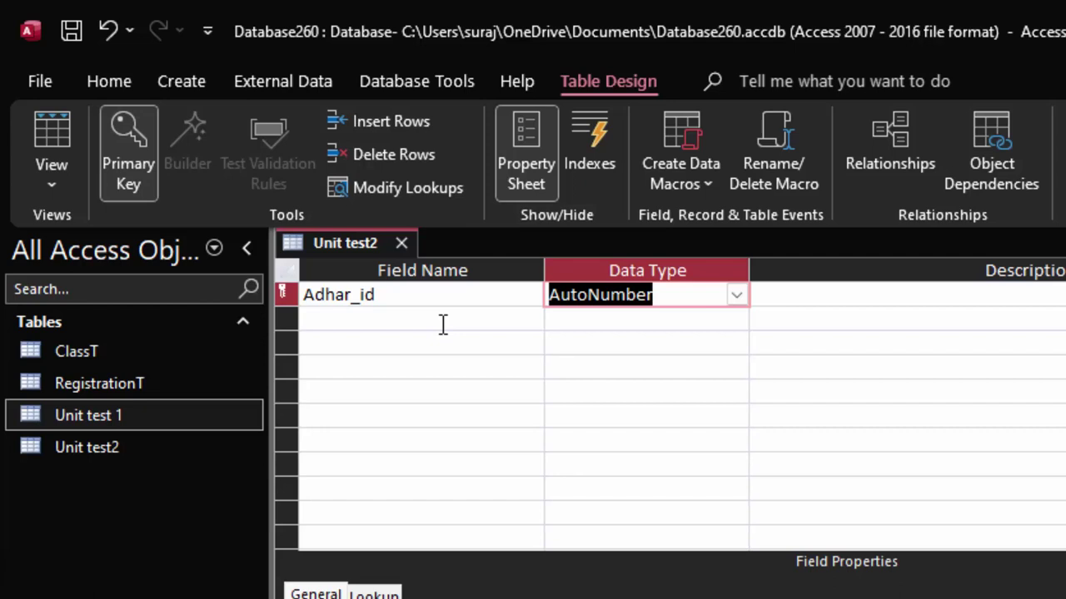
left_click(737, 295)
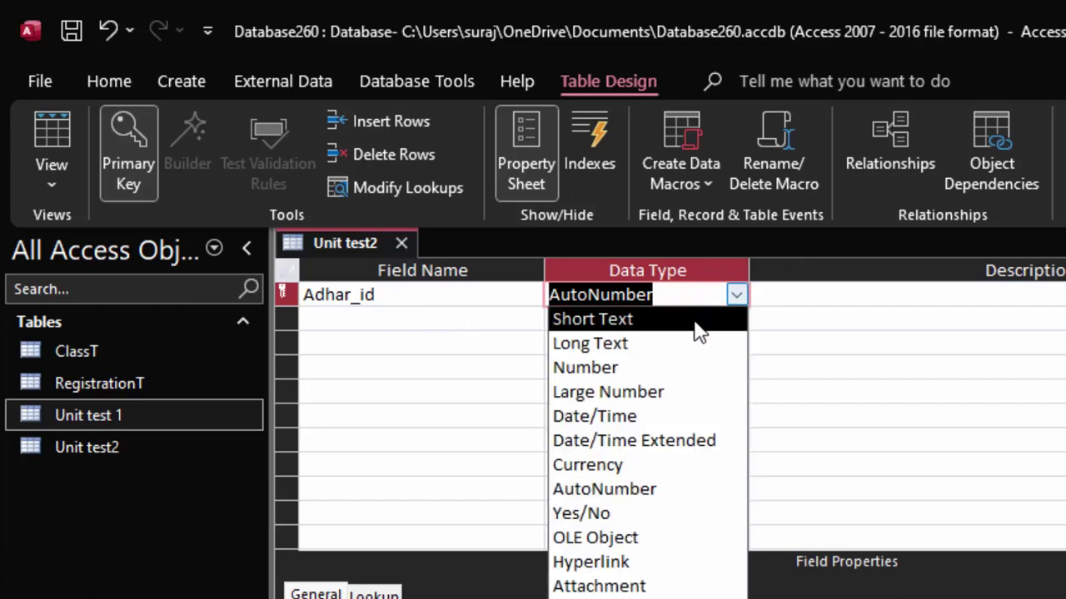
left_click(697, 320)
left_click(451, 322)
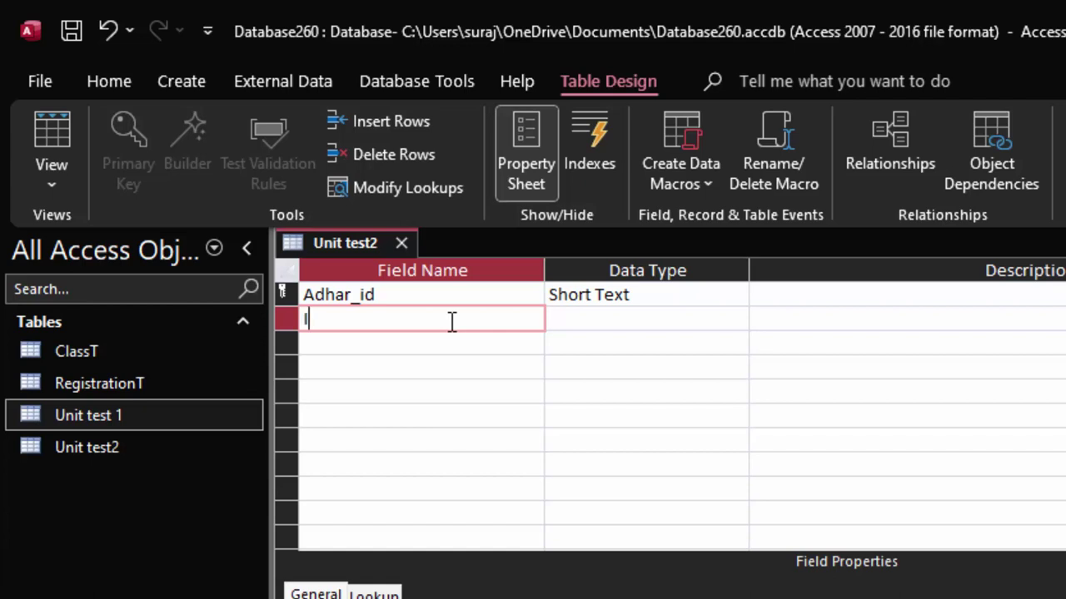
type("Id")
left_click(631, 314)
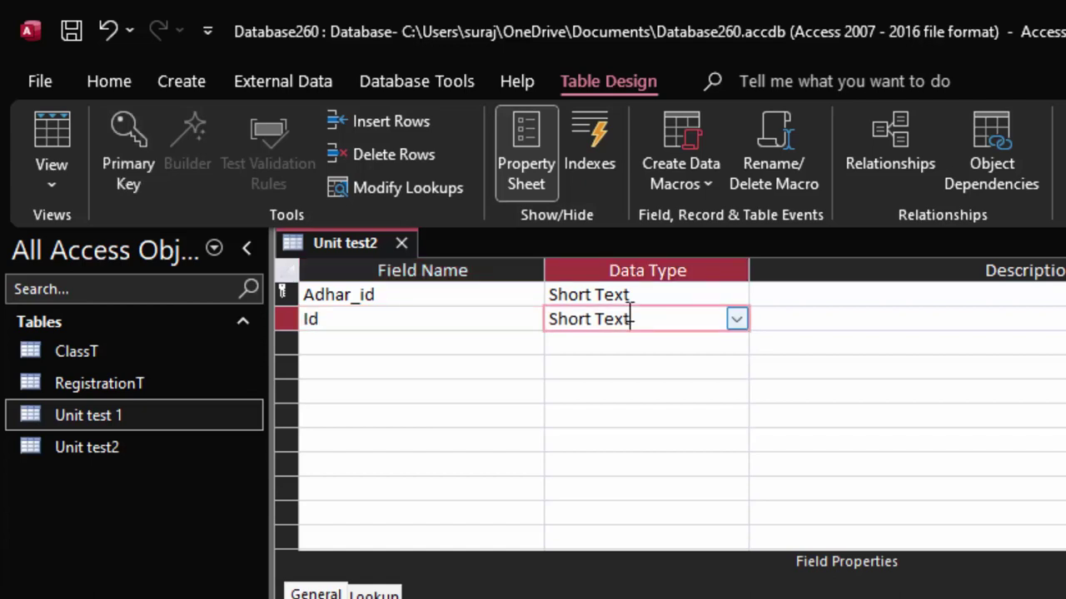
left_click(378, 346)
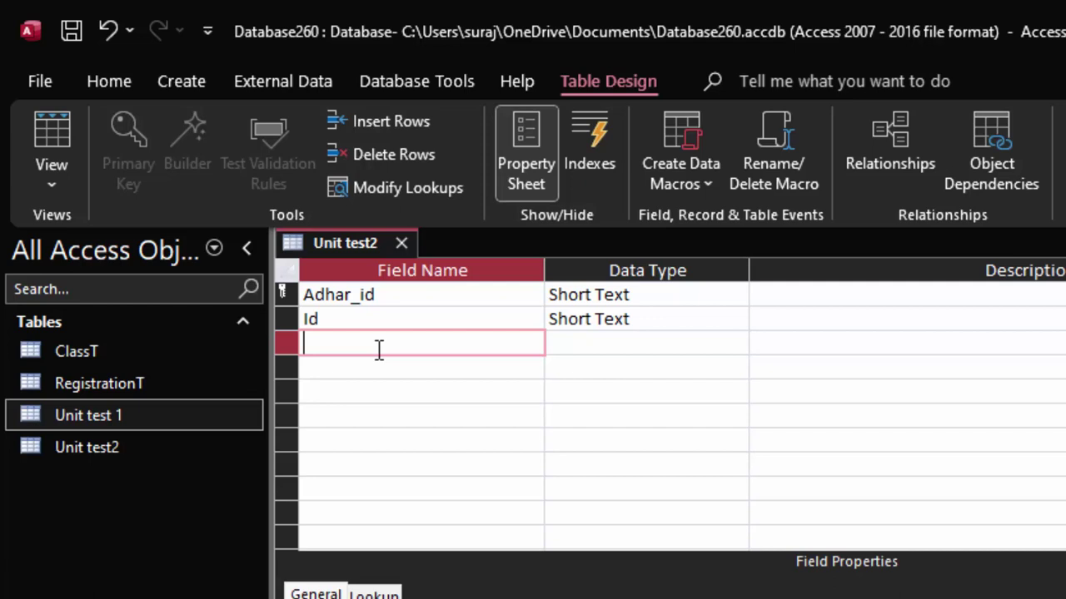
left_click(152, 418)
Open Unit test 1's data, then save Unit test2 and return it to Design view.
double_click(151, 418)
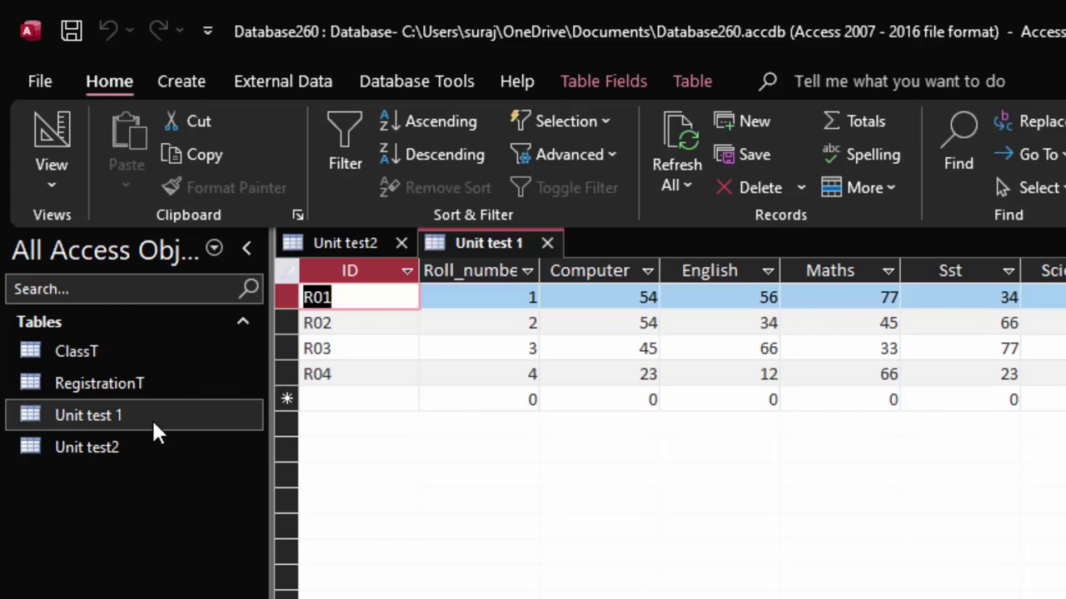
double_click(142, 441)
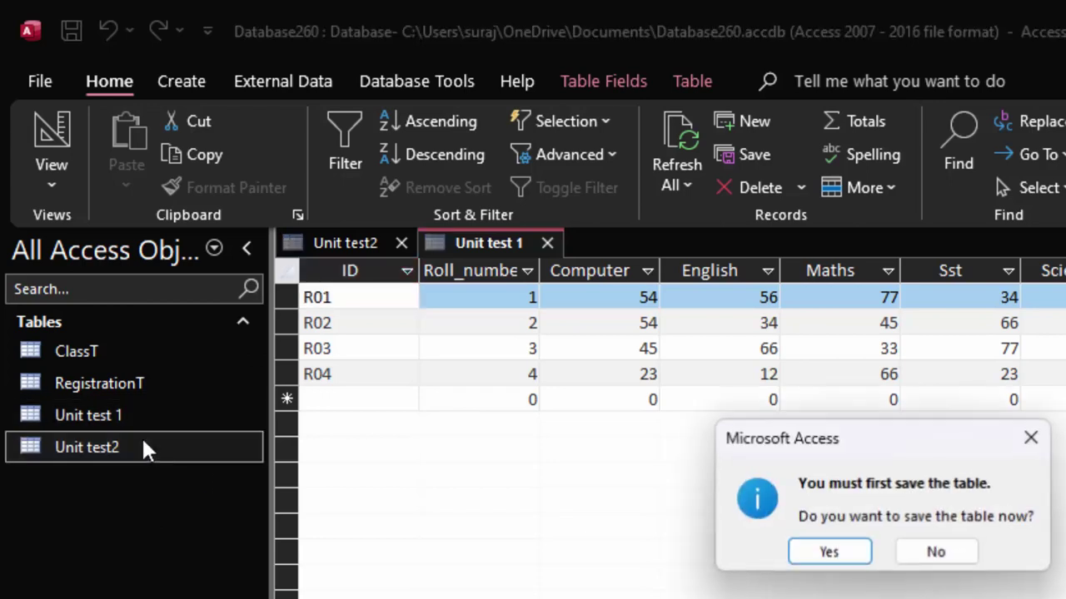
left_click(858, 552)
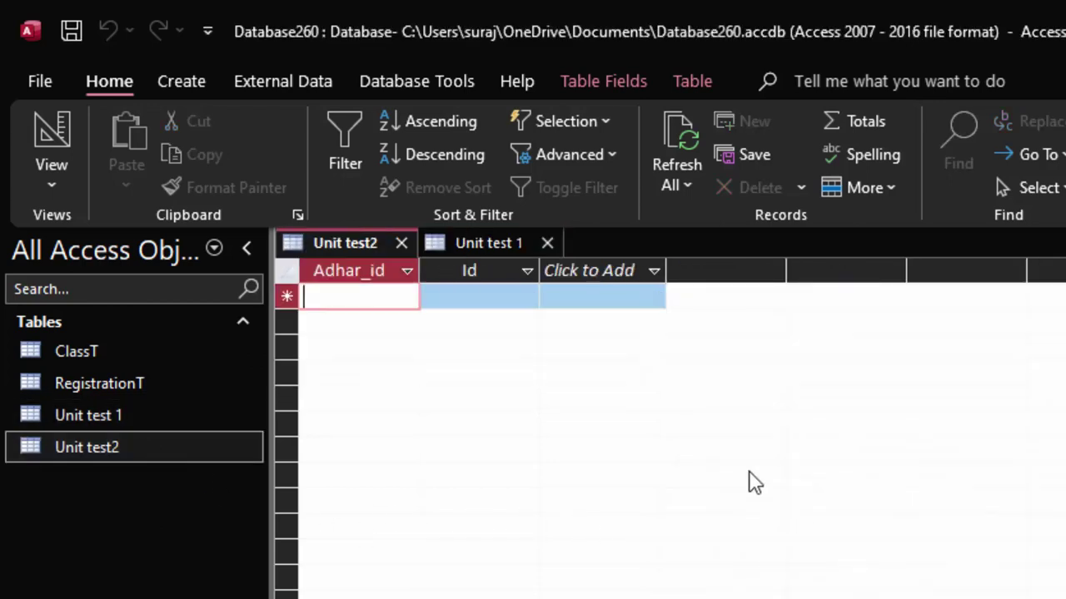
left_click(43, 179)
left_click(78, 271)
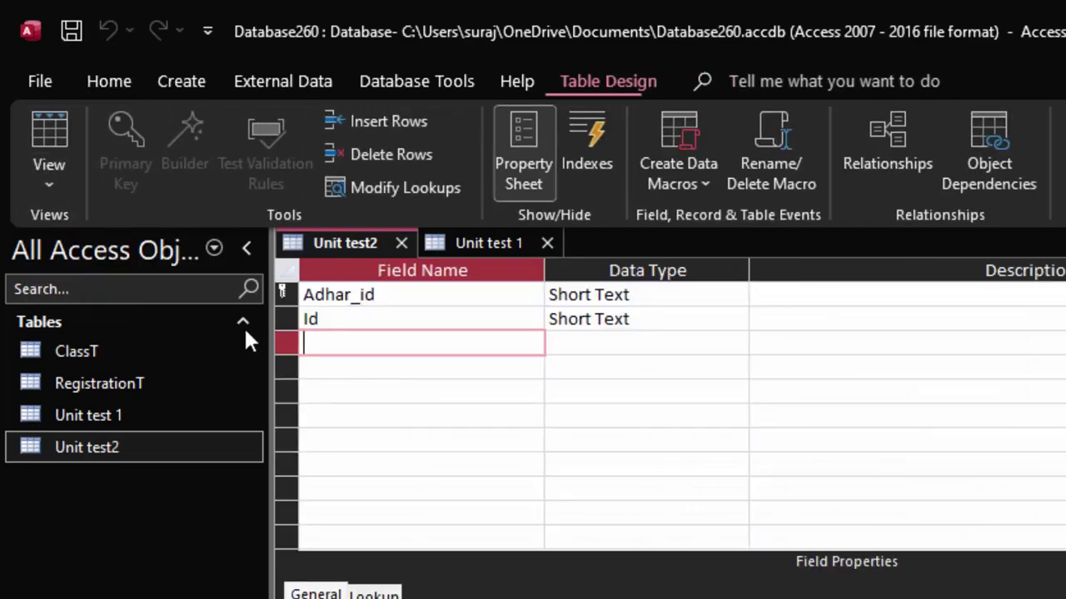
Add Computer, Maths, Science and Sst fields to Unit test2, then reopen Unit test 1's datasheet.
type("Co")
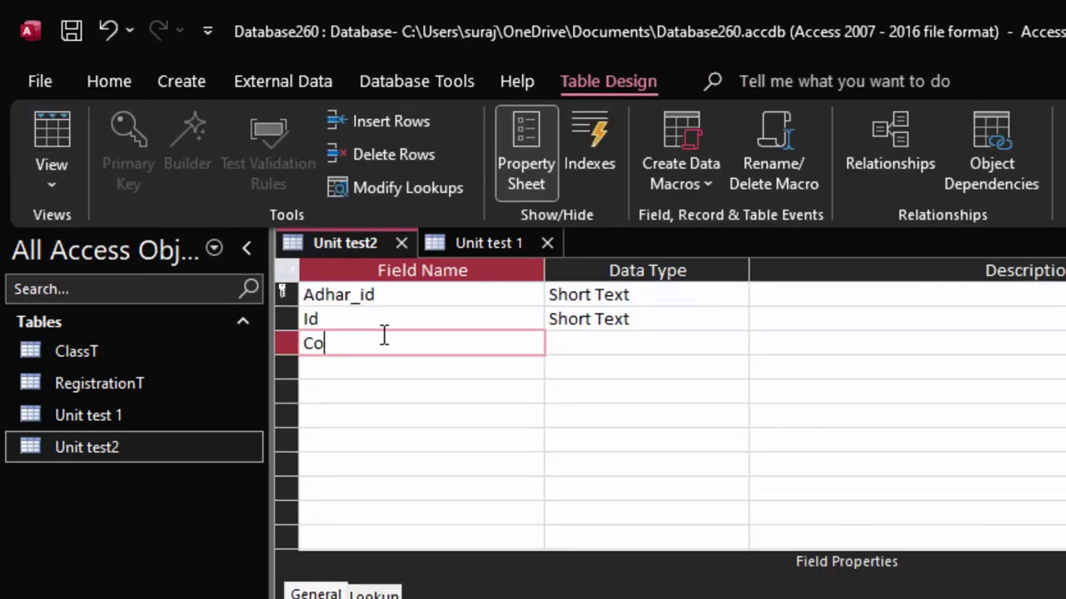
type("mputer")
key("Tab")
key("Tab")
key("Tab")
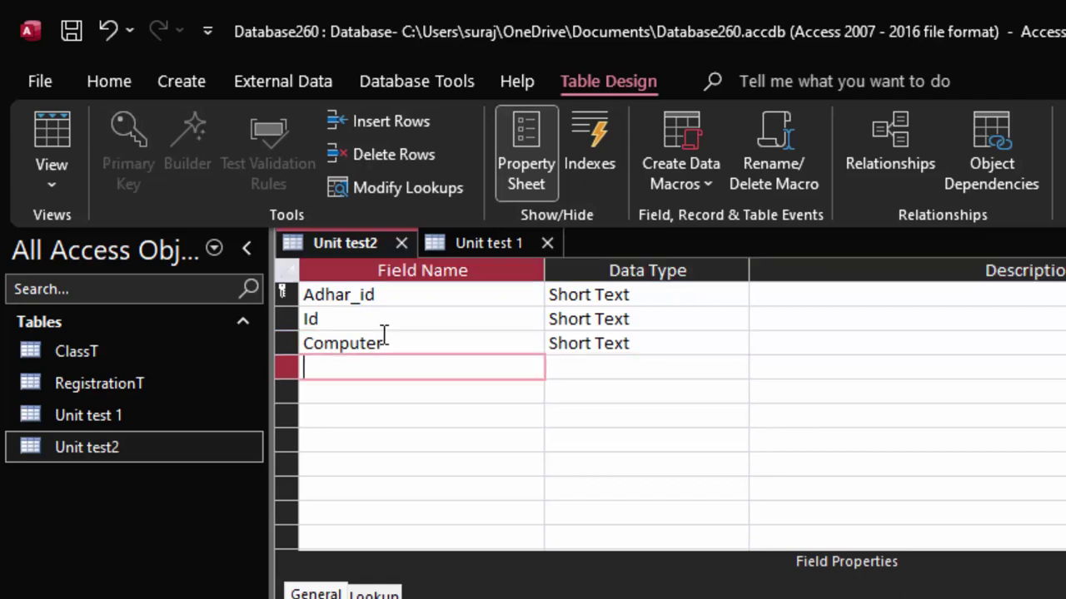
type("Maths")
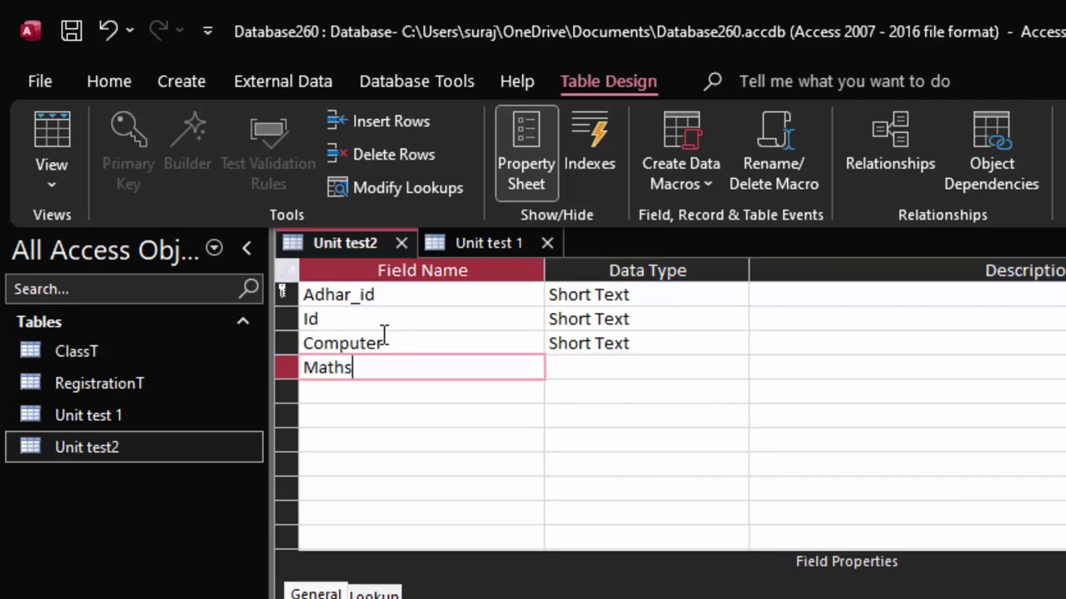
key("Tab")
key("Tab")
key("Tab")
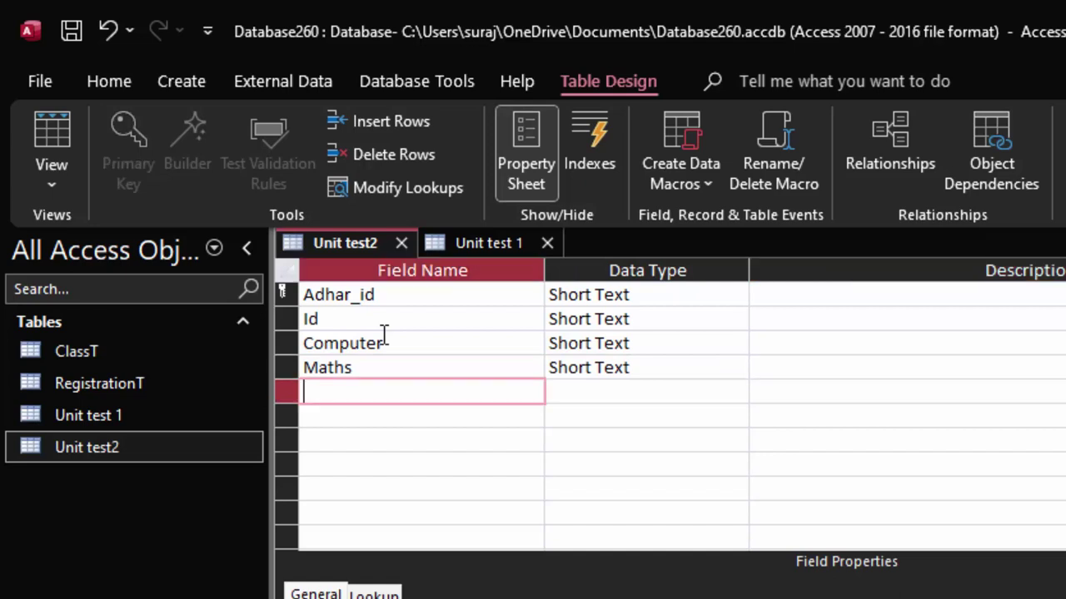
type("Scie")
type("nce")
key("Tab")
key("Tab")
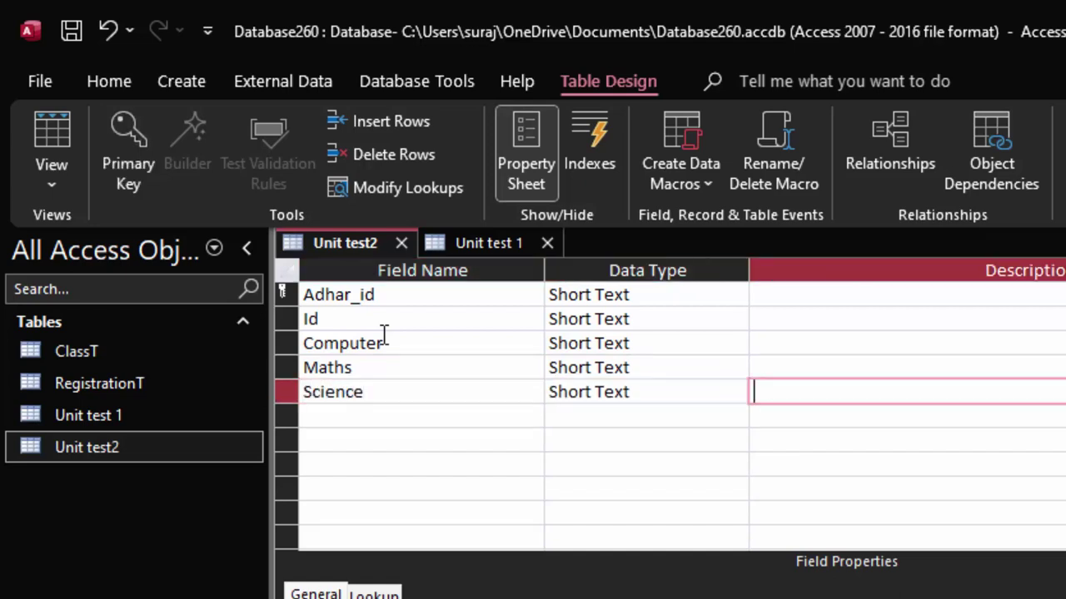
key("Tab")
type("Sst")
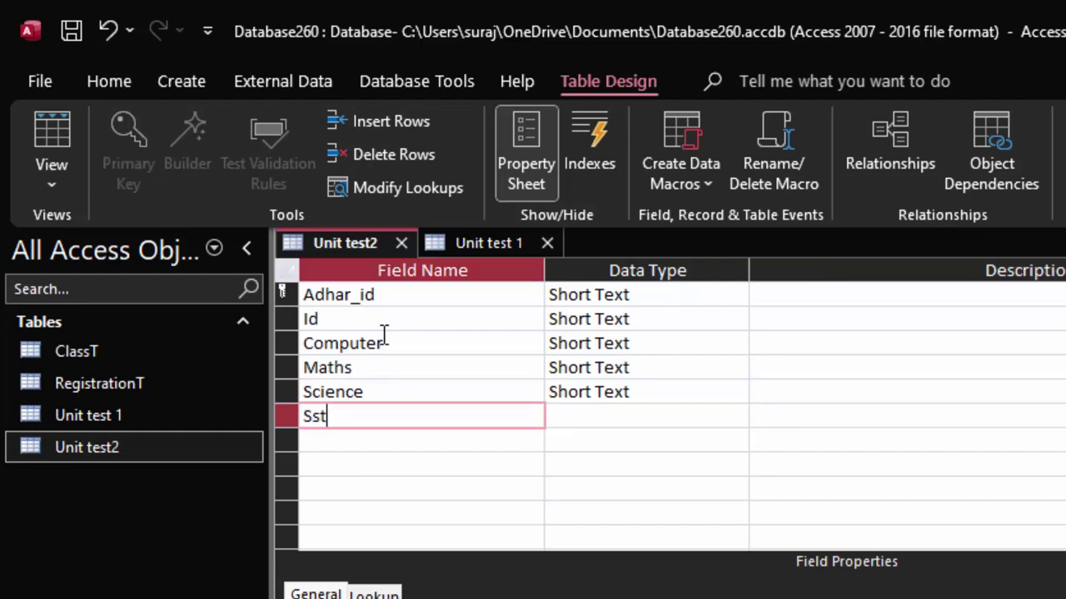
key("Tab")
key("Tab")
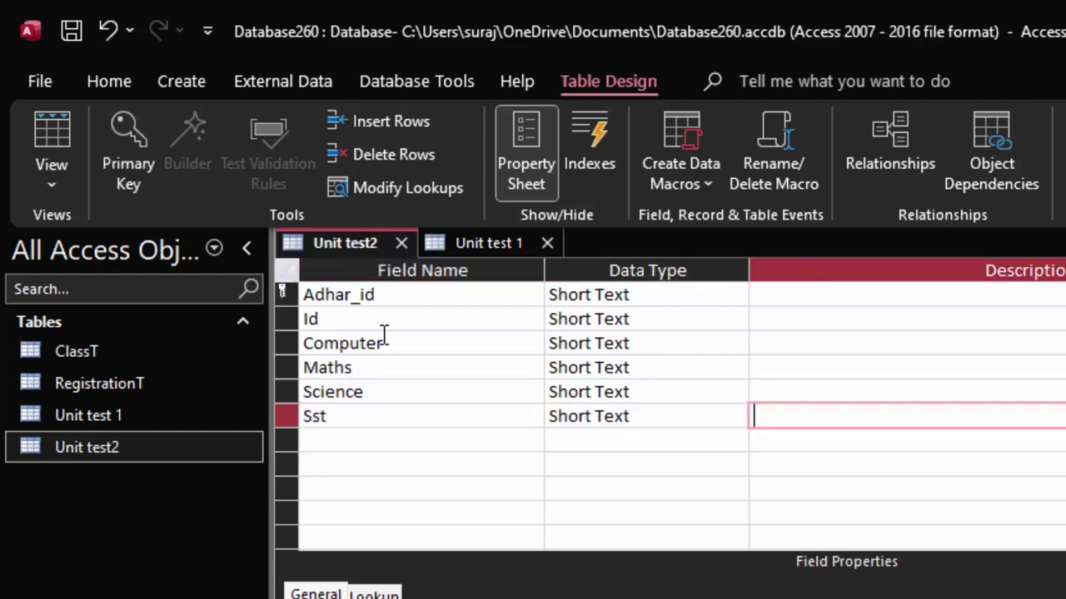
key("Tab")
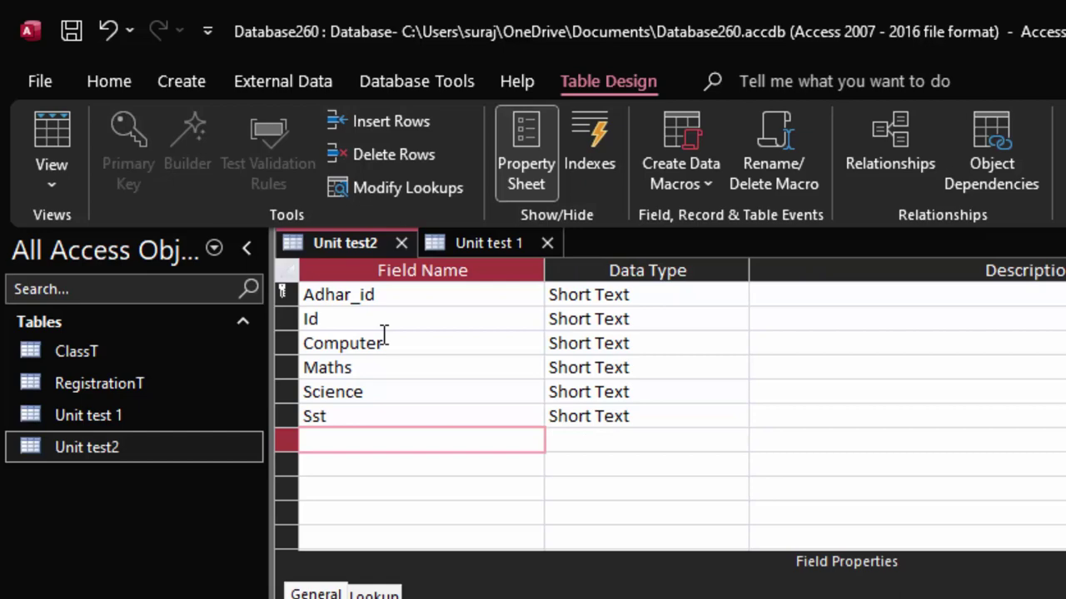
double_click(167, 416)
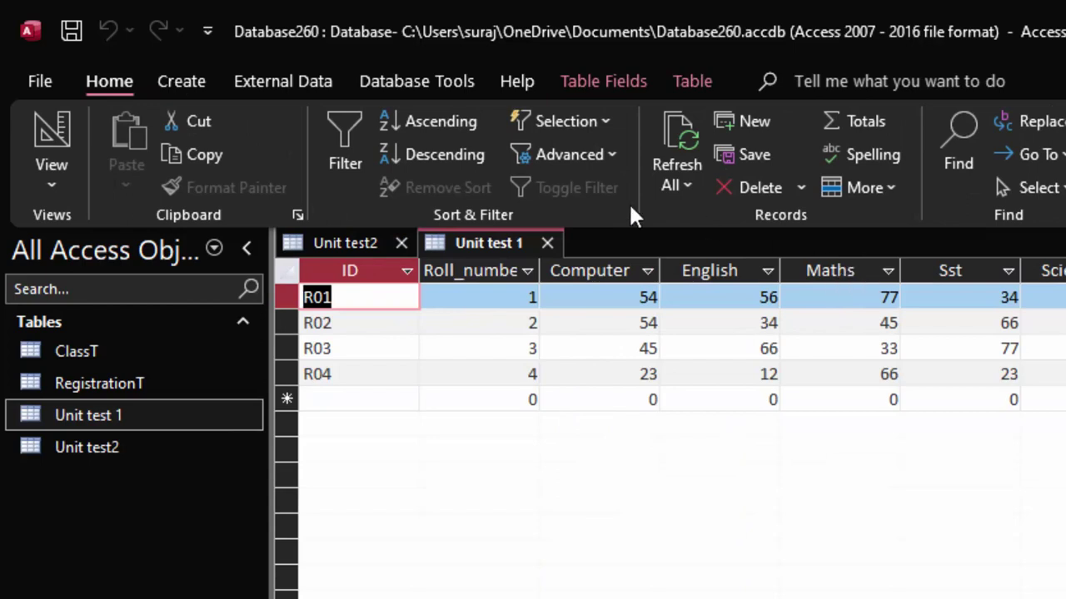
Add Maths, Total and Average value fields to Unit test2's design.
left_click(360, 242)
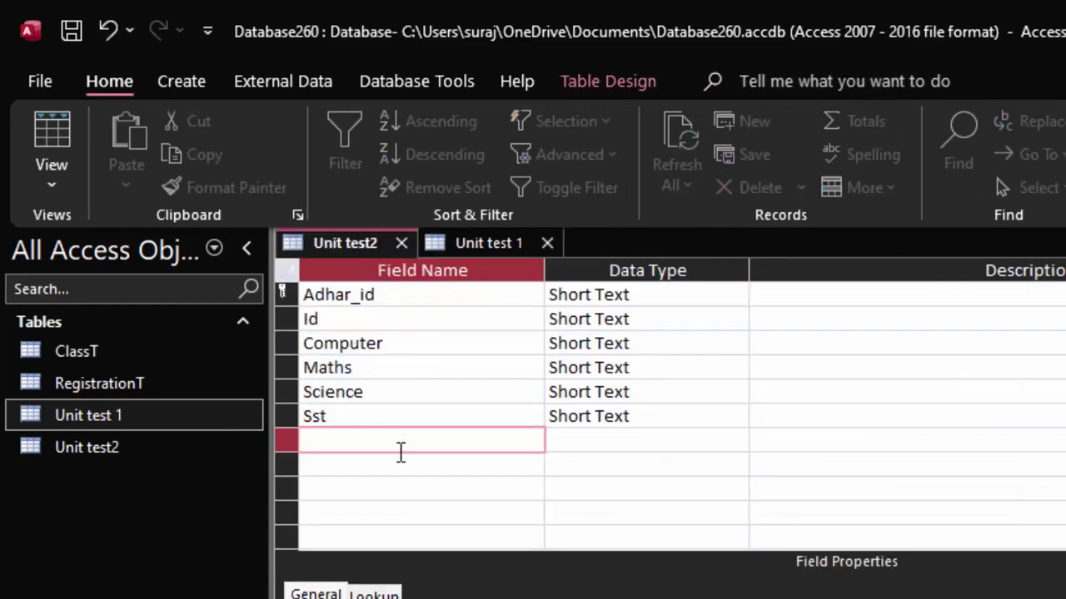
type("Math")
type("s")
key("Tab")
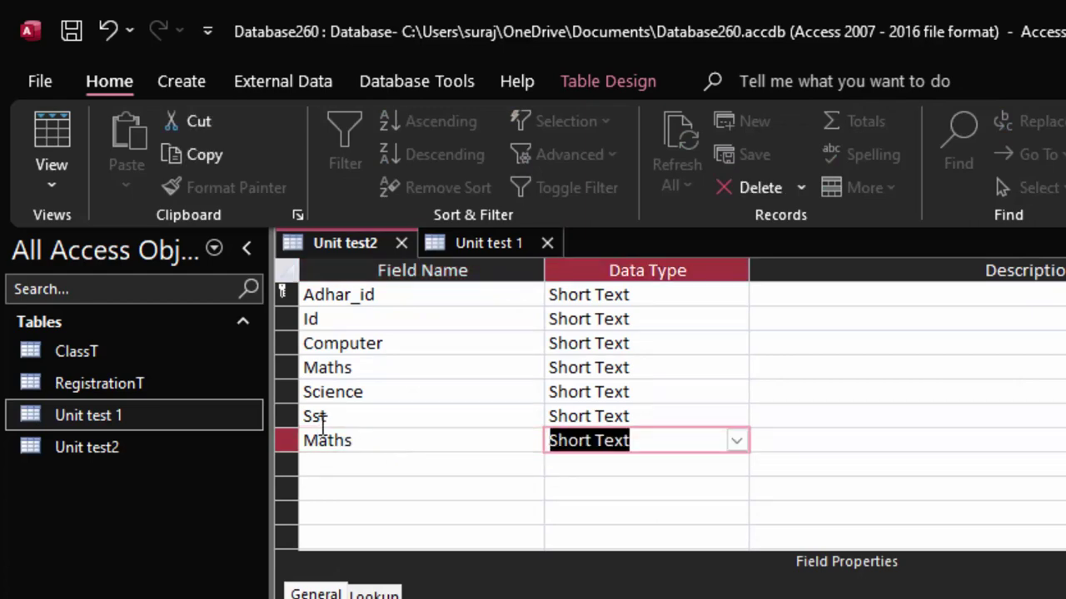
left_click(389, 462)
type("Total")
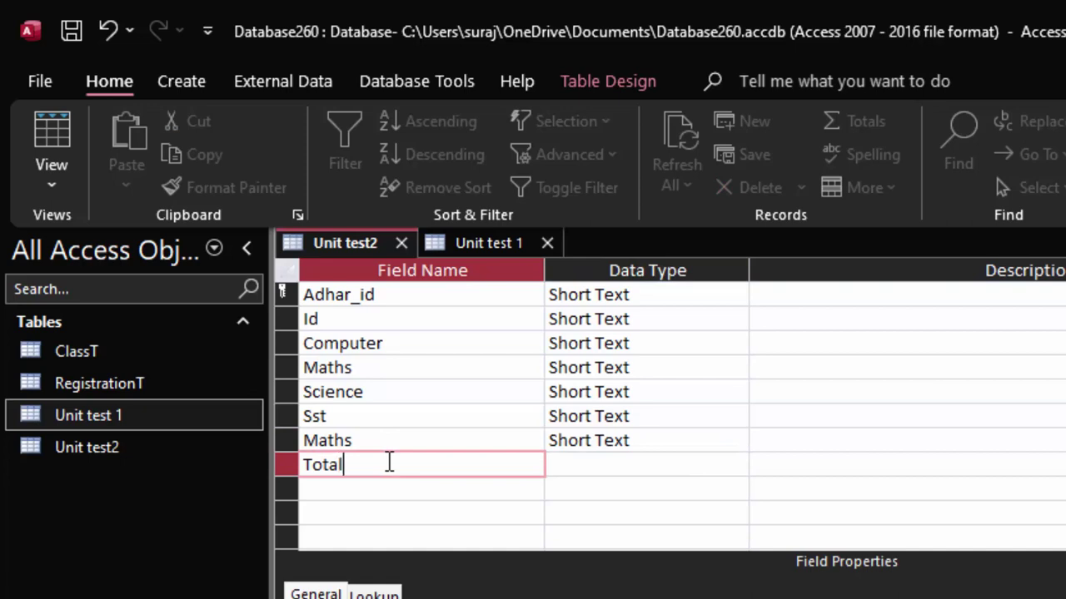
key("Tab")
key("Tab")
key("Tab")
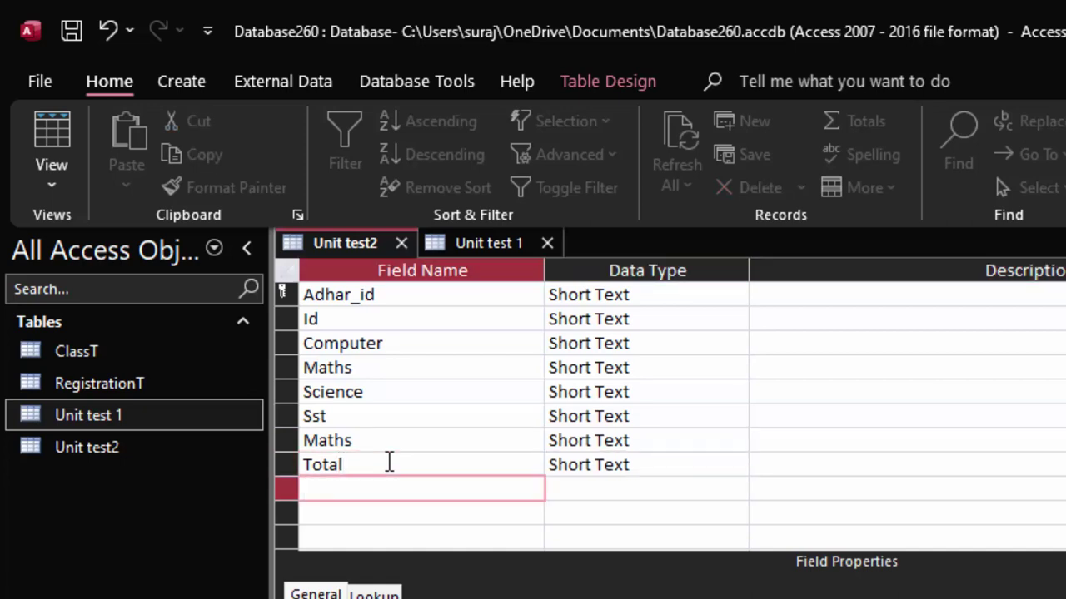
type("Avera")
type("ge value")
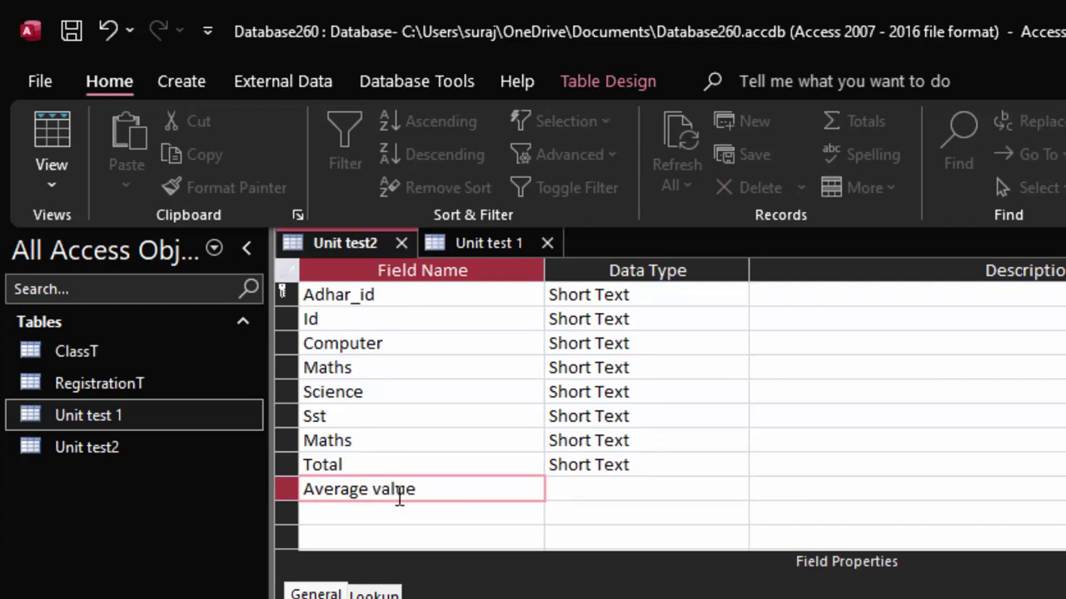
left_click(375, 465)
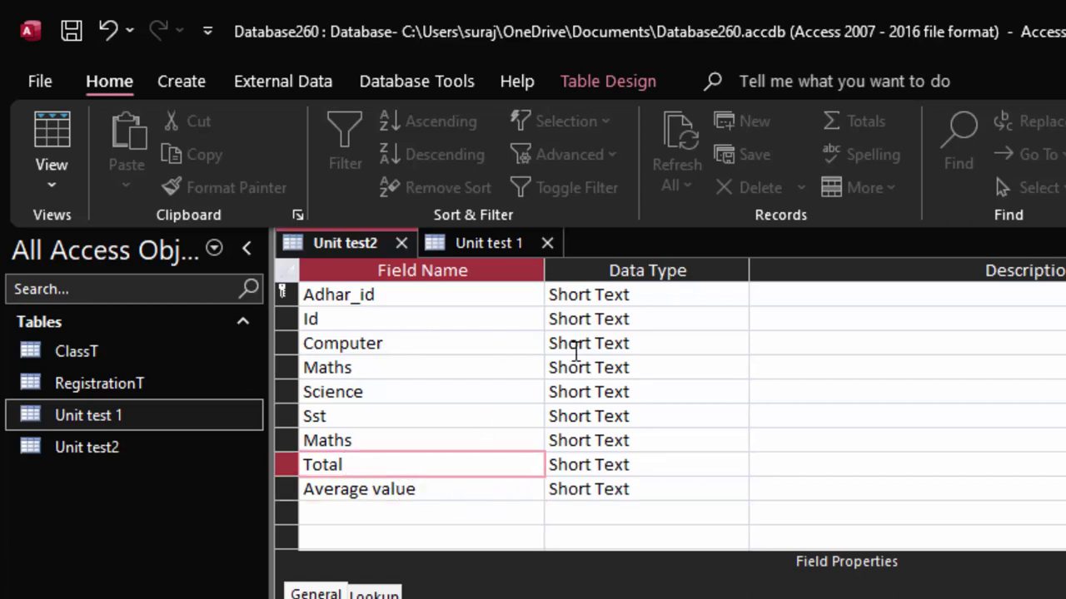
Change the Computer field's data type to Number.
left_click(645, 344)
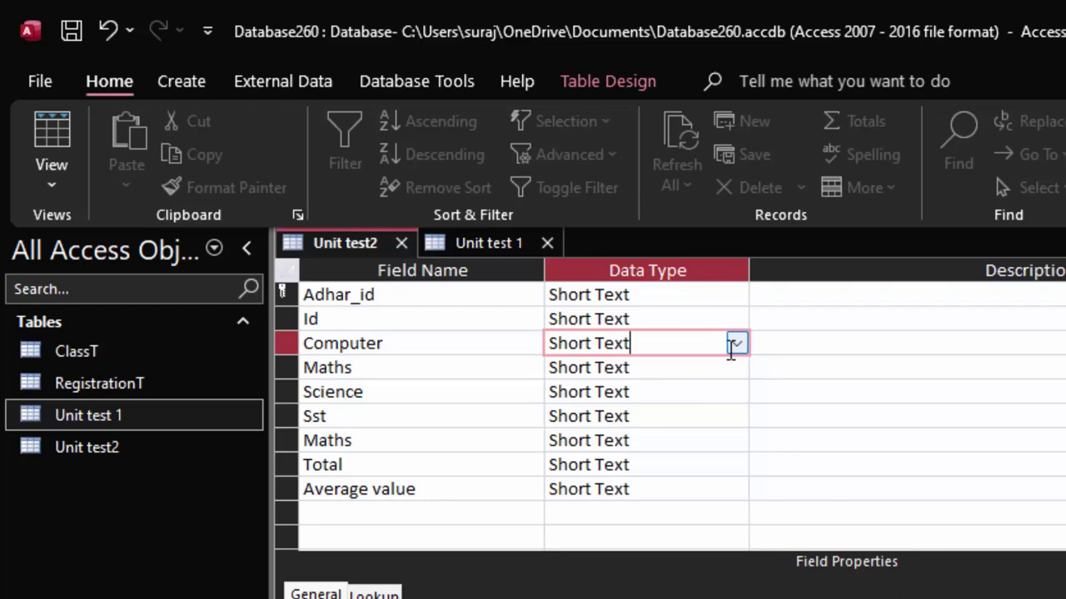
left_click(736, 344)
key("Escape")
type("n")
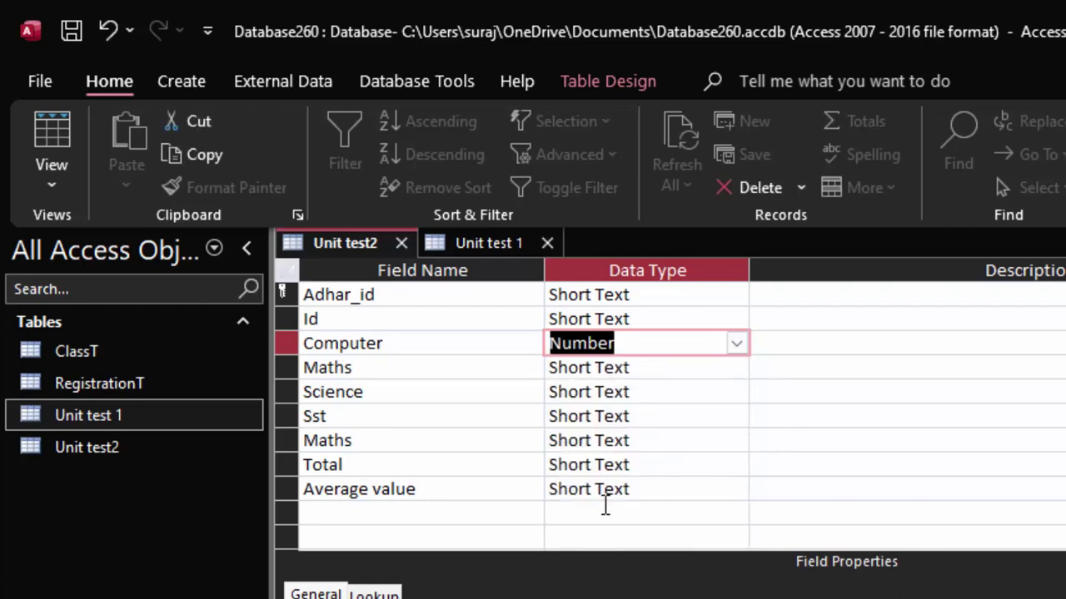
left_click(724, 490)
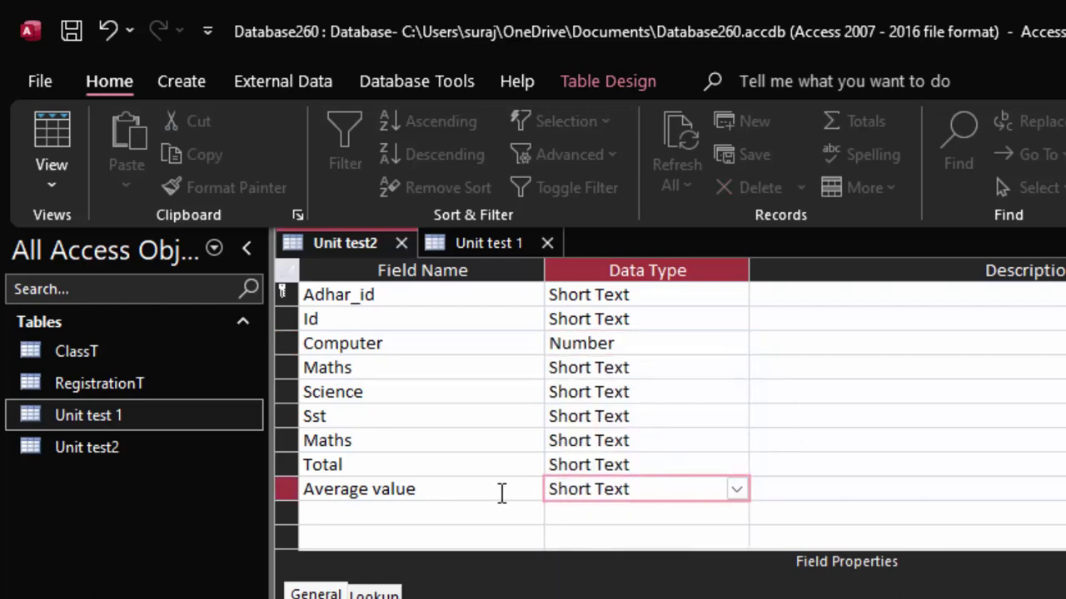
Cut the Average value and Total rows from Unit test2.
left_click(289, 491)
right_click(295, 491)
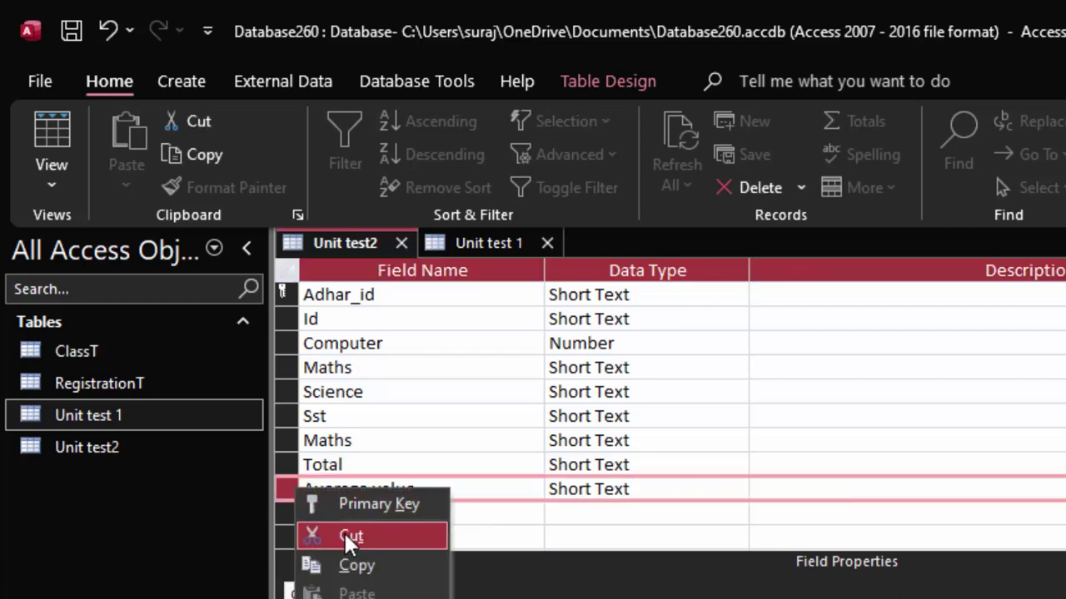
left_click(345, 533)
right_click(291, 465)
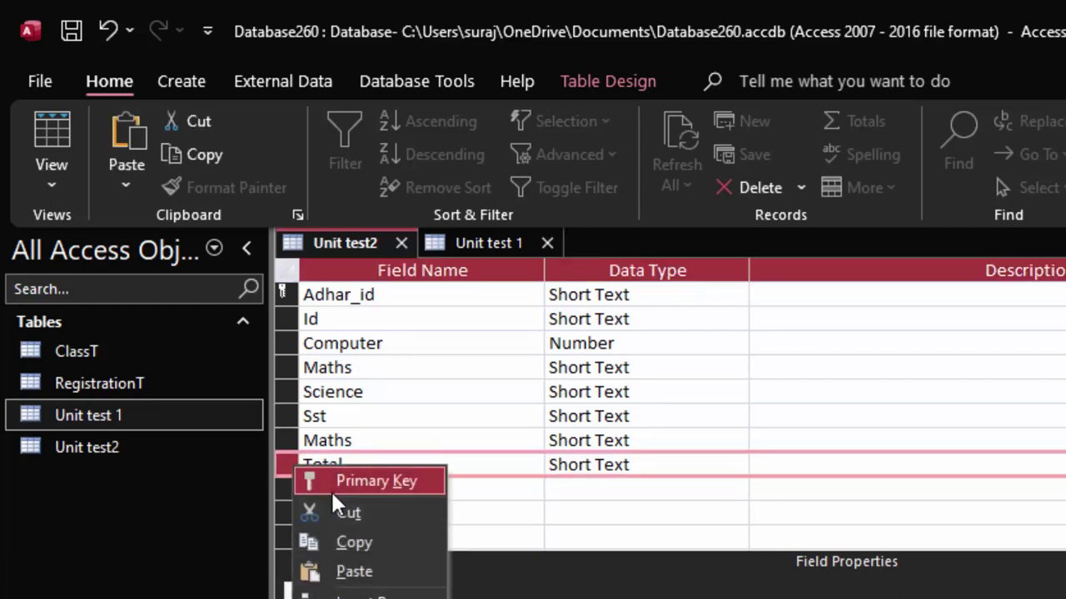
left_click(333, 501)
Set the second Maths field and Sst to the Number data type.
left_click(654, 441)
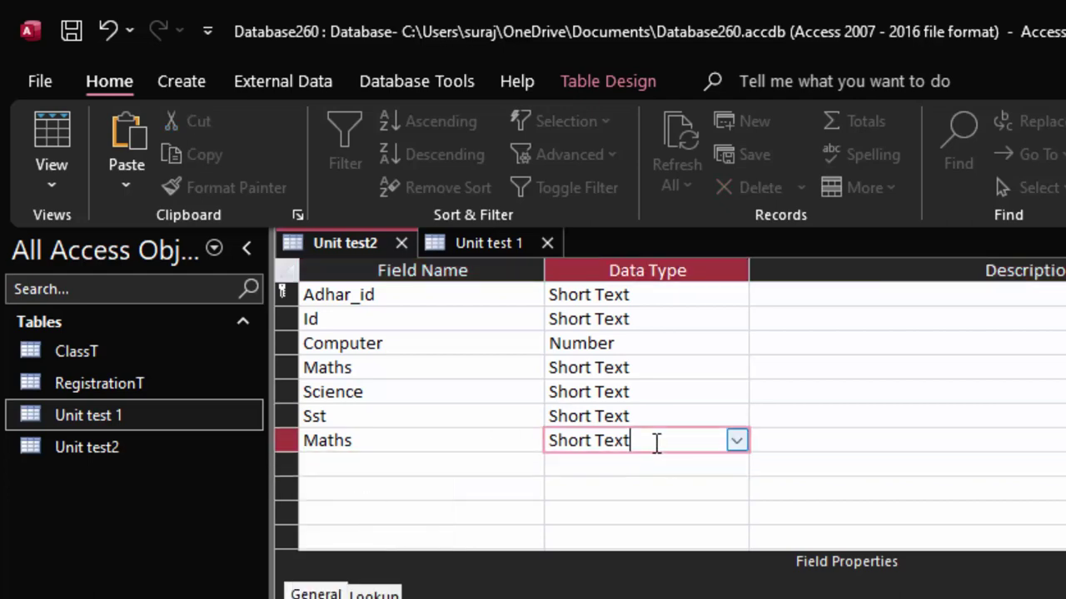
left_click(737, 441)
key("Escape")
type("n")
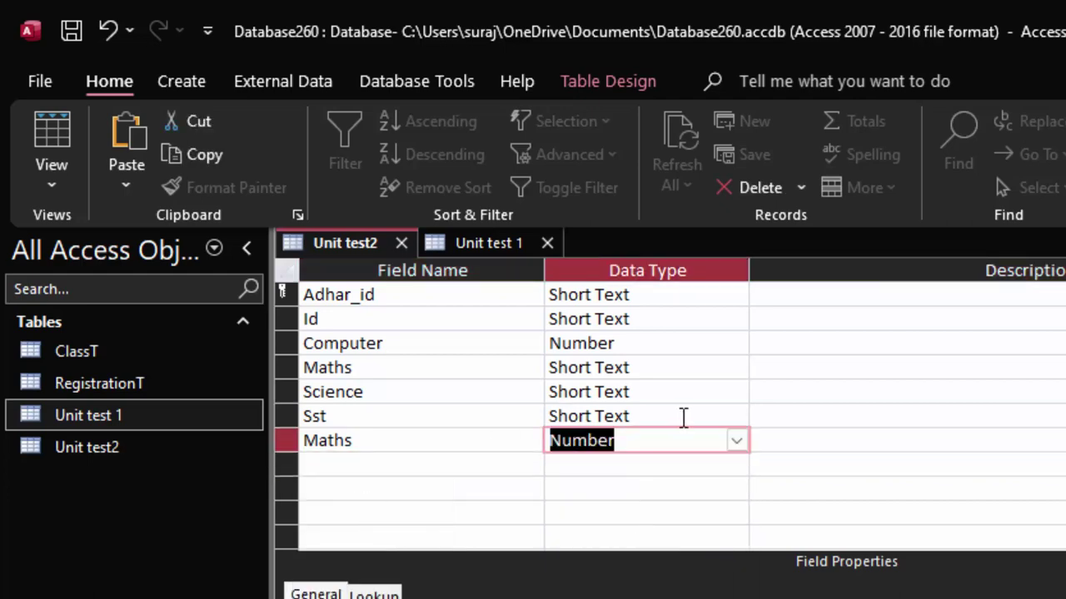
left_click(683, 416)
left_click(736, 416)
left_click(646, 489)
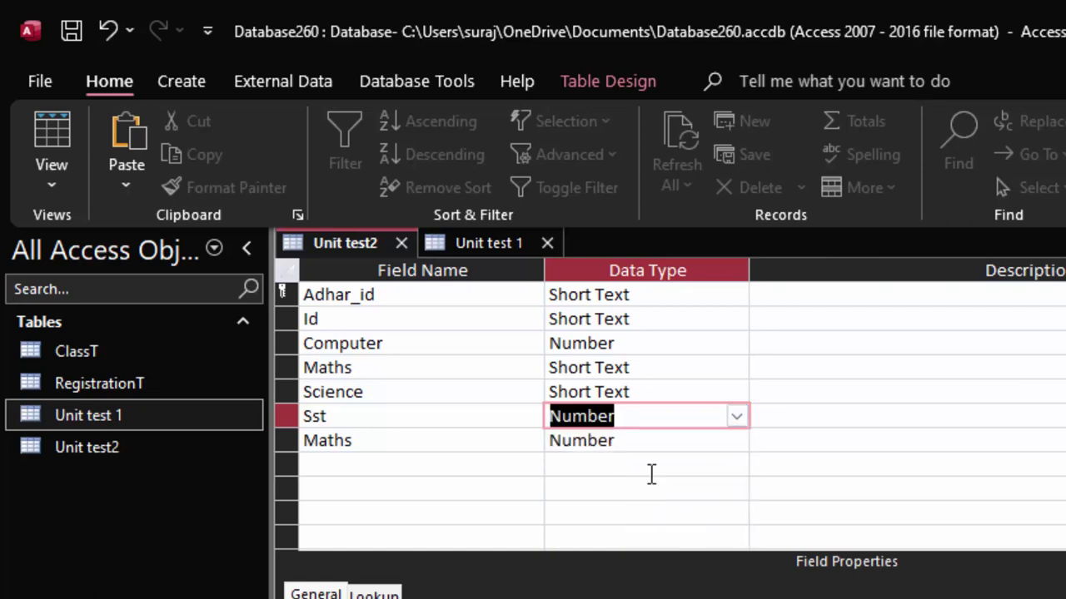
Set Science and the first Maths field to Number, and check Computer's data type.
left_click(685, 393)
left_click(746, 397)
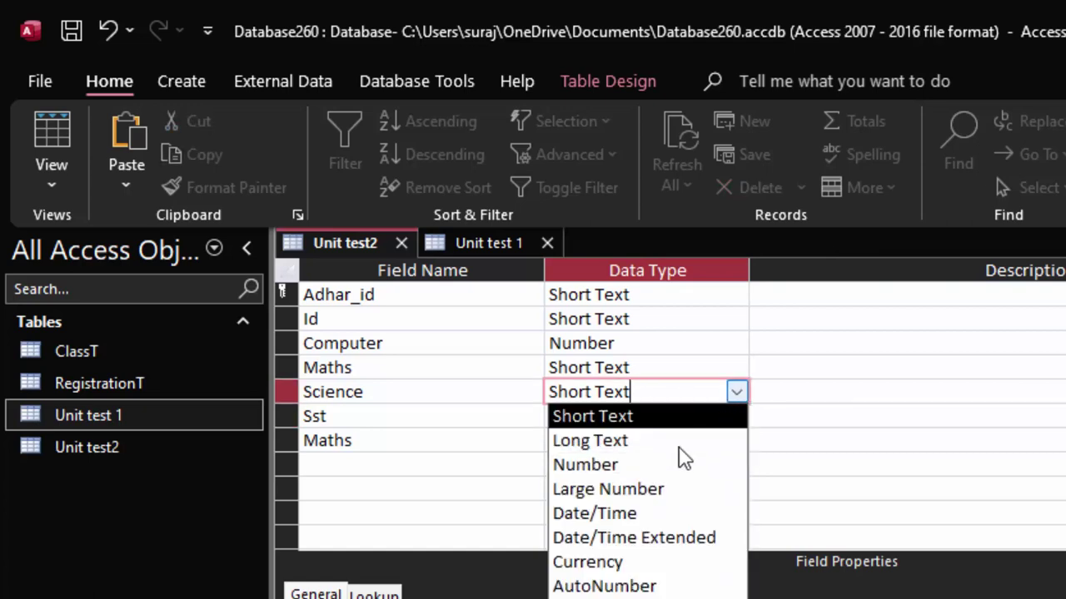
left_click(653, 465)
left_click(690, 367)
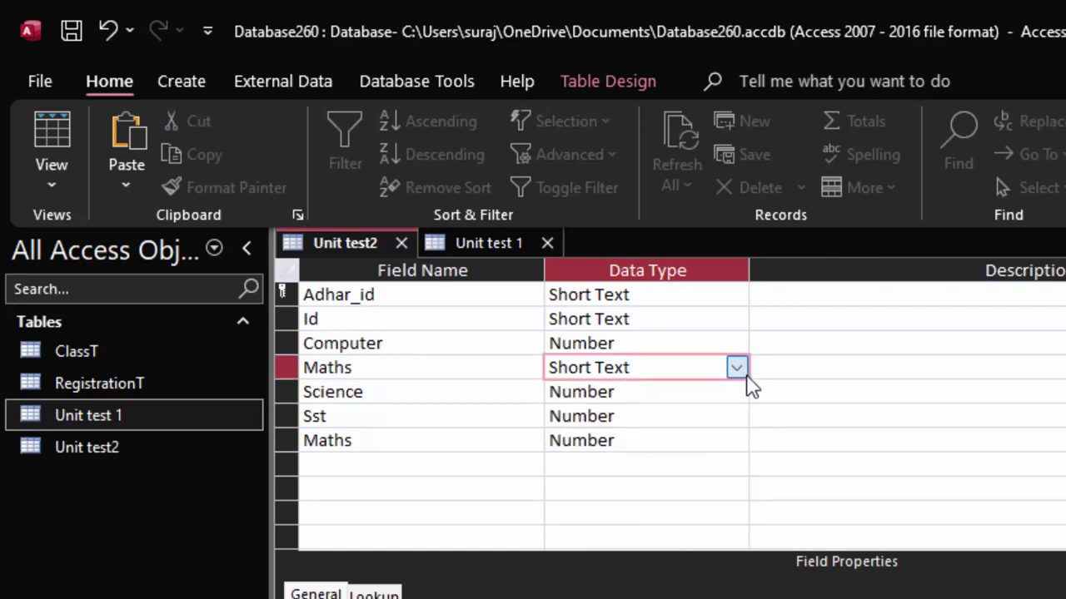
left_click(737, 369)
left_click(578, 442)
left_click(708, 347)
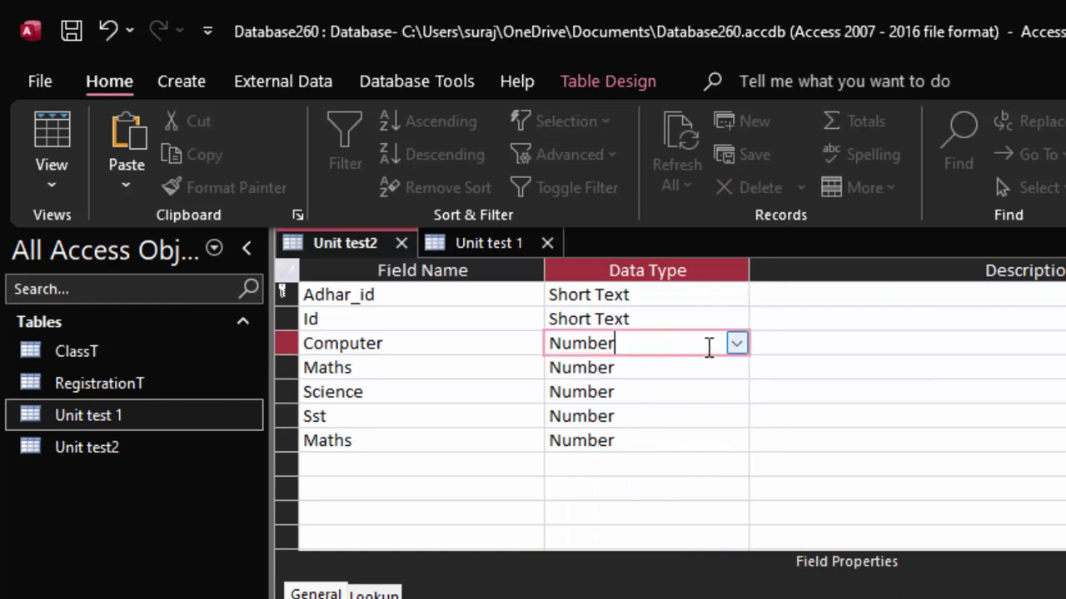
left_click(366, 464)
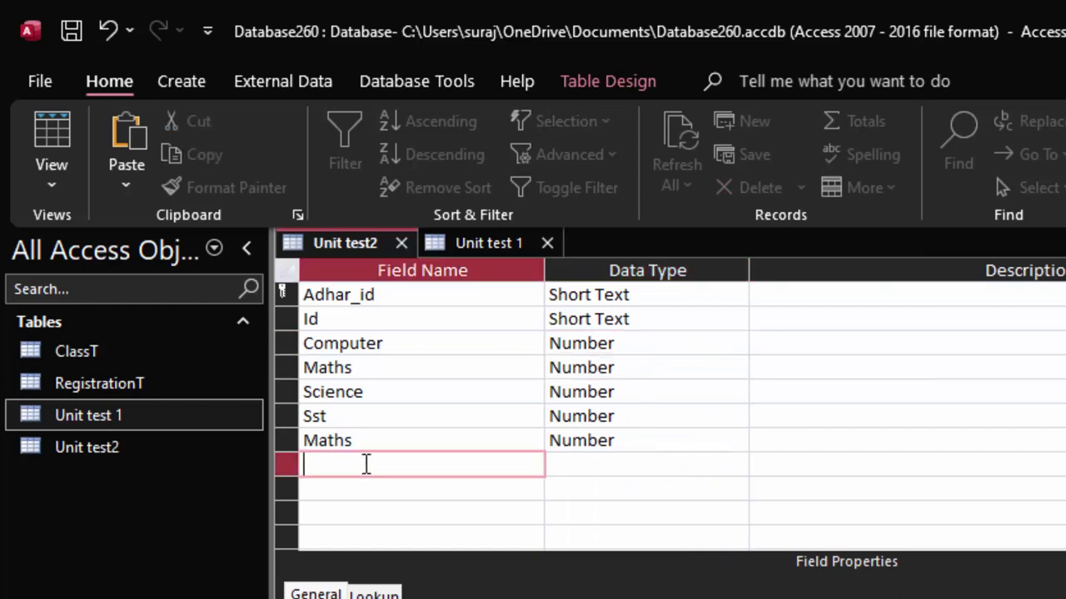
Name the new field Total, make it Calculated, and start typing [Computer] in Expression Builder.
type("Tot")
type("al")
left_click(623, 465)
left_click(736, 465)
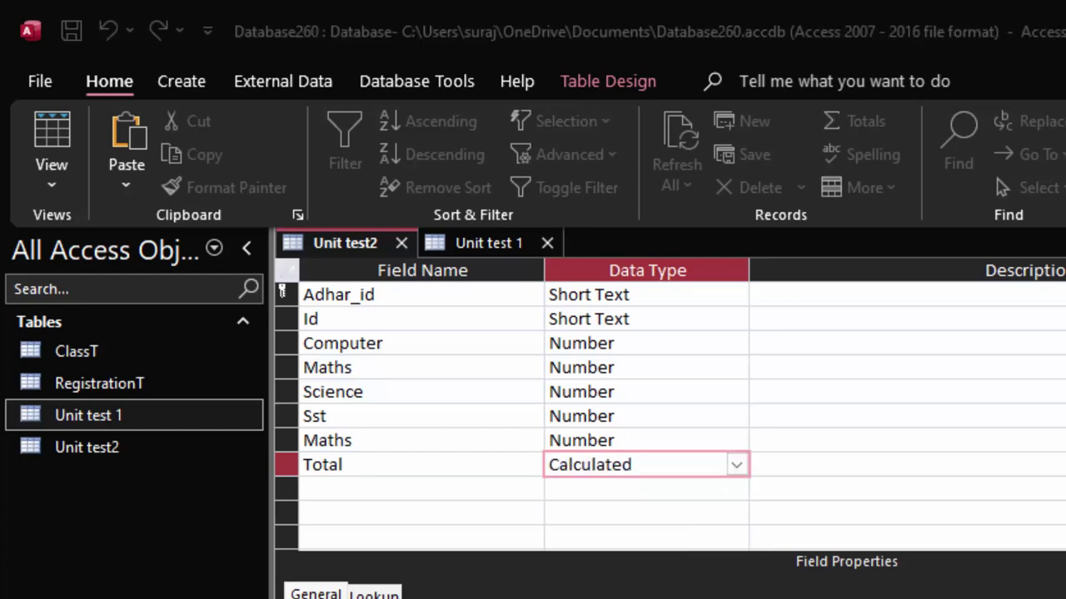
left_click_drag(740, 157, 916, 193)
type("[Co")
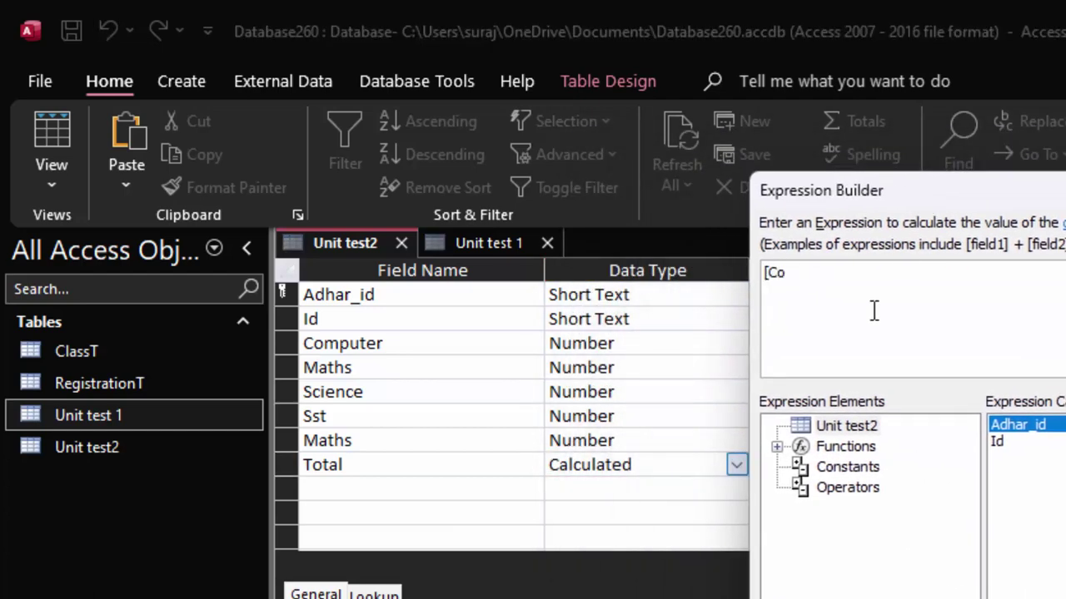
type("mpute")
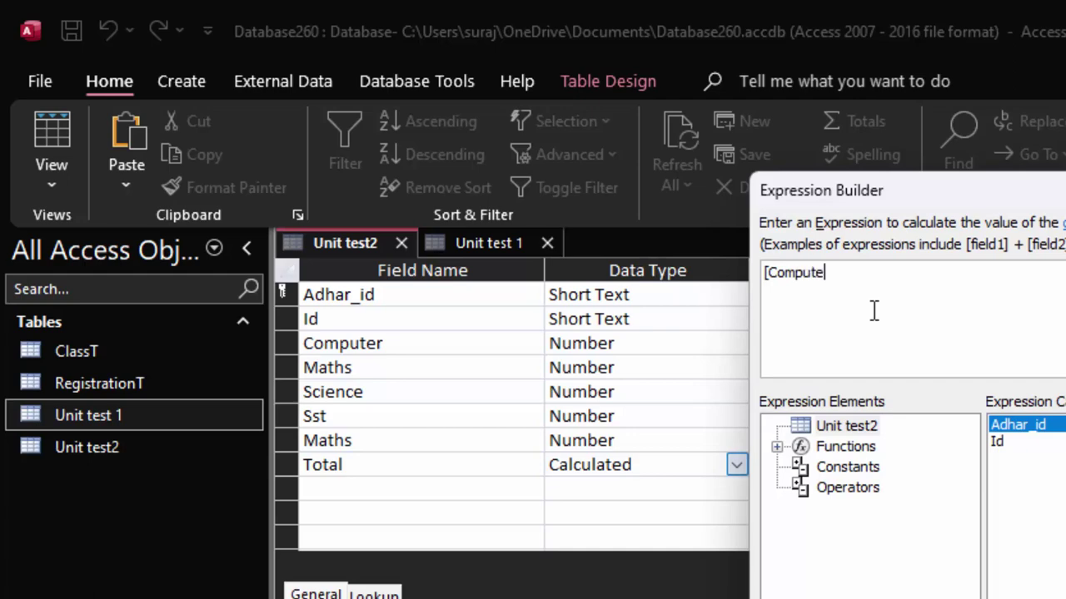
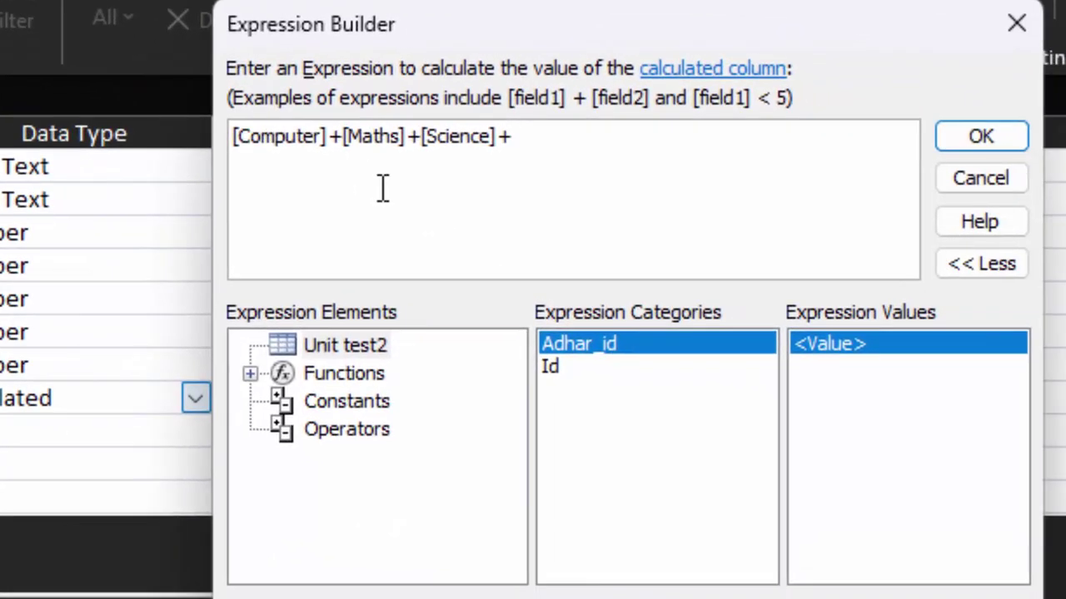
Complete the Total expression as [Computer]+[Maths]+[Science]+[Sst]+[Maths] and confirm it.
type("[Ss")
type("t]+[")
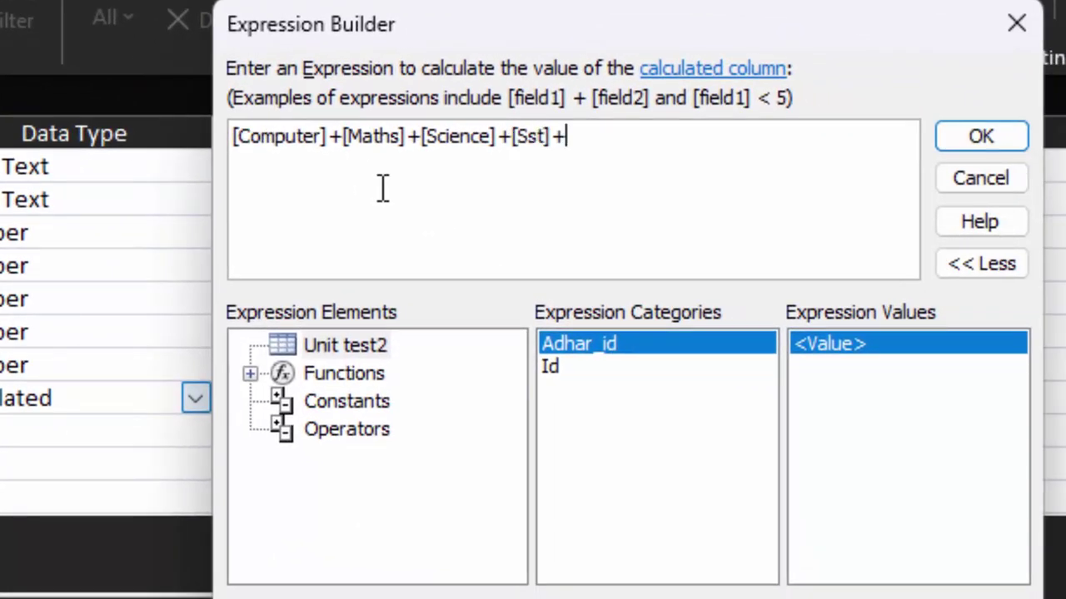
type("M")
type("aths")
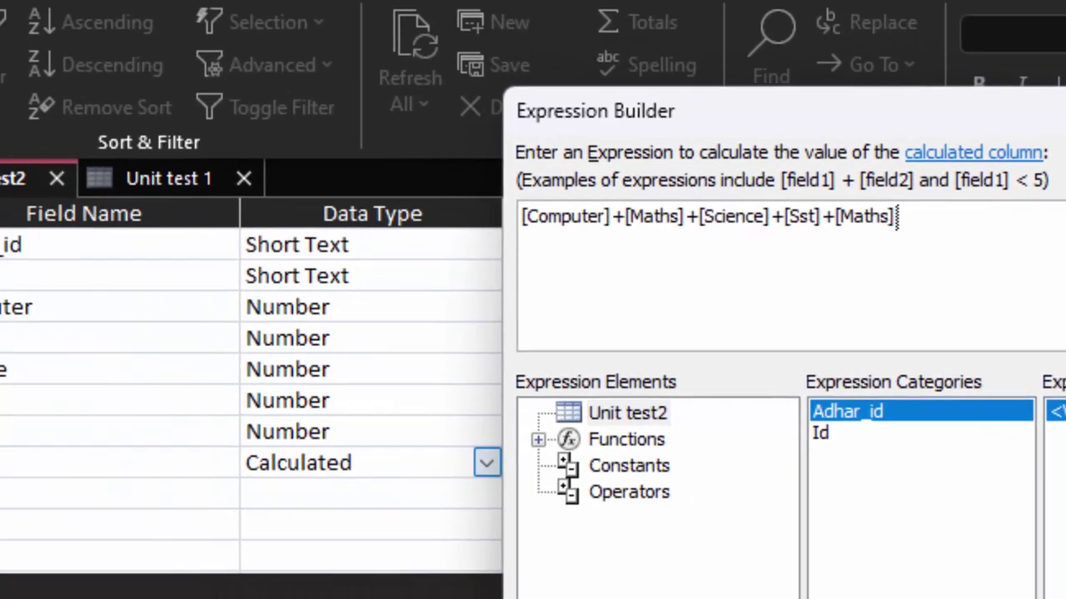
left_click(987, 135)
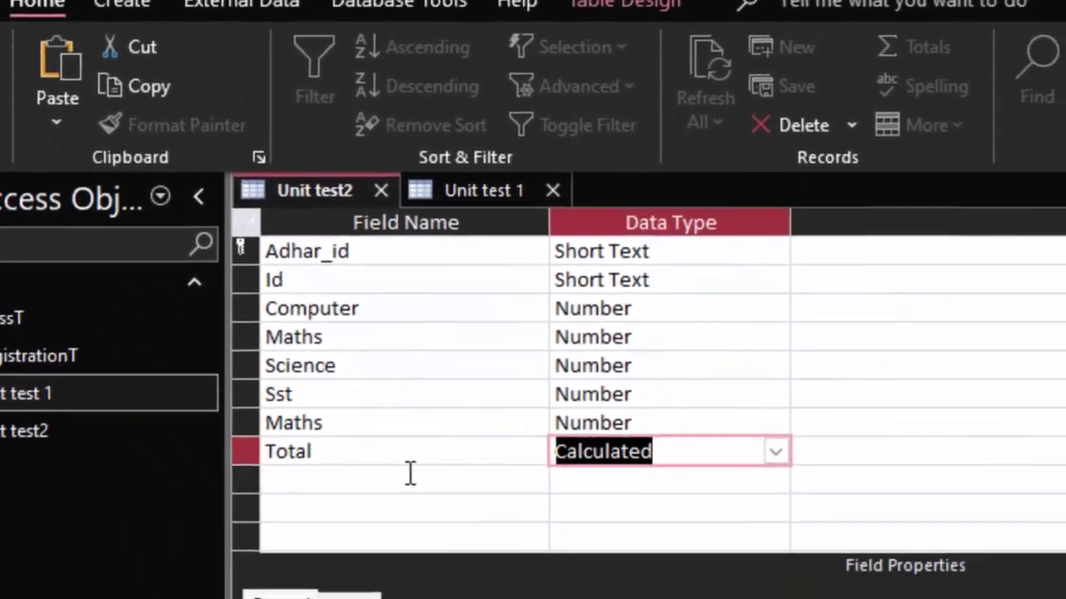
Add a new Average field with Calculated data type and expression [Total]/5.
left_click(450, 565)
type("A")
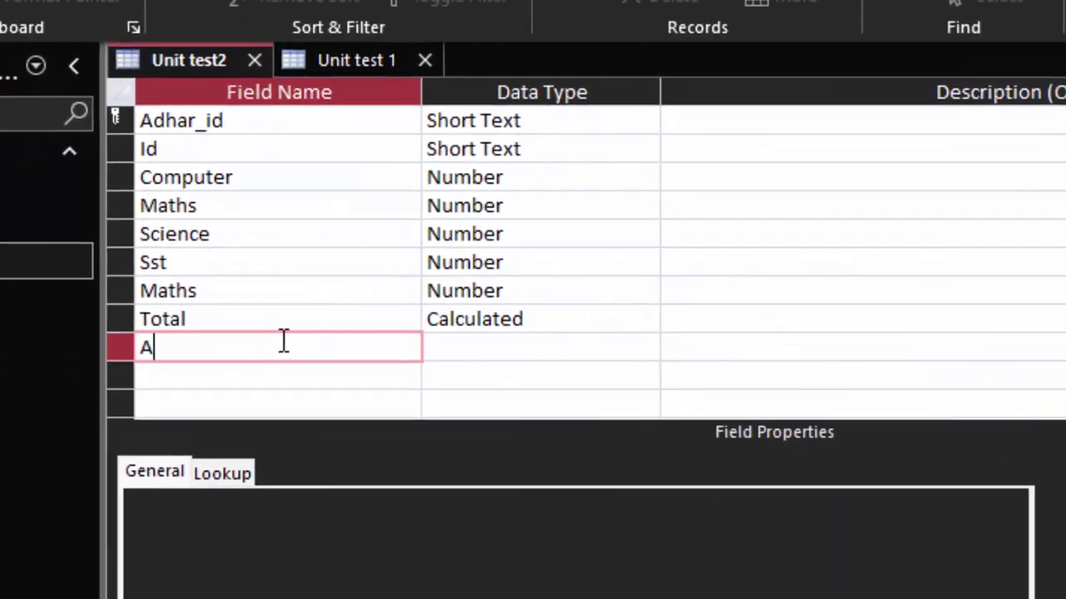
type("verage")
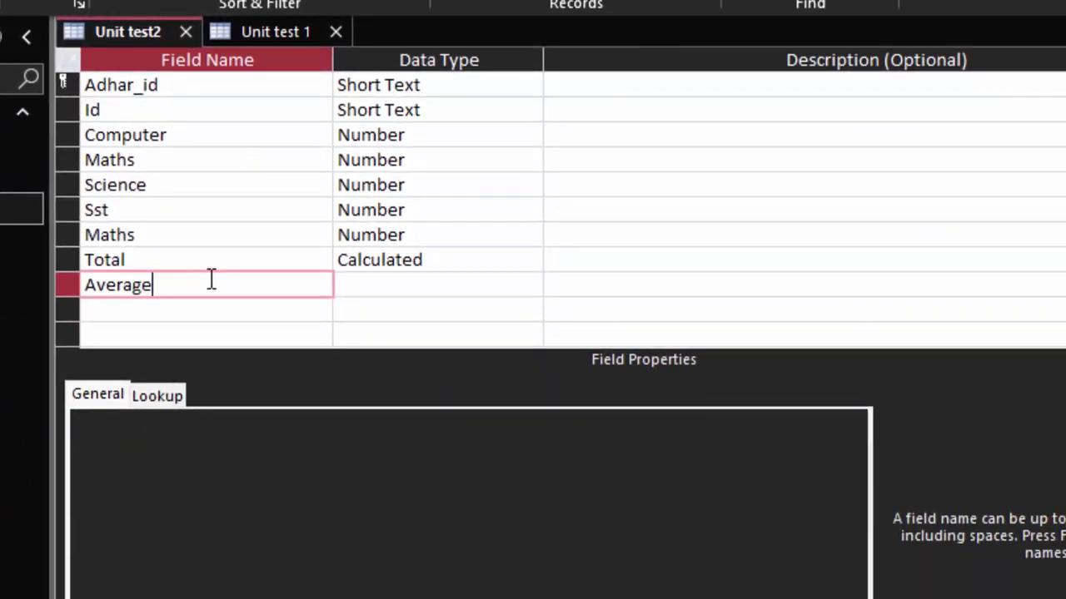
left_click(441, 281)
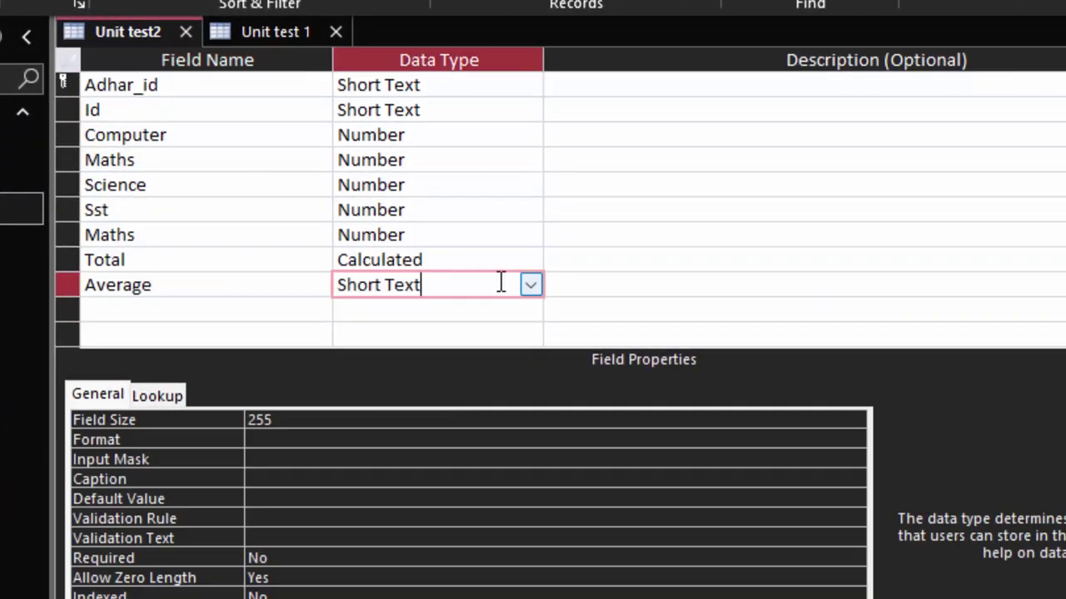
left_click(531, 286)
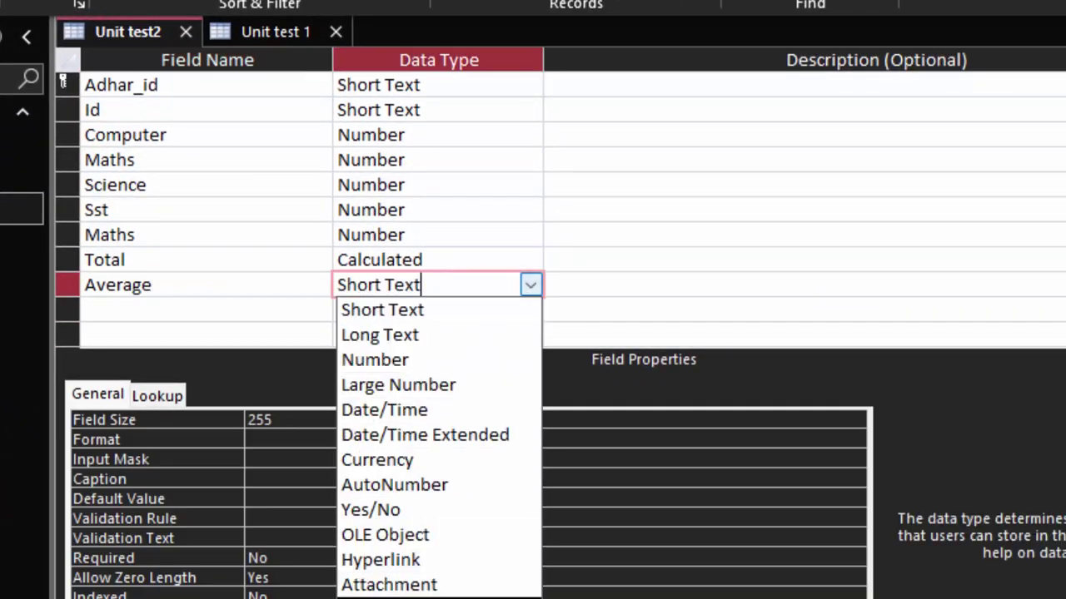
left_click(441, 596)
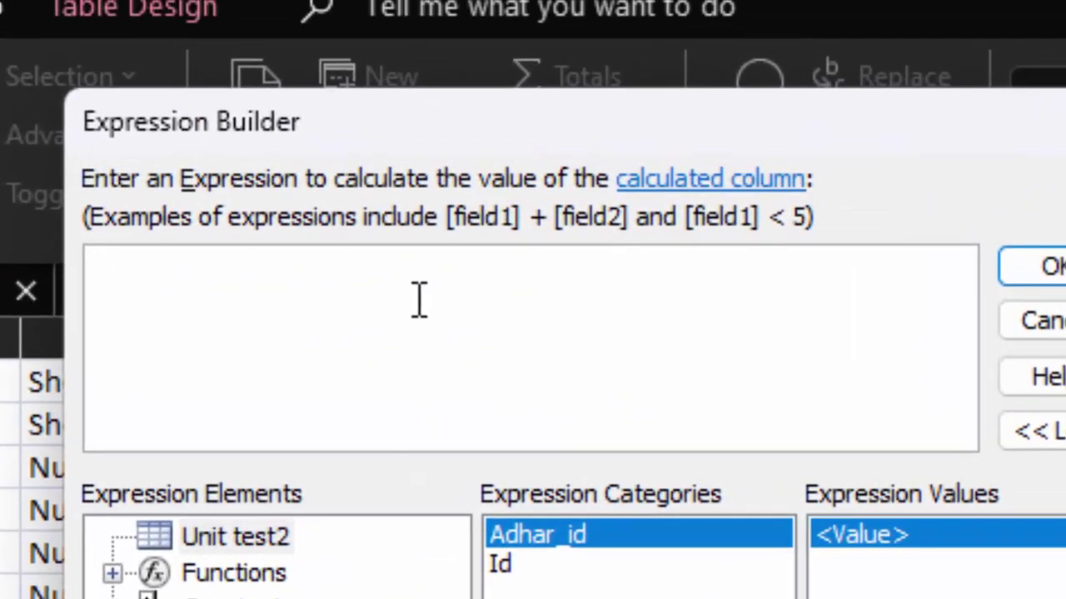
type("[To")
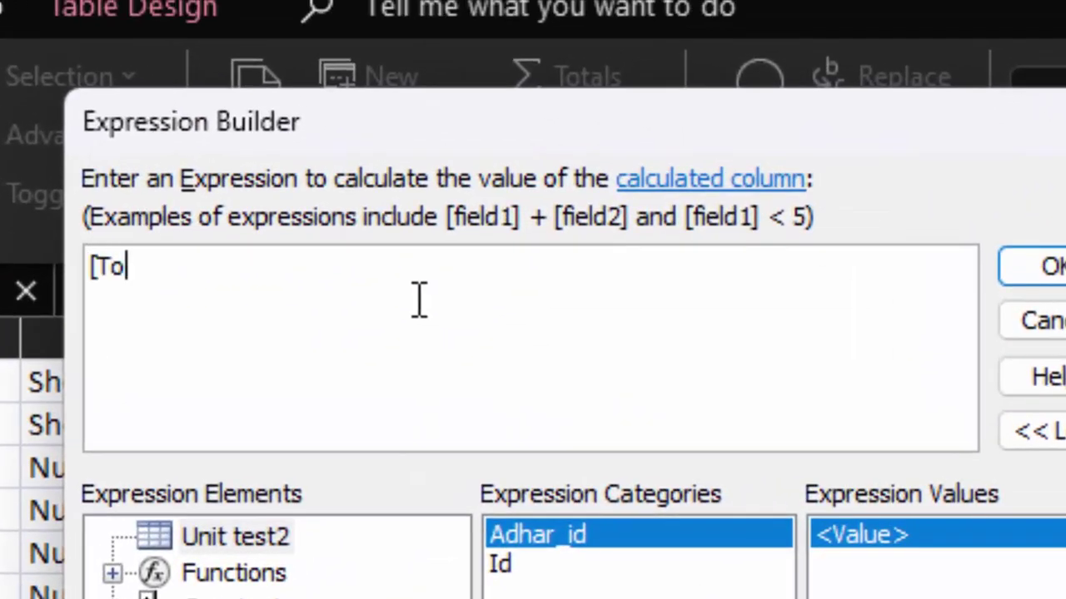
type("tal]/")
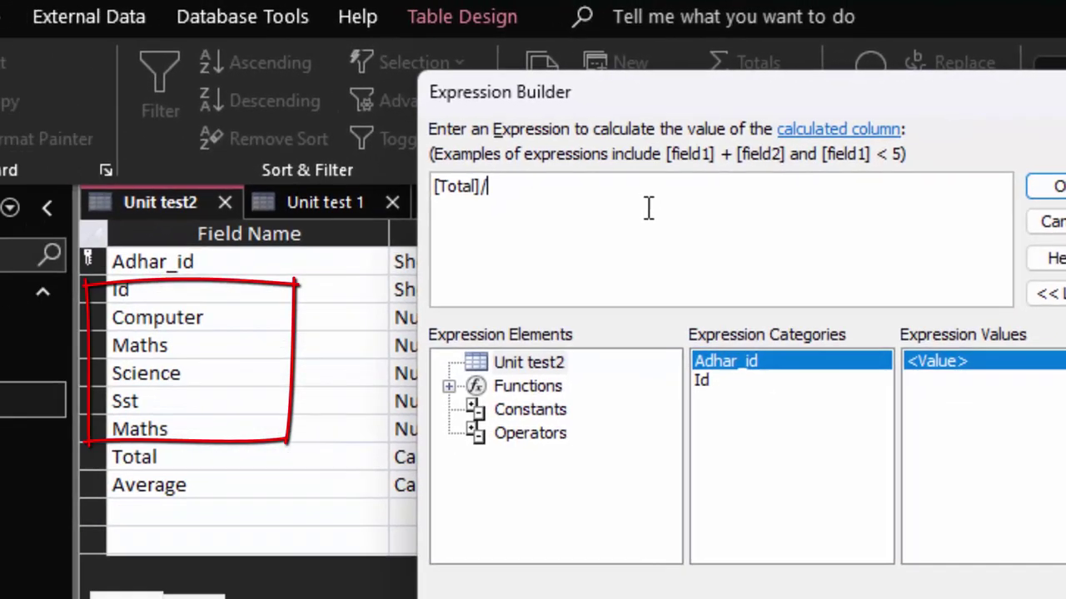
type("5")
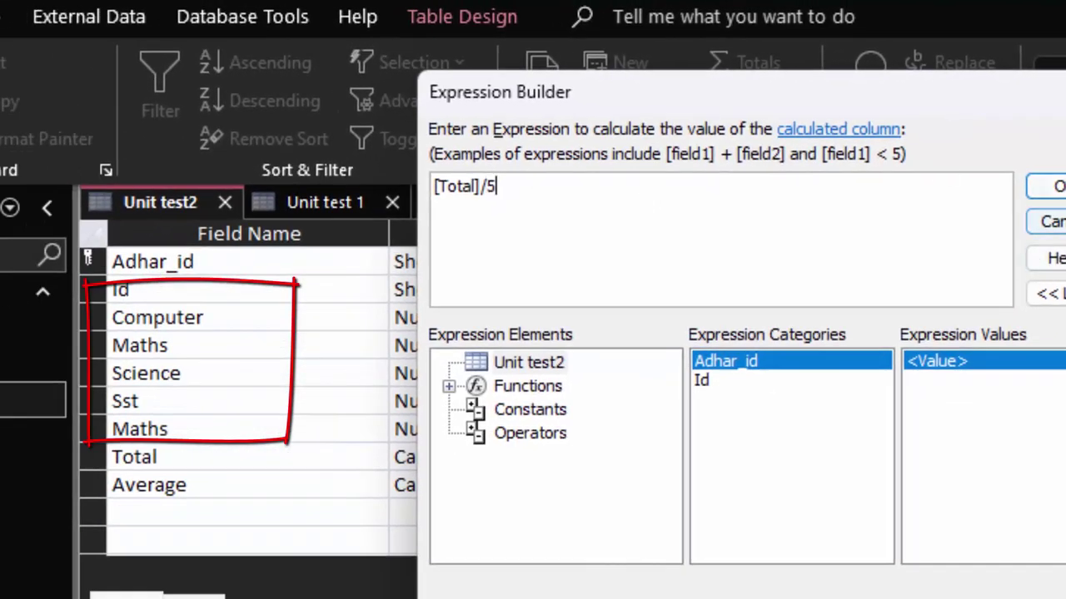
left_click(1045, 187)
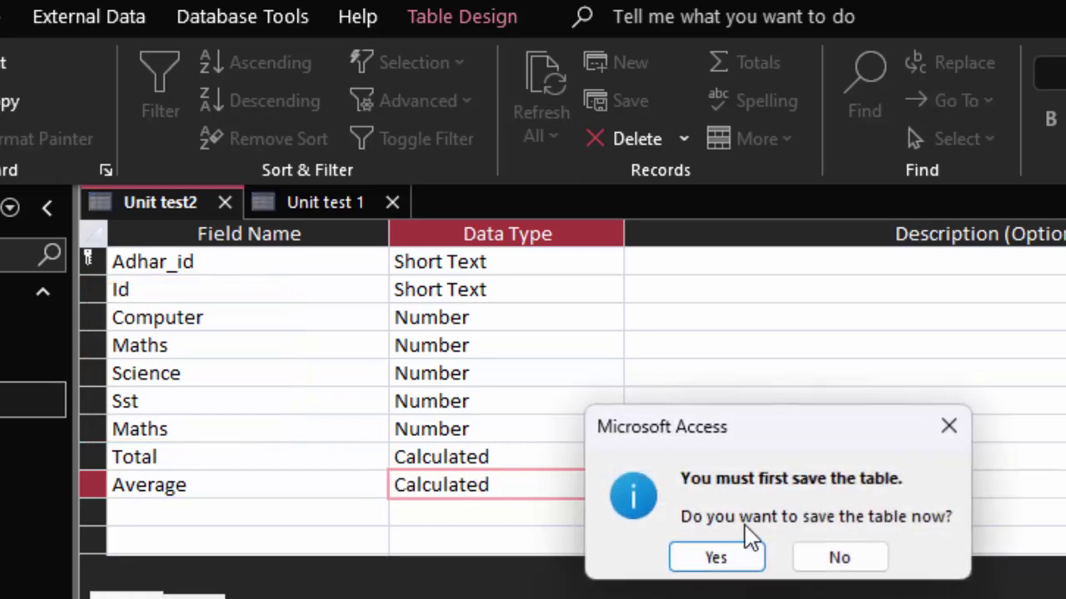
Save the design, dismiss the duplicate-field warning, and rename the first Maths field to English.
left_click(749, 561)
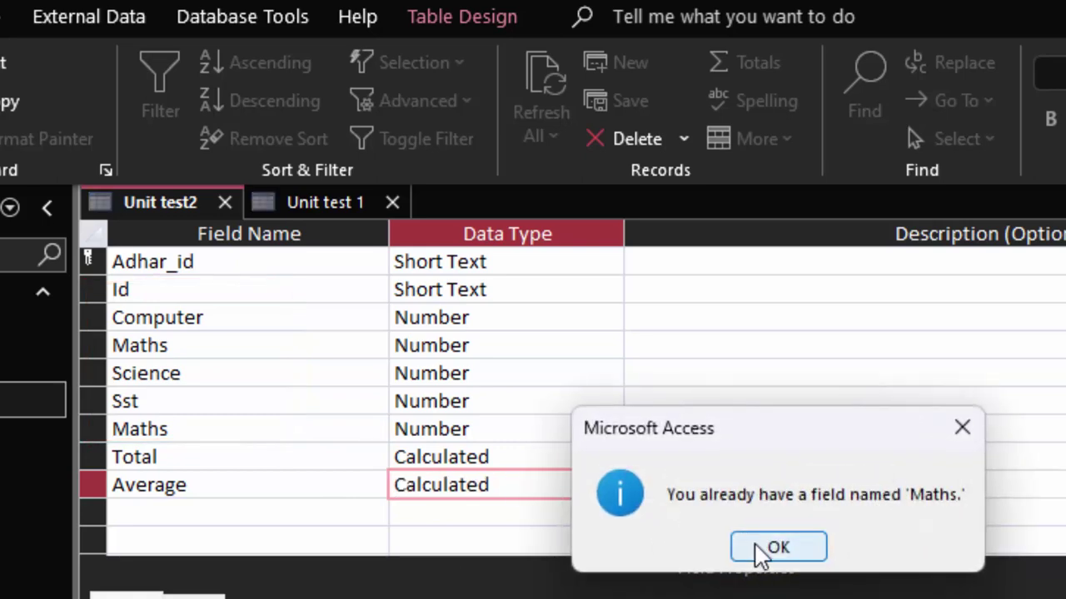
left_click(768, 550)
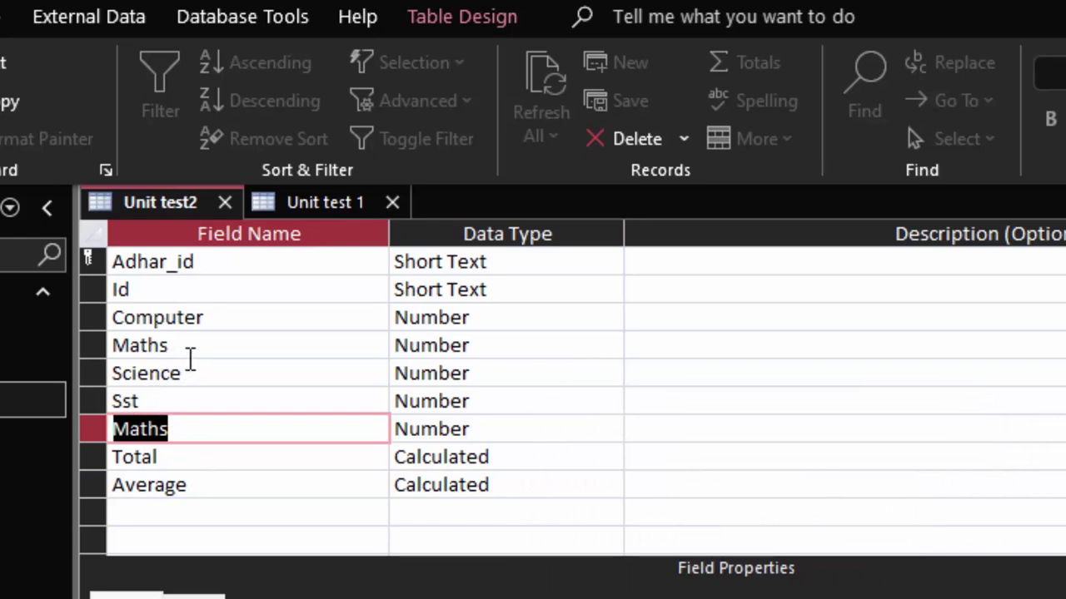
left_click_drag(183, 347, 102, 344)
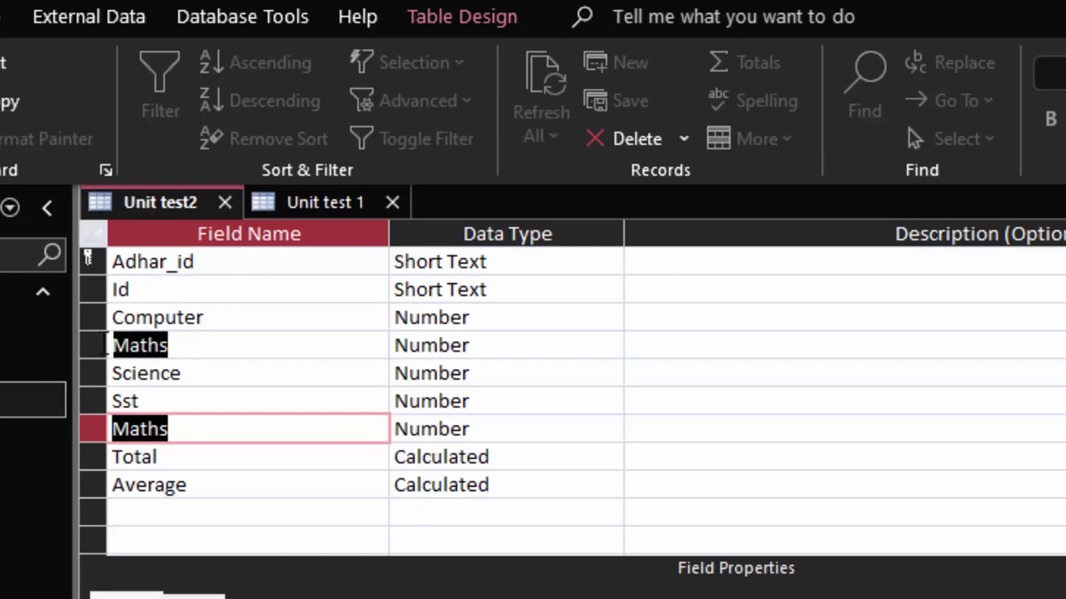
key("BackSpace")
type("ng")
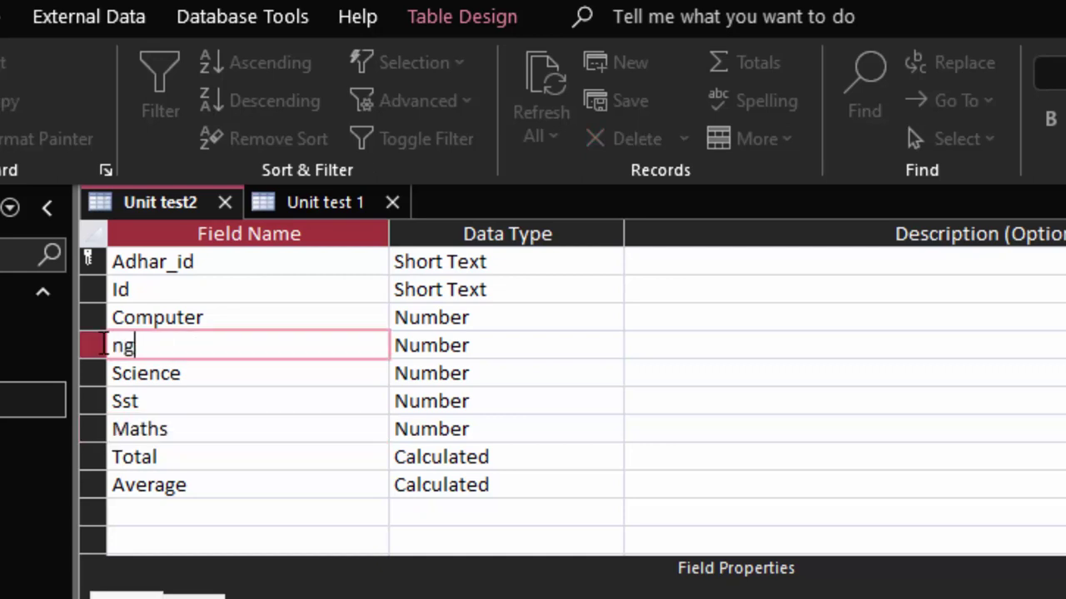
type("lish")
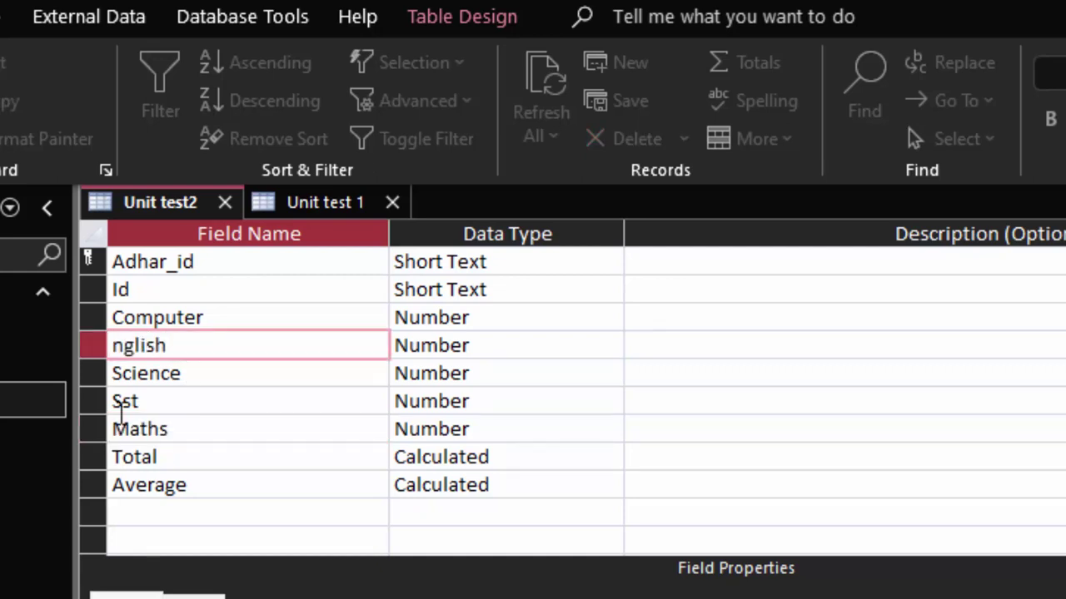
left_click(116, 350)
type("E")
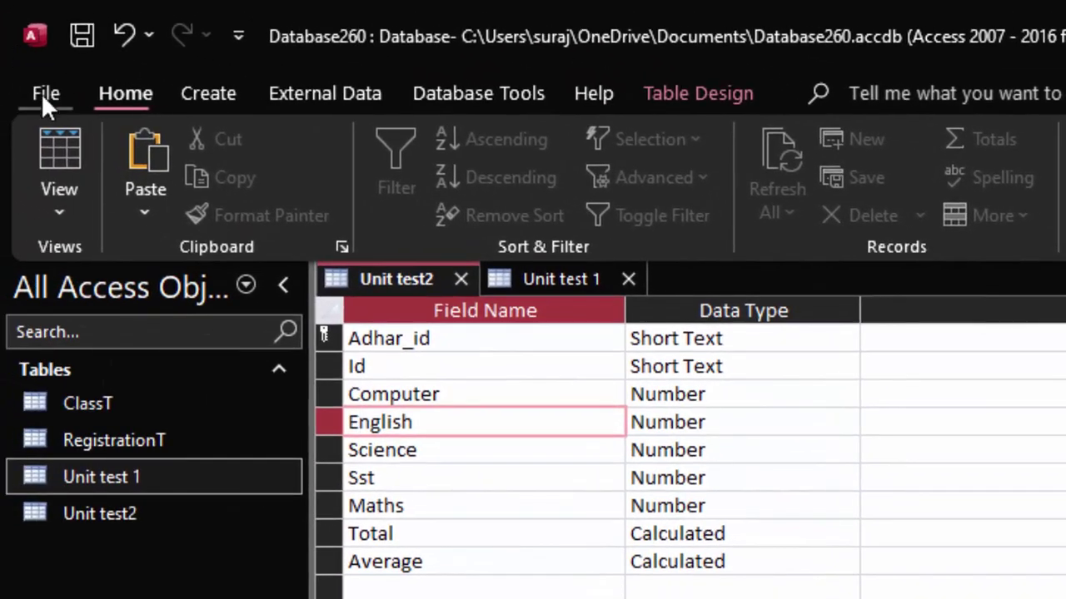
Save and switch Unit test2 to Datasheet view, widen Adhar_id, and enter the first record's Adhar number.
left_click(47, 136)
key("Return")
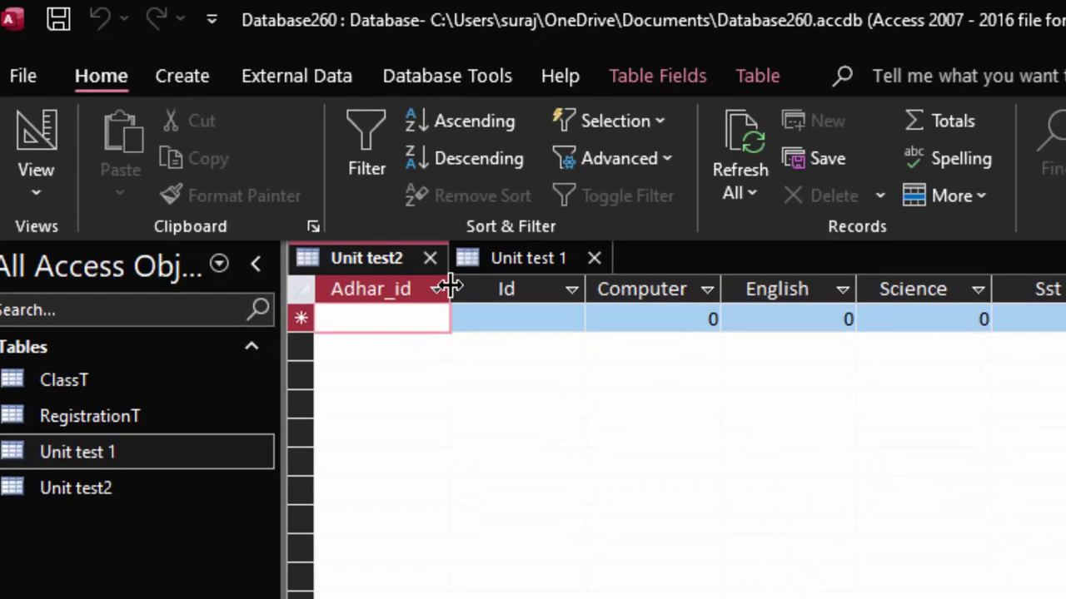
left_click_drag(449, 288, 500, 291)
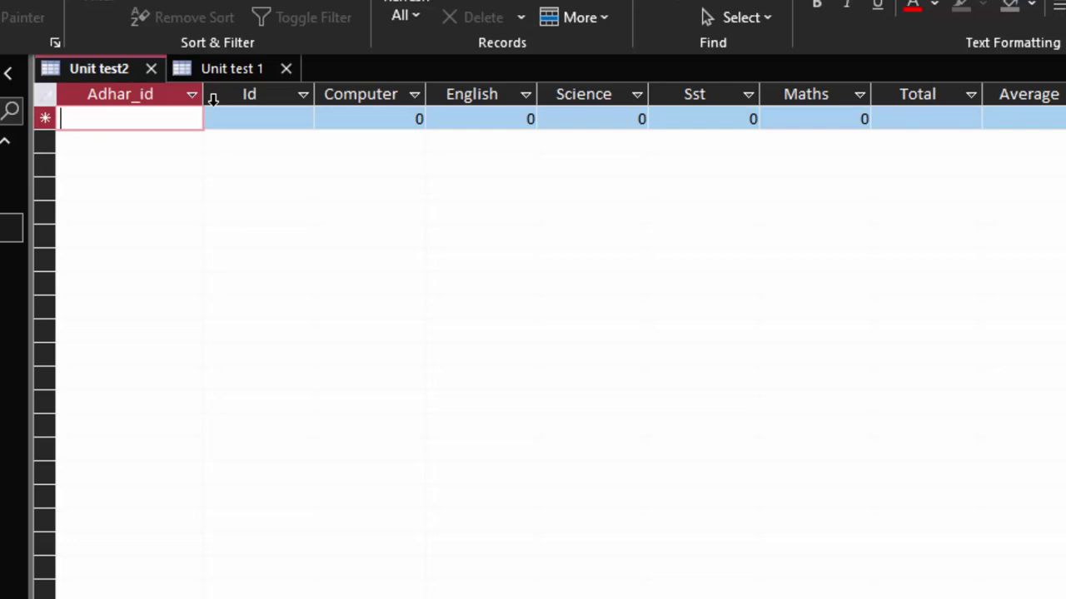
left_click(291, 116)
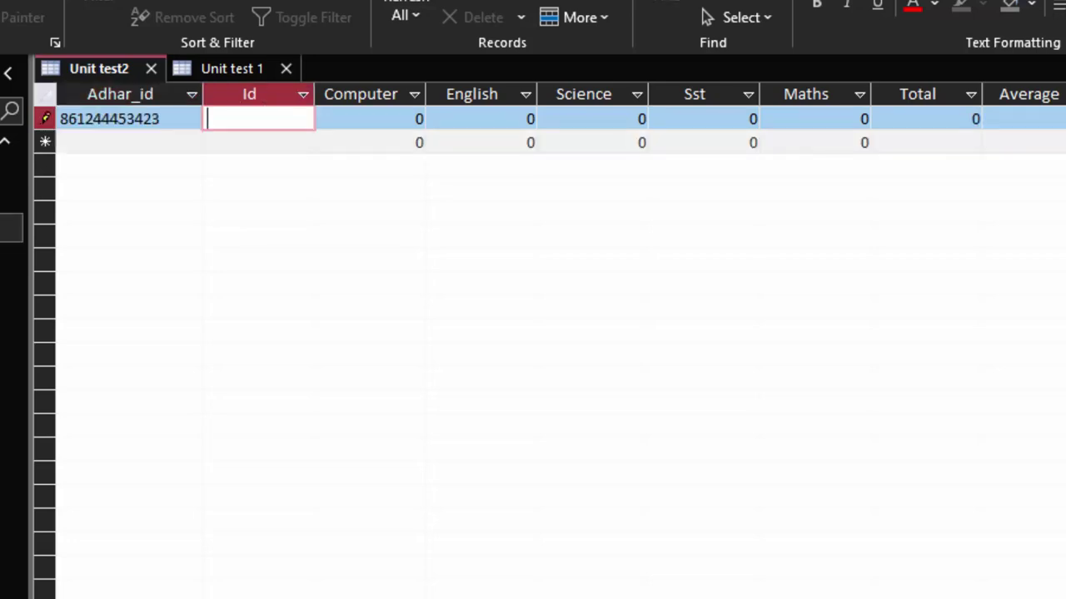
key("ctrl+F6")
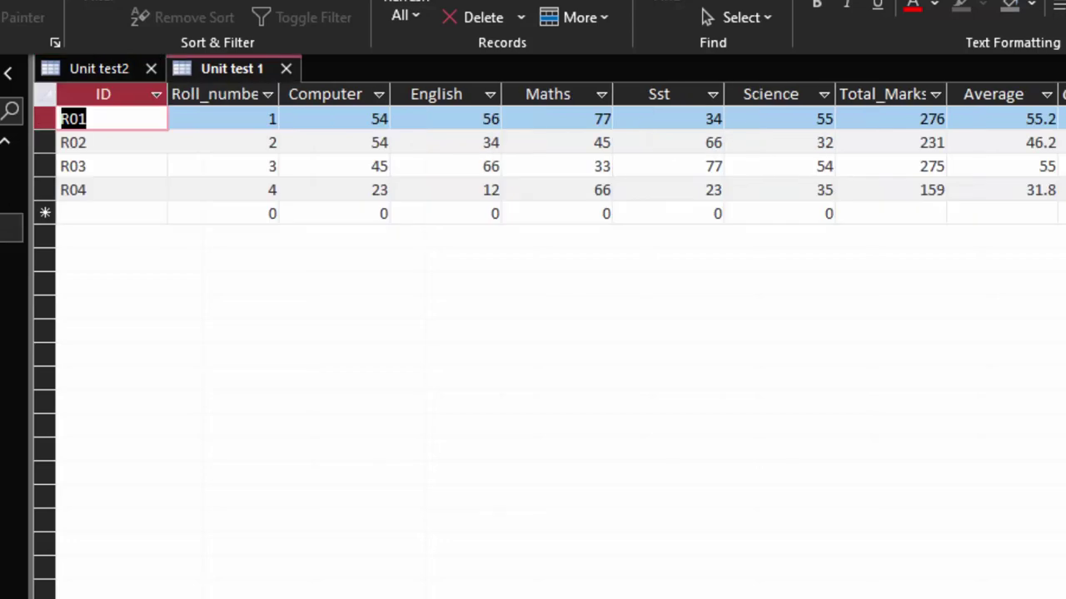
key("Tab")
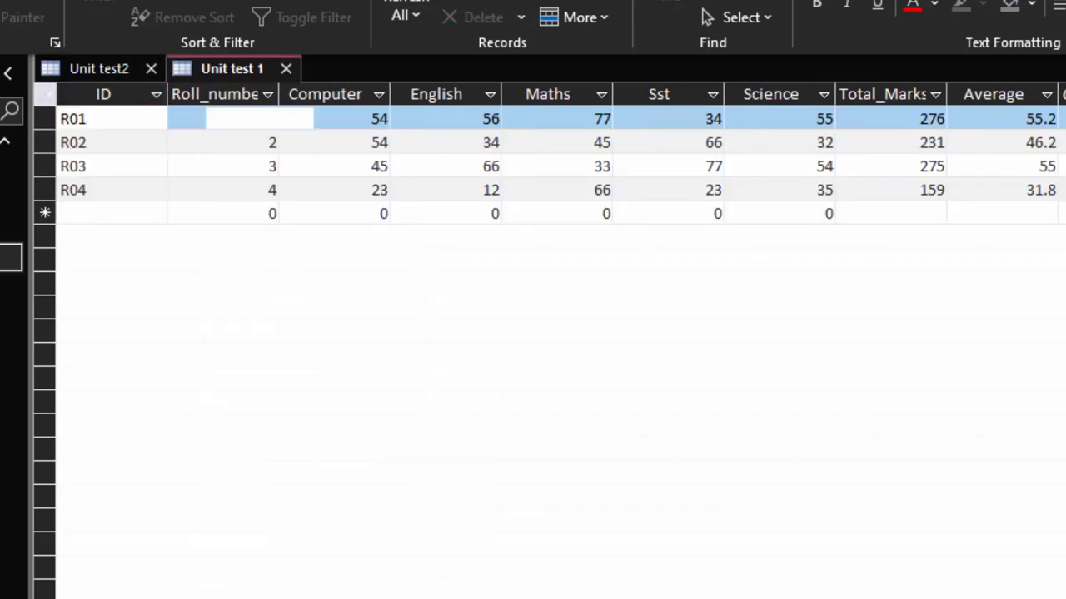
key("ctrl+F6")
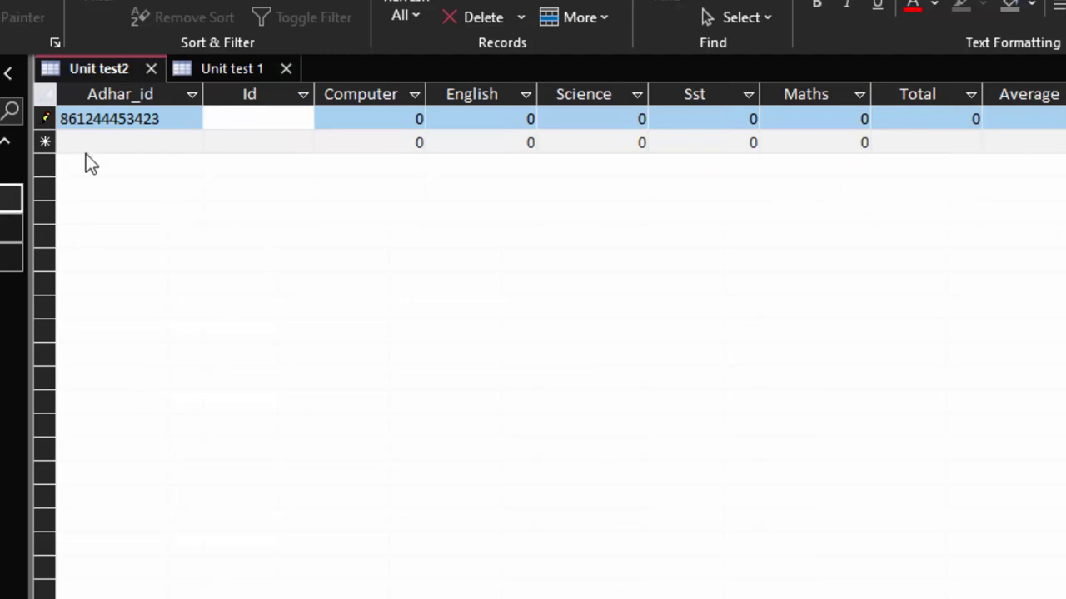
Complete R01 with marks Computer 56, English 44, Science 77, Sst 45, Maths 44.
left_click(217, 117)
type("R0")
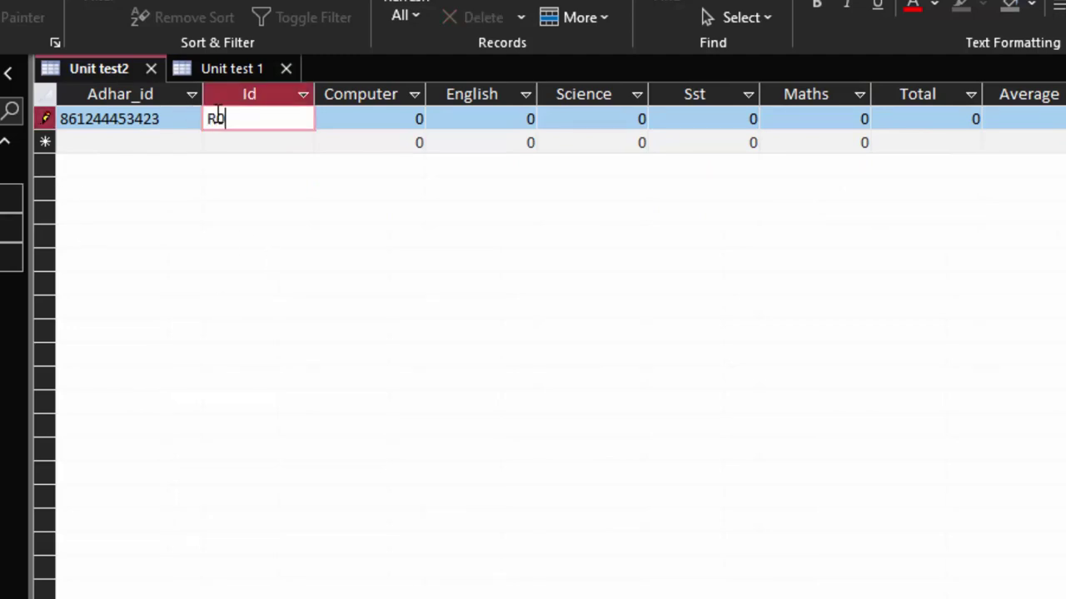
type("1")
key("Tab")
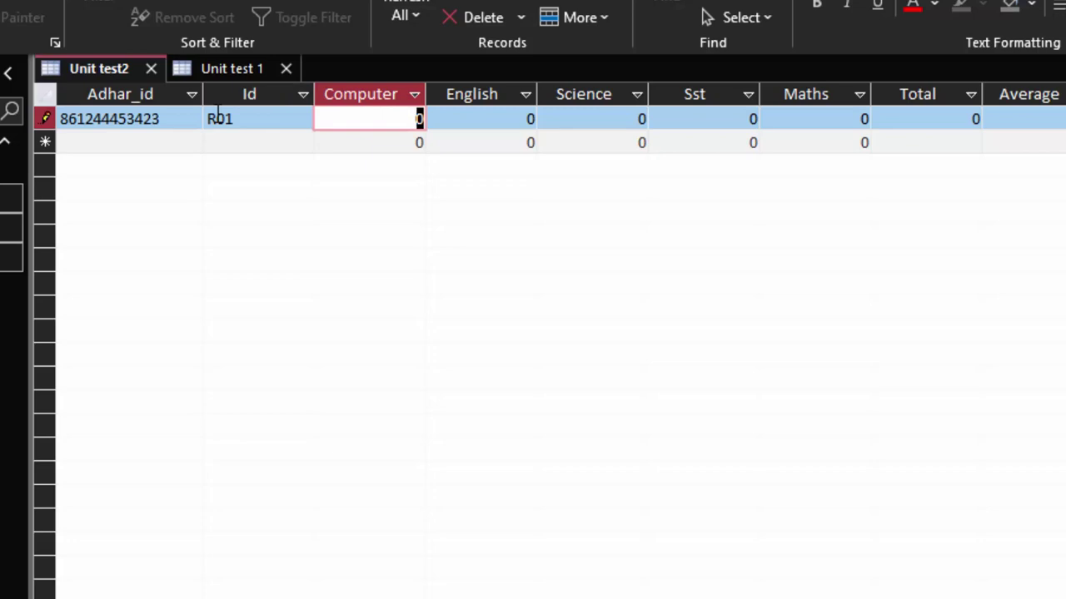
type("56")
key("Tab")
type("44")
key("Tab")
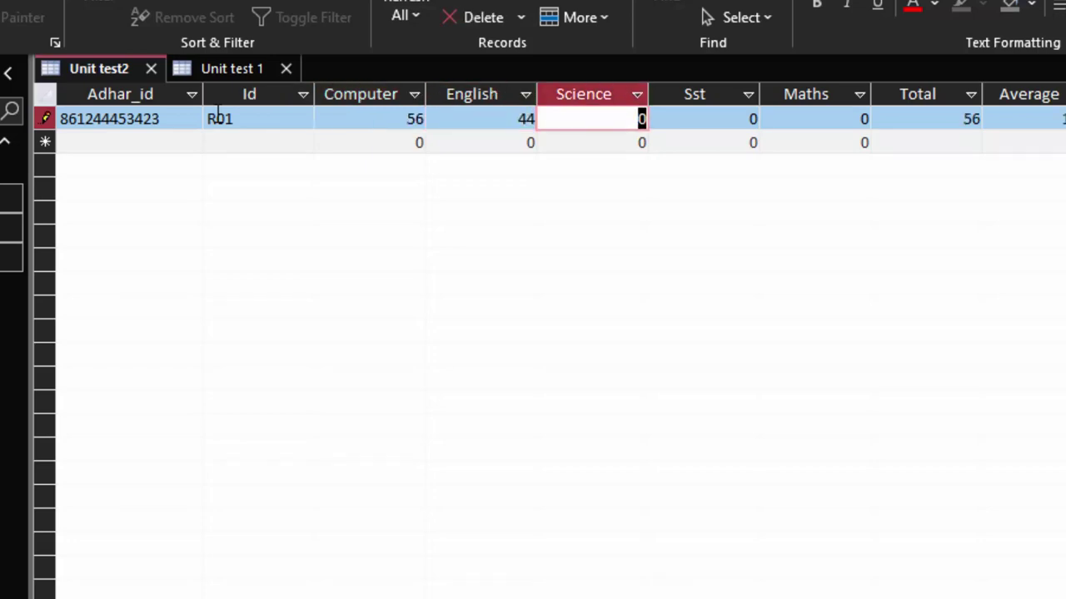
type("77")
key("Tab")
type("45")
key("Tab")
type("4")
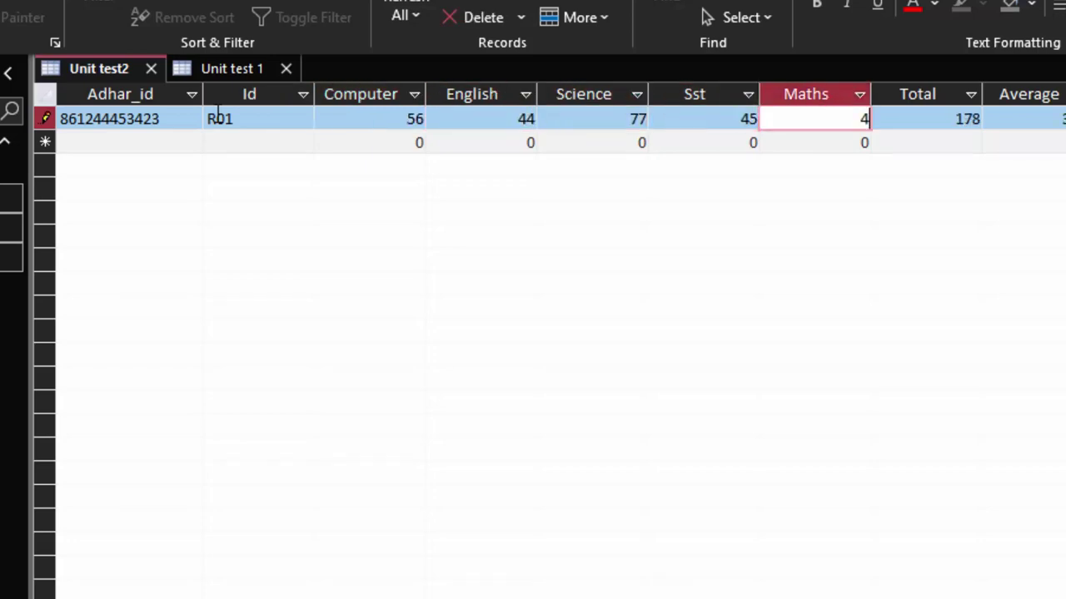
type("4")
key("Tab")
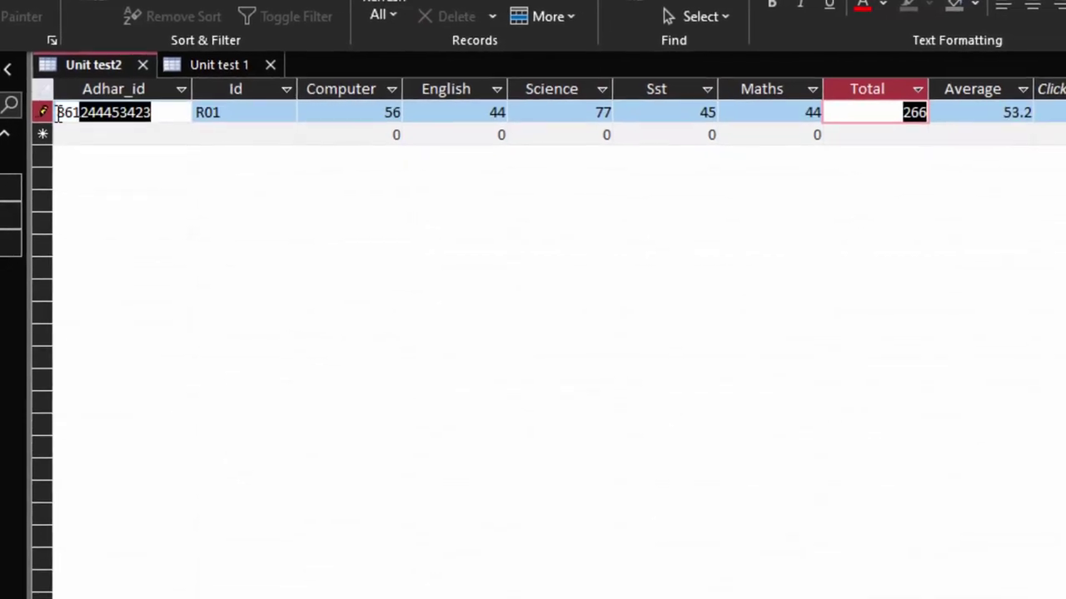
Add R02 with a copied-and-edited Adhar_id and marks 45, 77, 34, 66, 33.
double_click(179, 117)
right_click(138, 131)
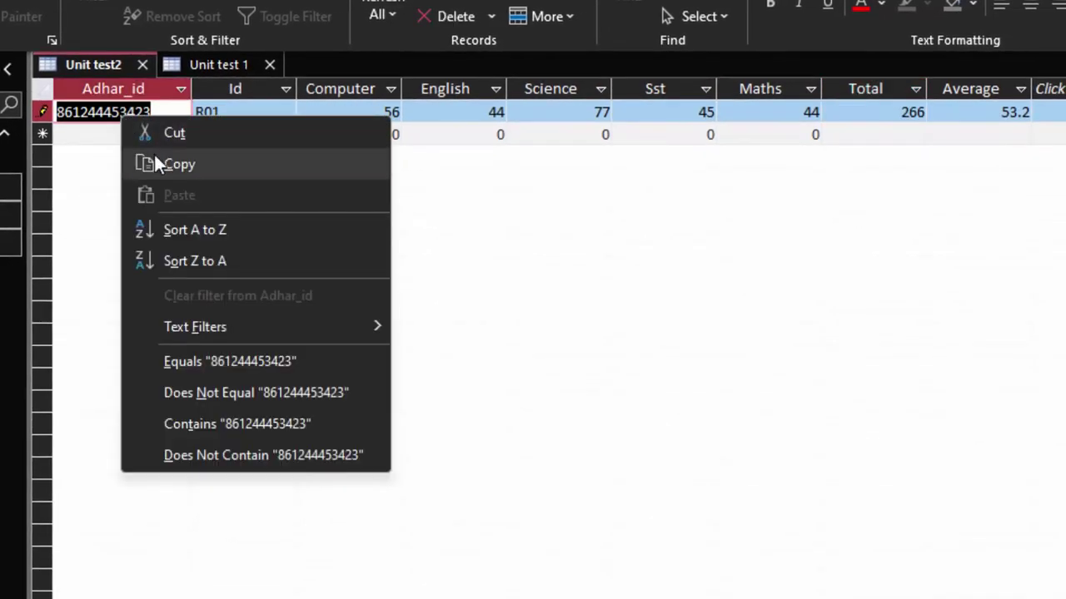
left_click(158, 164)
left_click(105, 136)
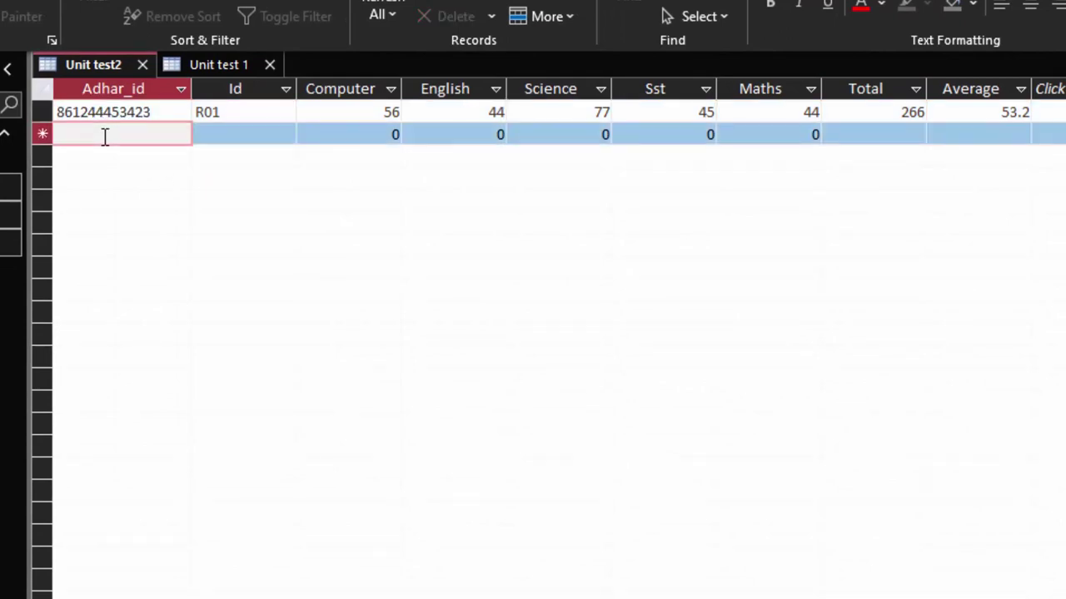
key("ctrl+v")
type("6")
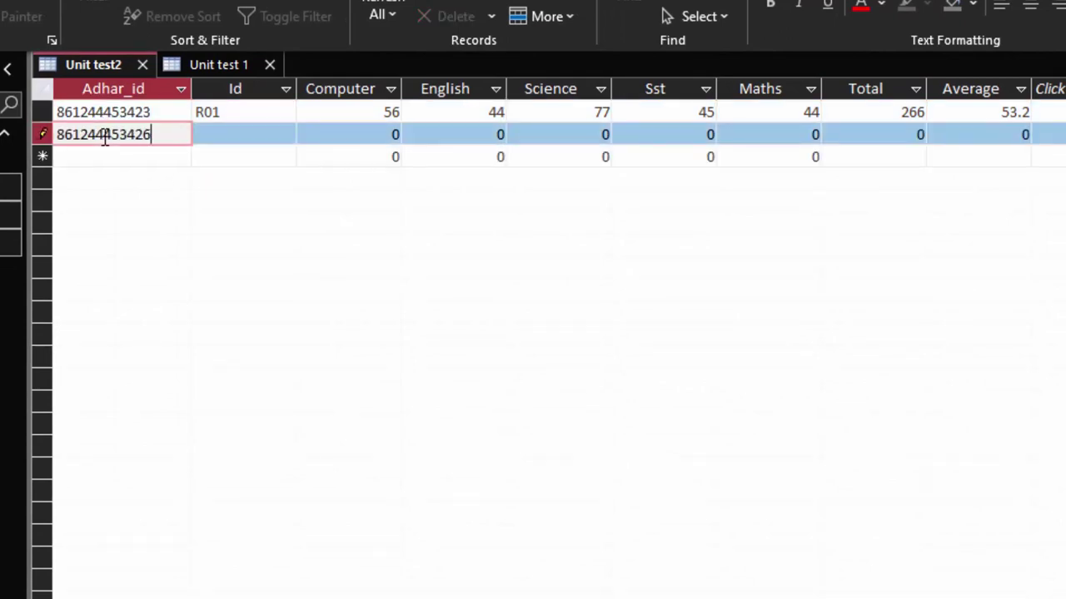
left_click(271, 133)
type("R02")
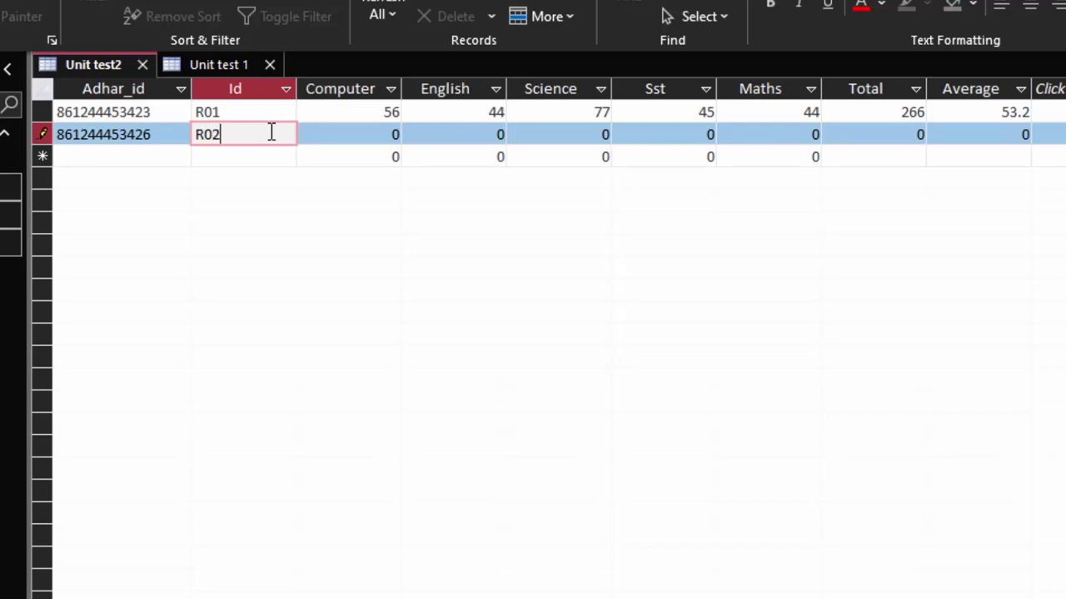
key("Tab")
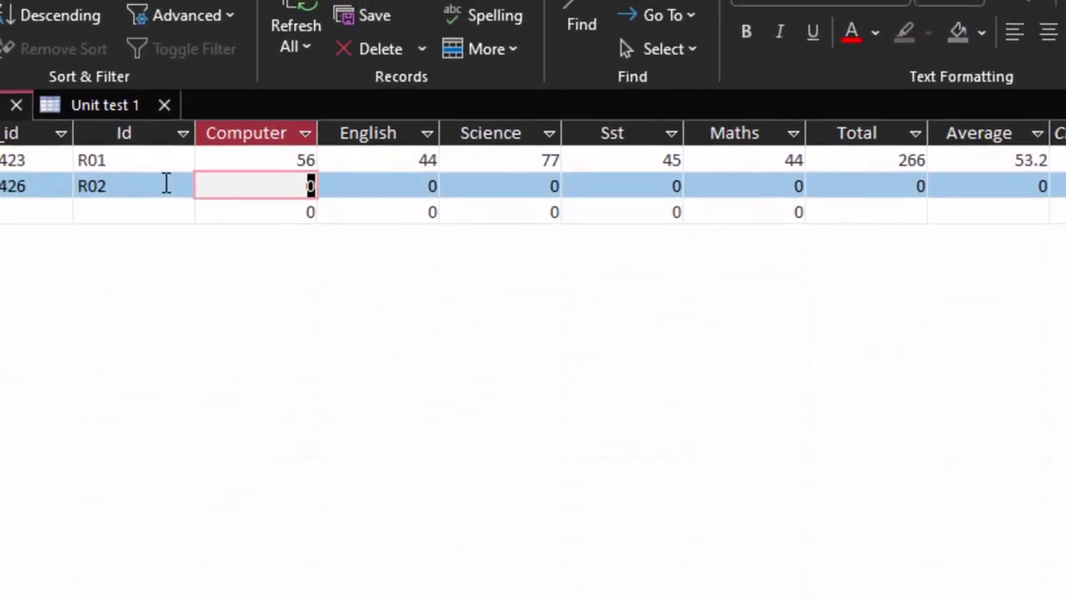
type("45")
key("Tab")
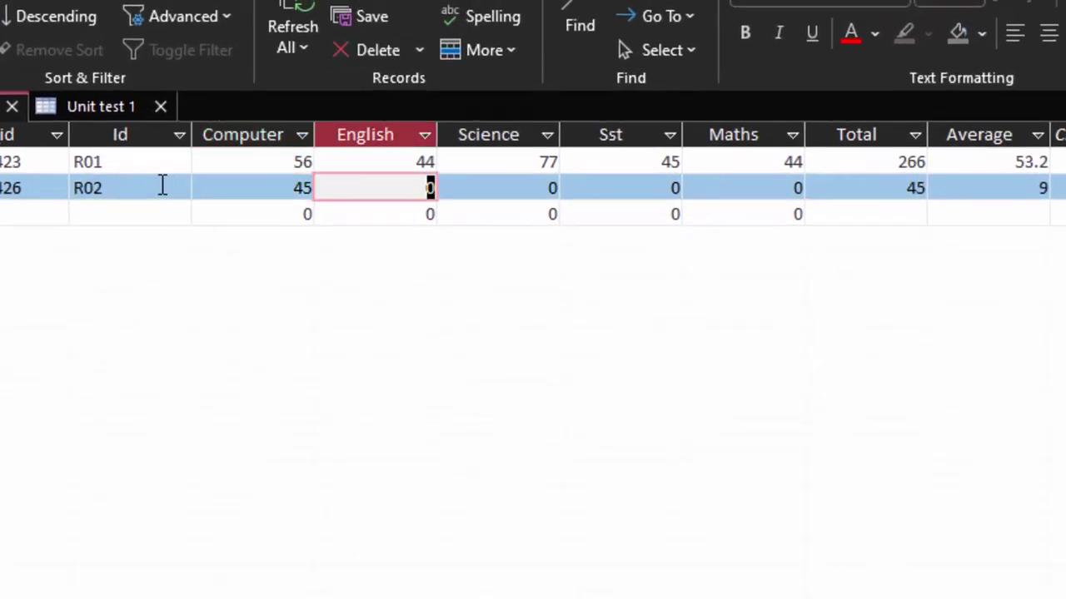
type("77")
key("Tab")
type("34")
key("Tab")
type("6")
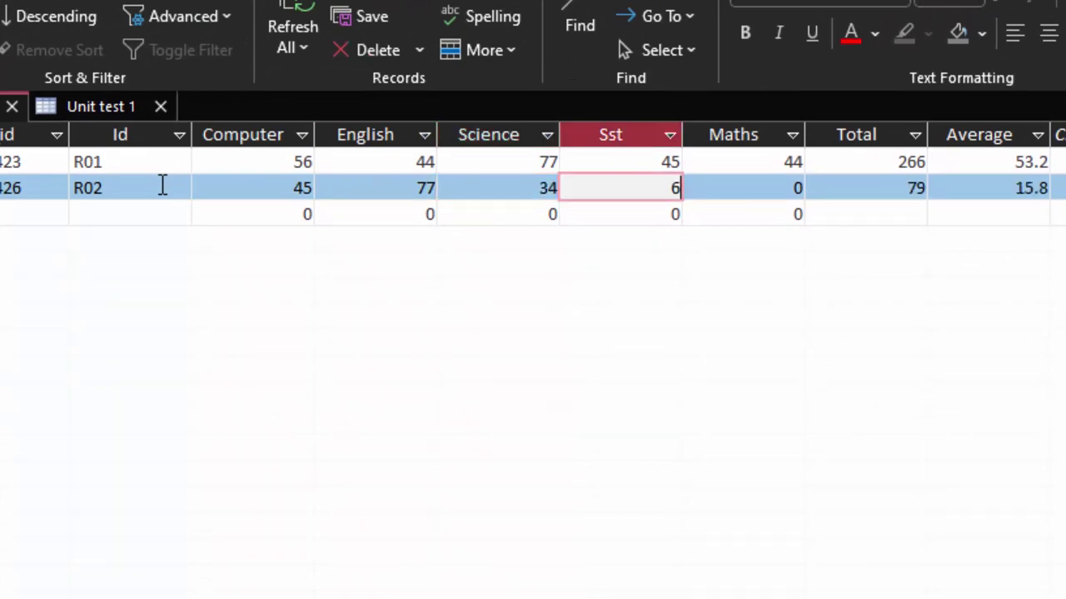
type("6")
key("Tab")
type("33")
key("Tab")
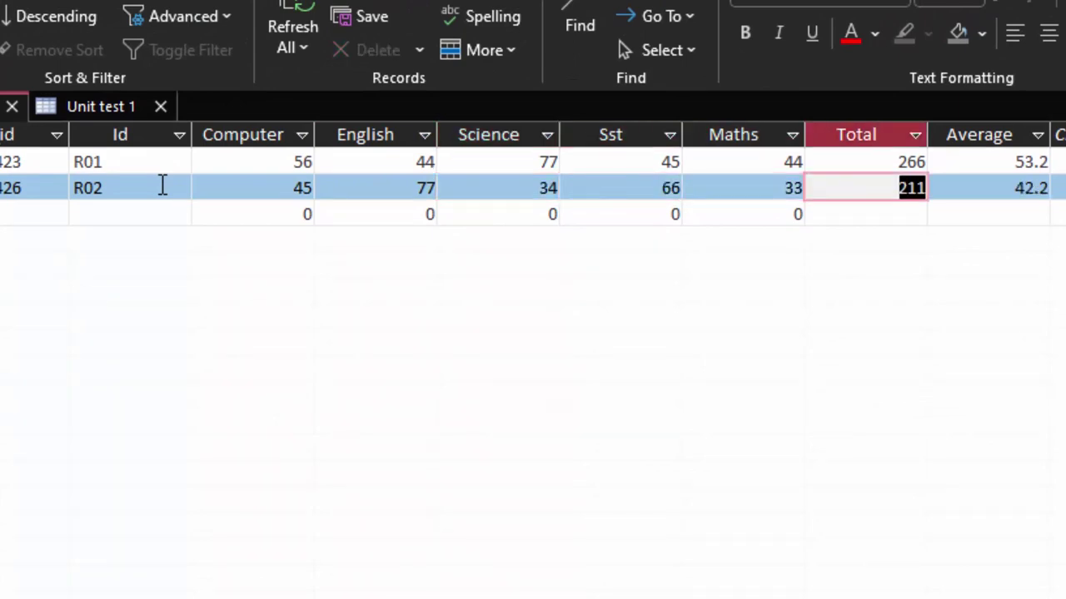
key("Tab")
key("Tab")
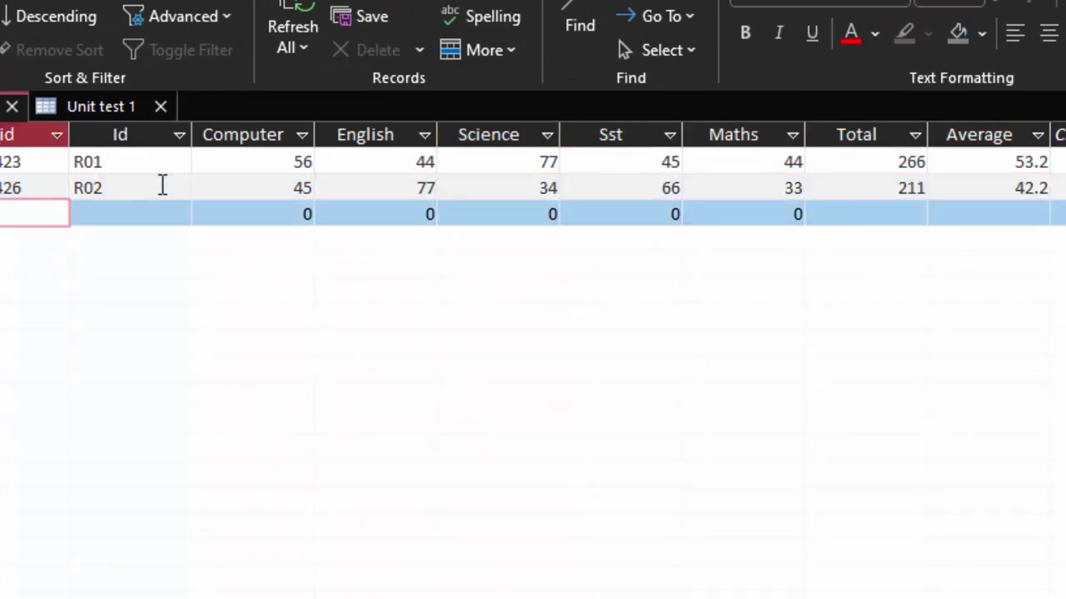
Add R03 with a pasted, edited Adhar_id and marks 43, 88, 55, 66, 45.
key("ctrl+v")
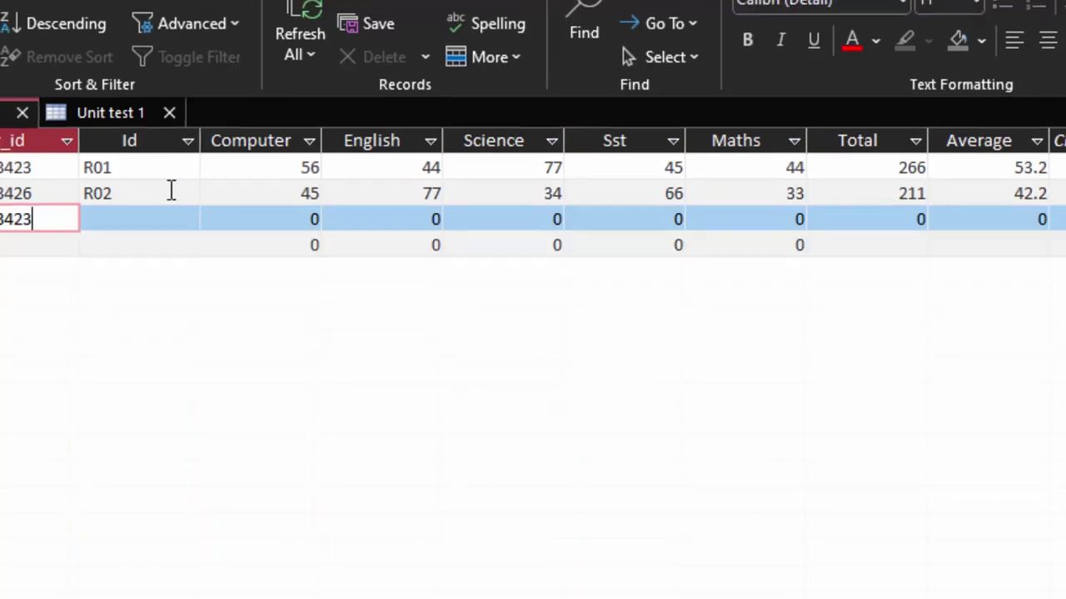
key("BackSpace")
key("BackSpace")
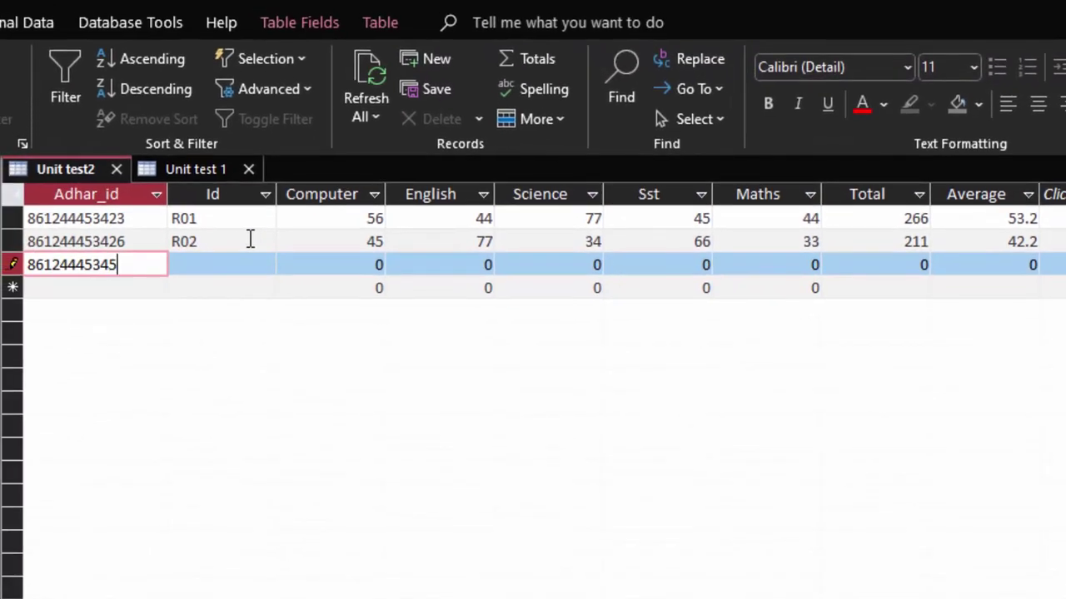
key("Tab")
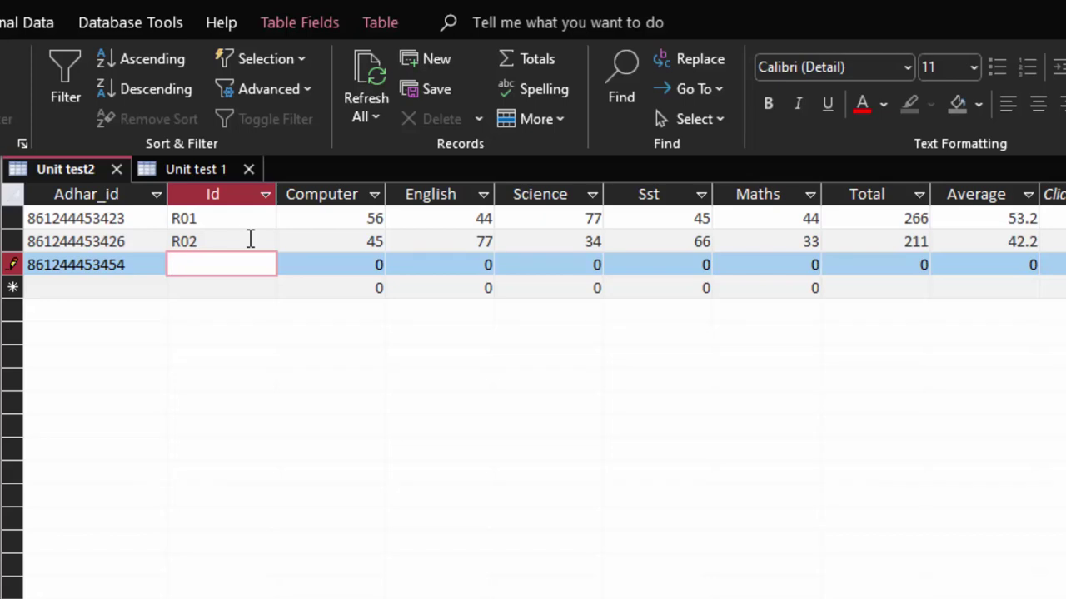
type("R03")
key("Tab")
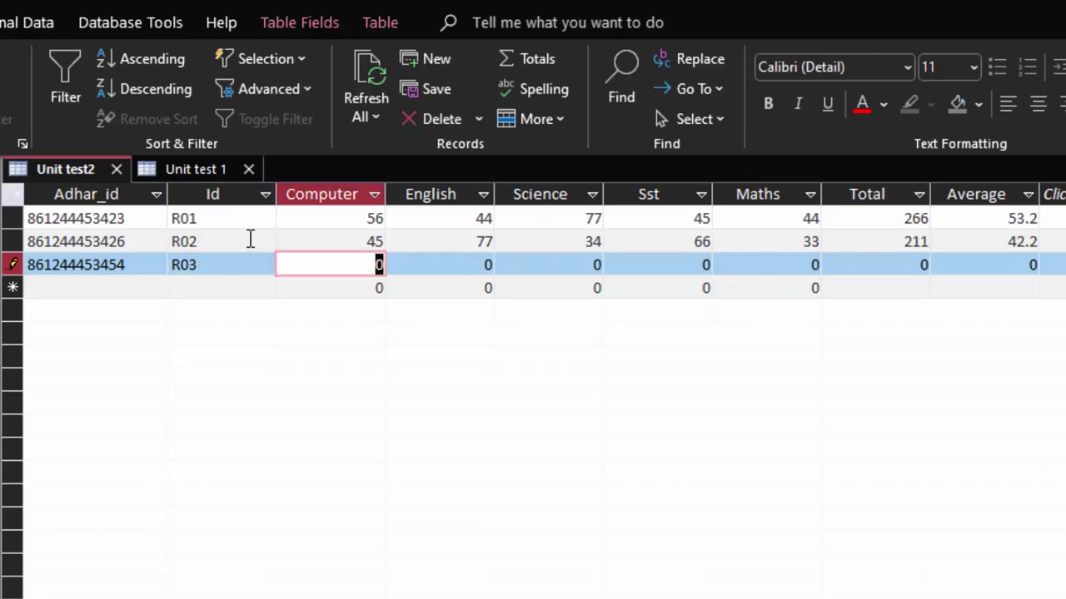
type("43")
key("Tab")
type("88")
key("Tab")
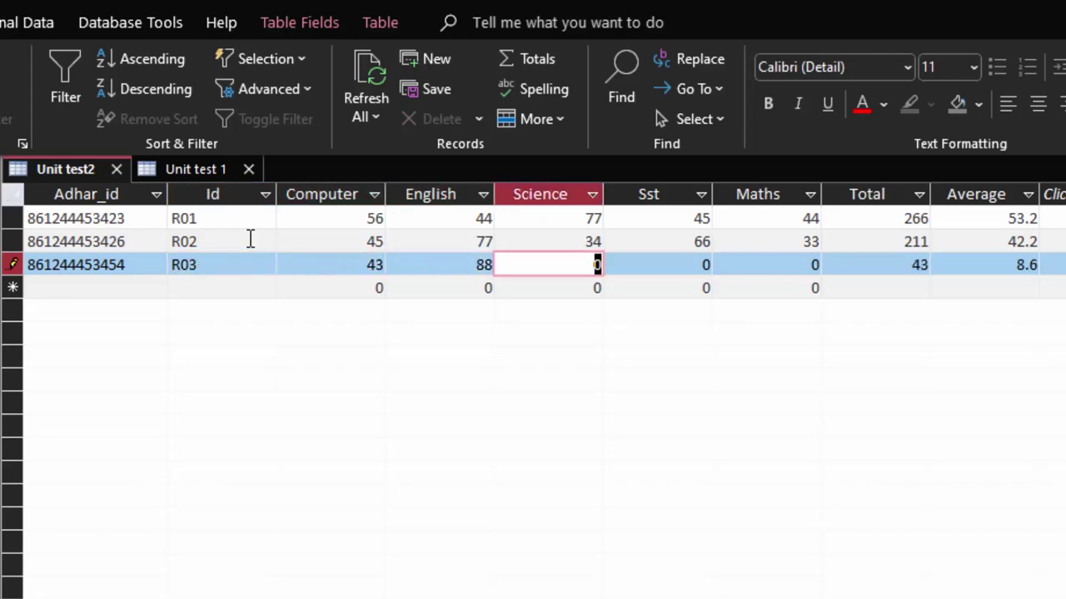
type("55")
key("Tab")
type("66")
key("Tab")
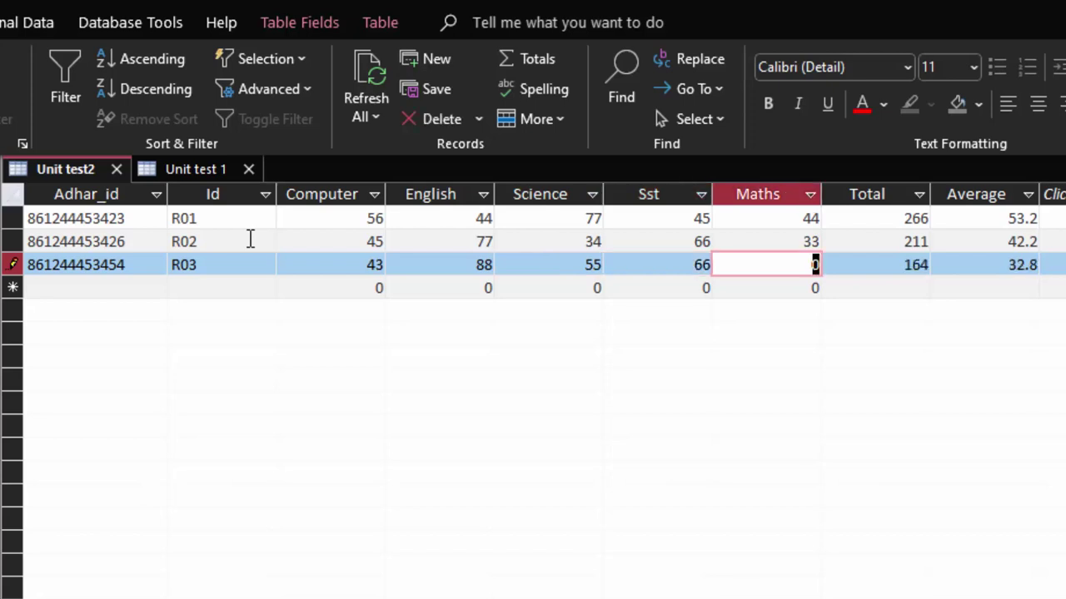
type("45")
key("Tab")
key("Tab")
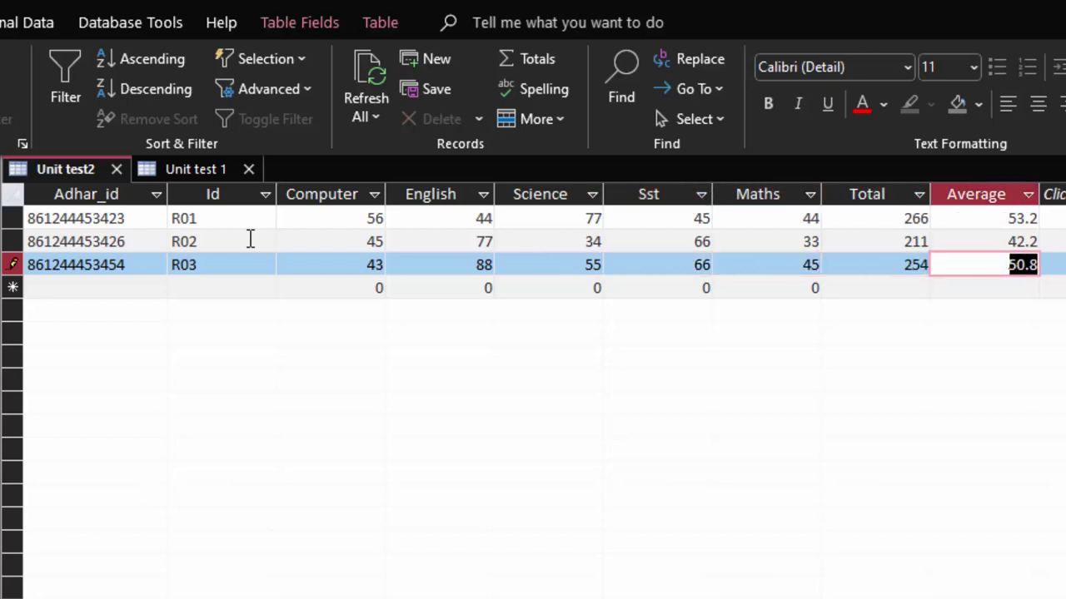
key("Tab")
Add R04 with an edited Adhar_id and marks 45, 77, 88, 66, 55.
key("ctrl+v")
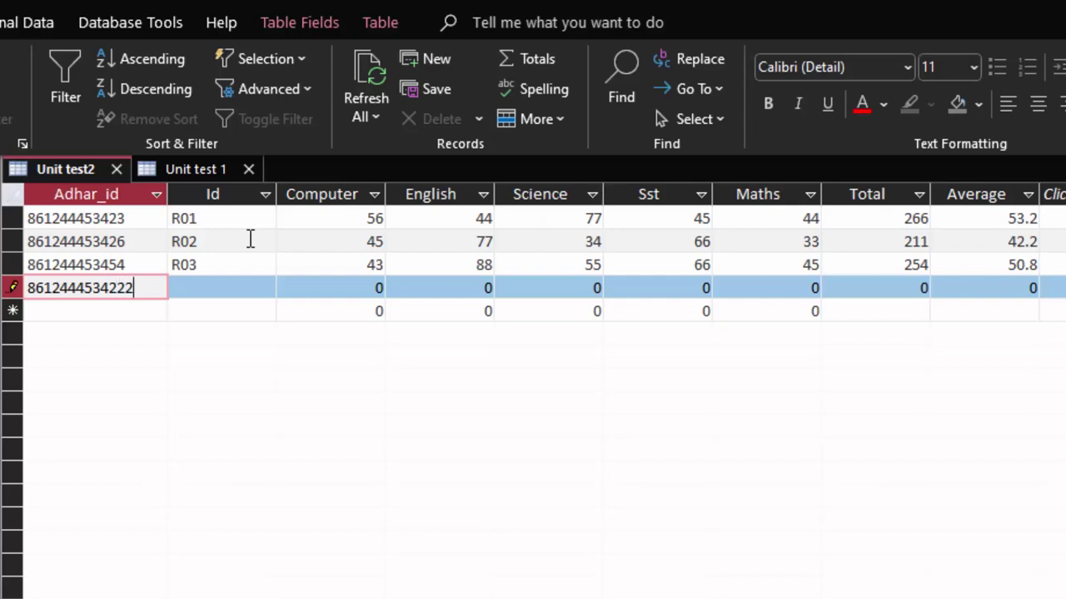
key("BackSpace")
key("BackSpace")
type("12")
key("Tab")
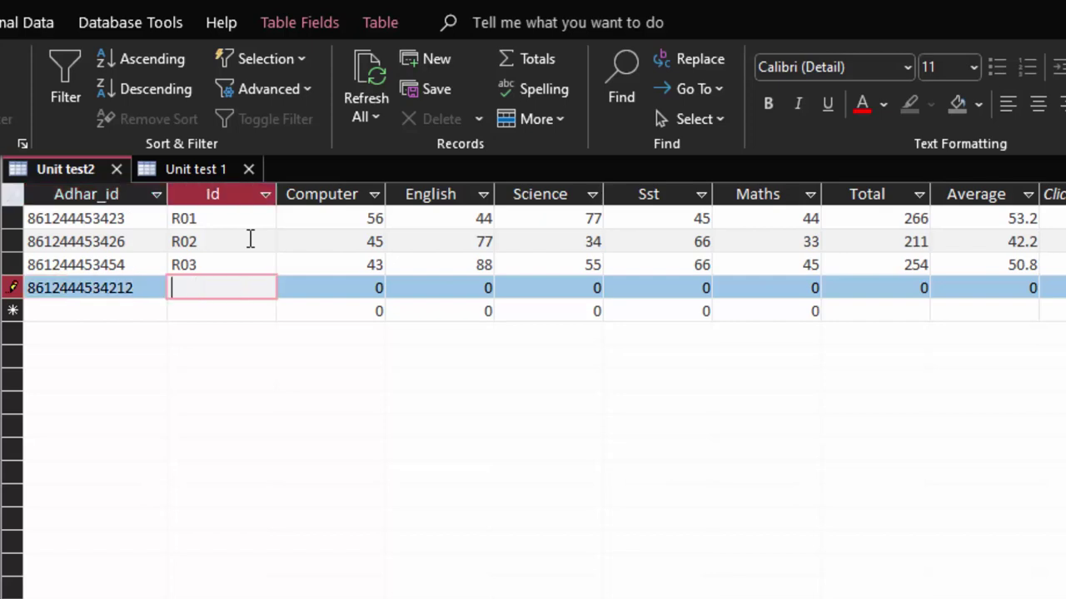
type("R04")
key("Tab")
type("45")
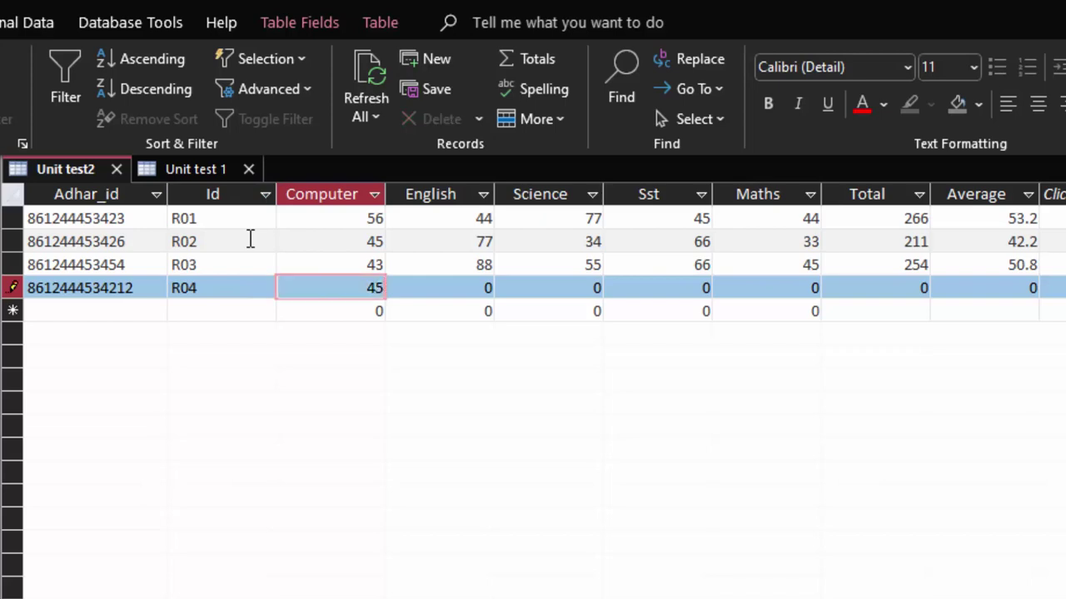
key("Tab")
type("77")
key("Tab")
type("88")
key("Tab")
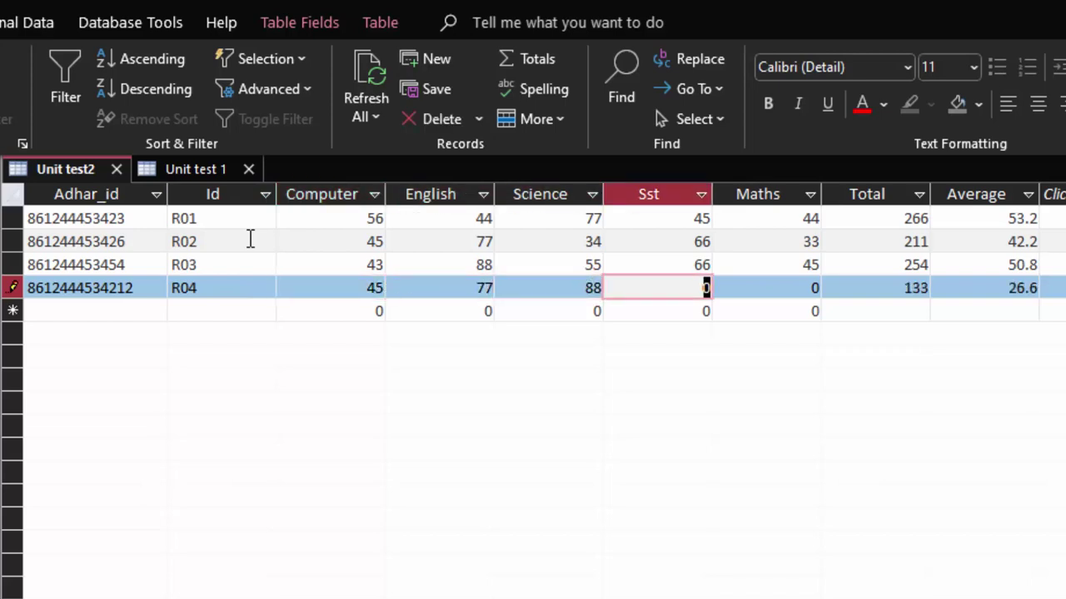
type("66")
key("Tab")
type("55")
key("Tab")
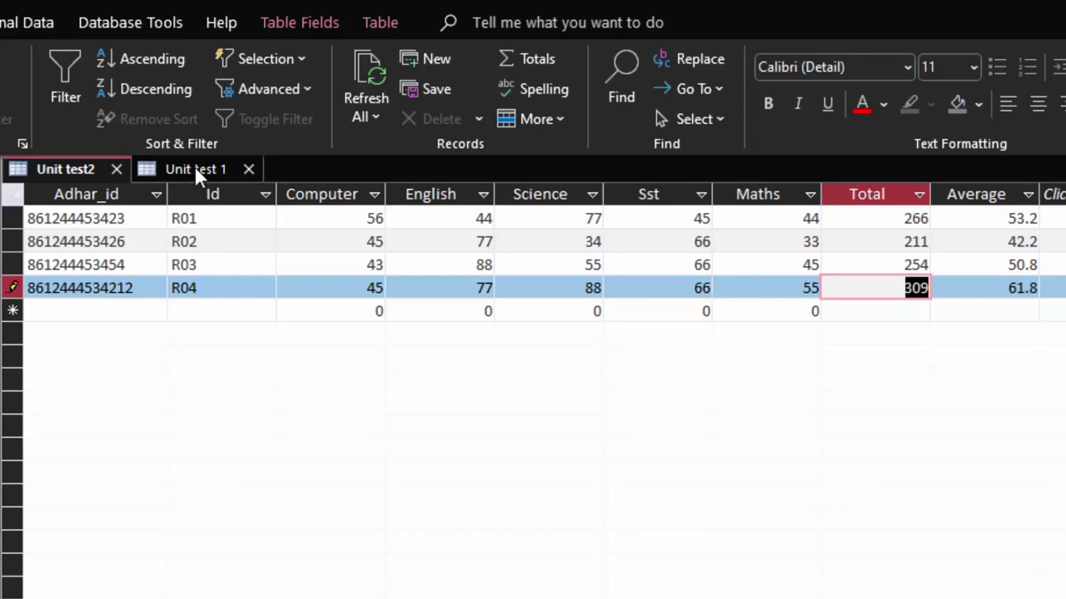
Close Unit test 1 and Unit test2, saving the layout, and open Database Tools > Relationships.
left_click(248, 169)
left_click(295, 177)
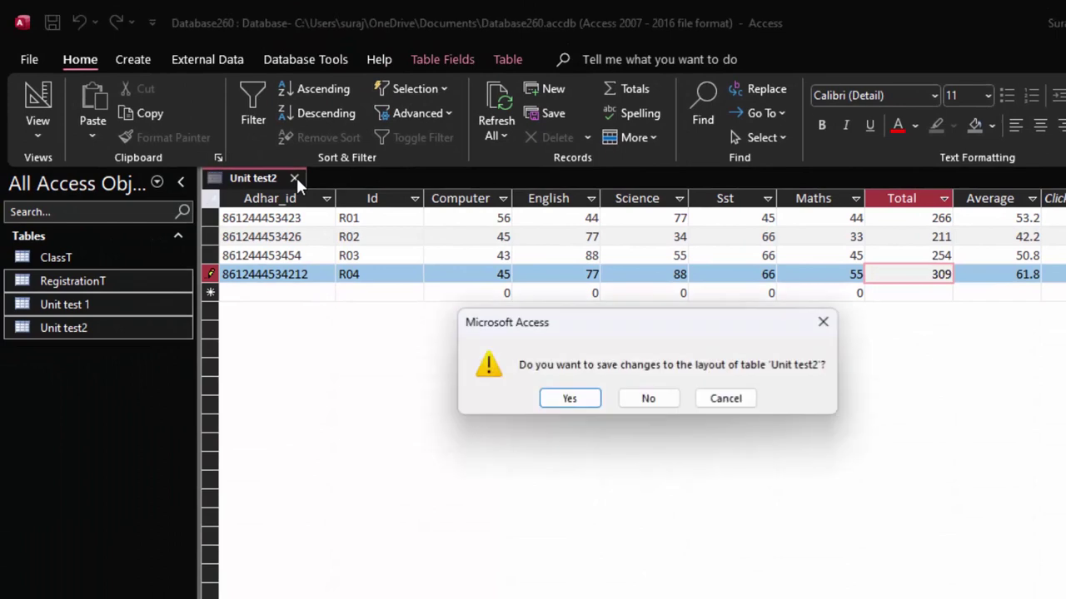
left_click(569, 400)
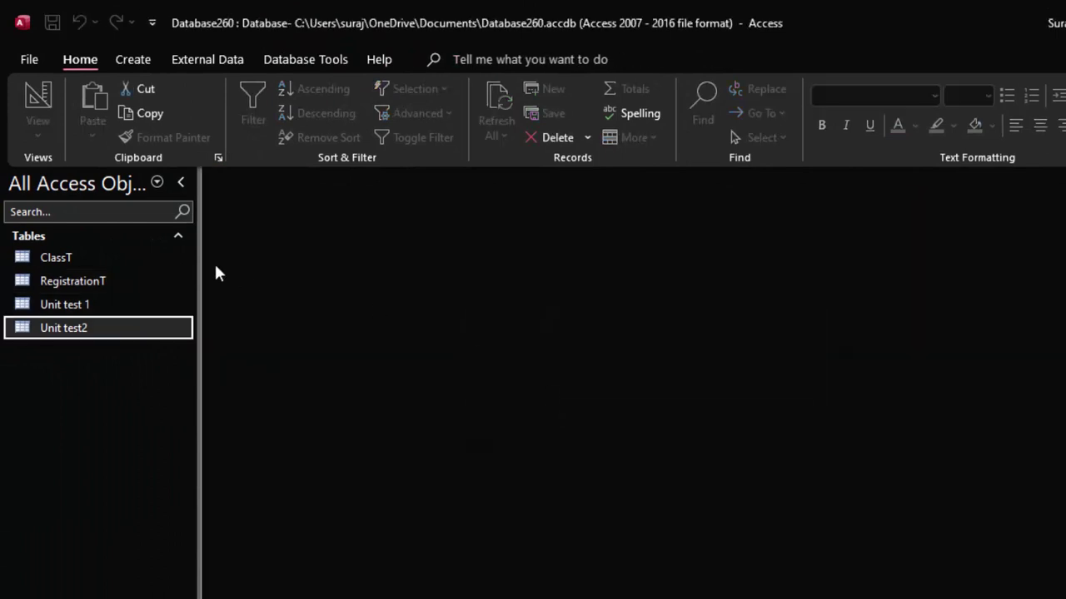
left_click(289, 60)
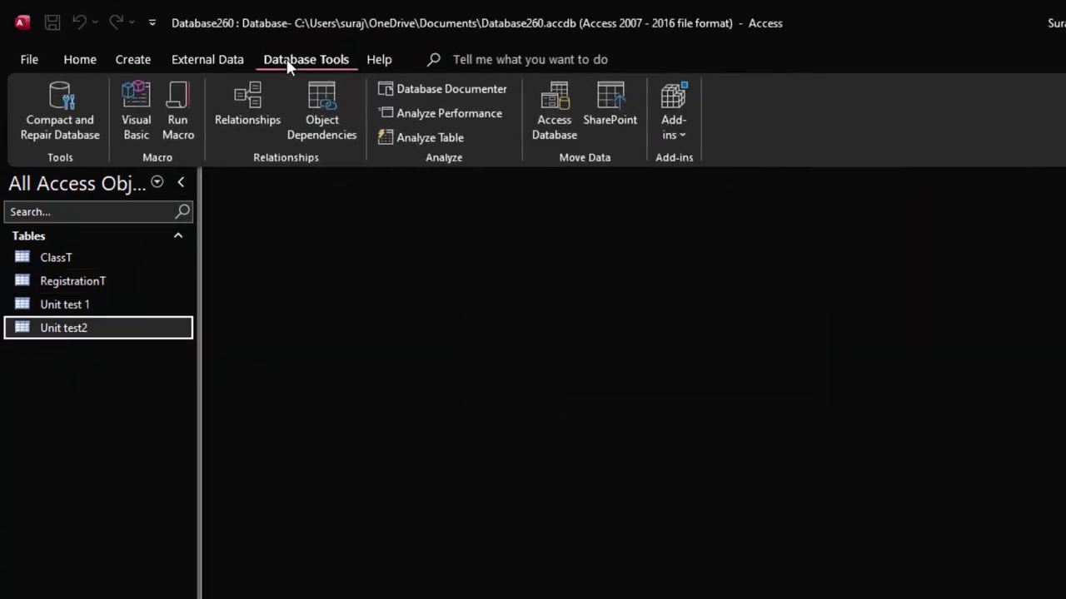
left_click(255, 108)
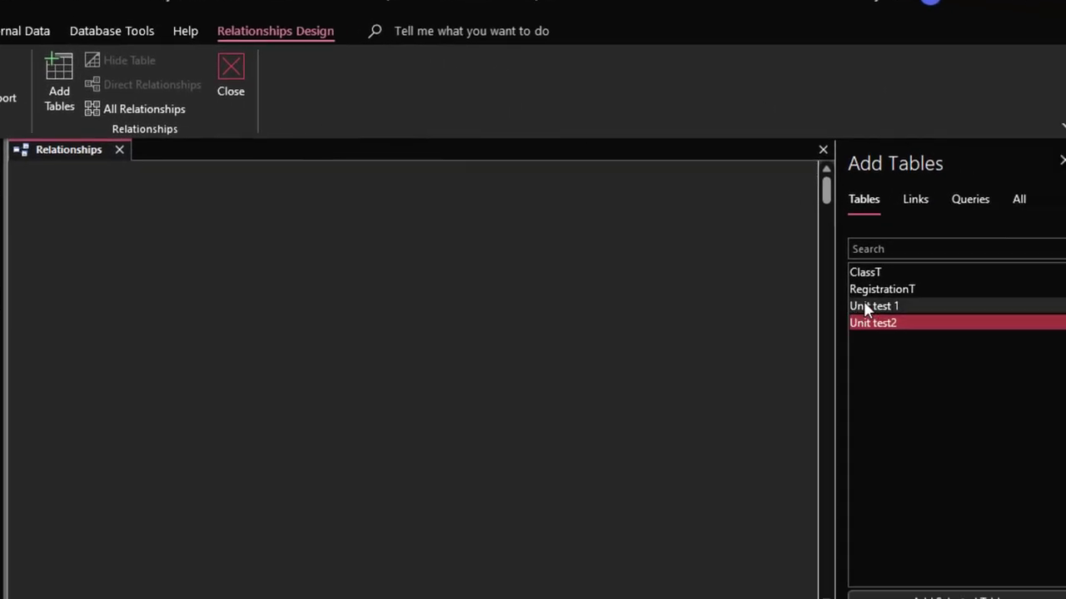
Place RegistrationT, ClassT, Unit test 1 and Unit test2 on the layout, then drag Registration_id to ClassT.
left_click_drag(964, 303, 259, 293)
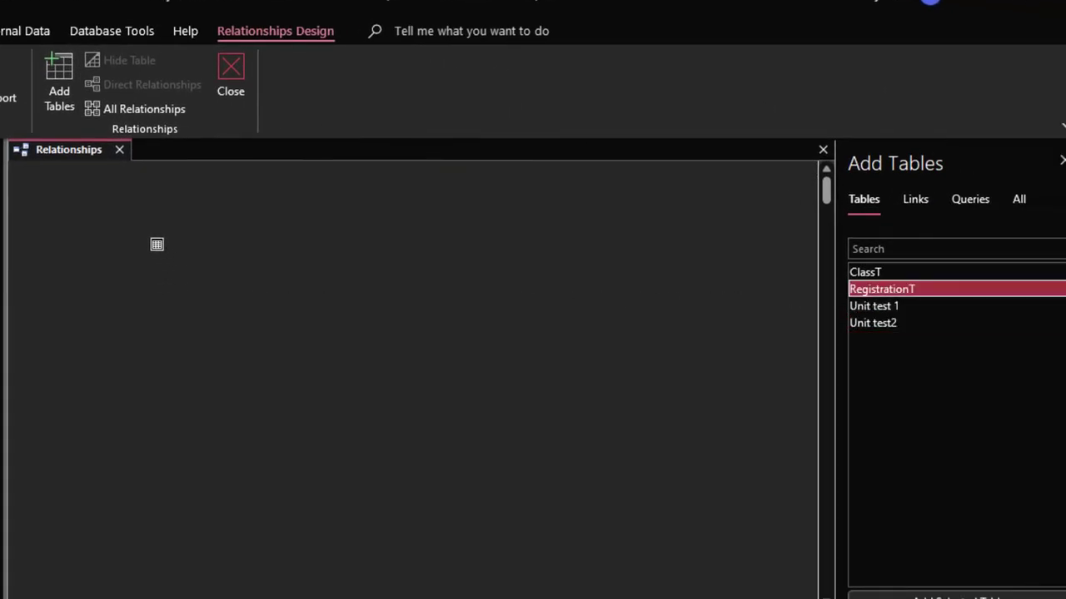
left_click_drag(161, 279, 158, 244)
mouse_move(866, 272)
left_mouse_down()
mouse_move(585, 282)
mouse_move(363, 249)
left_mouse_up()
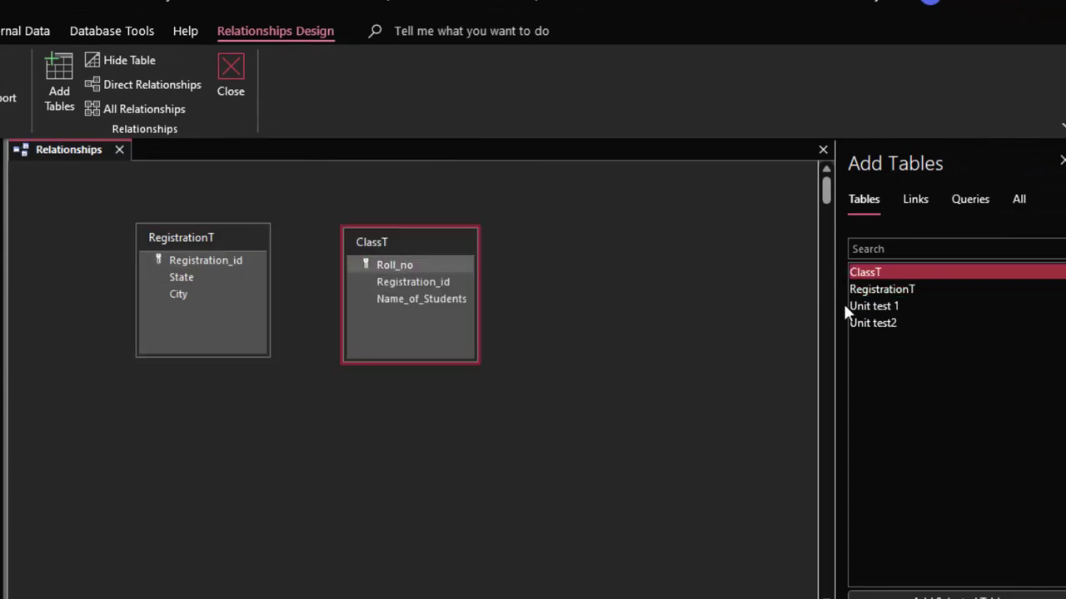
left_click_drag(865, 305, 568, 243)
mouse_move(892, 319)
left_mouse_down()
mouse_move(797, 350)
mouse_move(362, 410)
left_mouse_up()
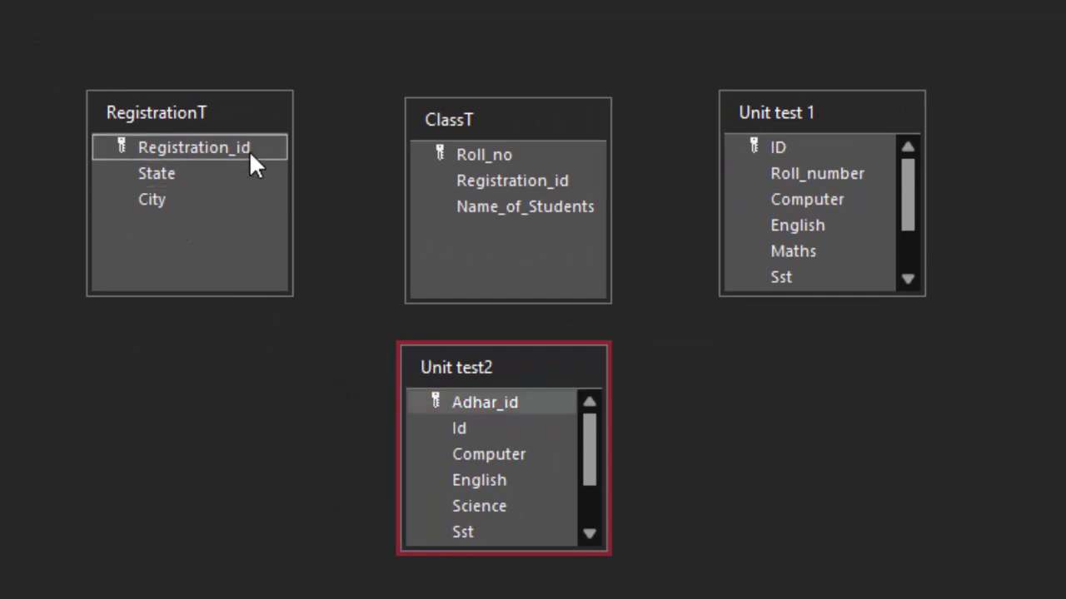
left_click_drag(261, 147, 499, 193)
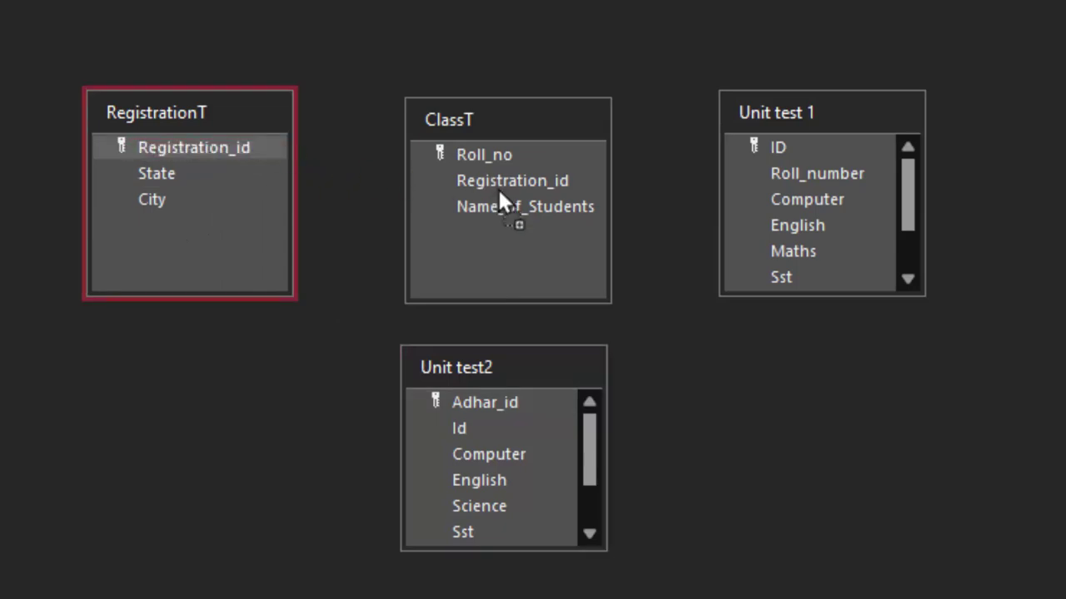
Create the RegistrationT–ClassT relationship with referential integrity, cascade updates and cascade deletes.
left_click(414, 144)
left_click(428, 173)
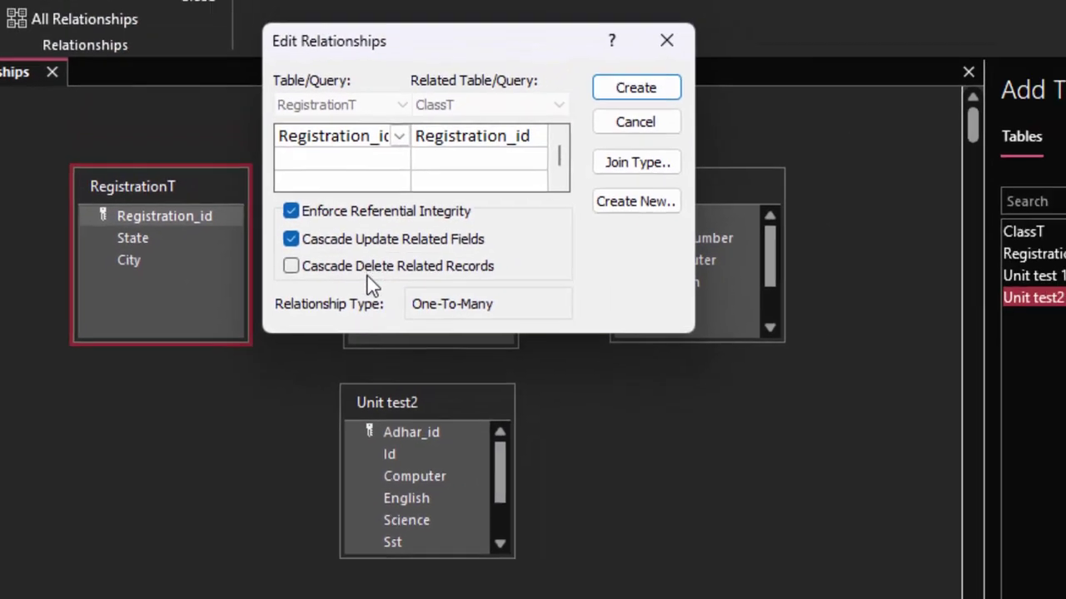
left_click(432, 216)
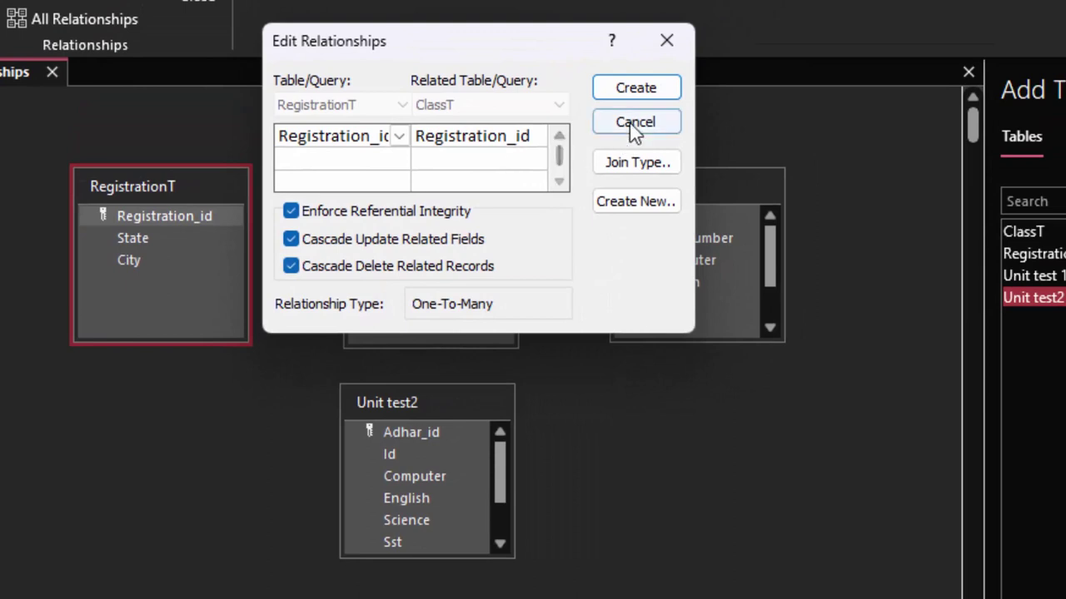
left_click(635, 93)
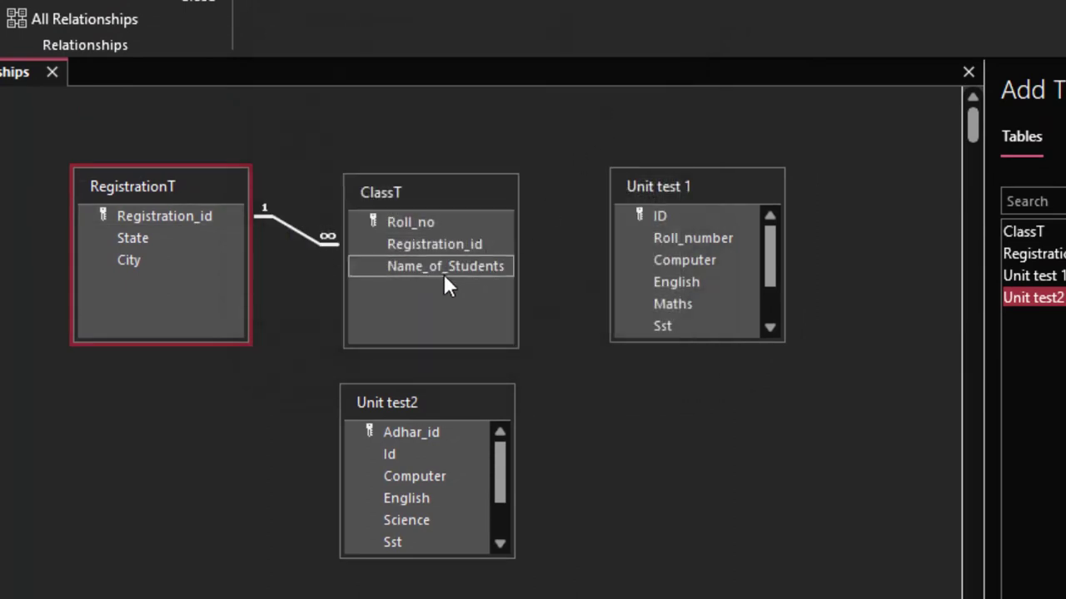
Link ClassT's Roll_no to Unit test 1's Roll_number with enforced integrity and both cascades.
left_click_drag(444, 276, 440, 234)
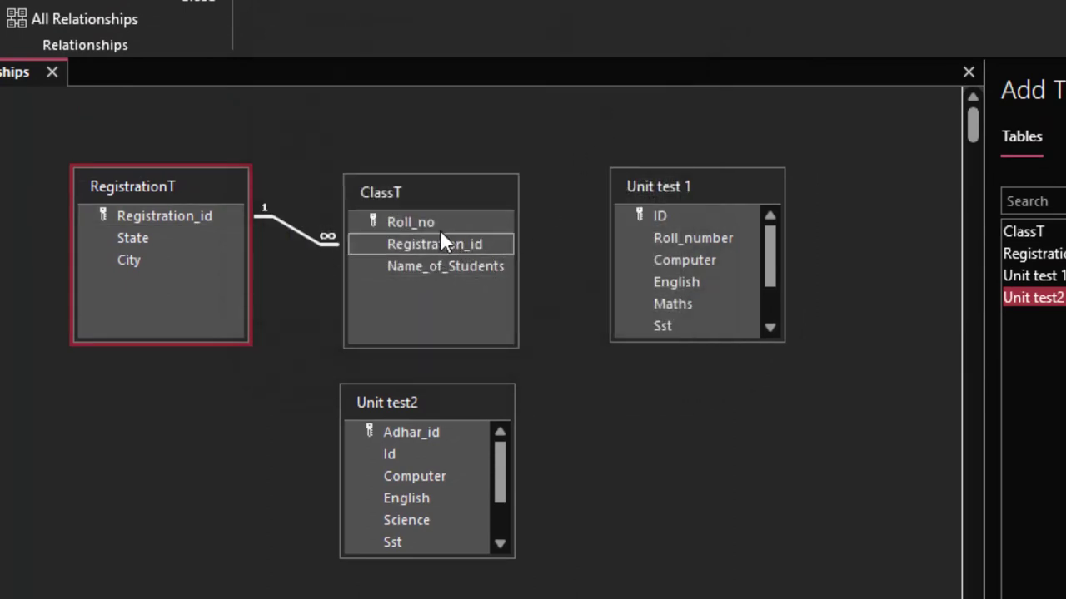
left_click_drag(449, 223, 679, 240)
left_click(421, 215)
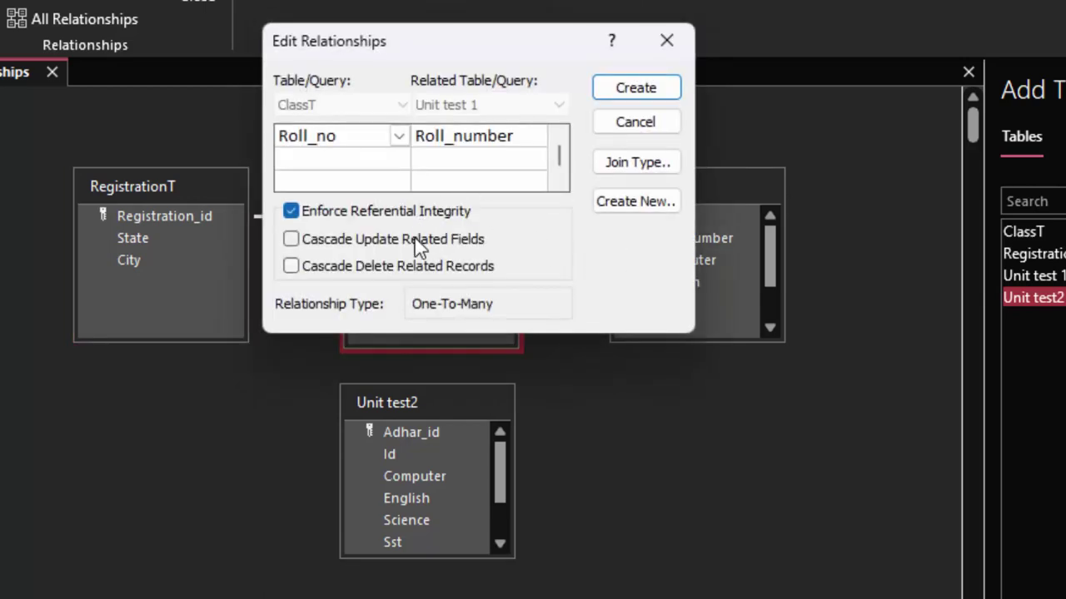
left_click(417, 241)
left_click(416, 266)
left_click(609, 101)
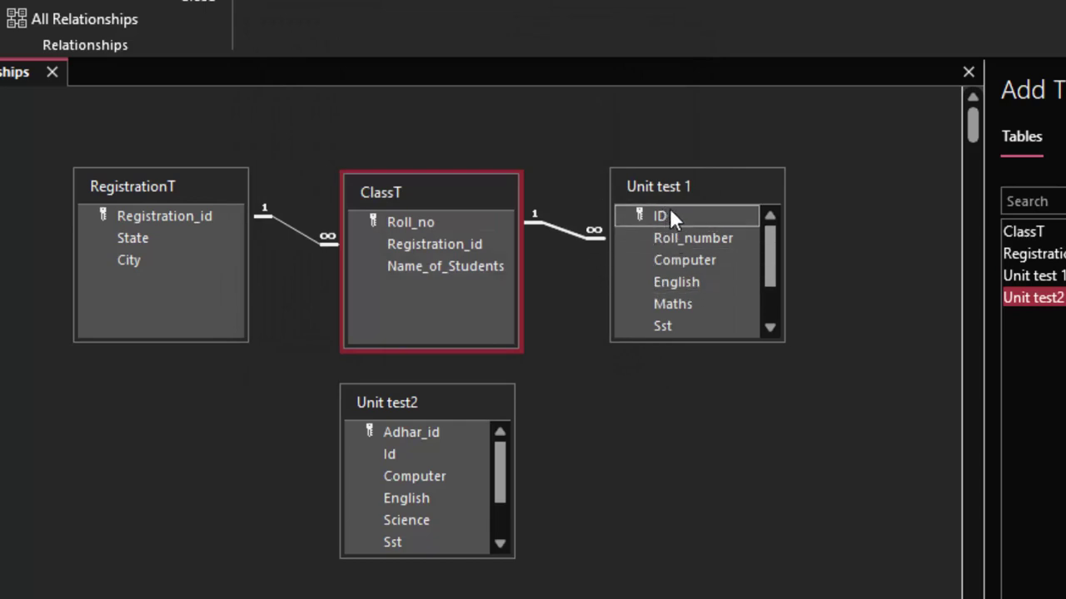
Link Unit test 1's ID to Unit test2's Id with enforced integrity and both cascades.
left_click_drag(670, 216, 465, 478)
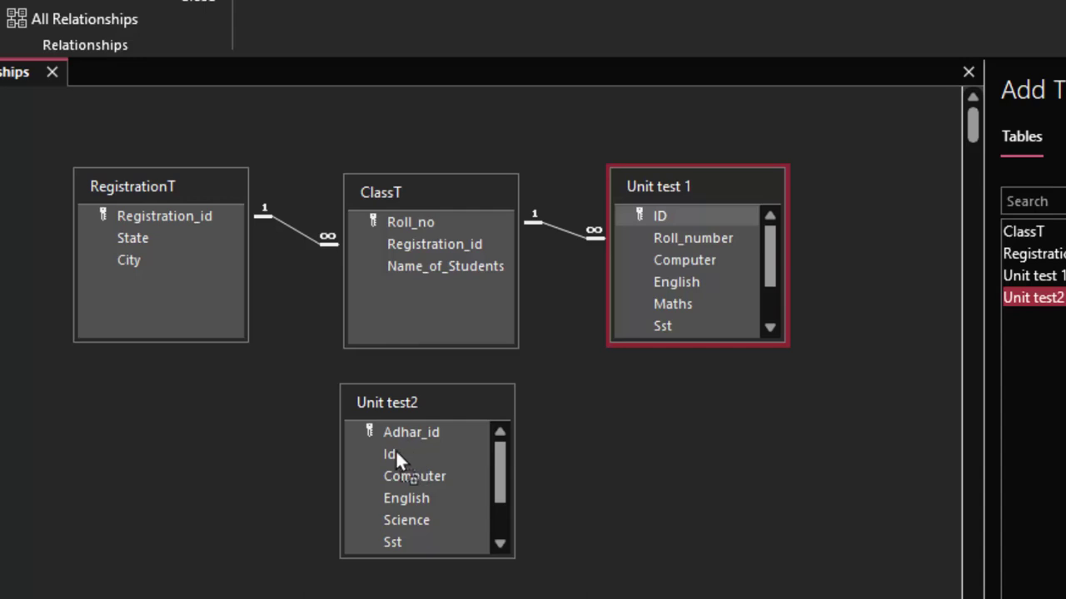
left_click_drag(408, 454, 386, 454)
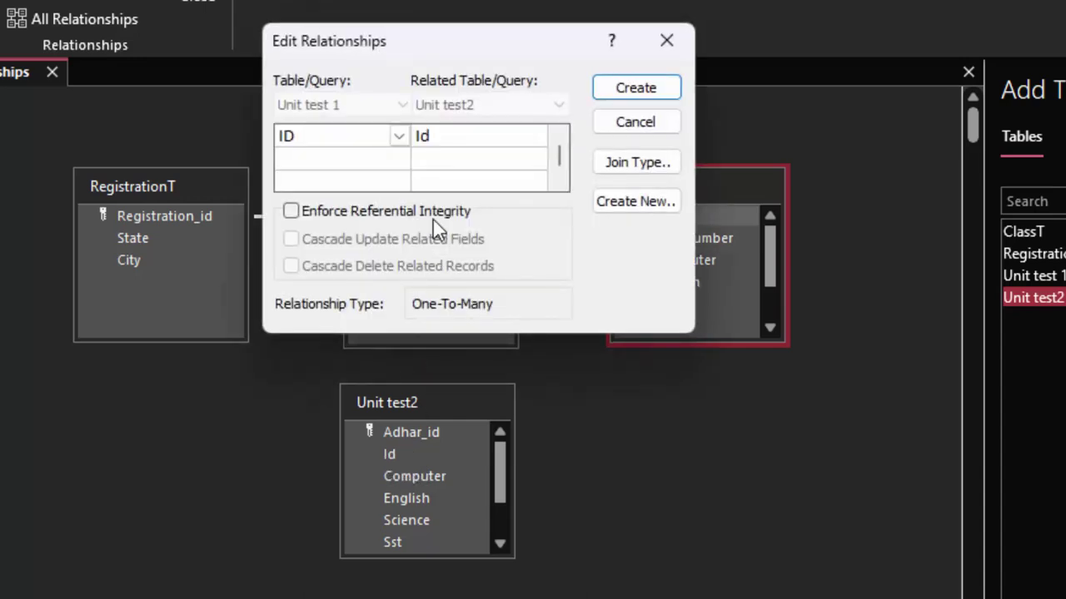
left_click(432, 213)
left_click(433, 239)
left_click(441, 266)
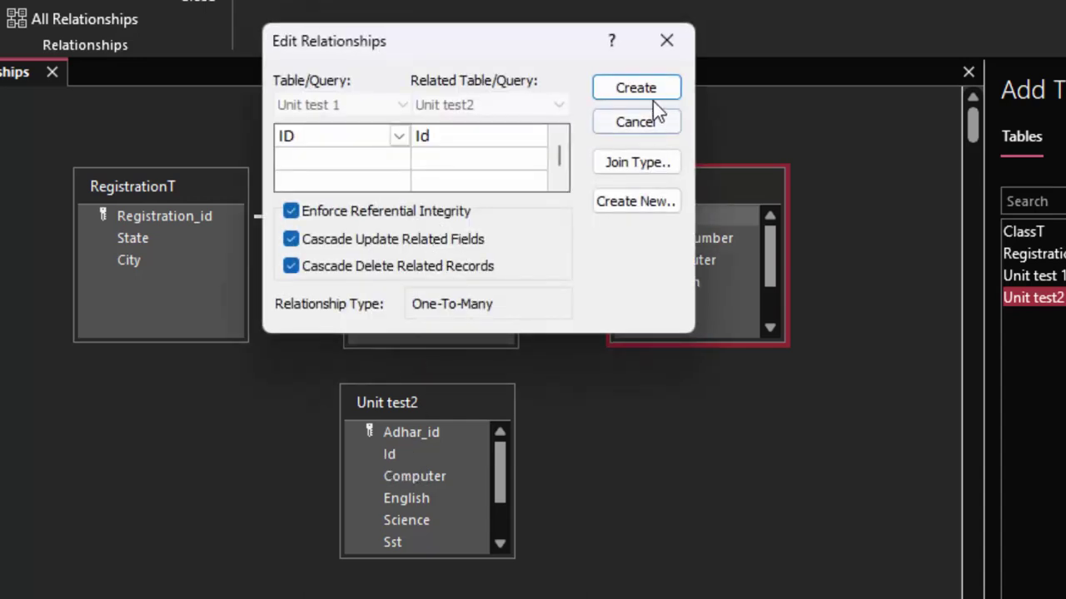
left_click(651, 90)
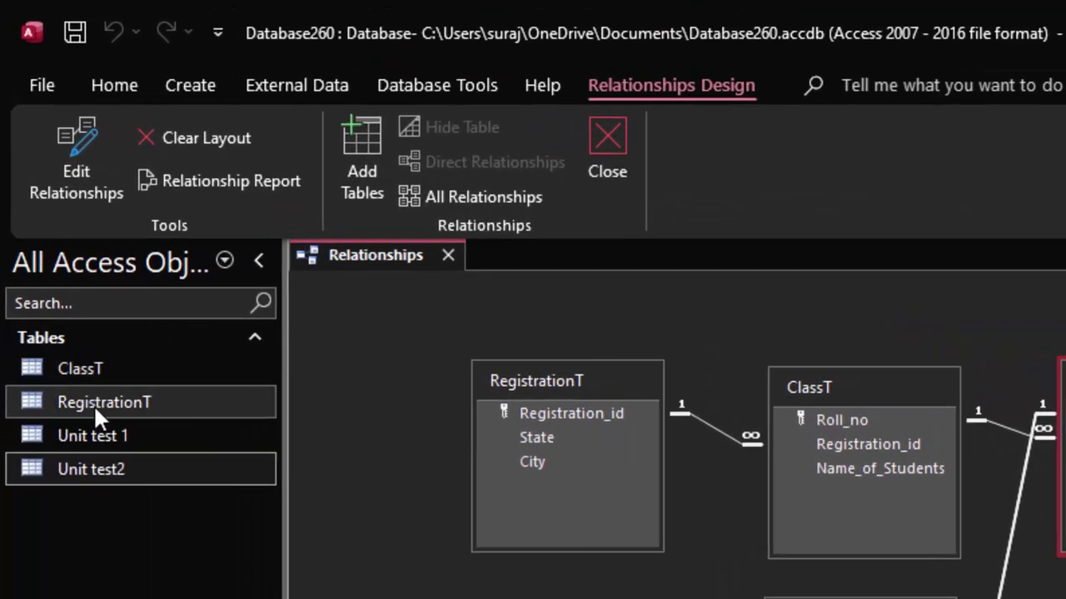
Open RegistrationT and expand X01 through its student, Unit test 1 and R01 Unit test2 records.
double_click(95, 401)
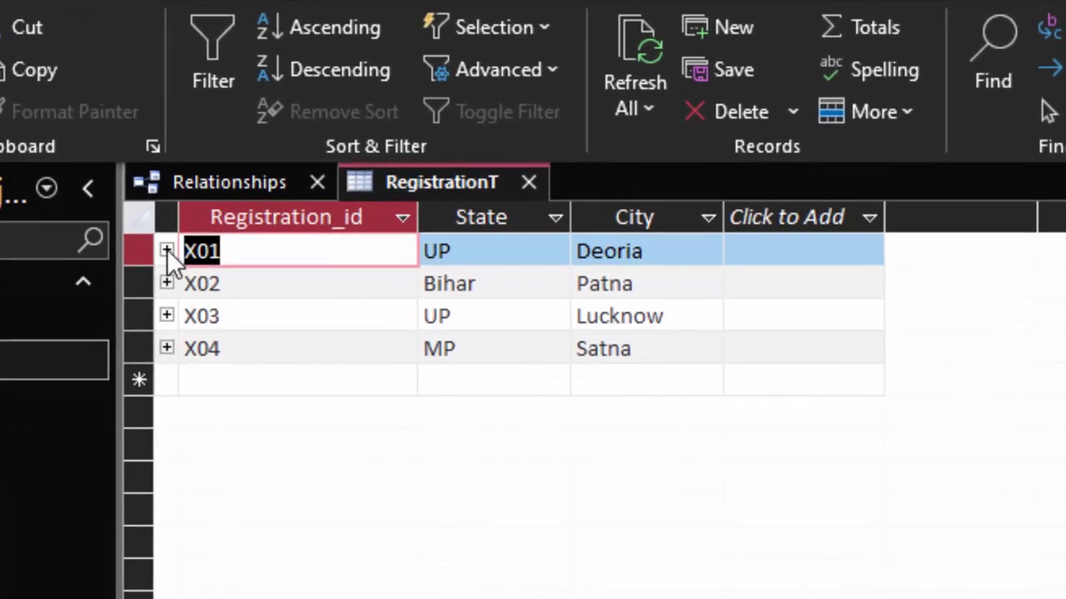
left_click(166, 250)
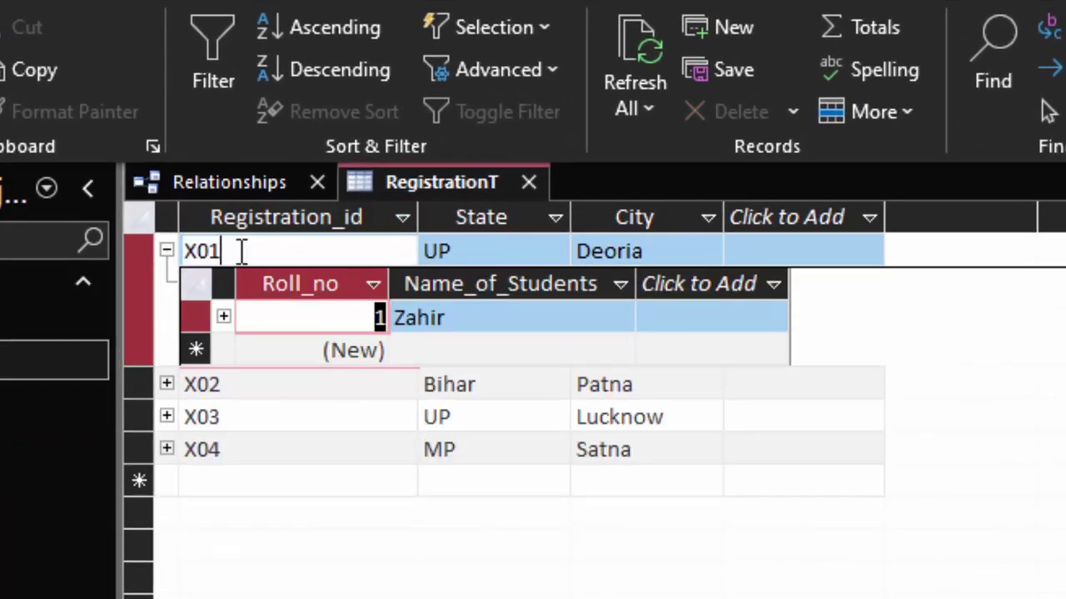
left_click(181, 250)
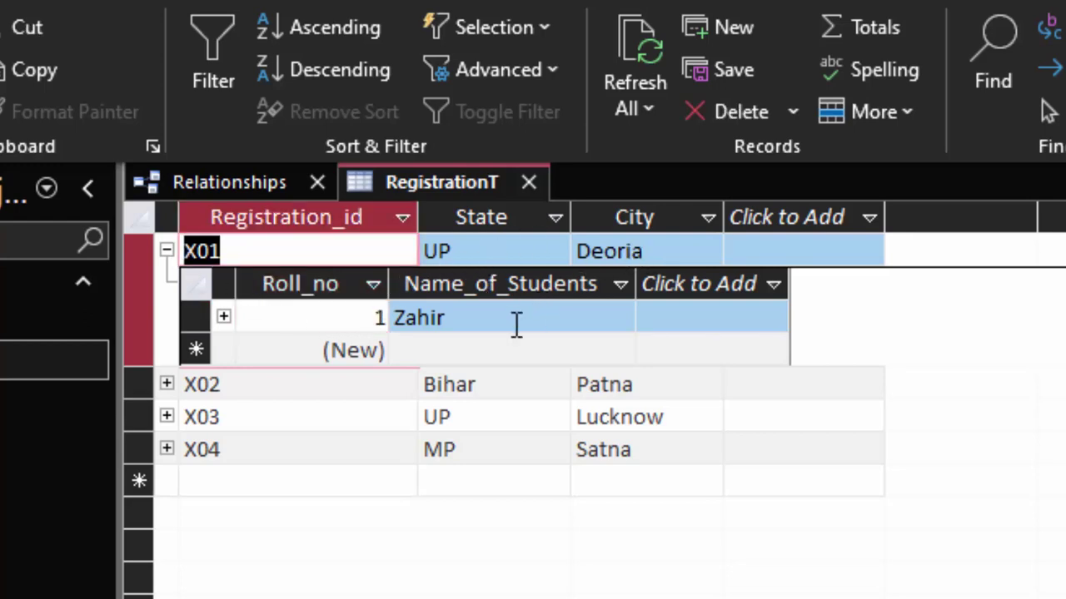
left_click(223, 316)
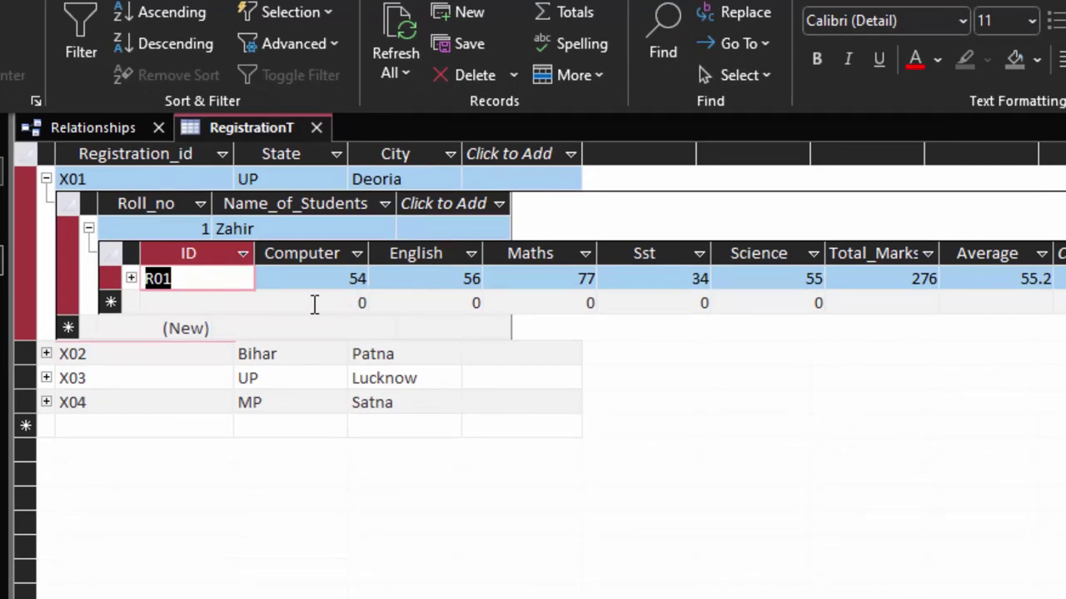
left_click(131, 278)
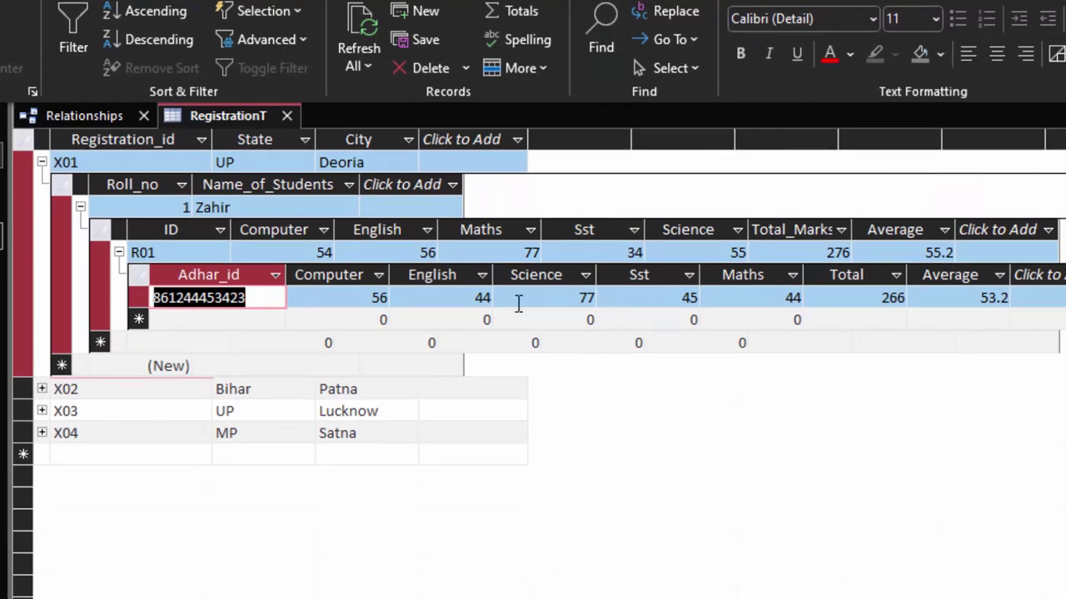
Expand X02 through its student, Unit test 1 and R02 Unit test2 records.
left_click(42, 389)
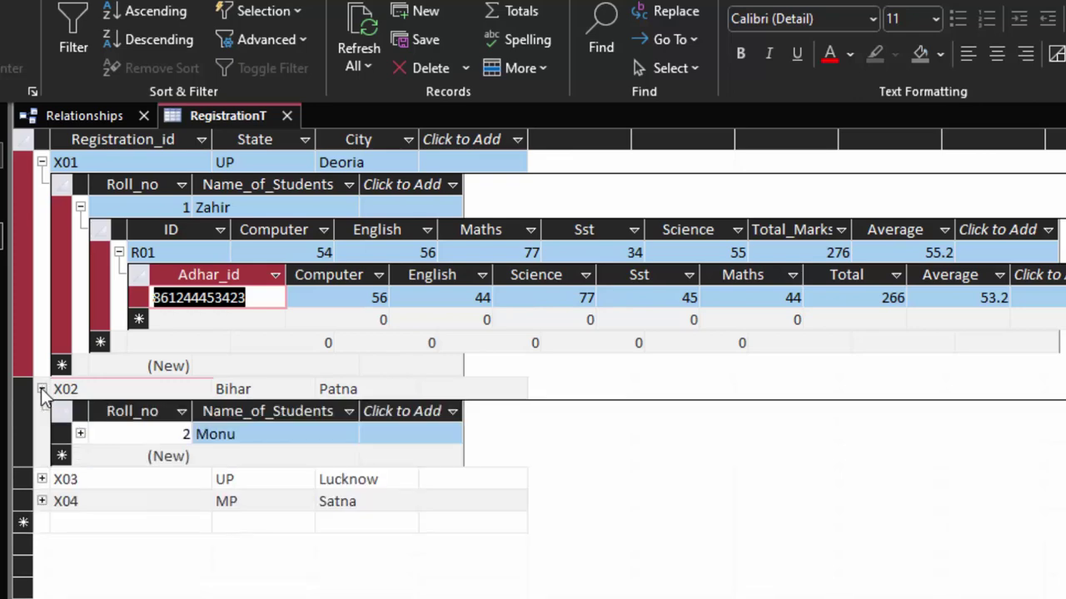
left_click(79, 433)
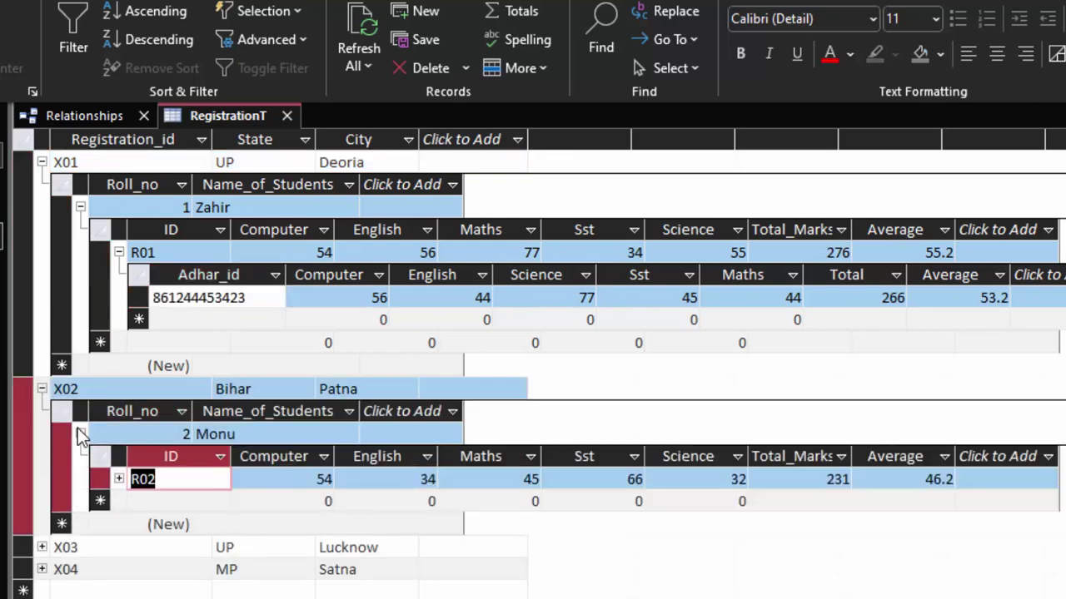
left_click(119, 480)
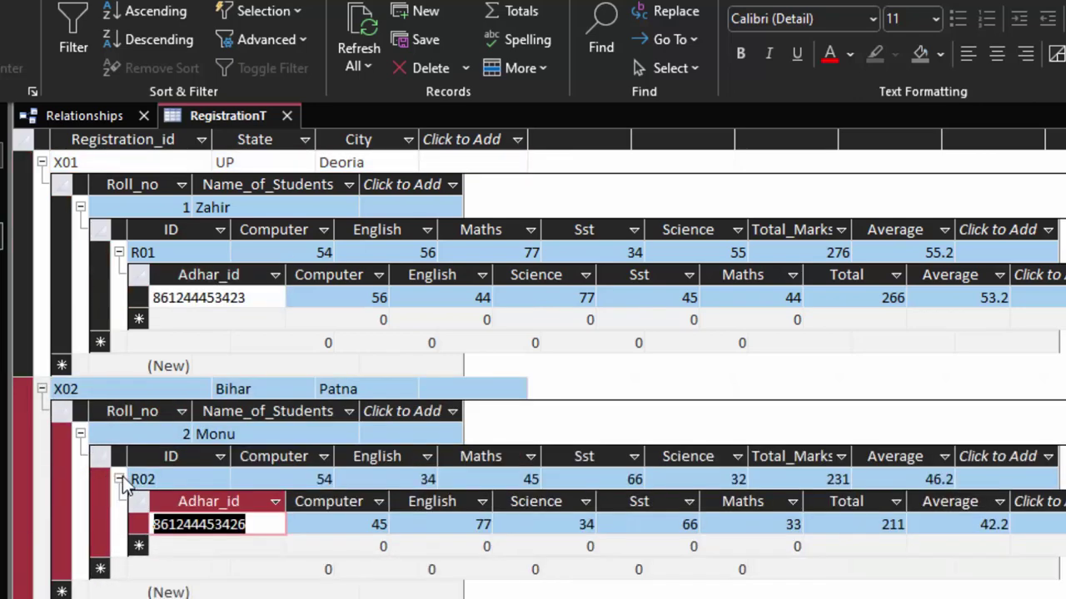